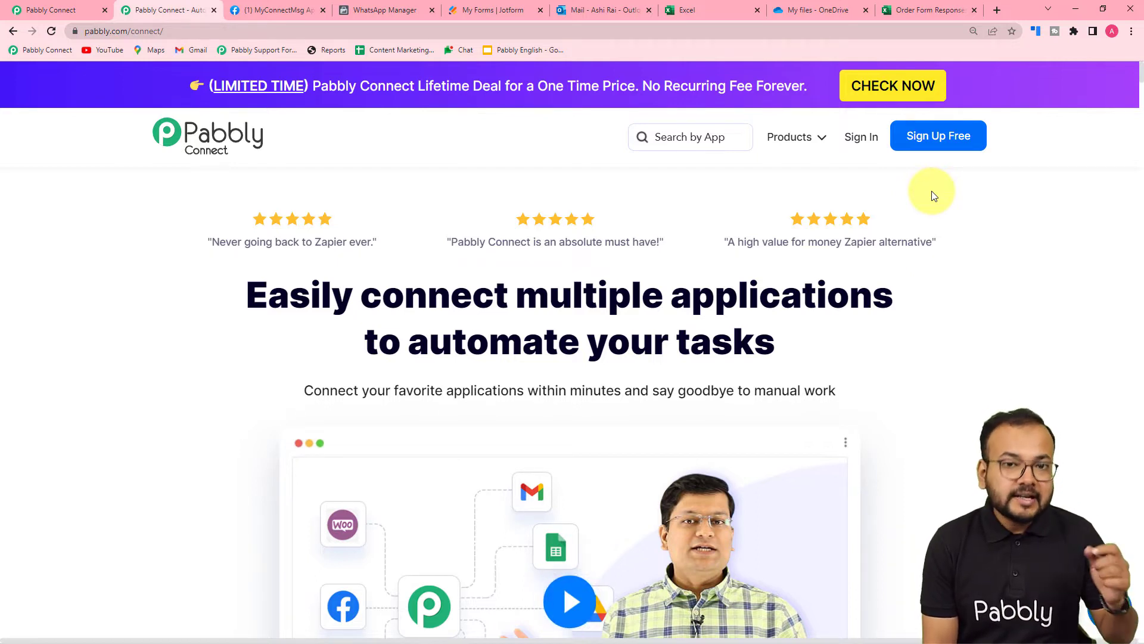
# Switch to the Pabbly Connect tab showing the dashboard of existing workflows
pyautogui.click(20, 5)
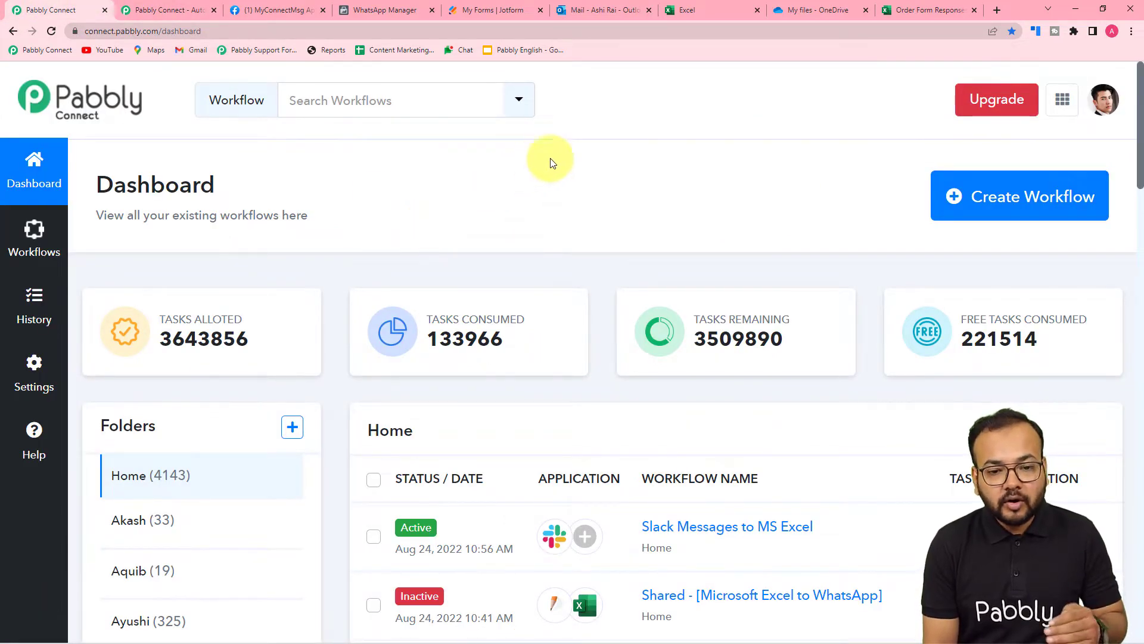
# Create a workflow named 'Collect Form Responses into Ms Excel Sheet'
pyautogui.click(1010, 211)
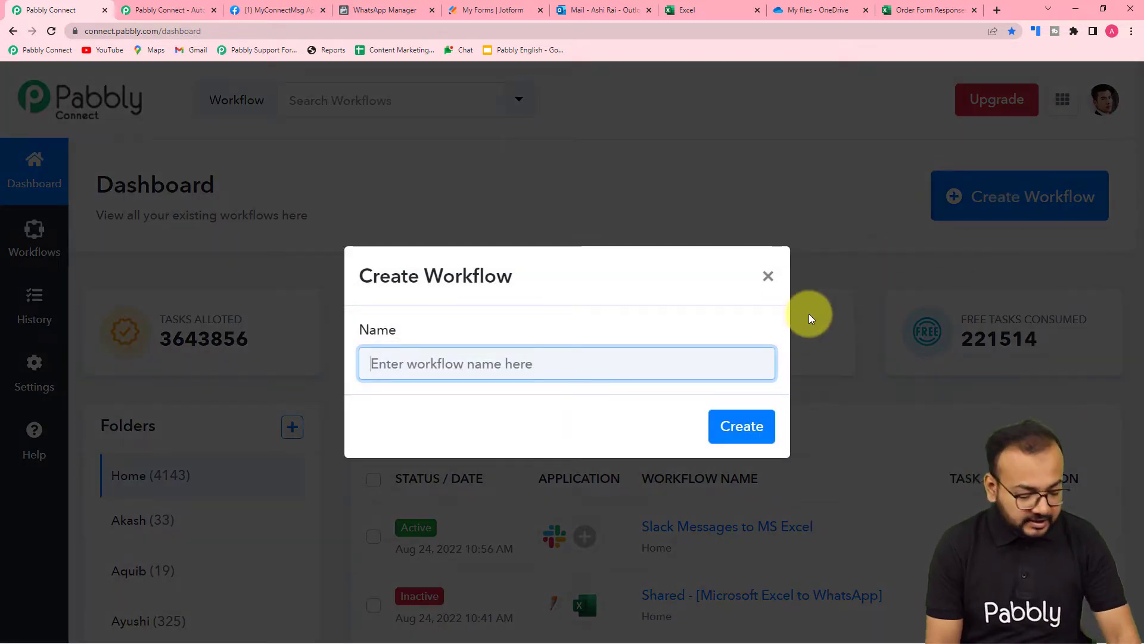
pyautogui.write('Co')
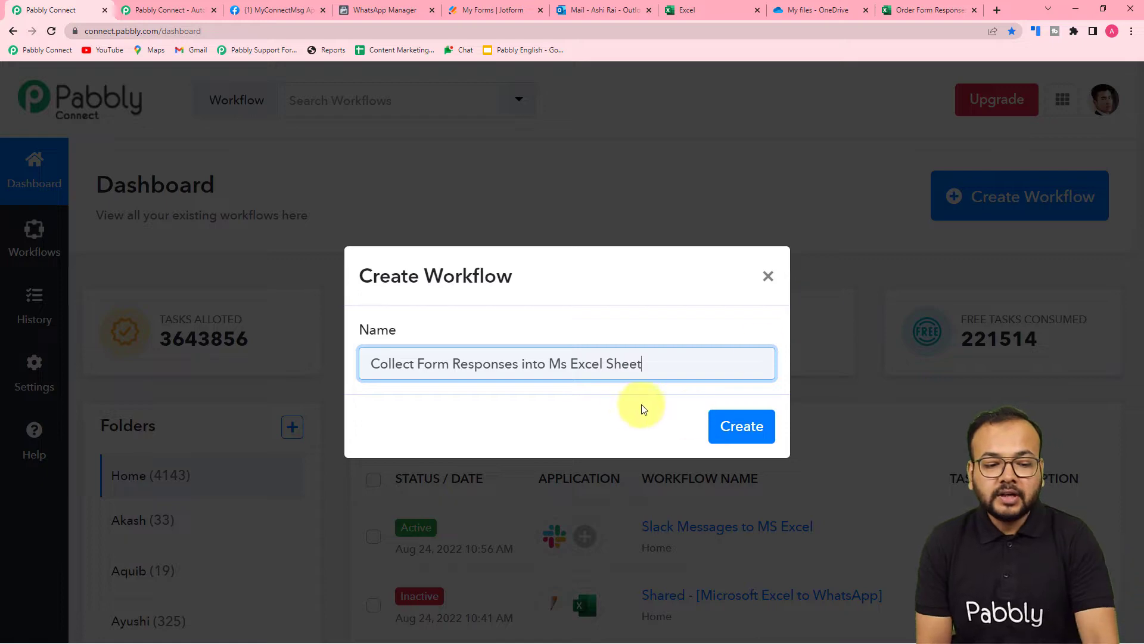
pyautogui.click(742, 427)
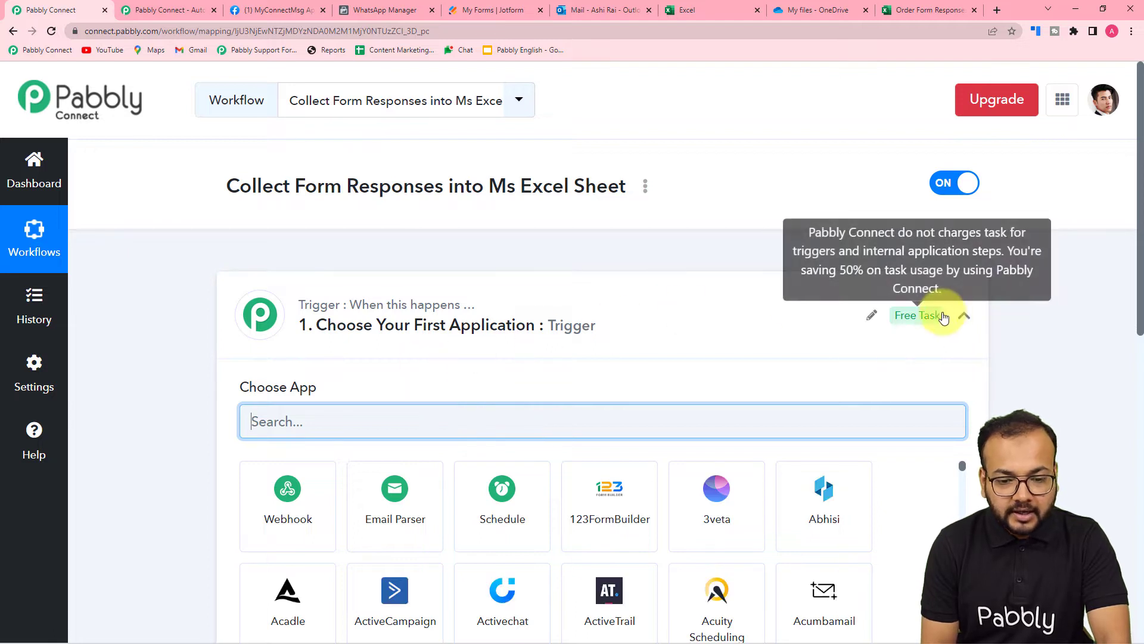
pyautogui.click(964, 316)
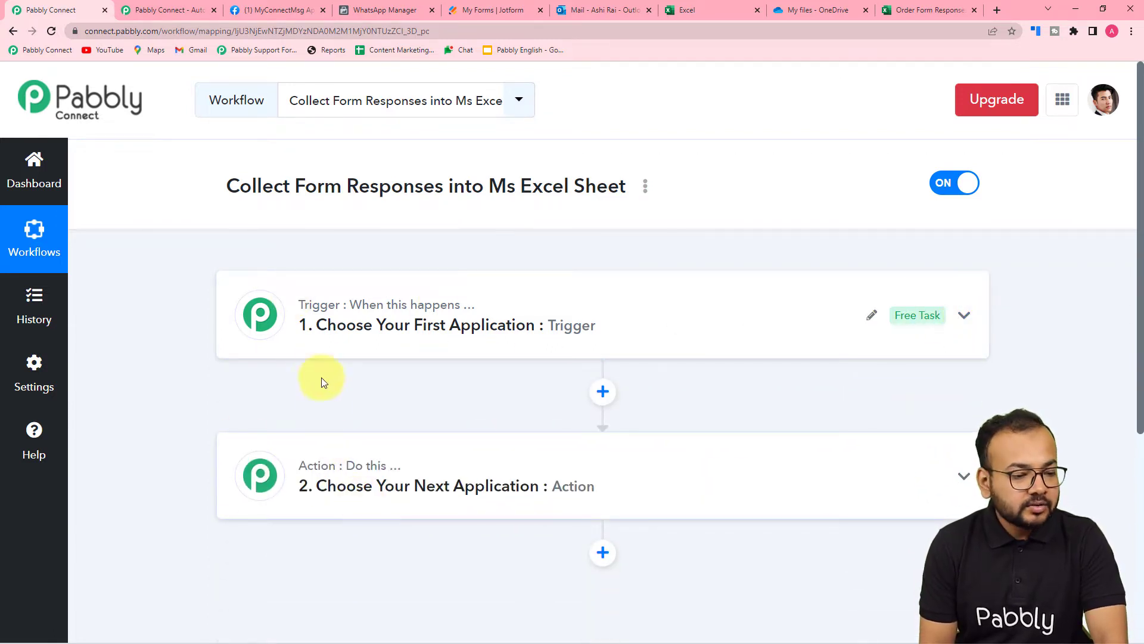
pyautogui.click(320, 339)
pyautogui.scroll(-5, 318, 335)
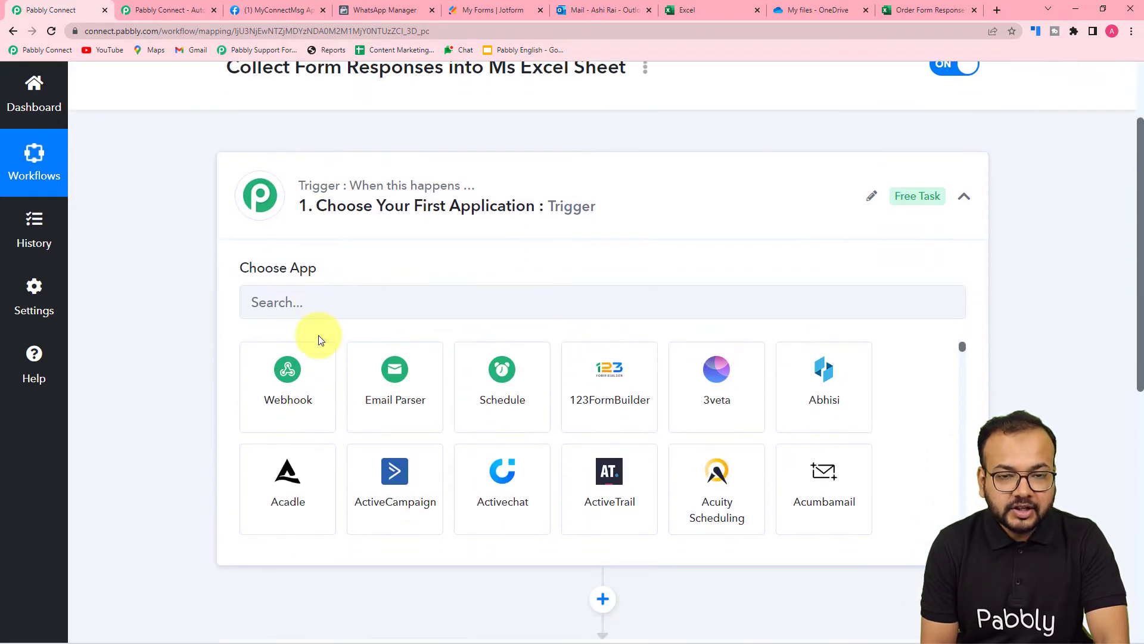
pyautogui.click(314, 497)
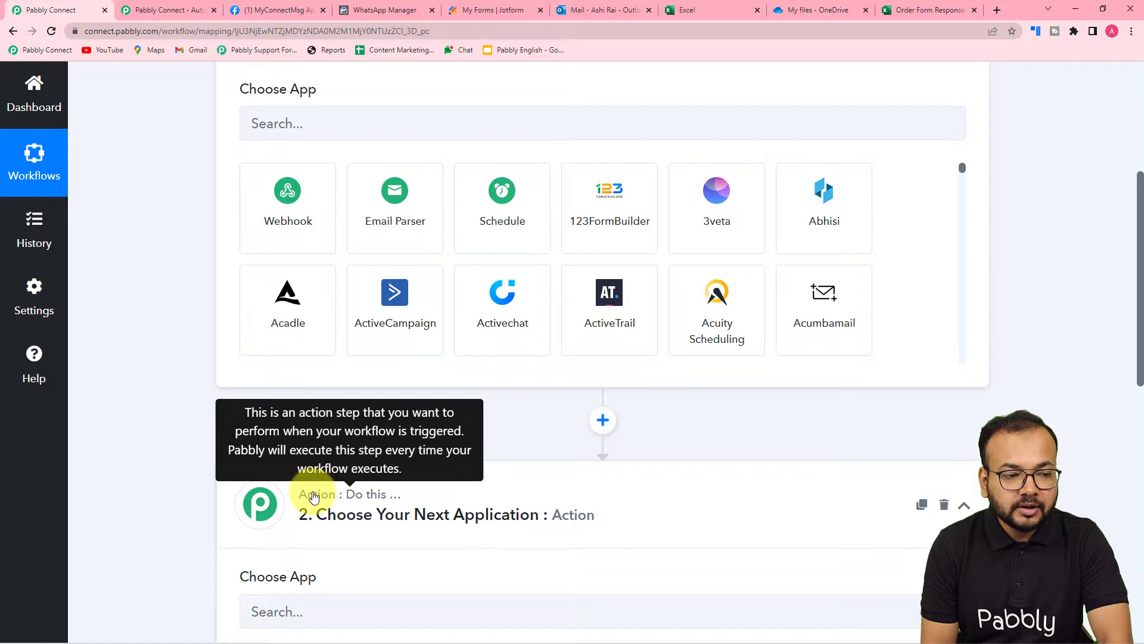
pyautogui.scroll(2, 314, 497)
pyautogui.scroll(3, 314, 497)
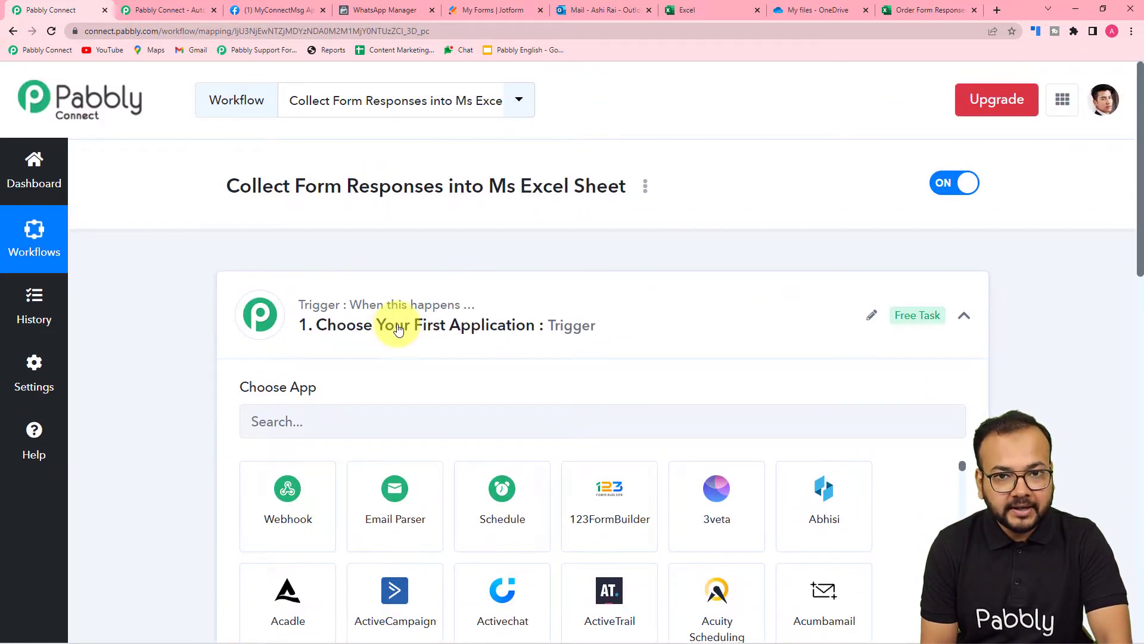
pyautogui.click(516, 14)
pyautogui.moveTo(549, 93)
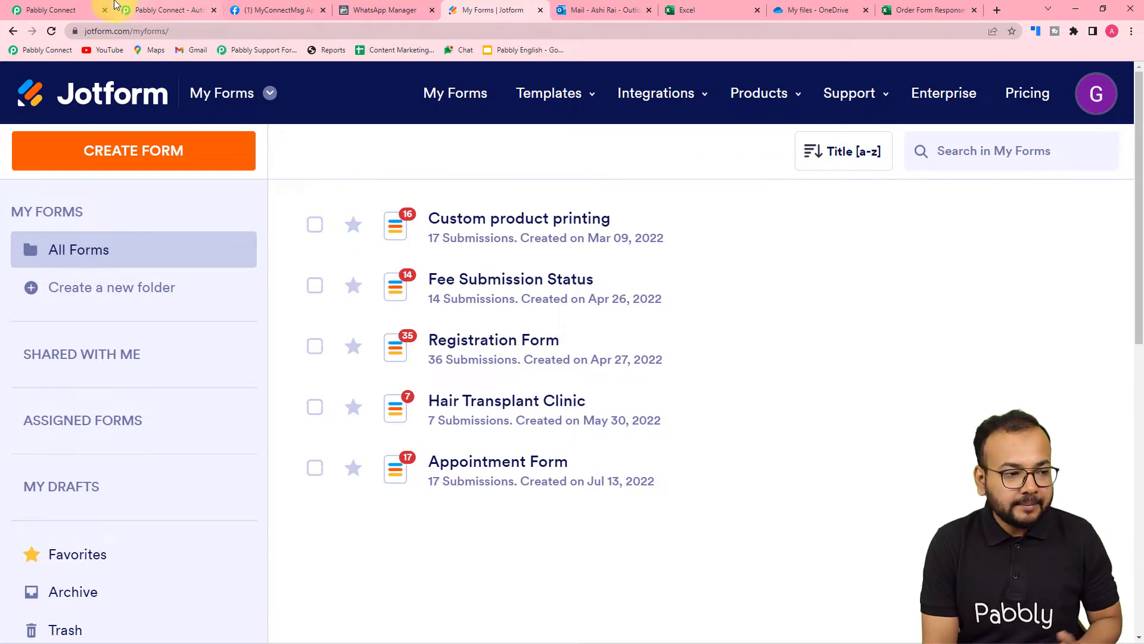
pyautogui.click(59, 10)
pyautogui.scroll(-3, 441, 316)
pyautogui.scroll(-2, 417, 286)
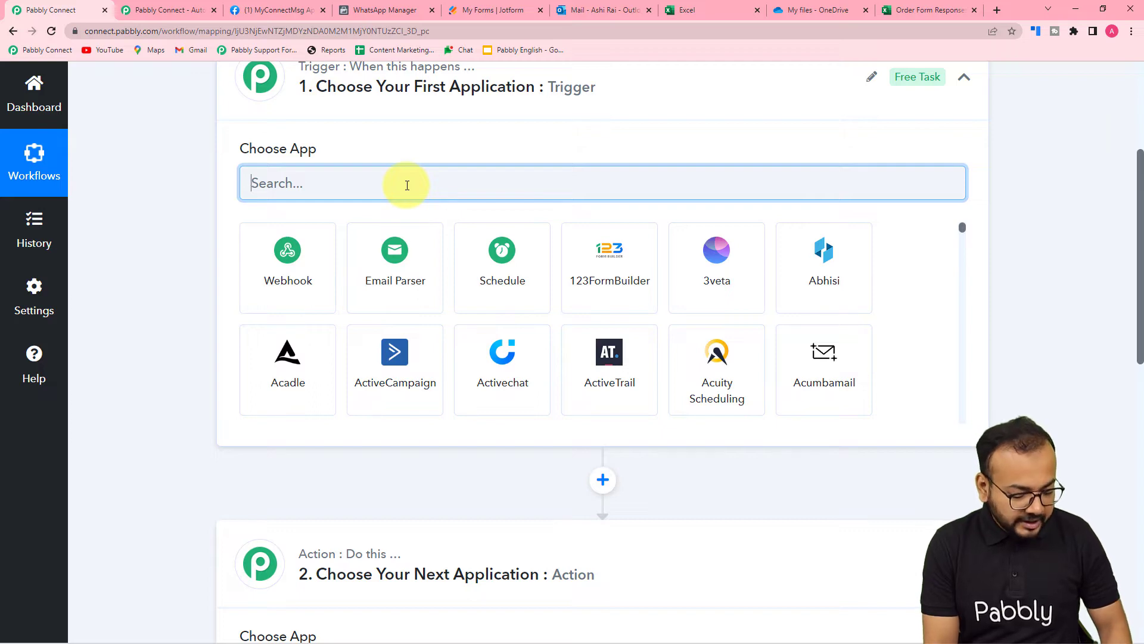
# Set the trigger app to JotForm with the New Response trigger event
pyautogui.write('jot')
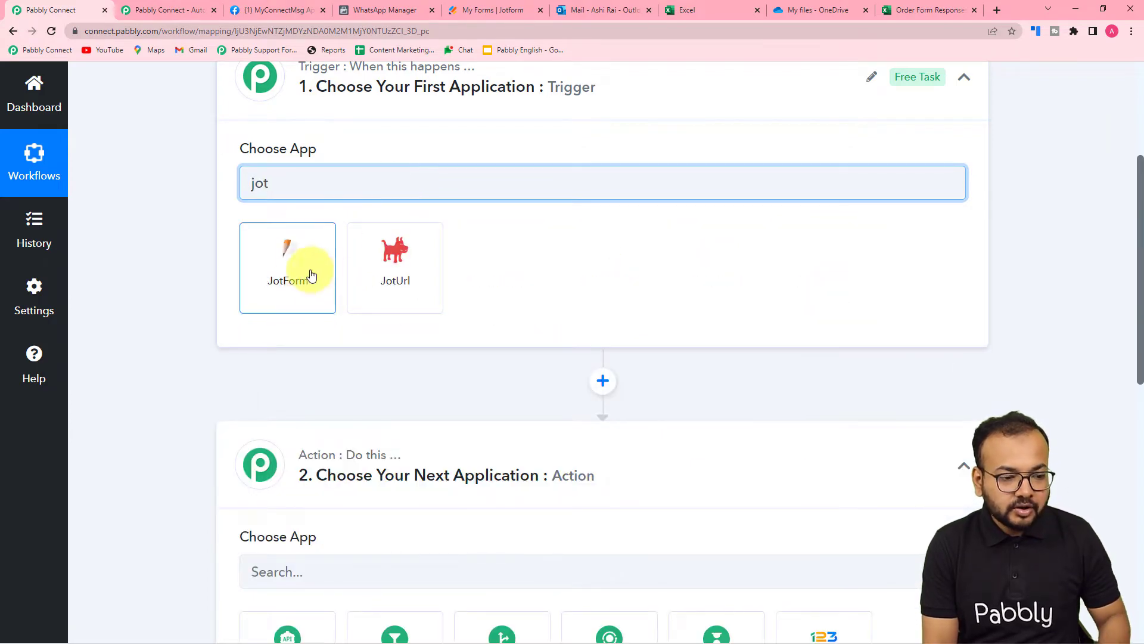
pyautogui.click(311, 275)
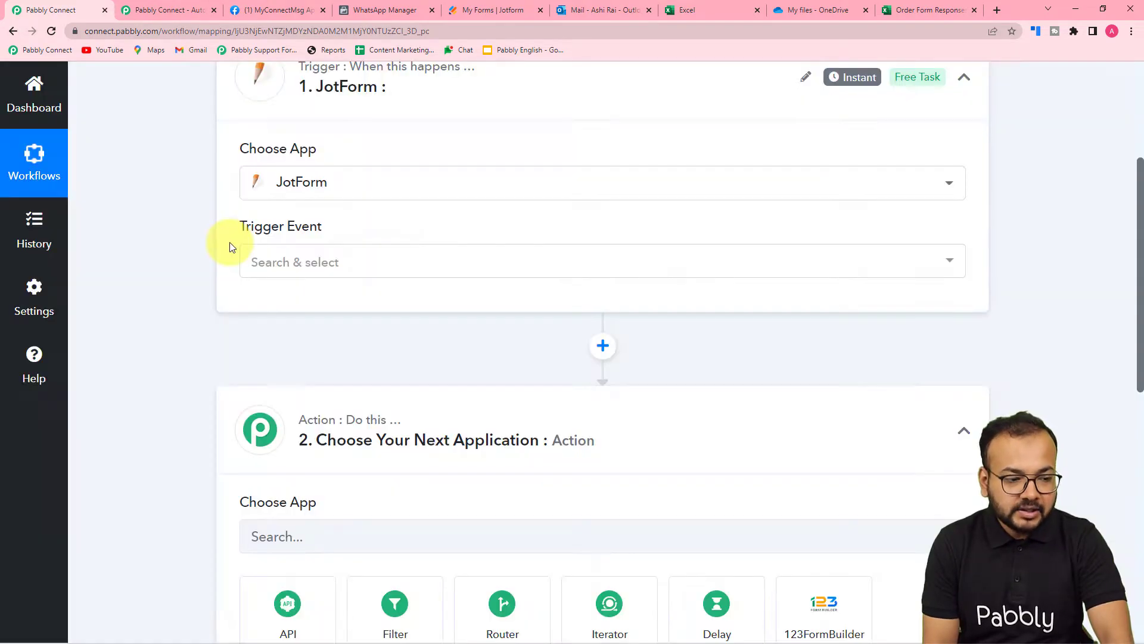
pyautogui.scroll(-1, 230, 242)
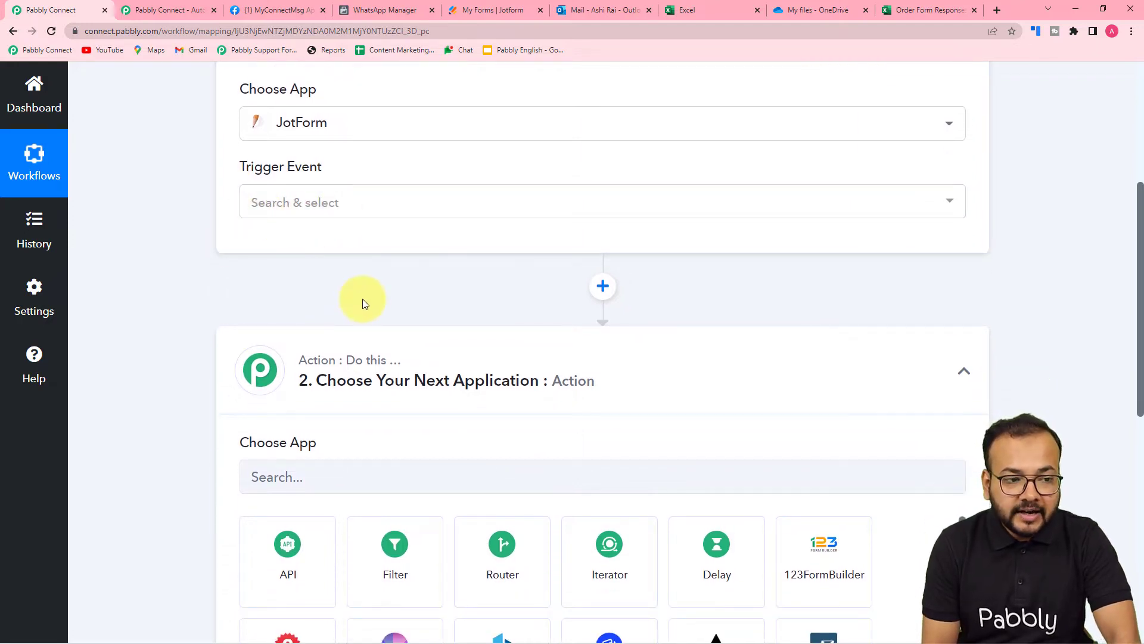
pyautogui.scroll(1, 363, 299)
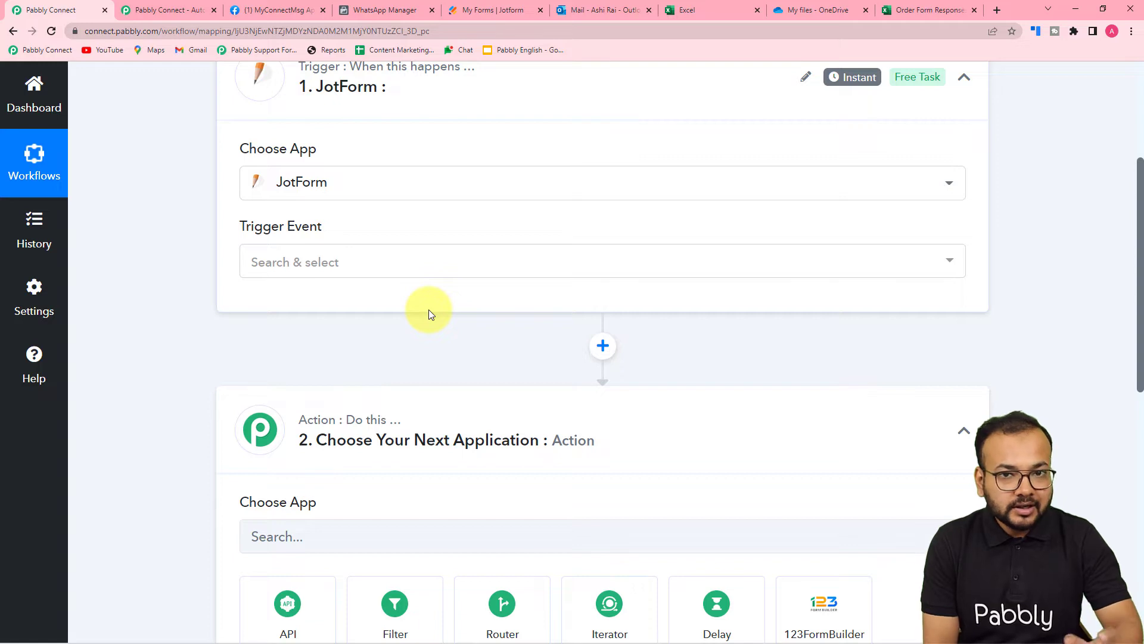
pyautogui.scroll(1, 428, 309)
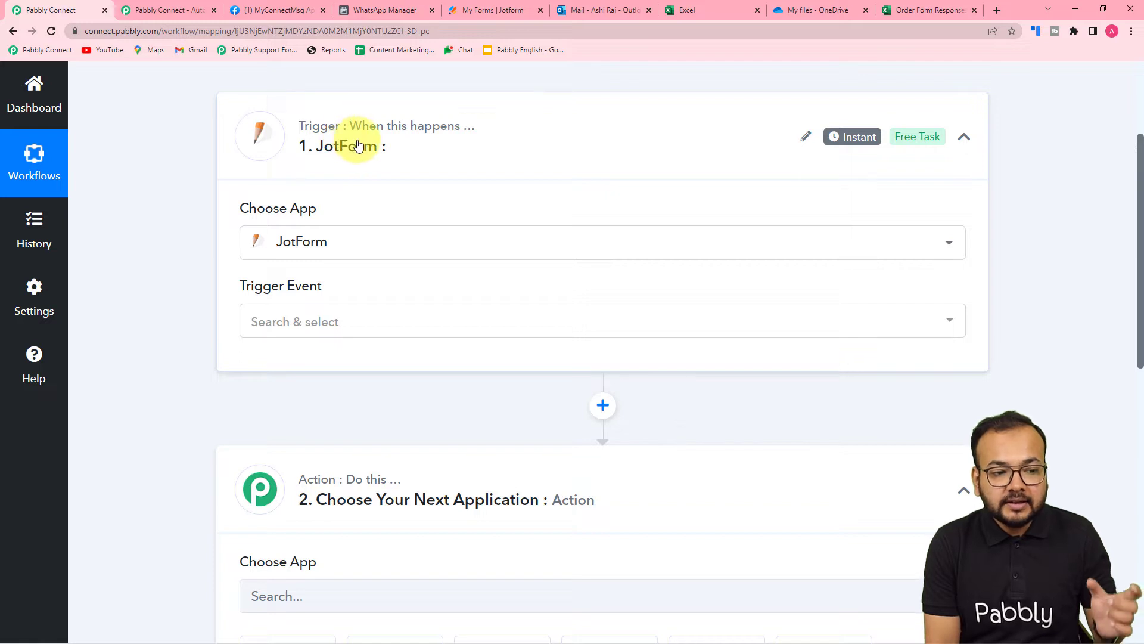
pyautogui.scroll(-3, 420, 144)
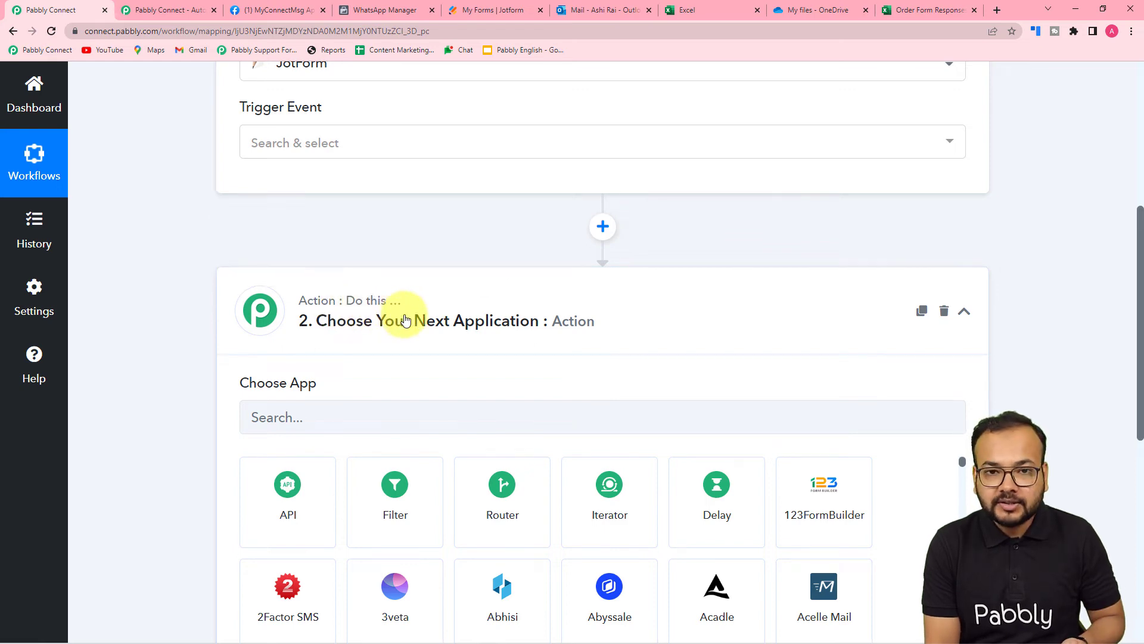
pyautogui.scroll(2, 300, 287)
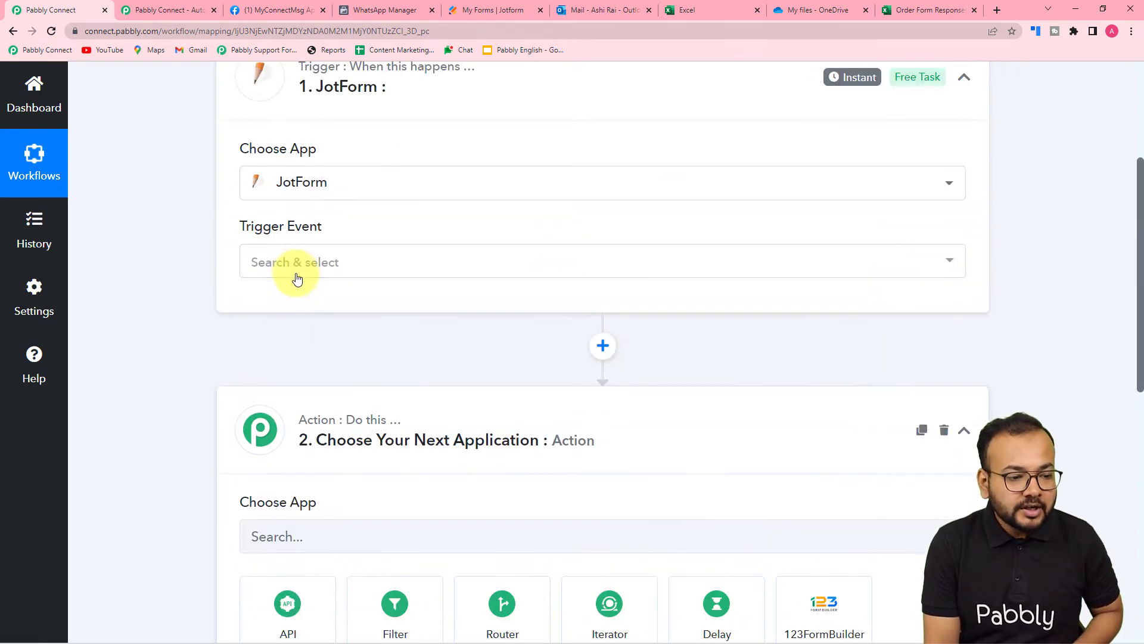
pyautogui.click(295, 274)
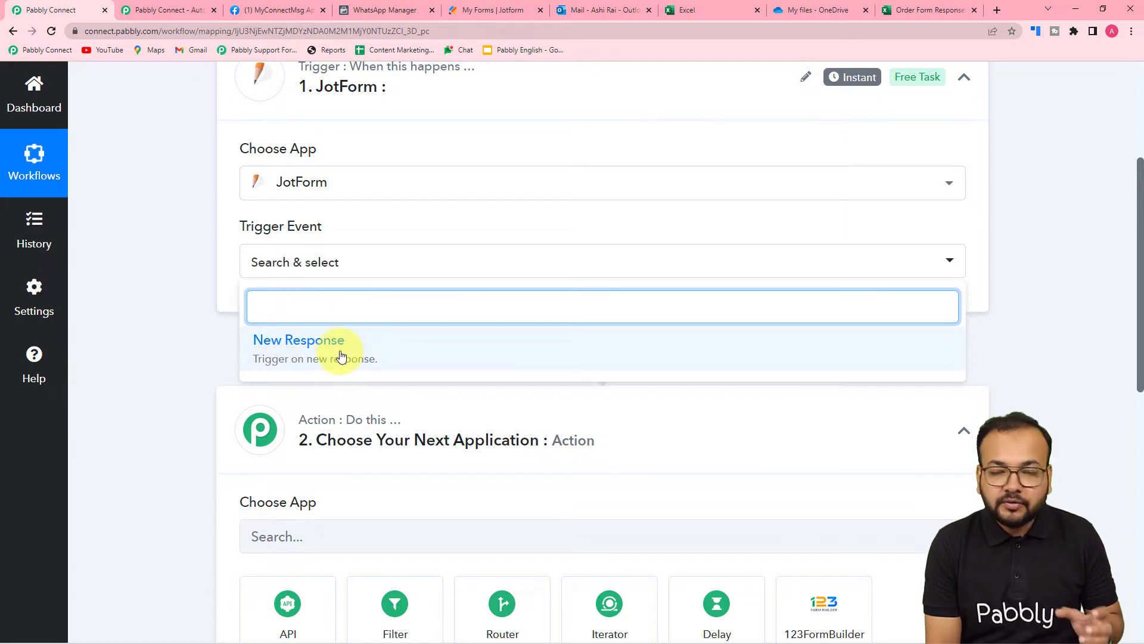
pyautogui.click(306, 347)
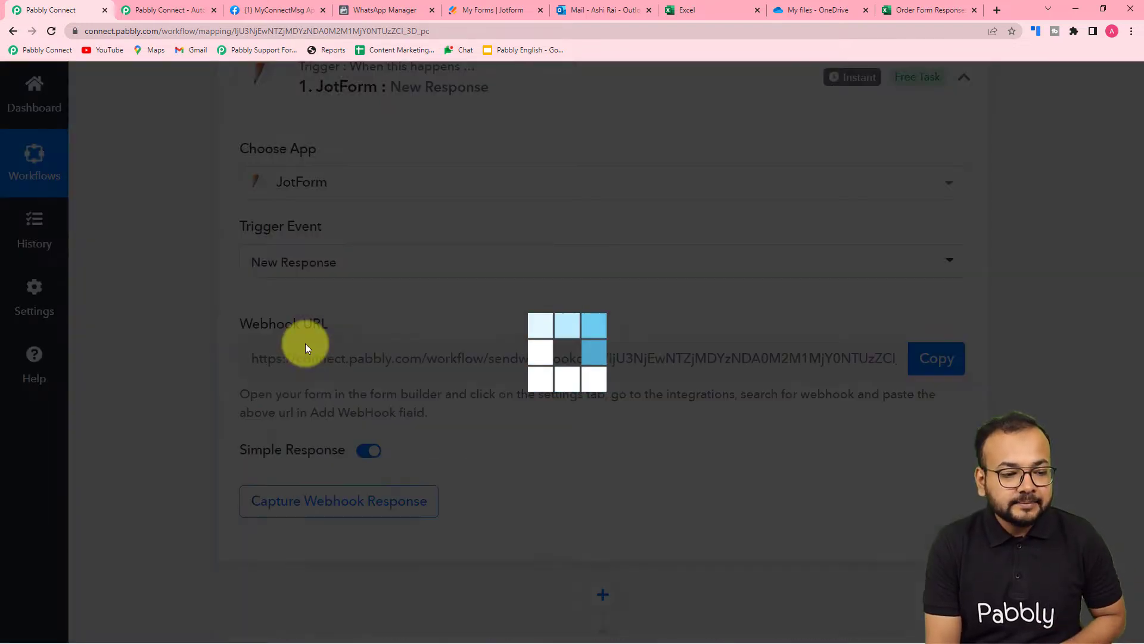
# Copy the JotForm trigger's webhook URL and go to the Jotform My Forms list
pyautogui.scroll(-1, 305, 344)
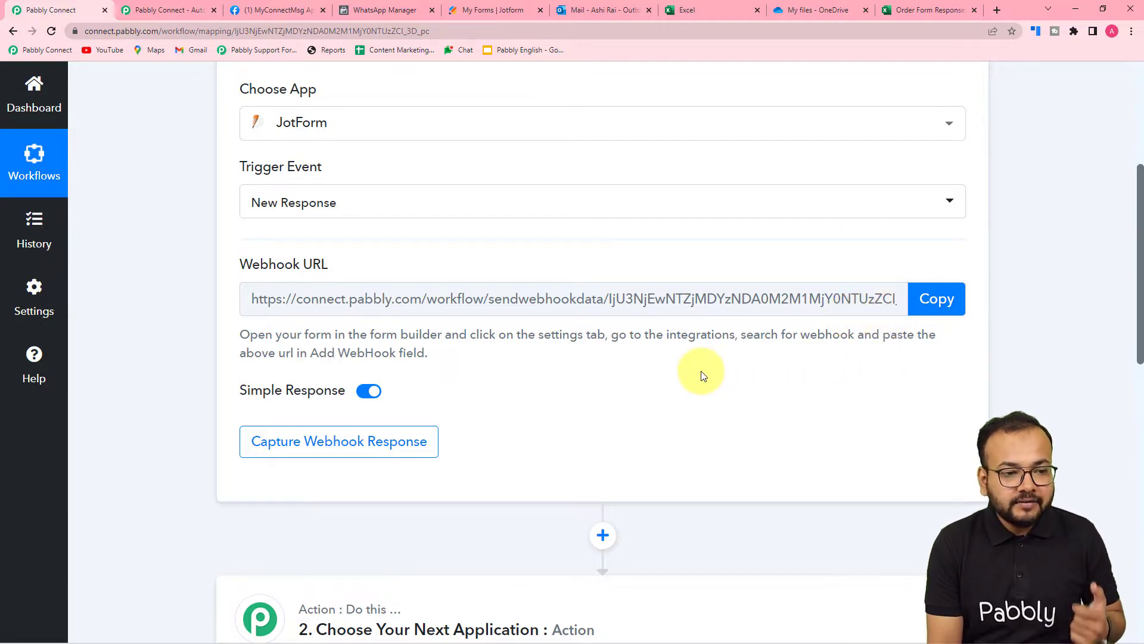
pyautogui.scroll(-1, 700, 371)
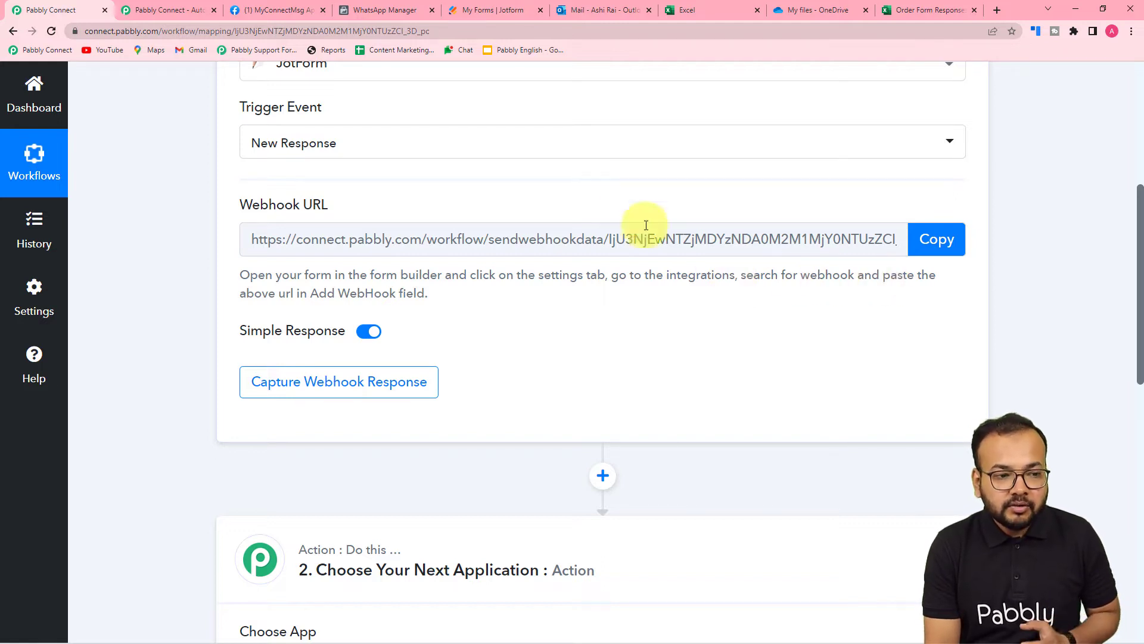
pyautogui.click(953, 245)
pyautogui.click(494, 10)
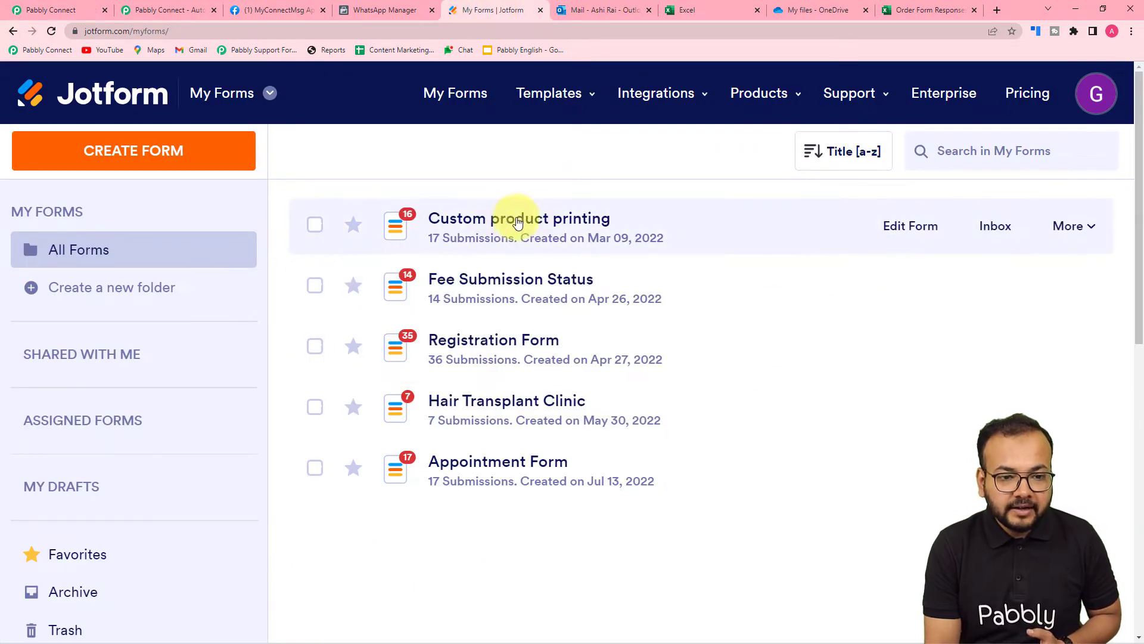
# Preview the Custom product printing form, then open its Form Settings
pyautogui.click(1070, 226)
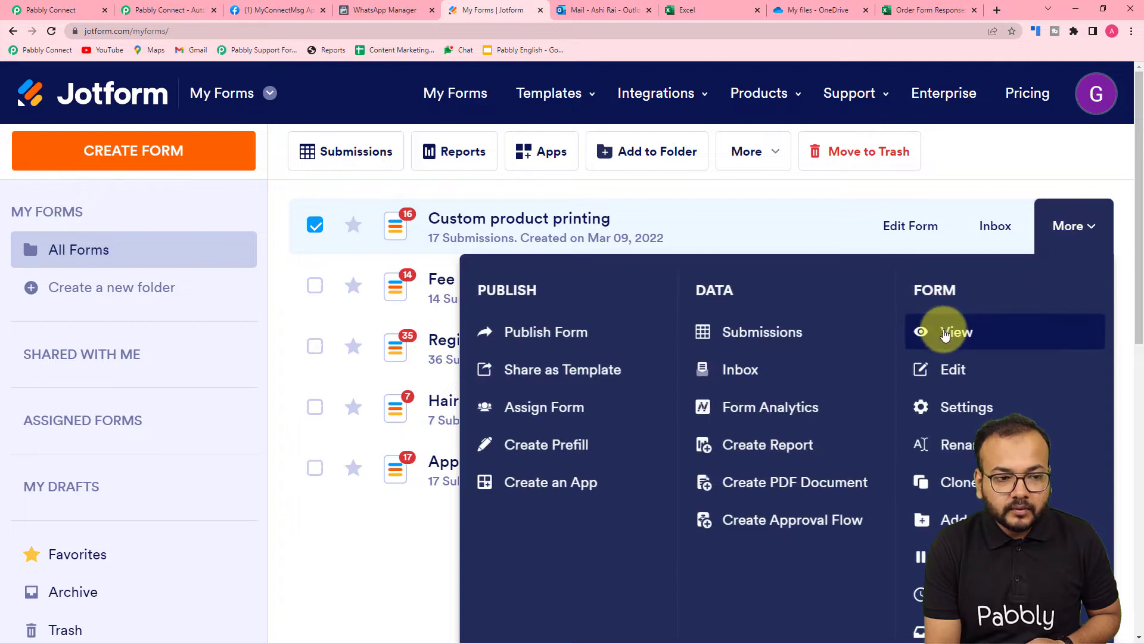
pyautogui.click(947, 332)
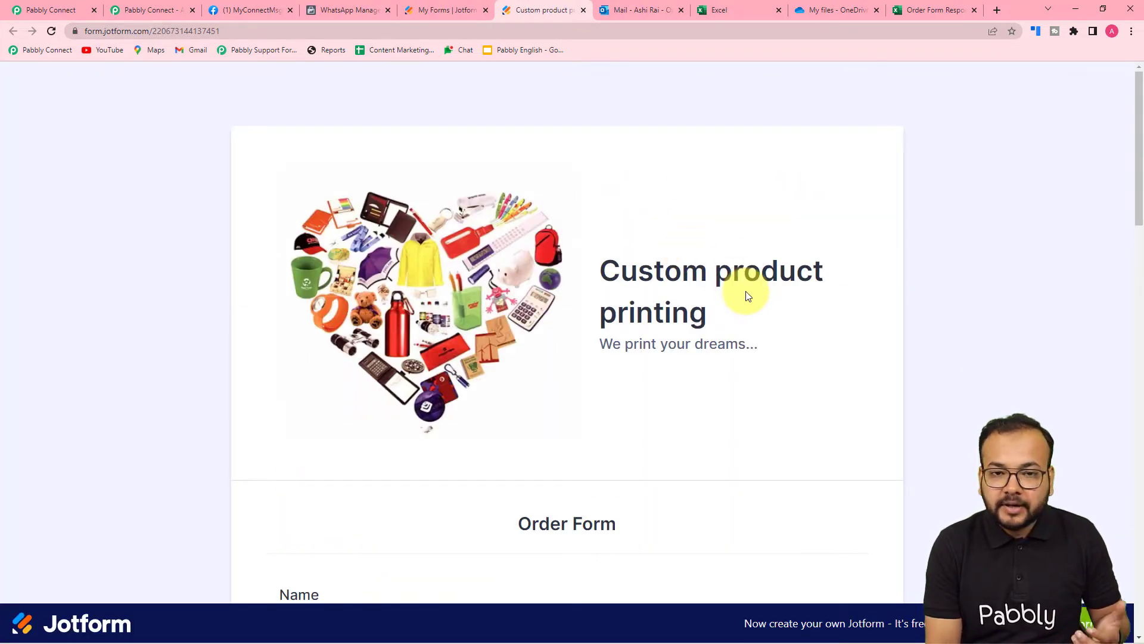
pyautogui.scroll(-5, 748, 296)
pyautogui.click(438, 11)
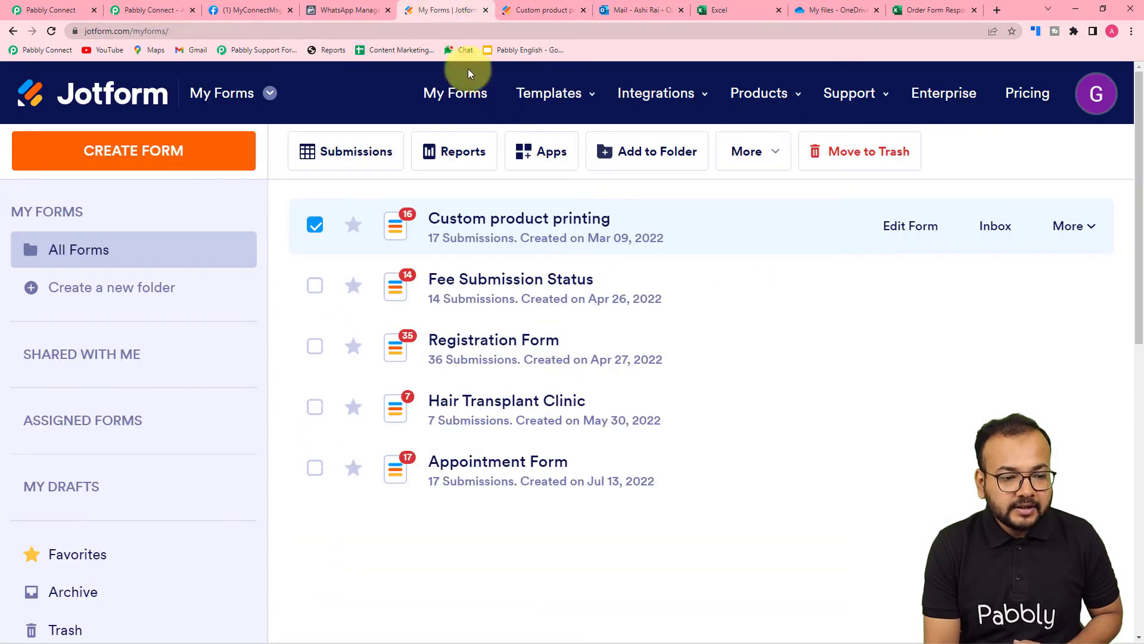
pyautogui.click(1073, 228)
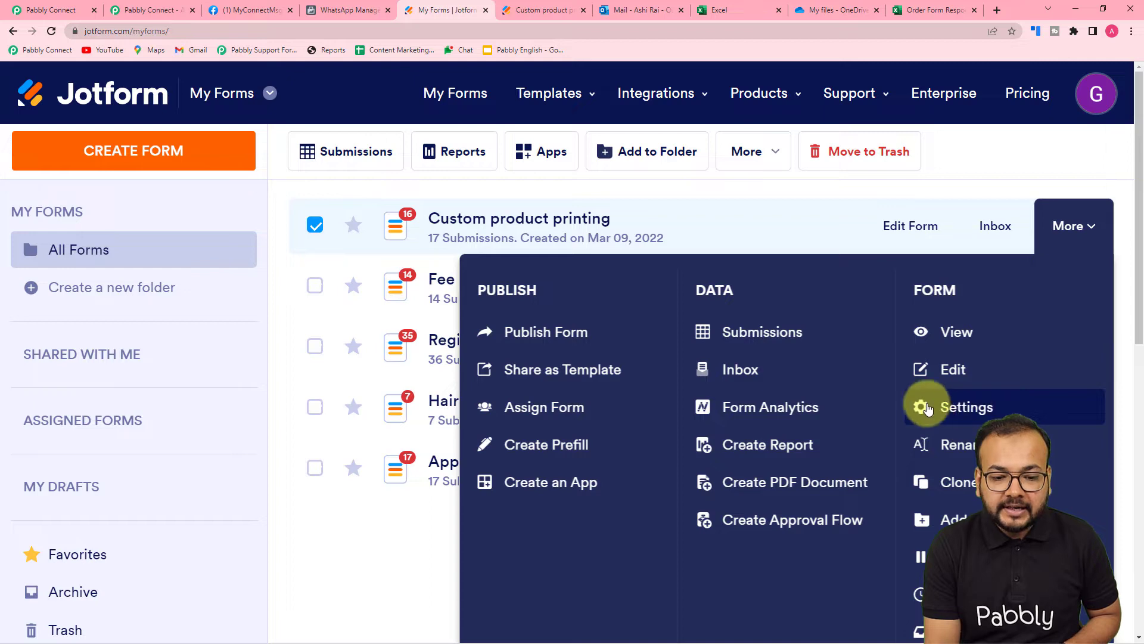
pyautogui.click(930, 407)
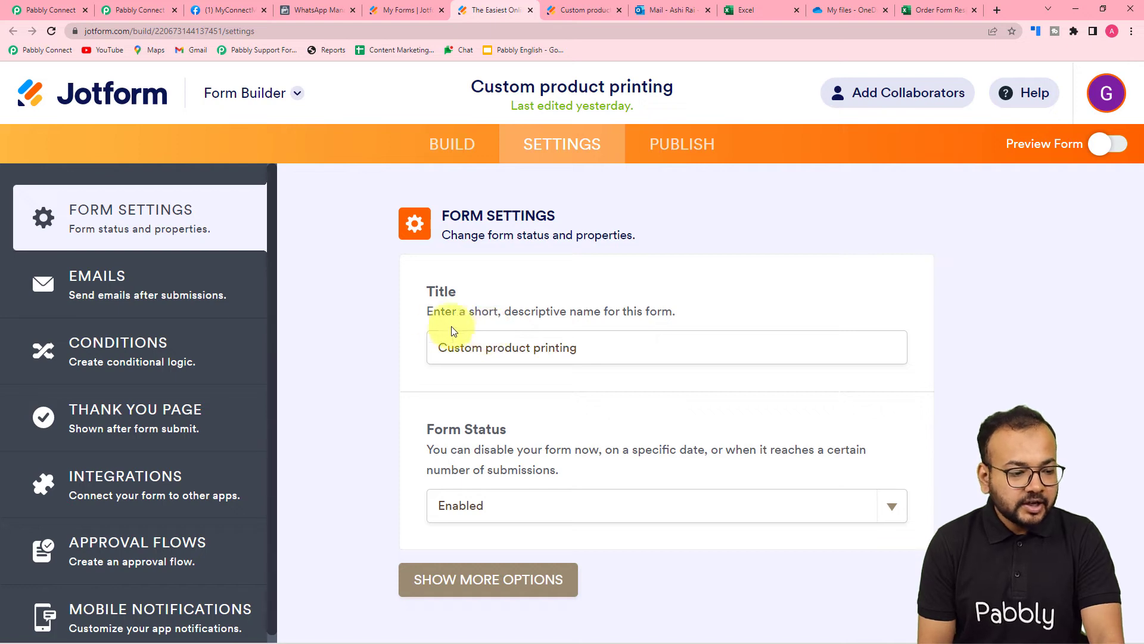
# Delete the form's old webhook integration, then pick WebHooks after searching 'webh'
pyautogui.scroll(-1, 205, 335)
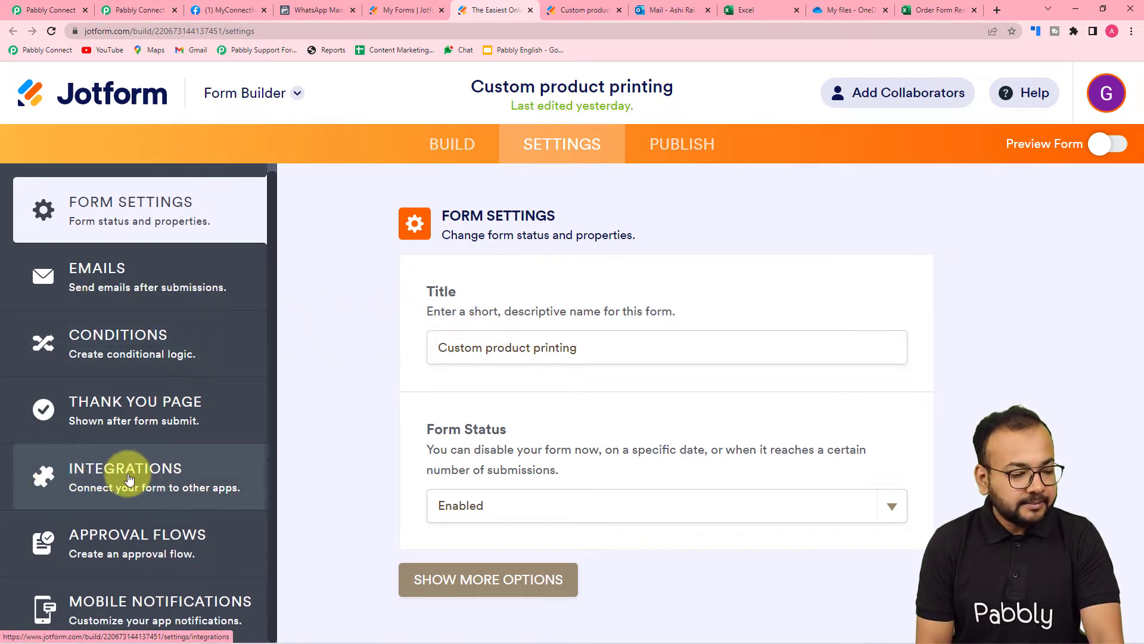
pyautogui.click(121, 475)
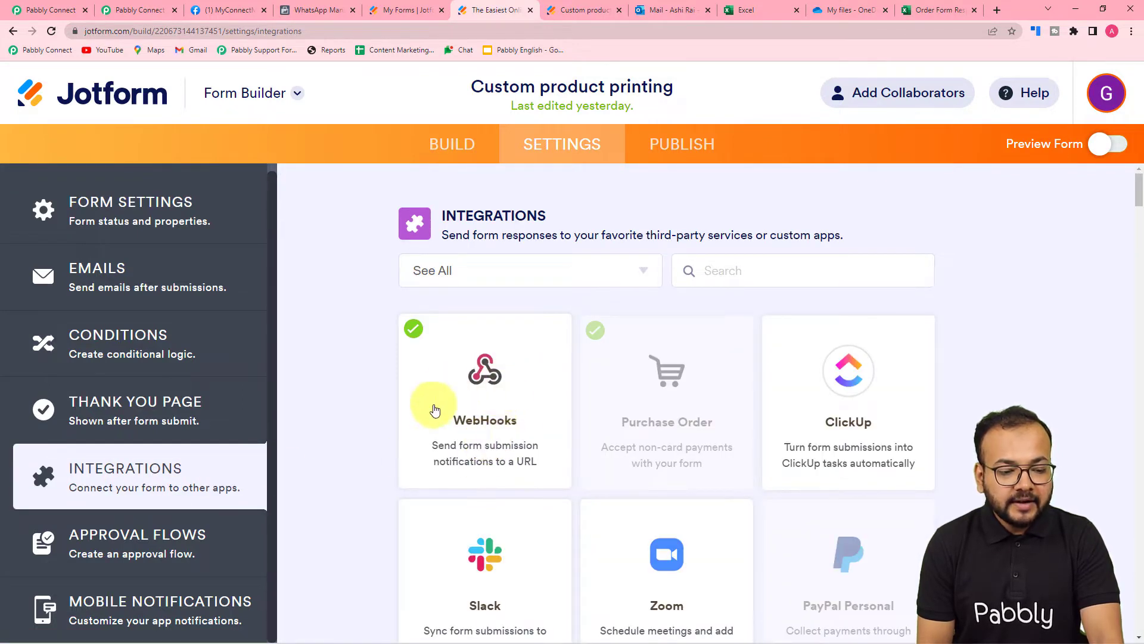
pyautogui.click(469, 428)
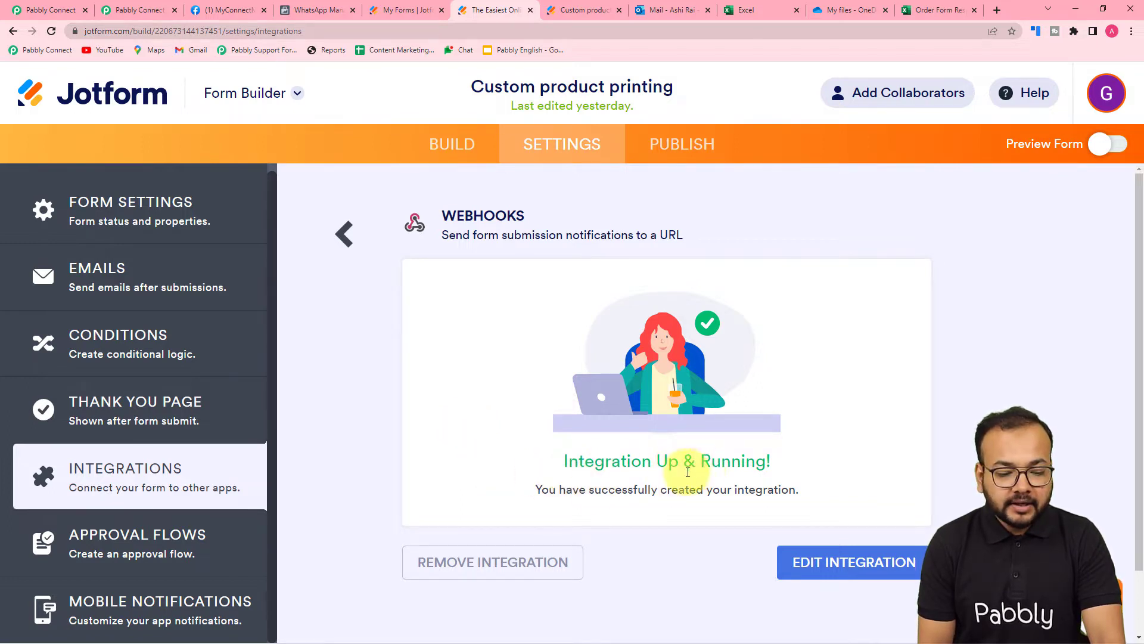
pyautogui.click(547, 557)
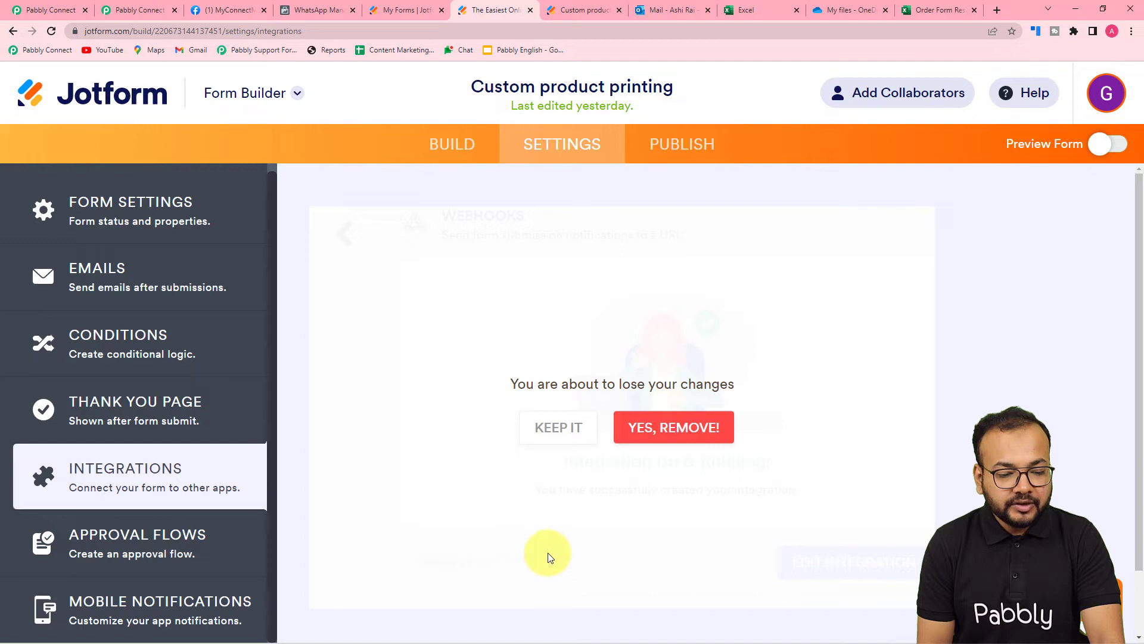
pyautogui.click(669, 441)
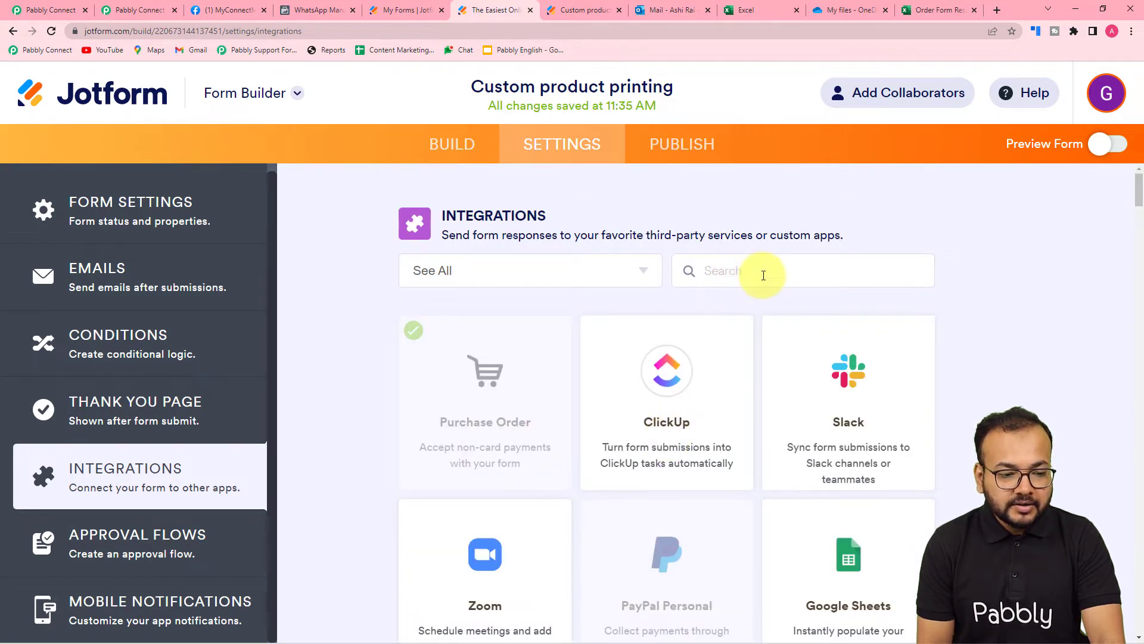
pyautogui.write('webh')
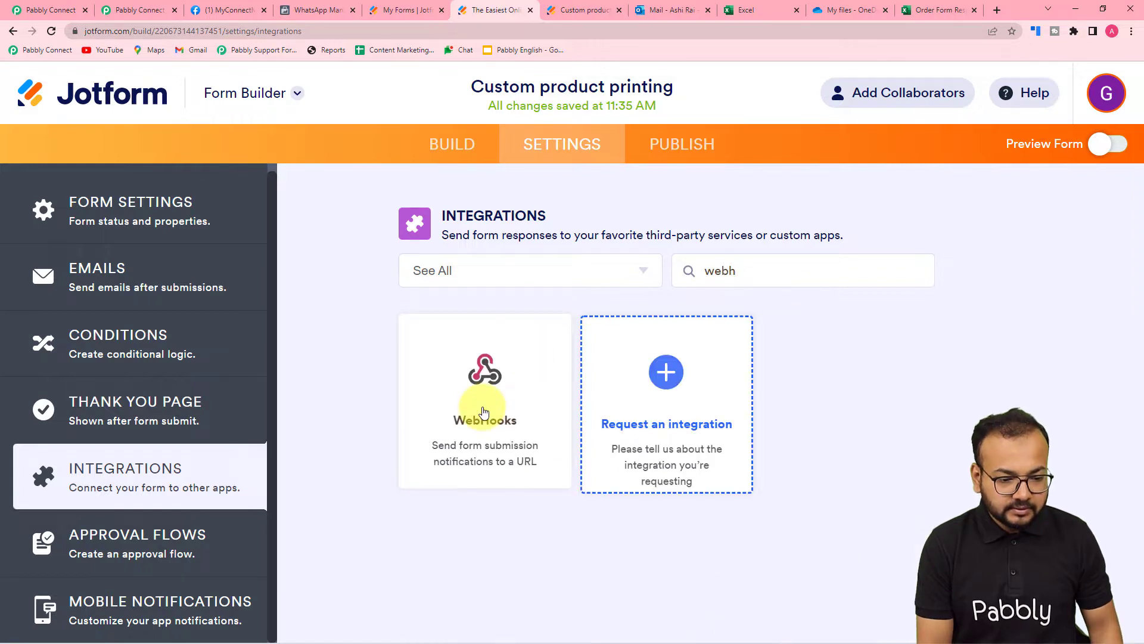
pyautogui.click(484, 412)
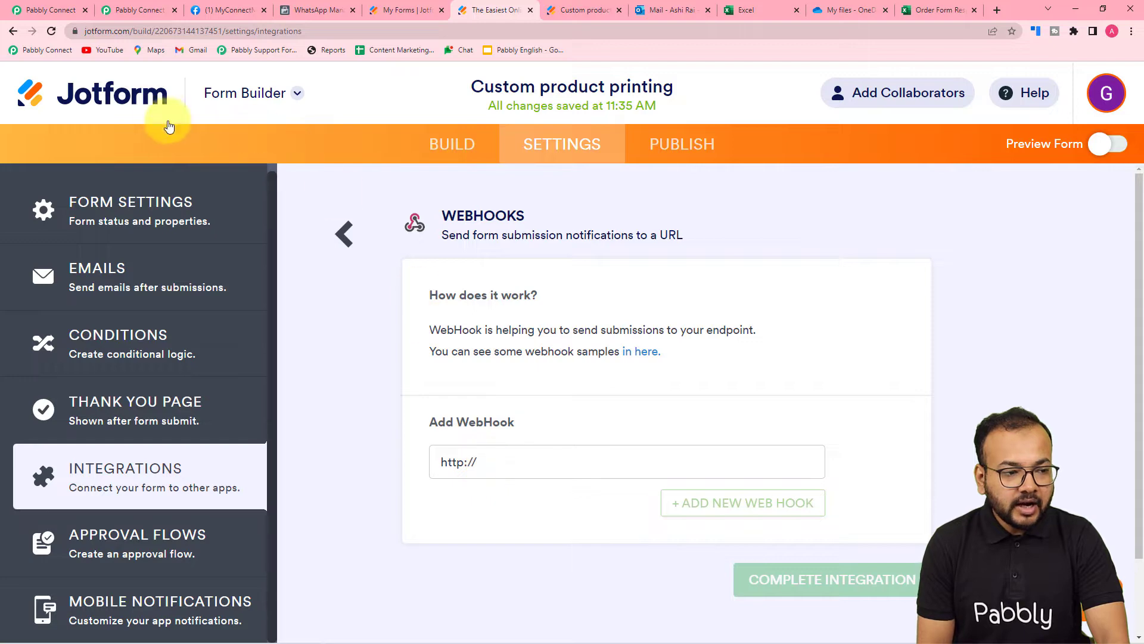
pyautogui.click(31, 11)
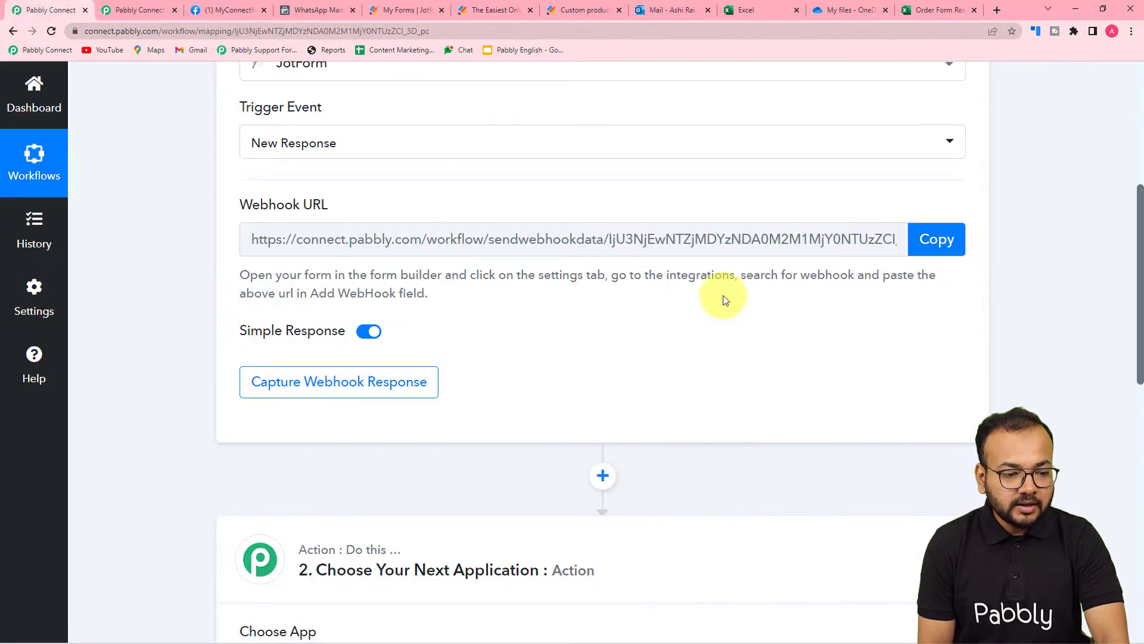
pyautogui.click(935, 238)
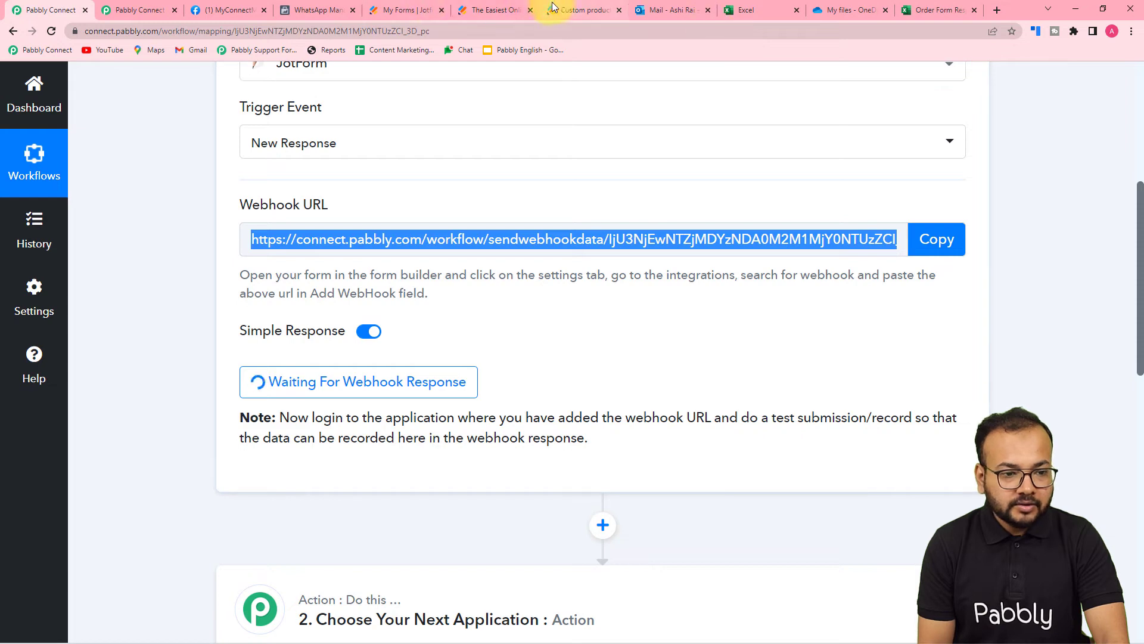
pyautogui.click(498, 7)
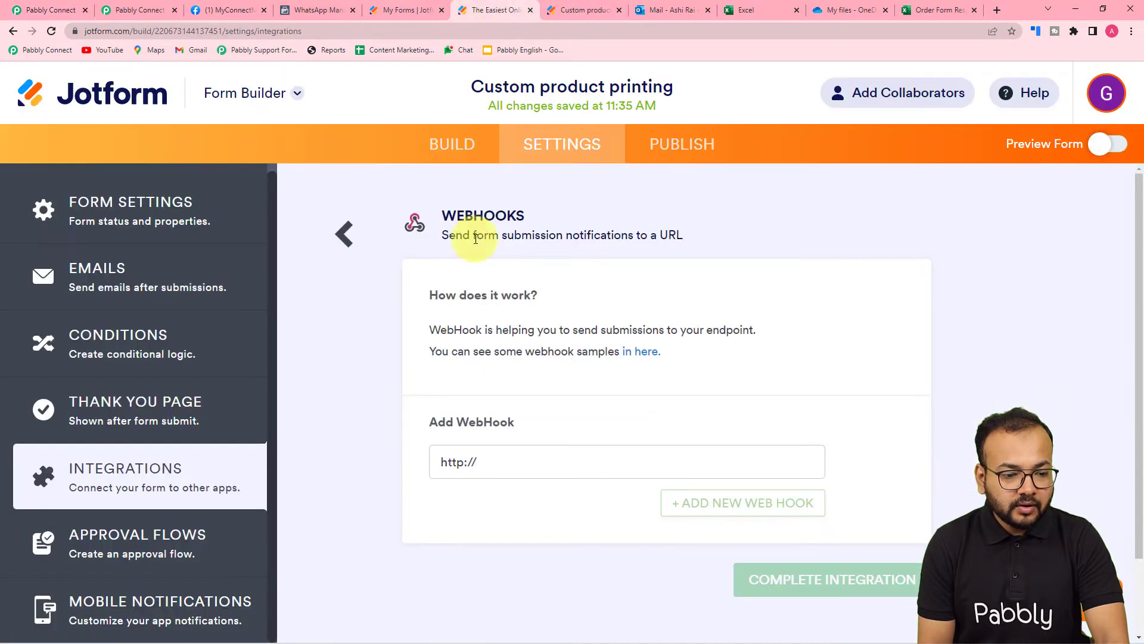
pyautogui.rightClick(477, 464)
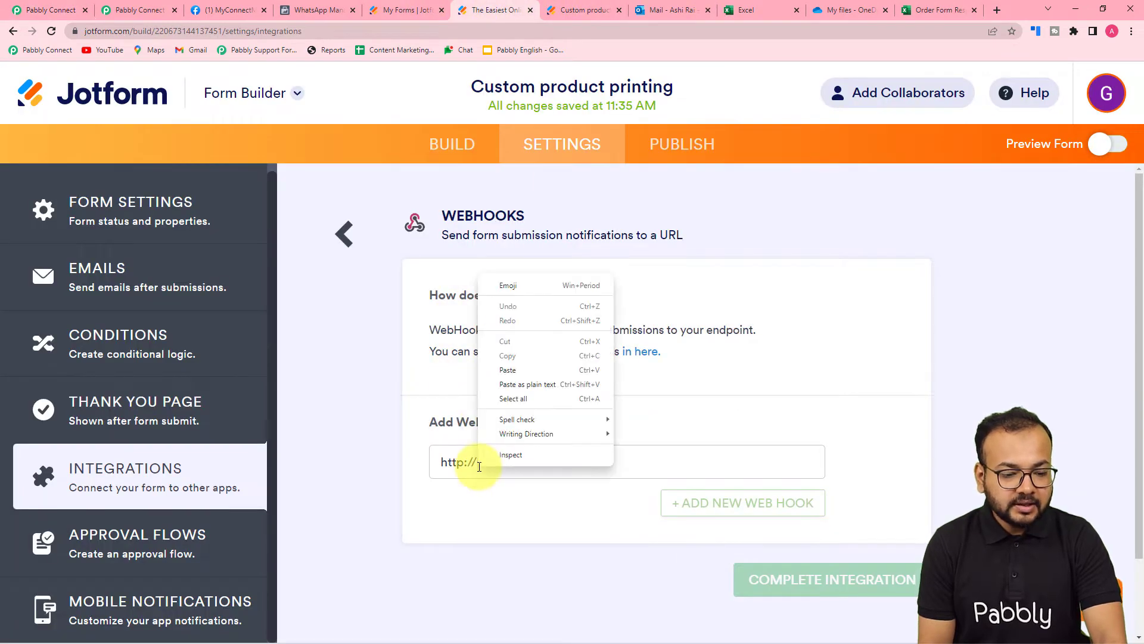
pyautogui.click(511, 385)
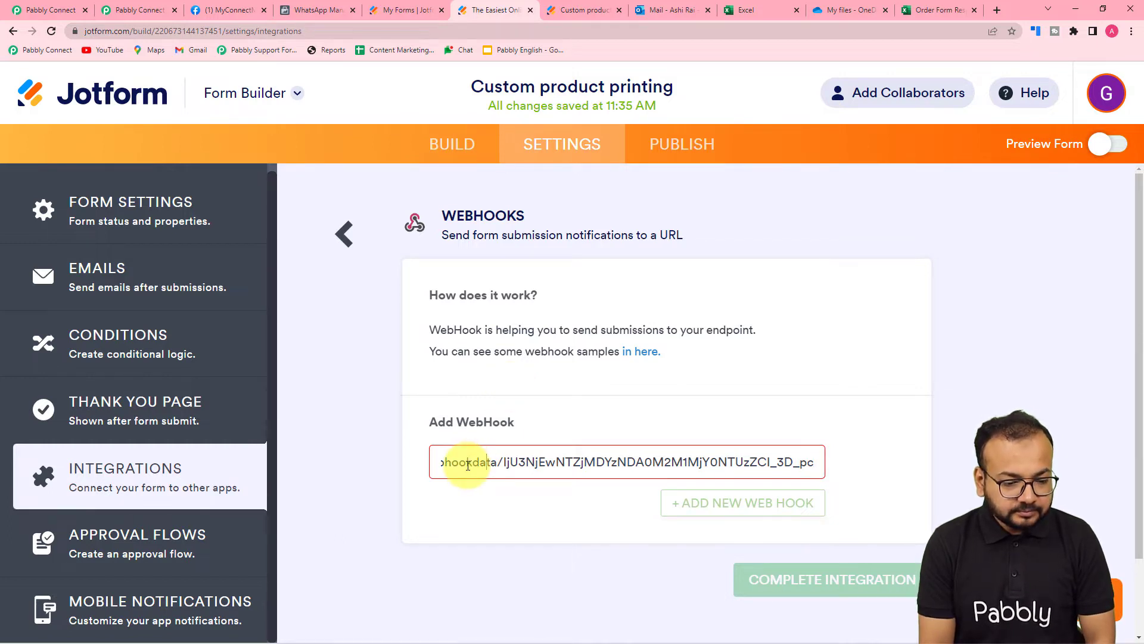
pyautogui.press('Left')
pyautogui.press('Left')
pyautogui.press('Left')
pyautogui.press('Left')
pyautogui.press('Left')
pyautogui.press('Left')
pyautogui.press('Left')
pyautogui.press('Left')
pyautogui.press('Left')
pyautogui.press('Left')
pyautogui.press('Left')
pyautogui.press('Left')
pyautogui.press('Left')
pyautogui.press('Left')
pyautogui.press('Left')
pyautogui.press('Left')
pyautogui.press('Left')
pyautogui.press('Left')
pyautogui.press('Left')
pyautogui.press('Left')
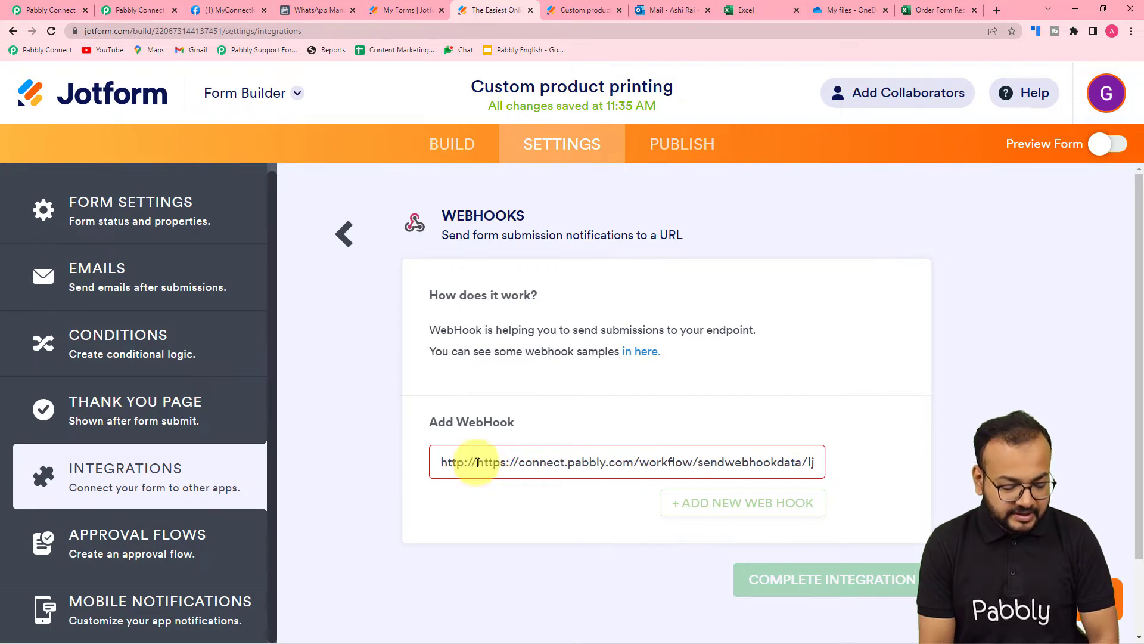
pyautogui.click(477, 462)
pyautogui.press('BackSpace')
pyautogui.press('BackSpace')
pyautogui.press('BackSpace')
pyautogui.press('BackSpace')
pyautogui.press('BackSpace')
pyautogui.press('BackSpace')
pyautogui.press('BackSpace')
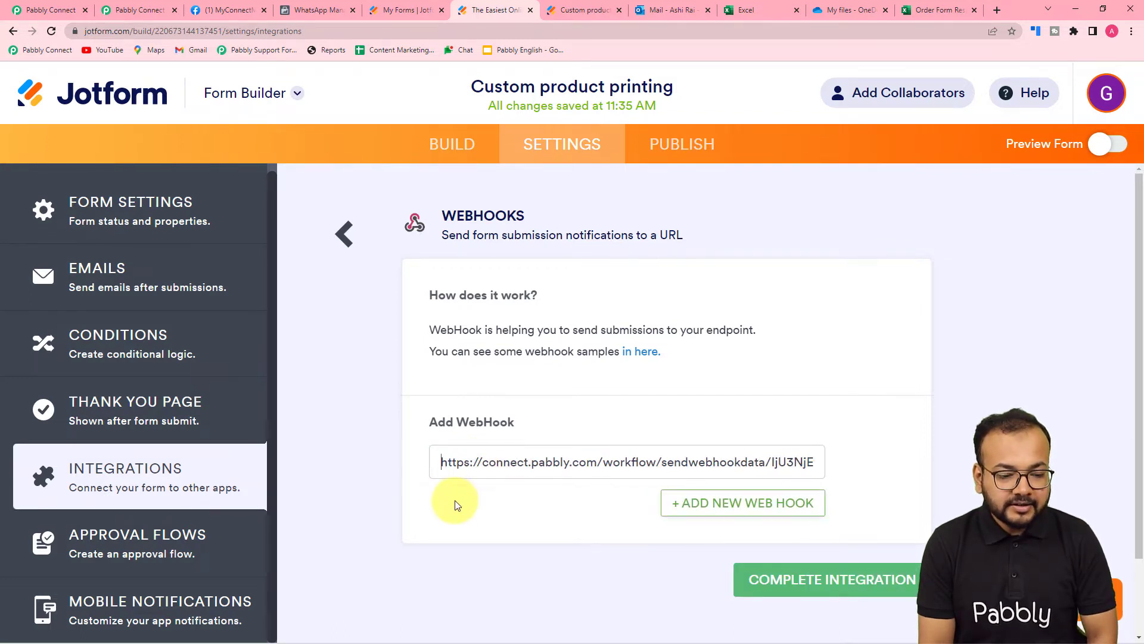
# Complete and finish the WebHooks integration, then open the live Order Form
pyautogui.click(787, 578)
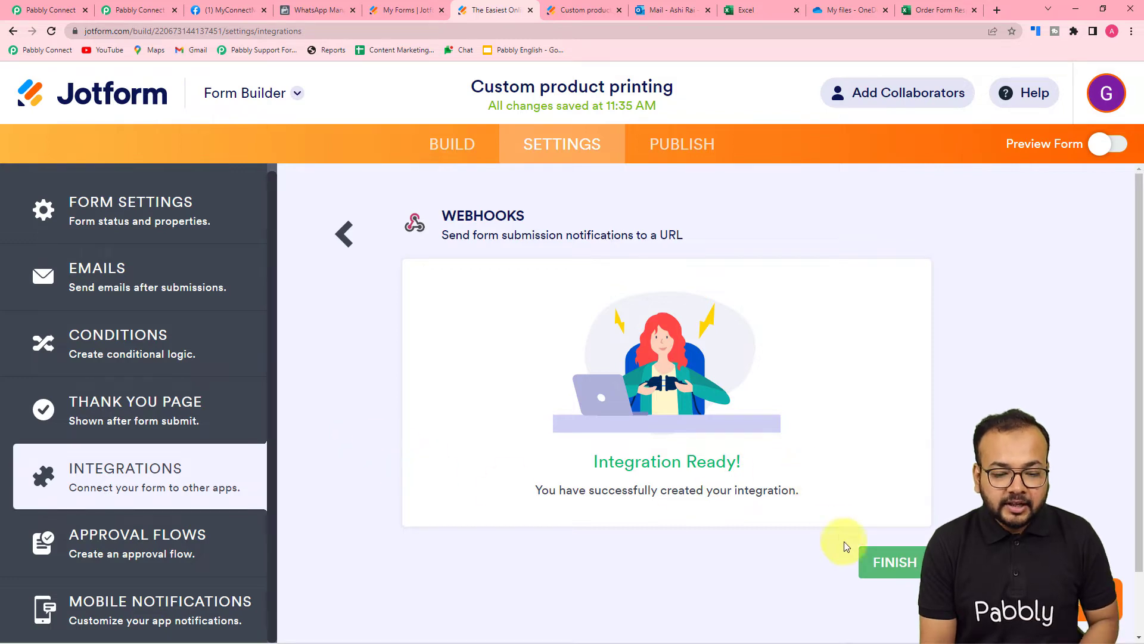
pyautogui.click(894, 561)
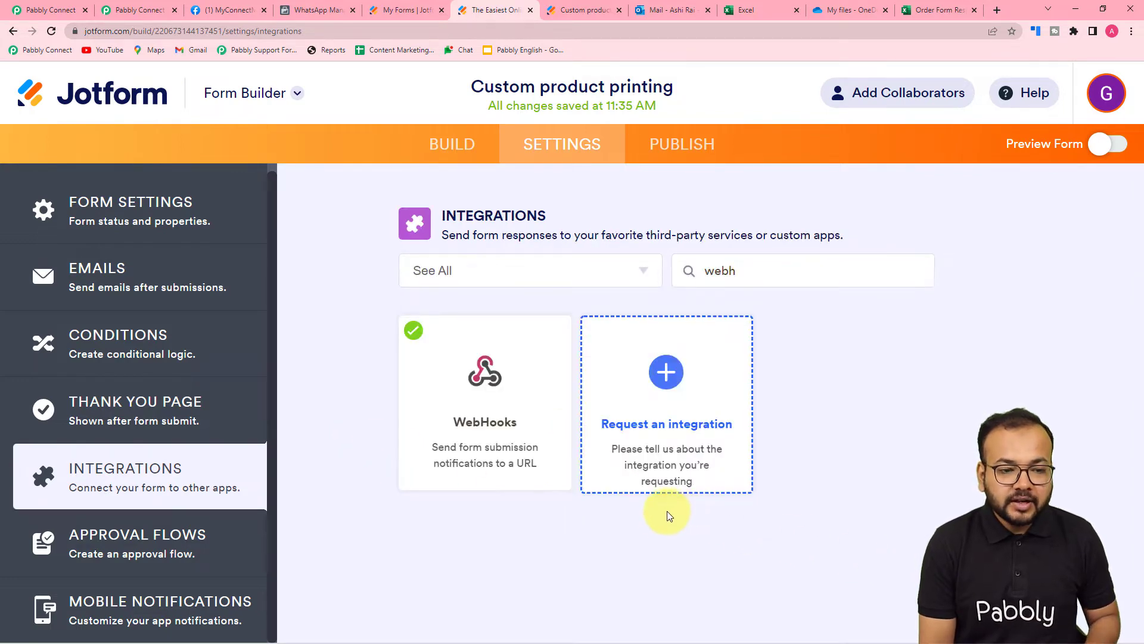
pyautogui.click(47, 9)
pyautogui.scroll(-1, 124, 203)
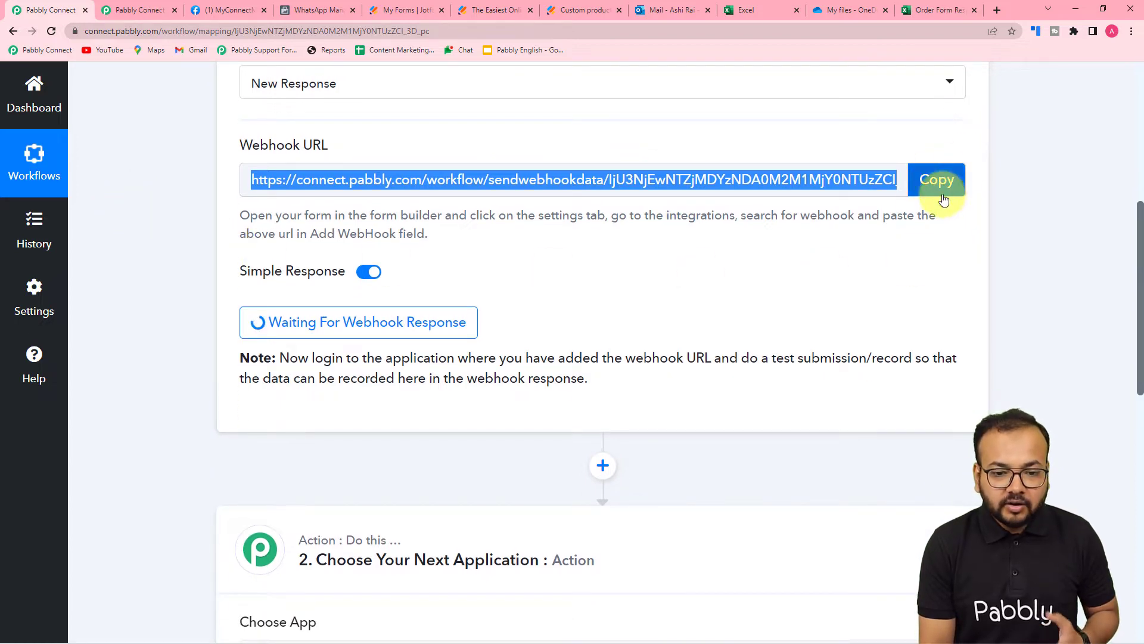
pyautogui.scroll(-2, 371, 310)
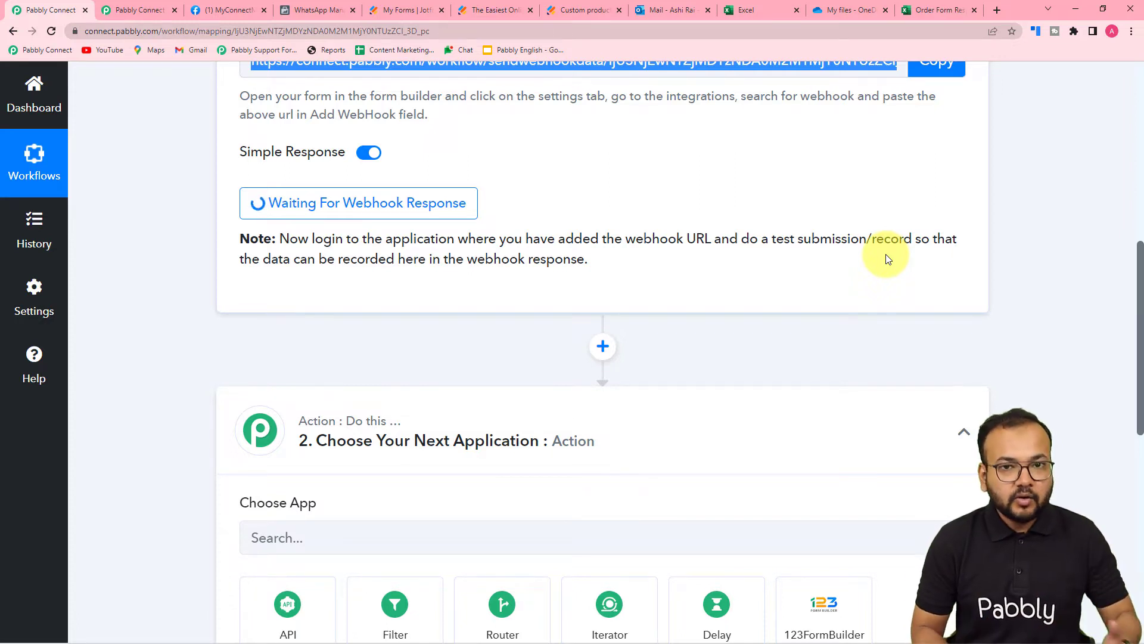
pyautogui.click(576, 10)
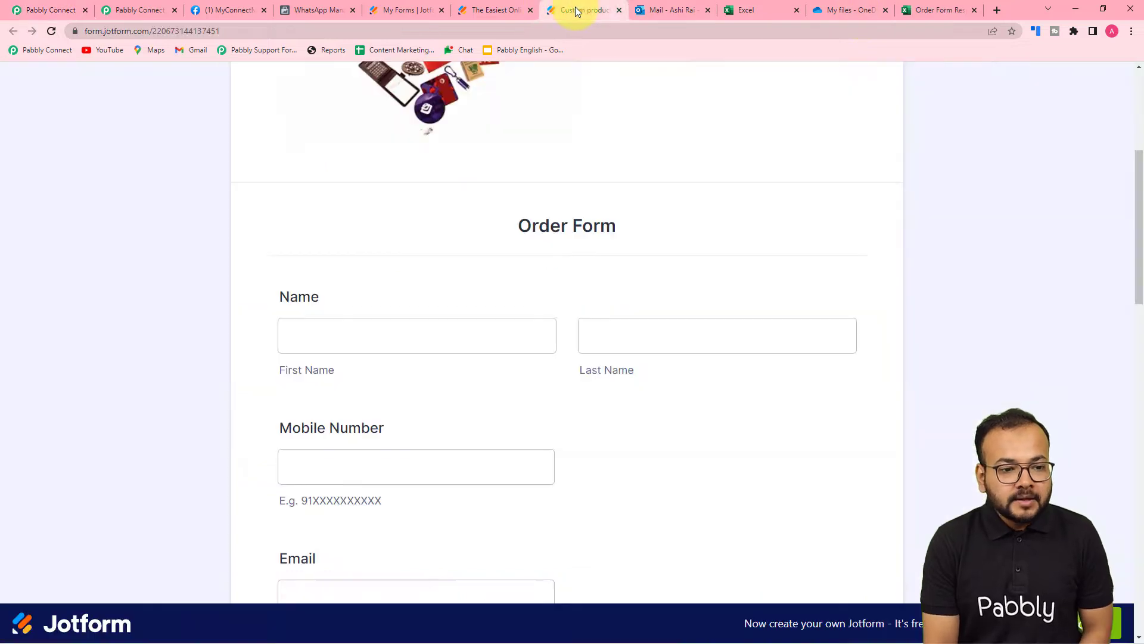
# Fill in the customer's first and last name, mobile number and email address
pyautogui.scroll(-1, 583, 232)
pyautogui.scroll(2, 582, 235)
pyautogui.scroll(-3, 582, 235)
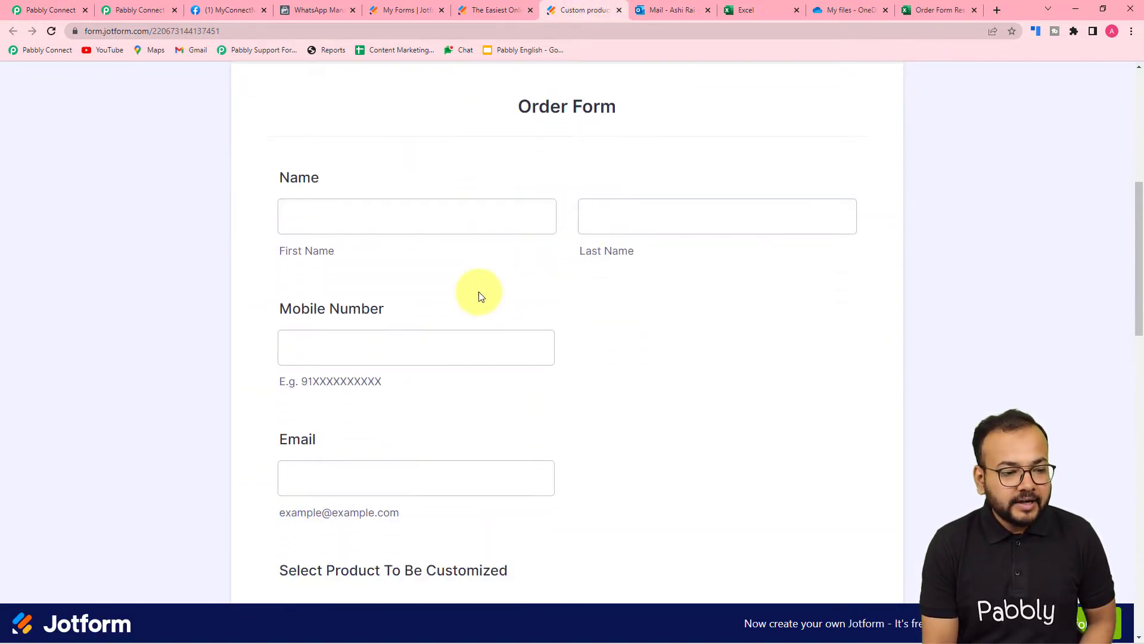
pyautogui.scroll(-1, 480, 286)
pyautogui.scroll(3, 491, 270)
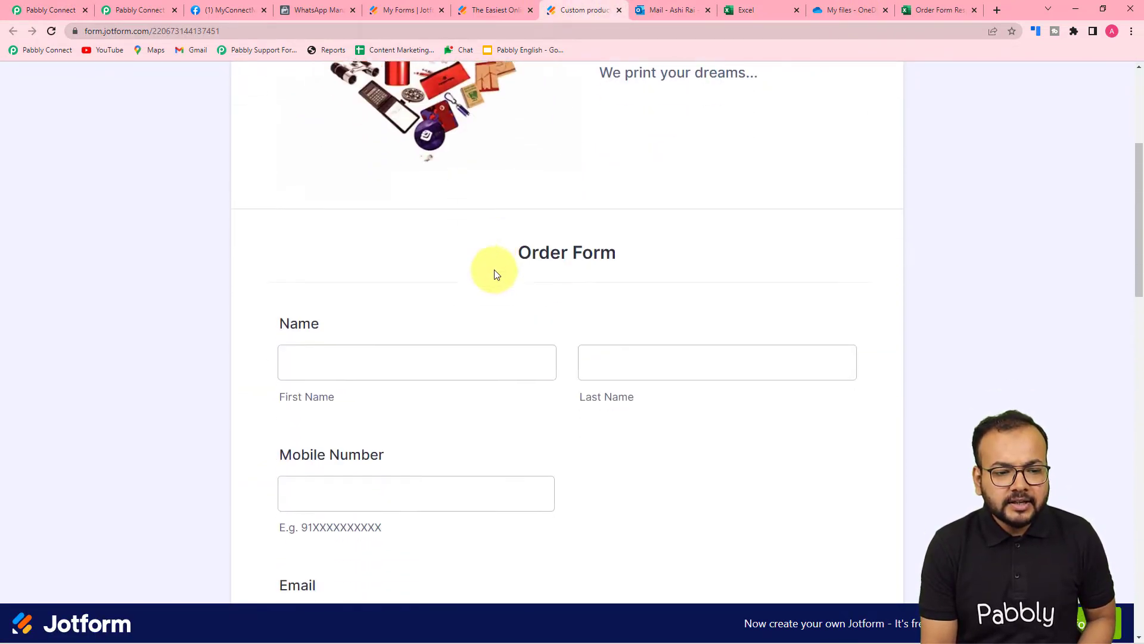
pyautogui.scroll(-2, 497, 274)
pyautogui.click(464, 224)
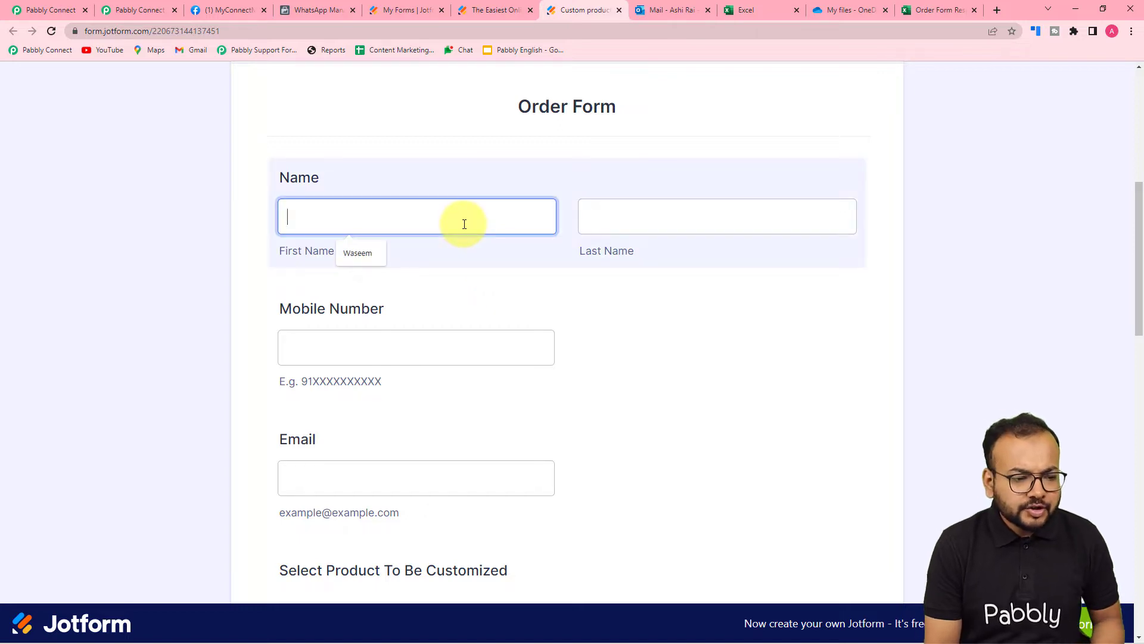
pyautogui.write('Demo')
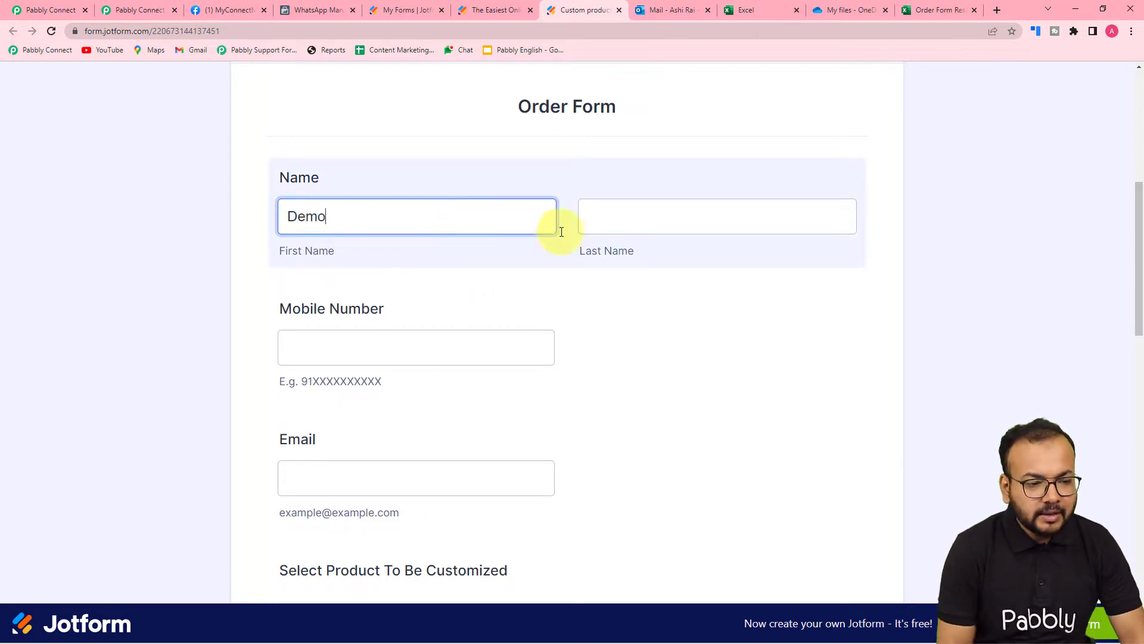
pyautogui.scroll(-1, 914, 298)
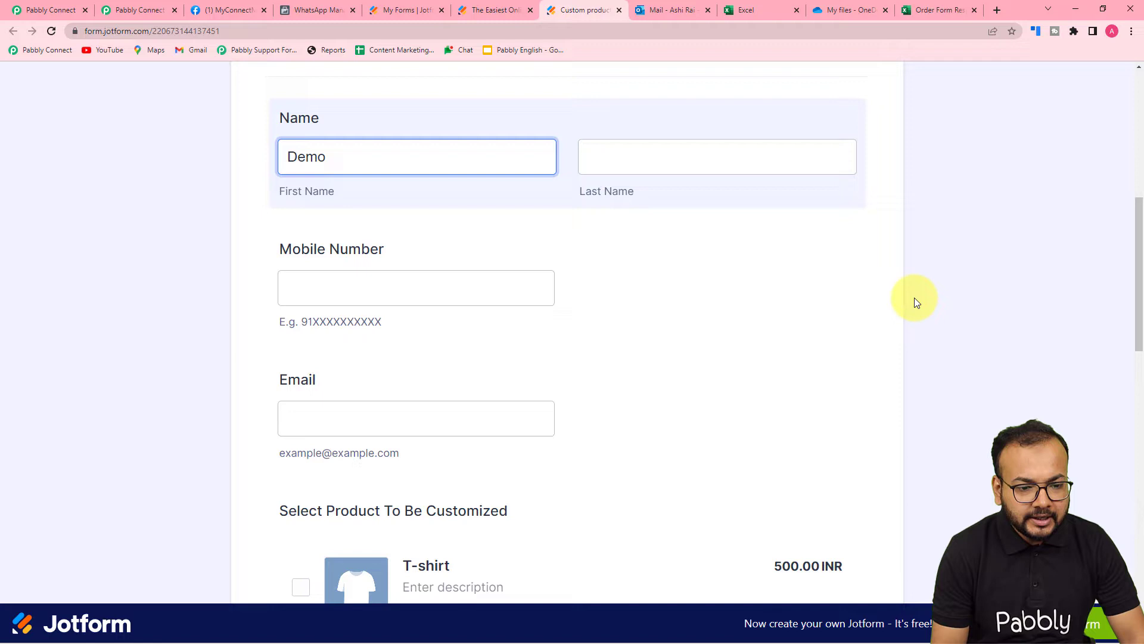
pyautogui.click(591, 156)
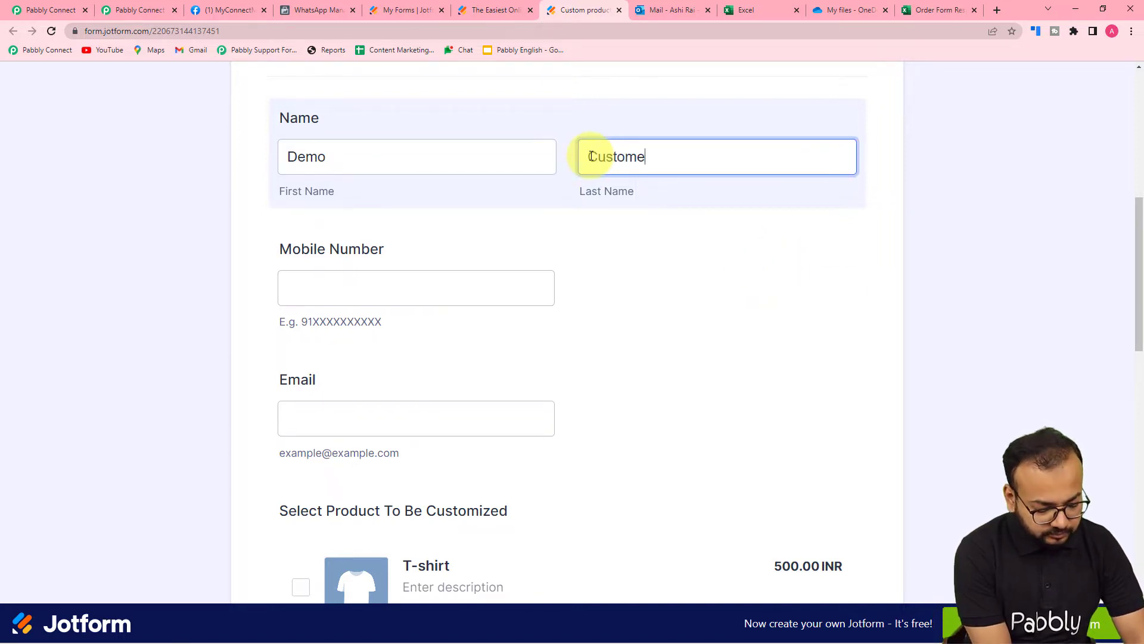
pyautogui.write('Customer')
pyautogui.click(325, 280)
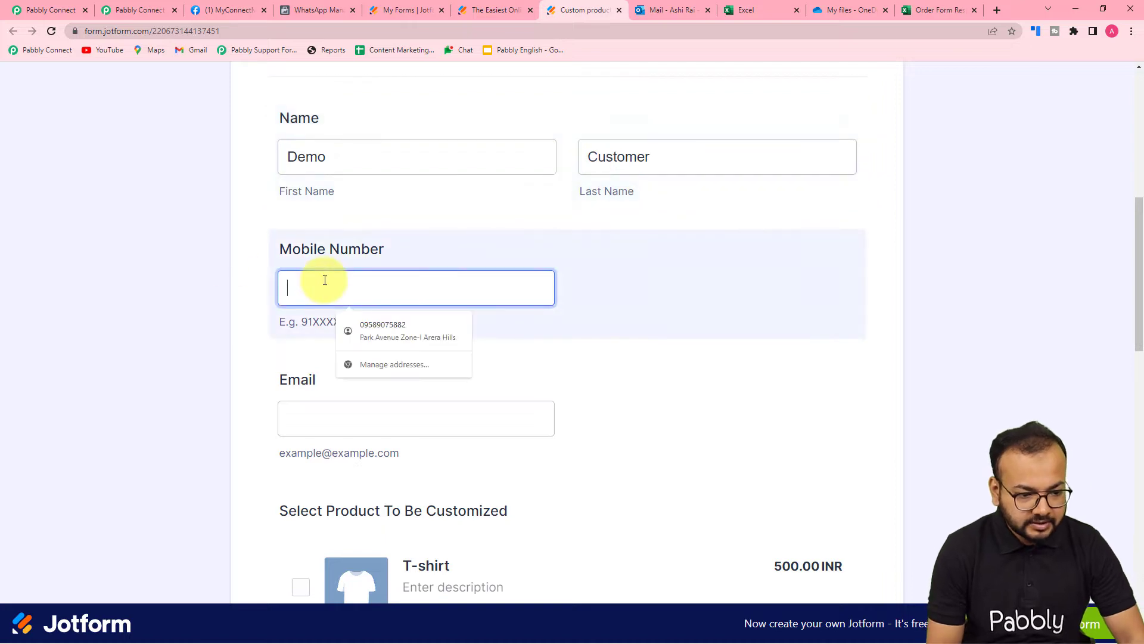
pyautogui.write('9100000')
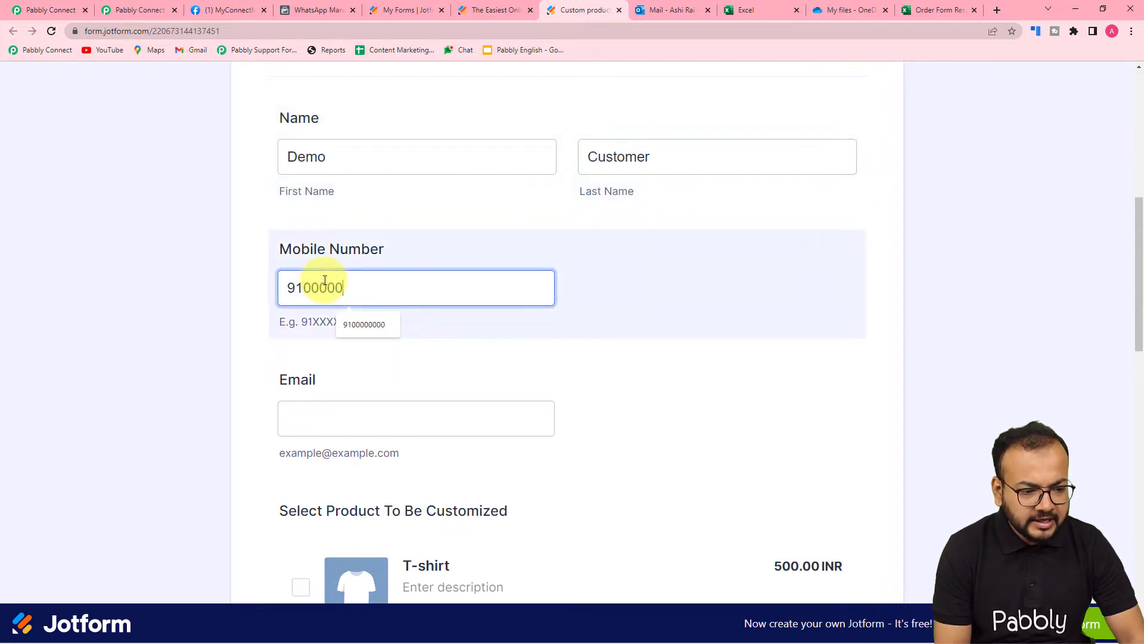
pyautogui.write('000')
pyautogui.scroll(-4, 324, 280)
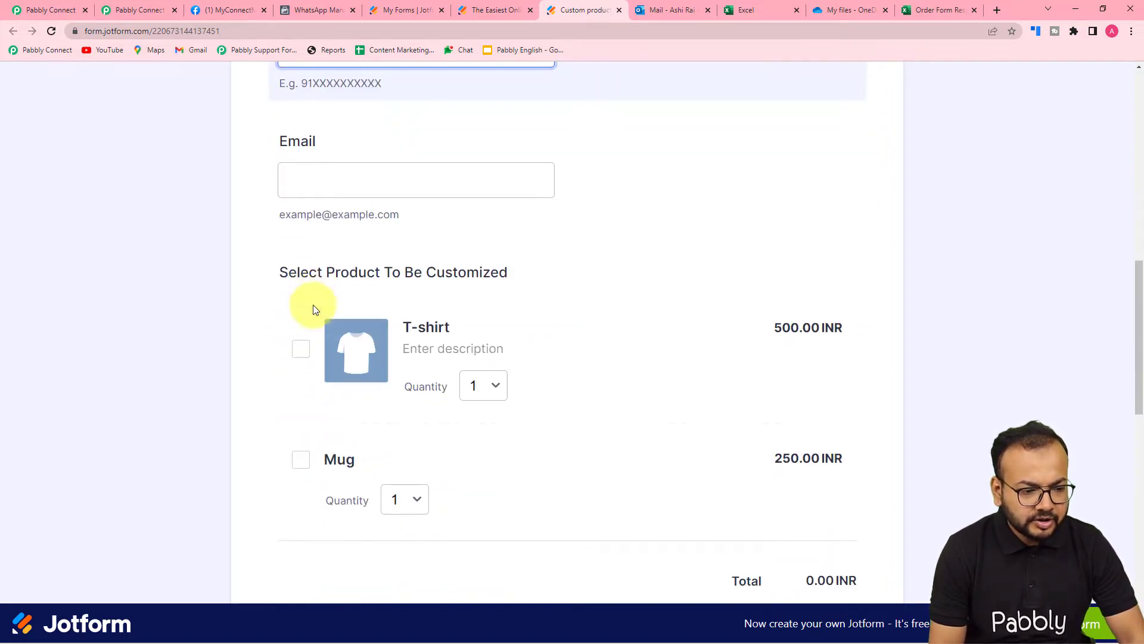
pyautogui.click(311, 179)
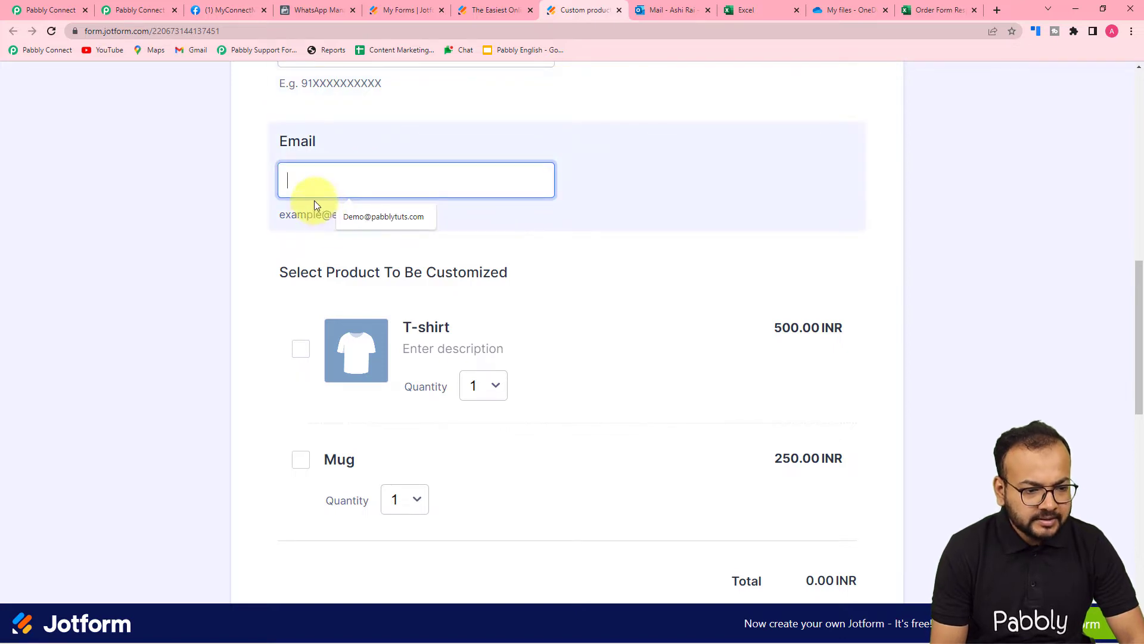
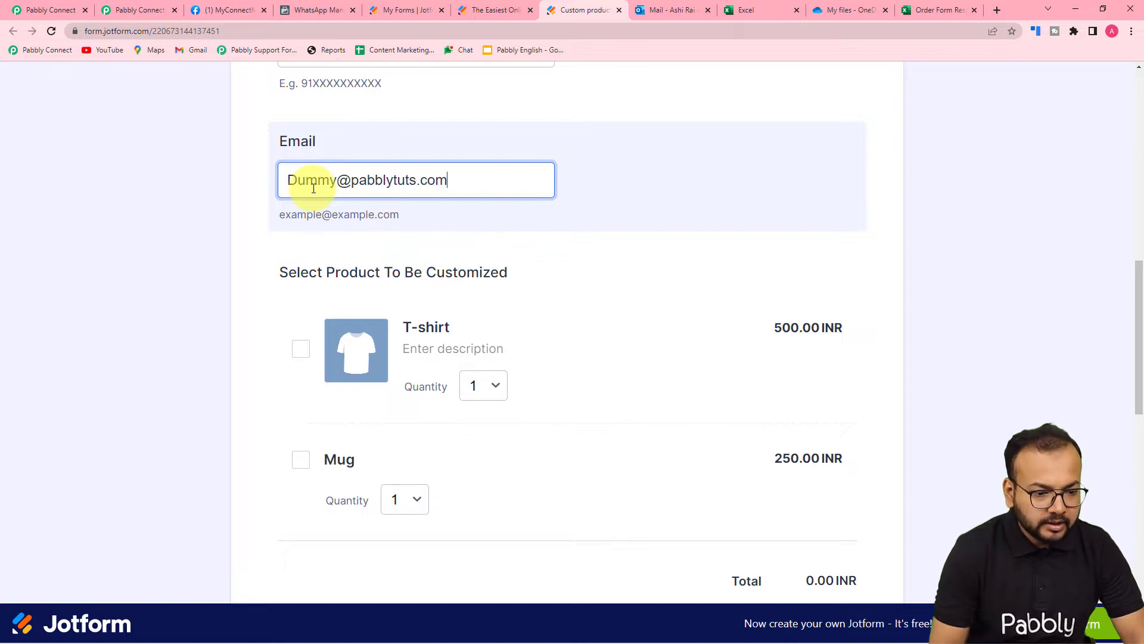
# Order a Mug (total 250.00 INR) with custom product text 'Welcome'
pyautogui.scroll(-2, 314, 188)
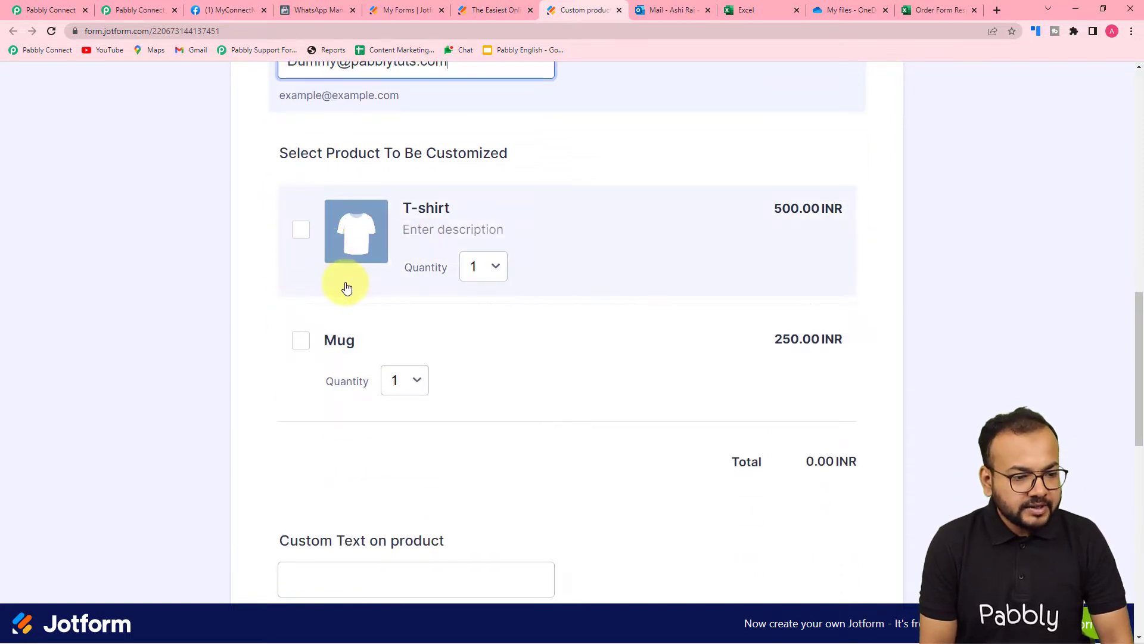
pyautogui.scroll(-2, 346, 288)
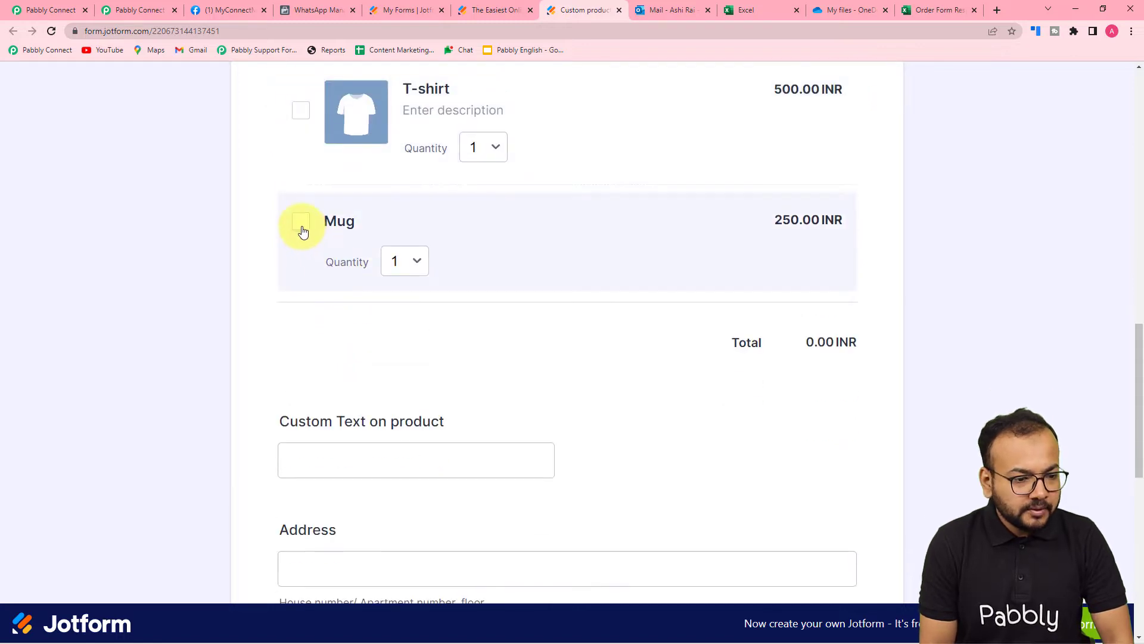
pyautogui.click(302, 227)
pyautogui.scroll(-3, 405, 268)
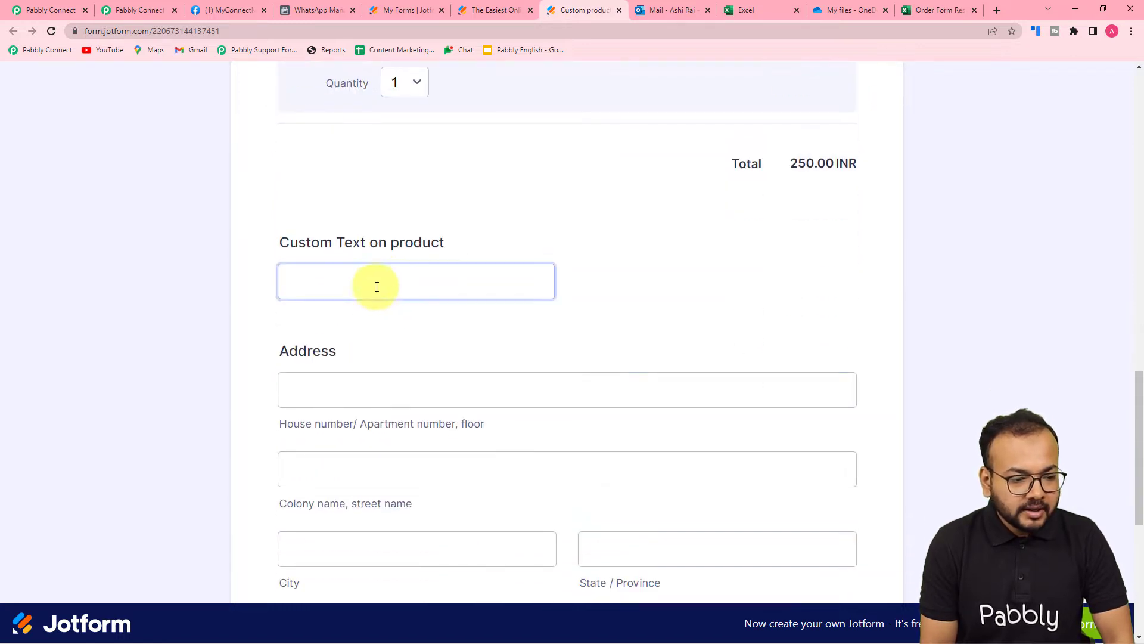
pyautogui.click(378, 281)
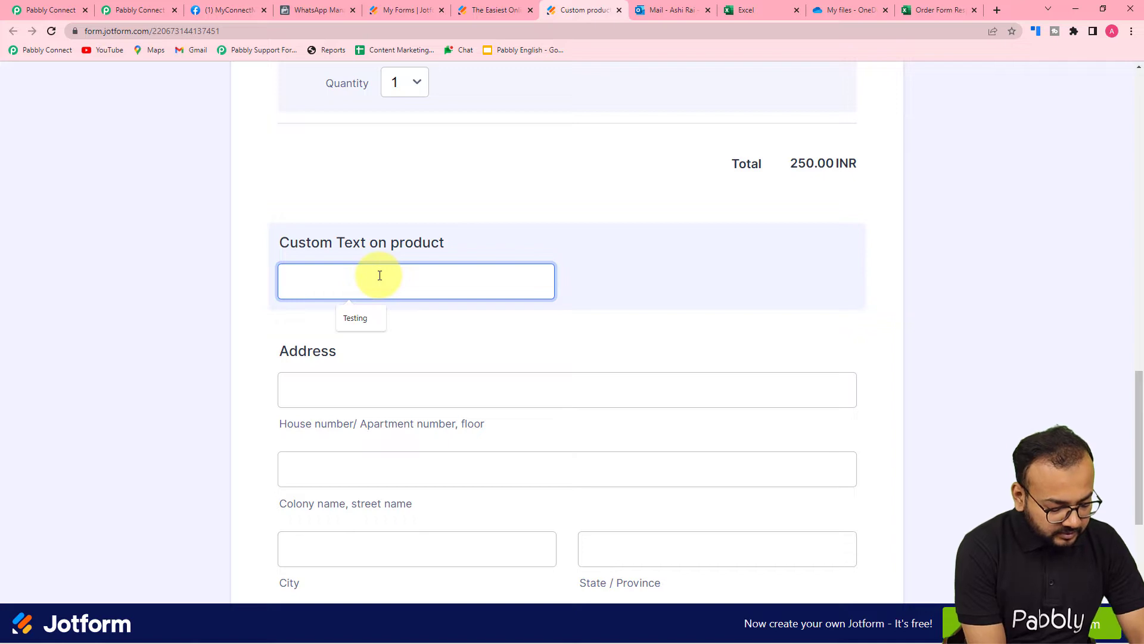
pyautogui.write('Welcome')
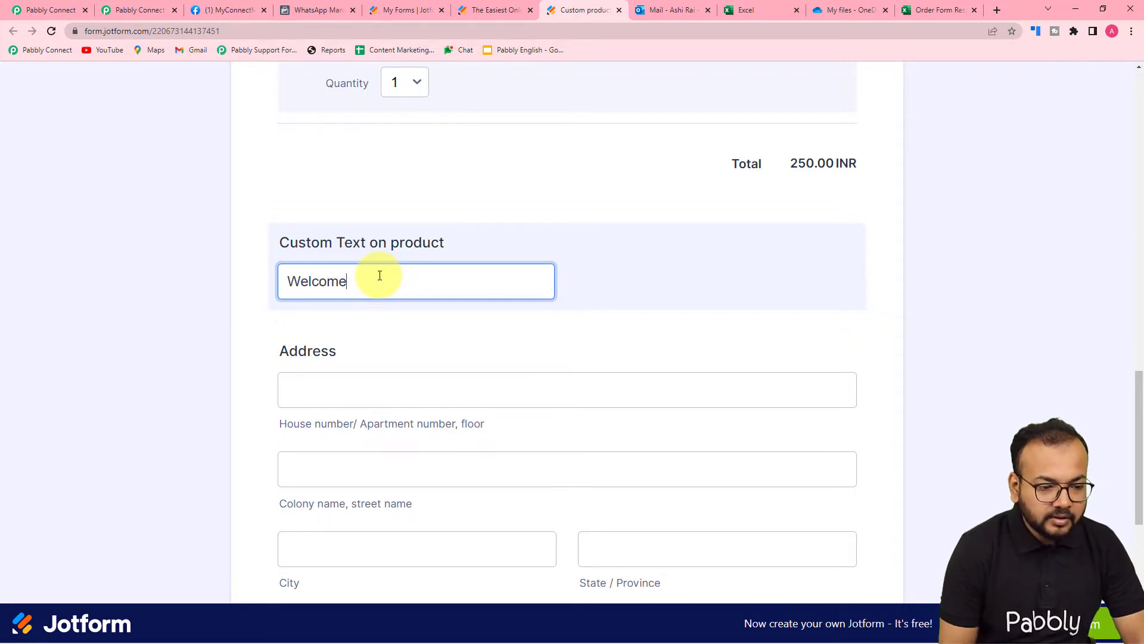
# Autofill the saved delivery address, set delivery date 08-27-2022, and submit the order
pyautogui.click(401, 388)
pyautogui.scroll(-2, 398, 322)
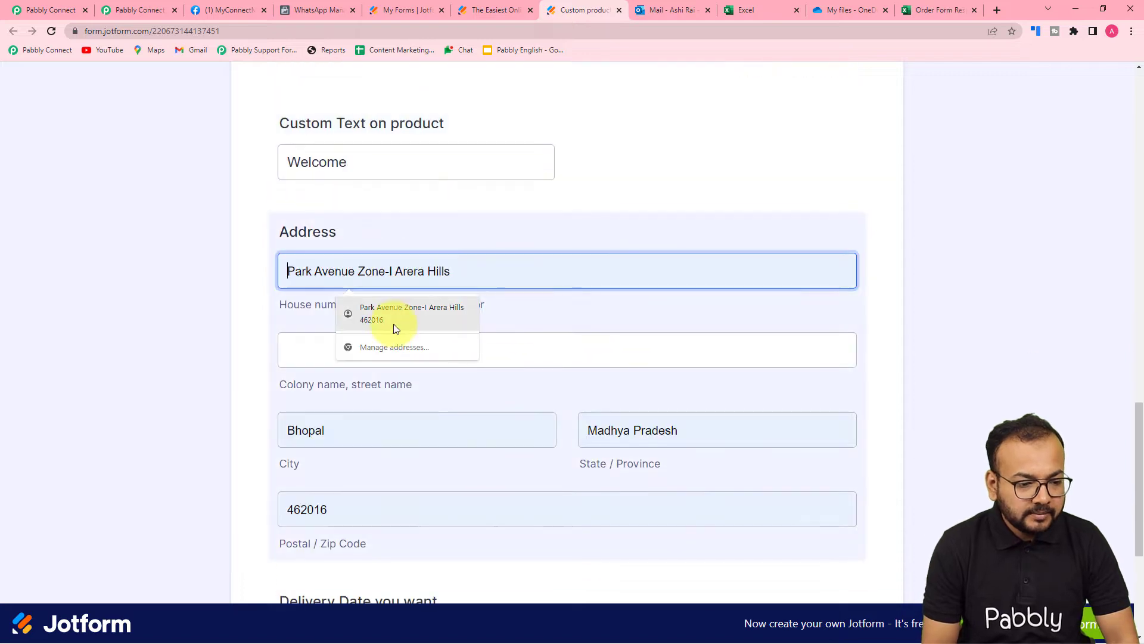
pyautogui.click(395, 329)
pyautogui.scroll(-4, 227, 334)
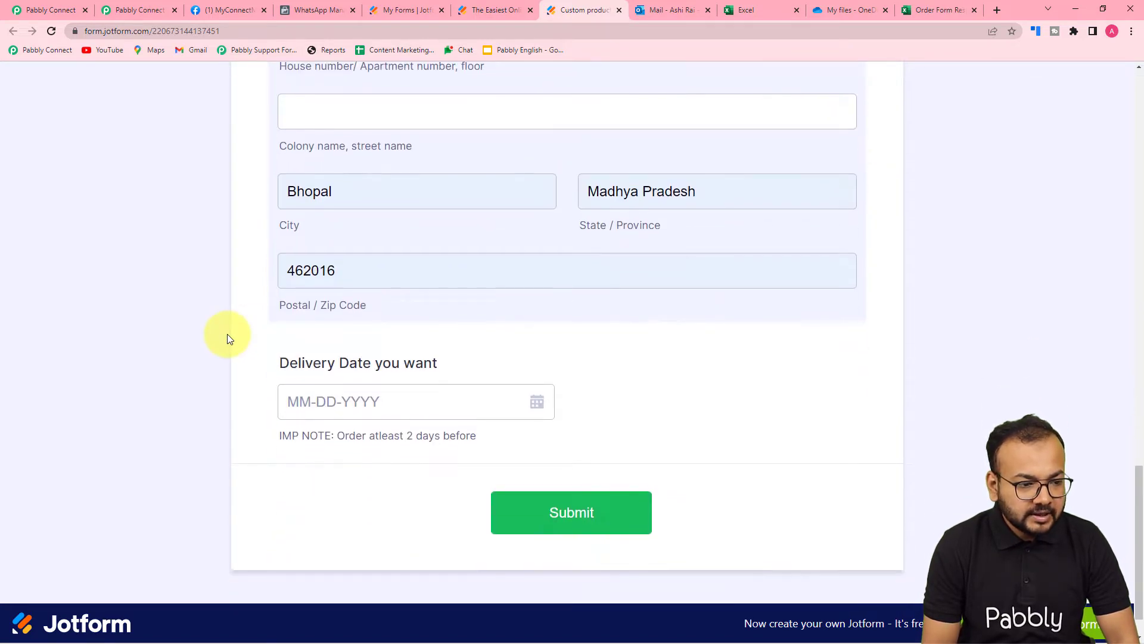
pyautogui.scroll(-1, 227, 337)
pyautogui.click(535, 357)
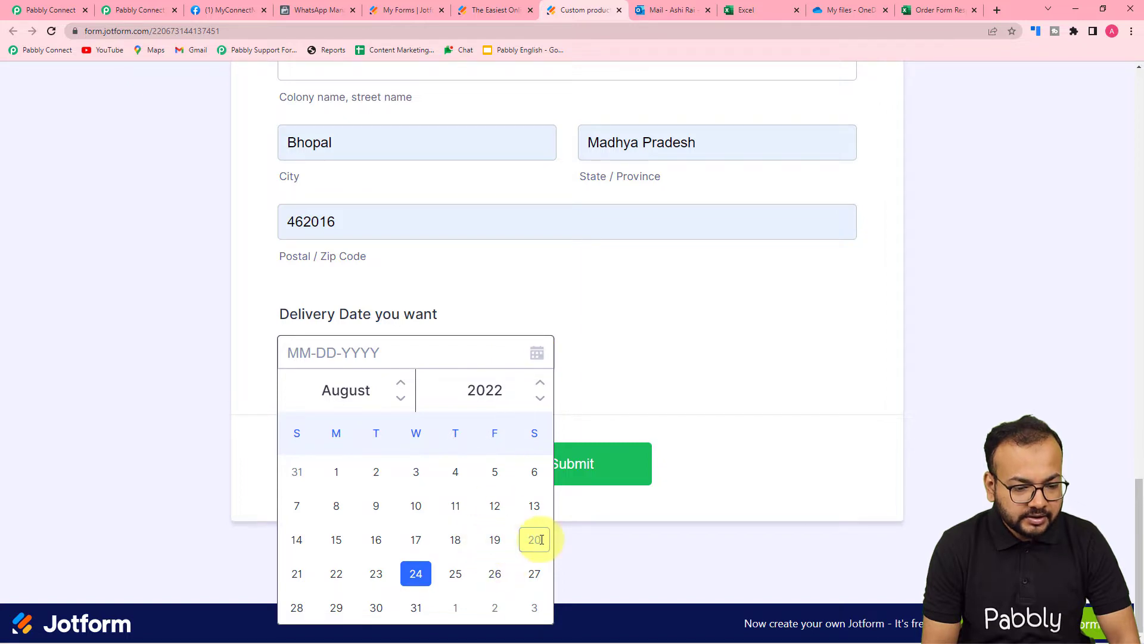
pyautogui.click(532, 572)
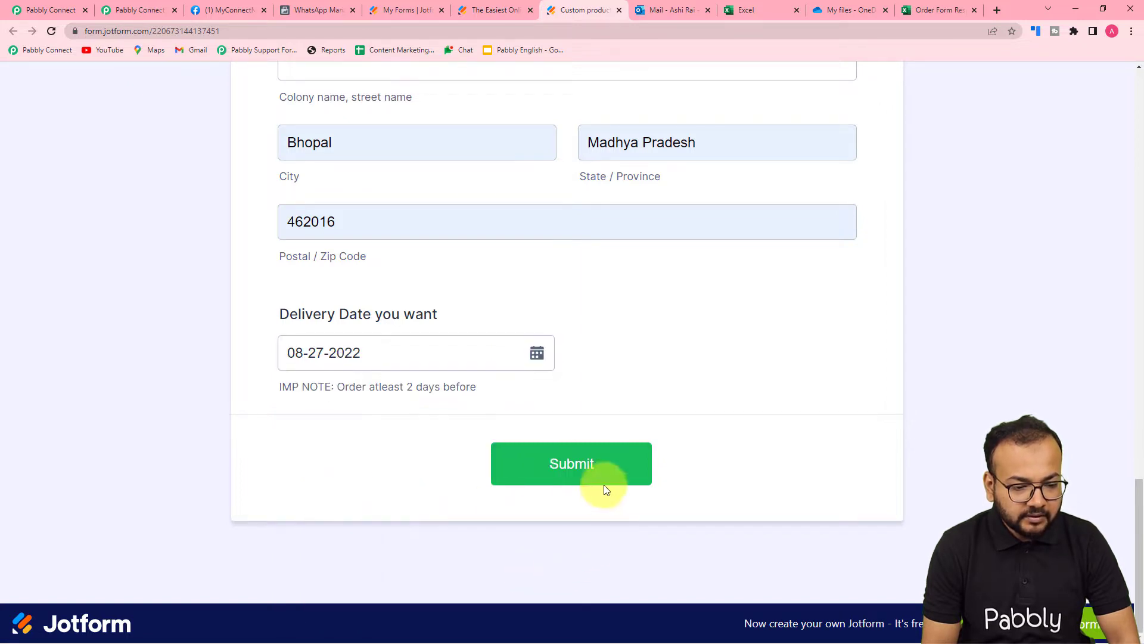
pyautogui.click(587, 475)
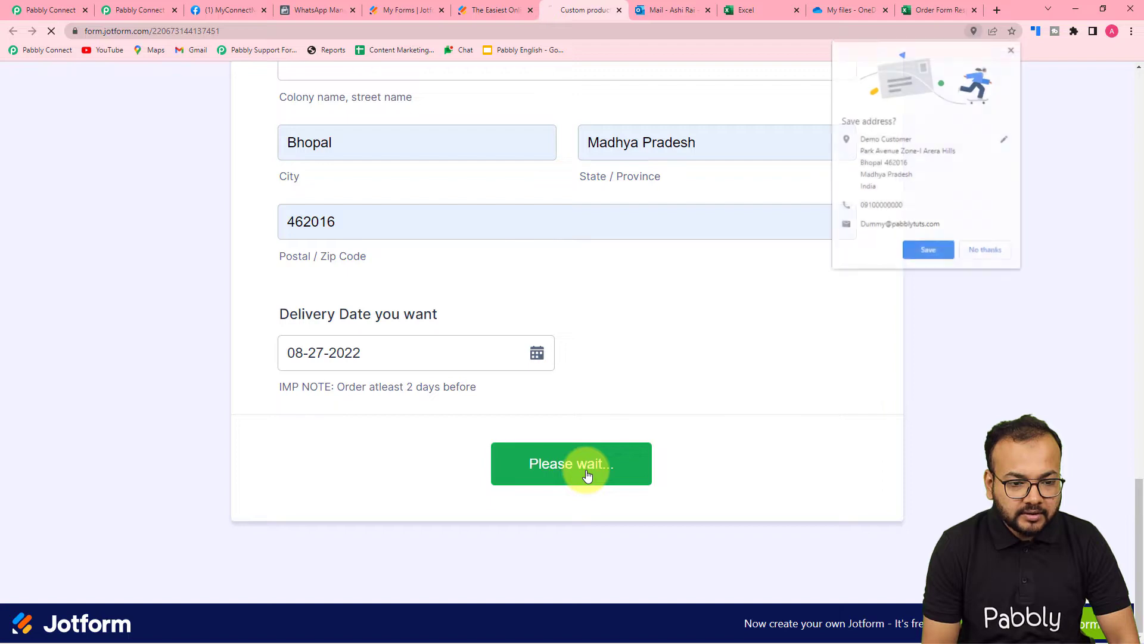
pyautogui.click(990, 250)
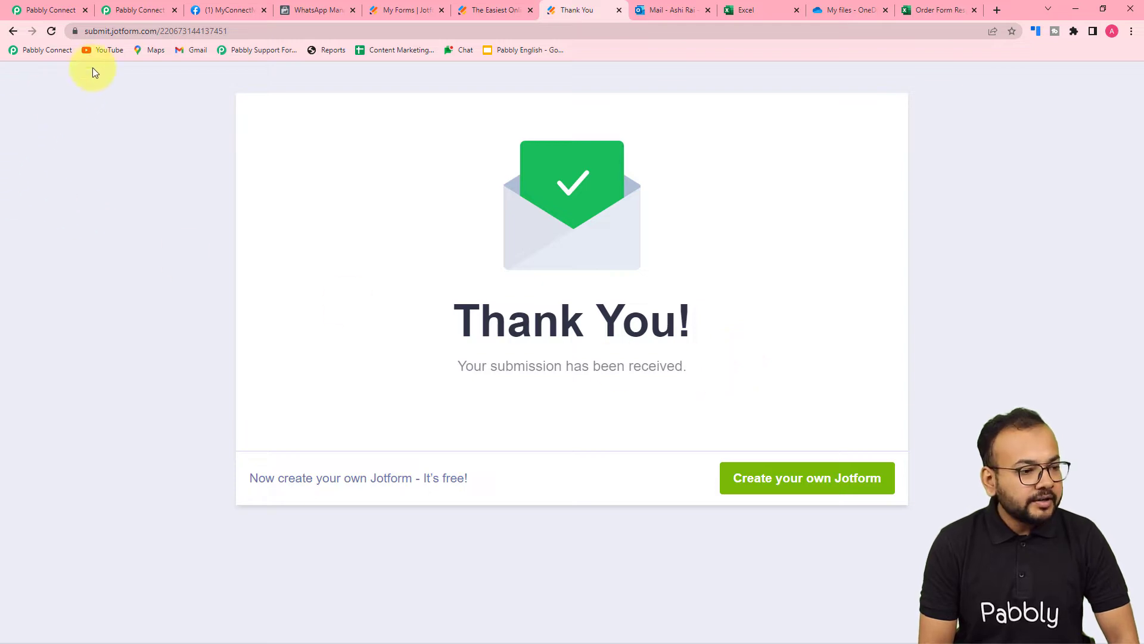
pyautogui.click(62, 18)
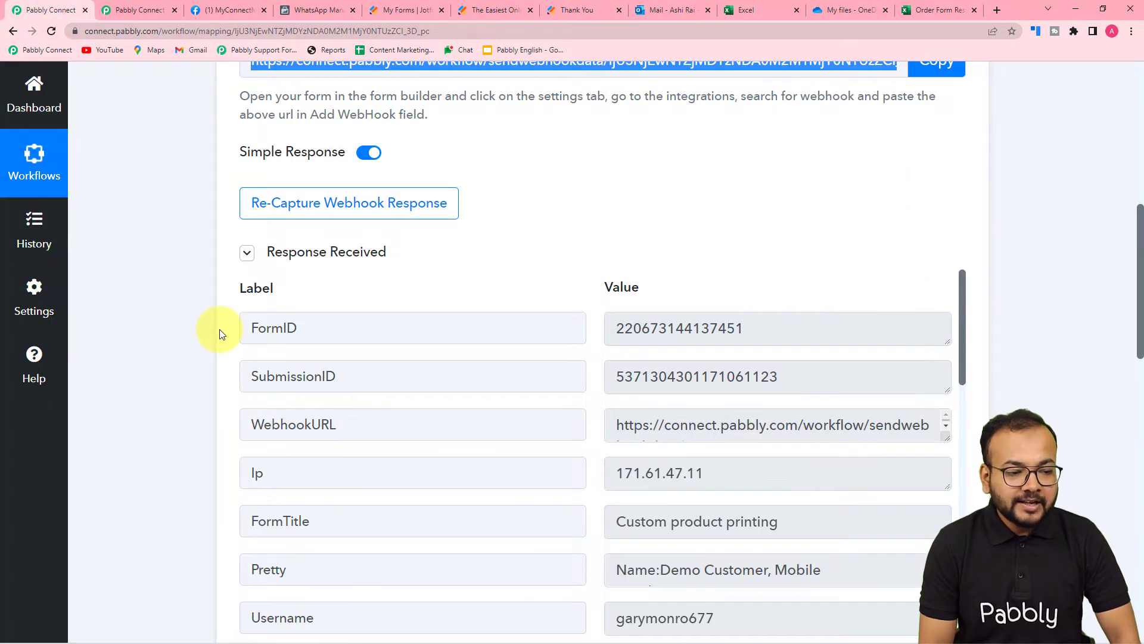
# Review the captured response fields in Pabbly Connect, then go to the Excel start page
pyautogui.scroll(-1, 220, 329)
pyautogui.scroll(-2, 219, 329)
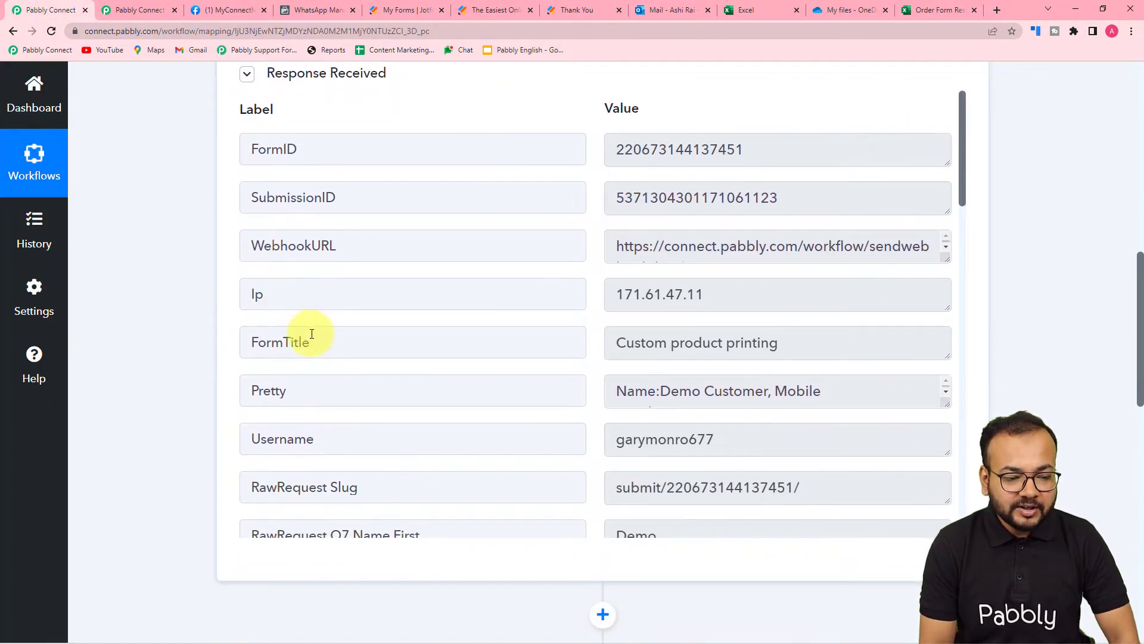
pyautogui.scroll(-2, 310, 333)
pyautogui.scroll(-3, 312, 333)
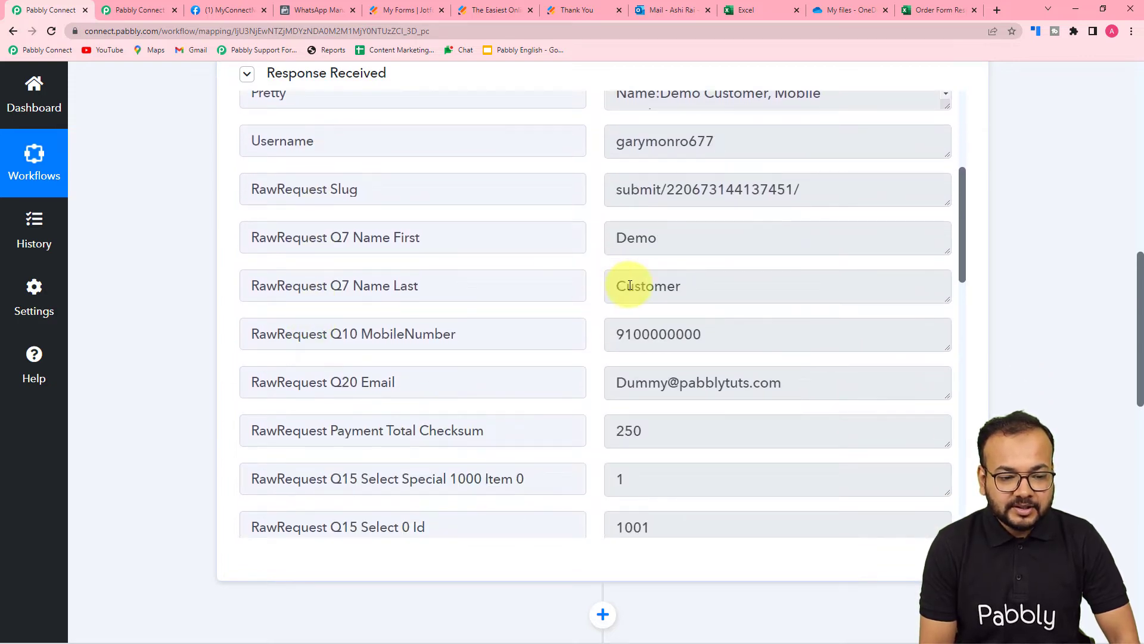
pyautogui.scroll(-4, 558, 364)
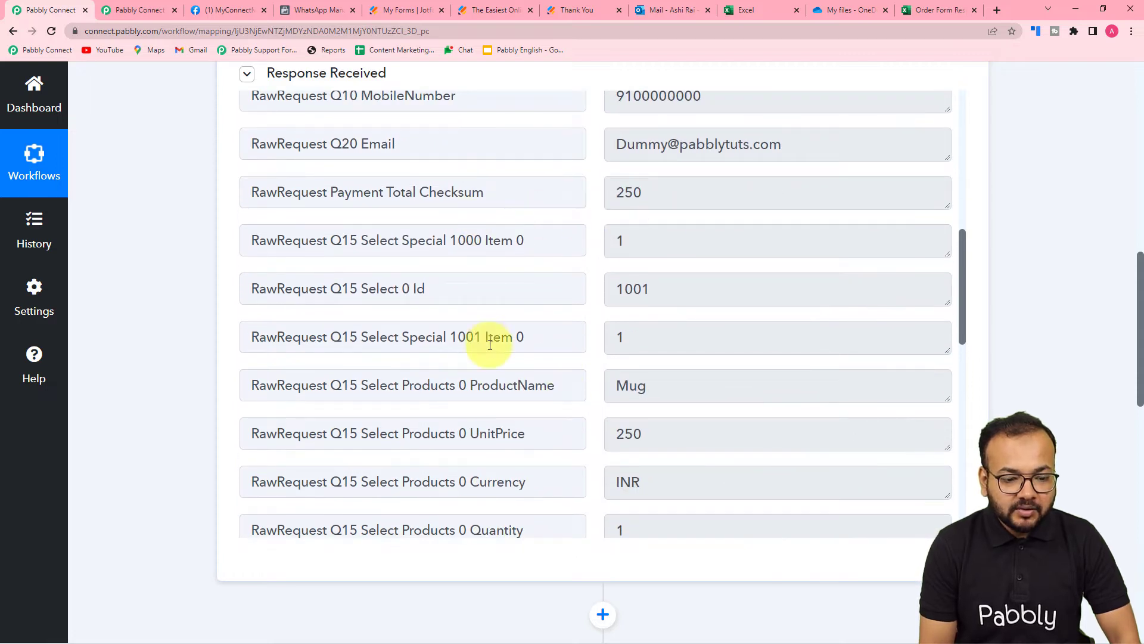
pyautogui.scroll(-2, 490, 345)
pyautogui.scroll(-7, 490, 345)
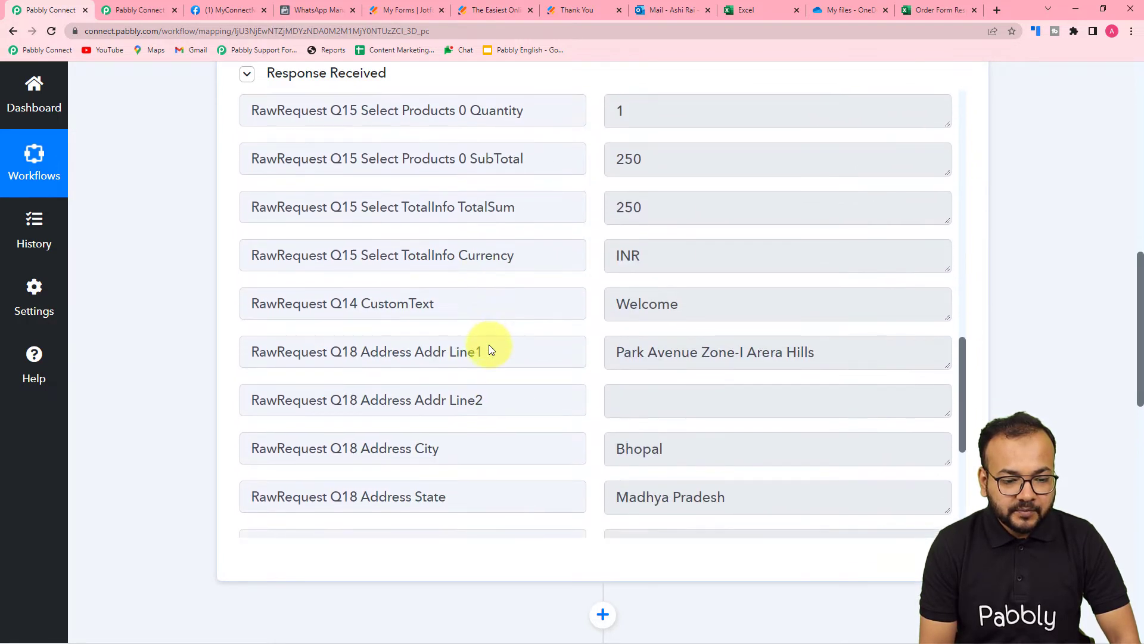
pyautogui.scroll(-4, 489, 346)
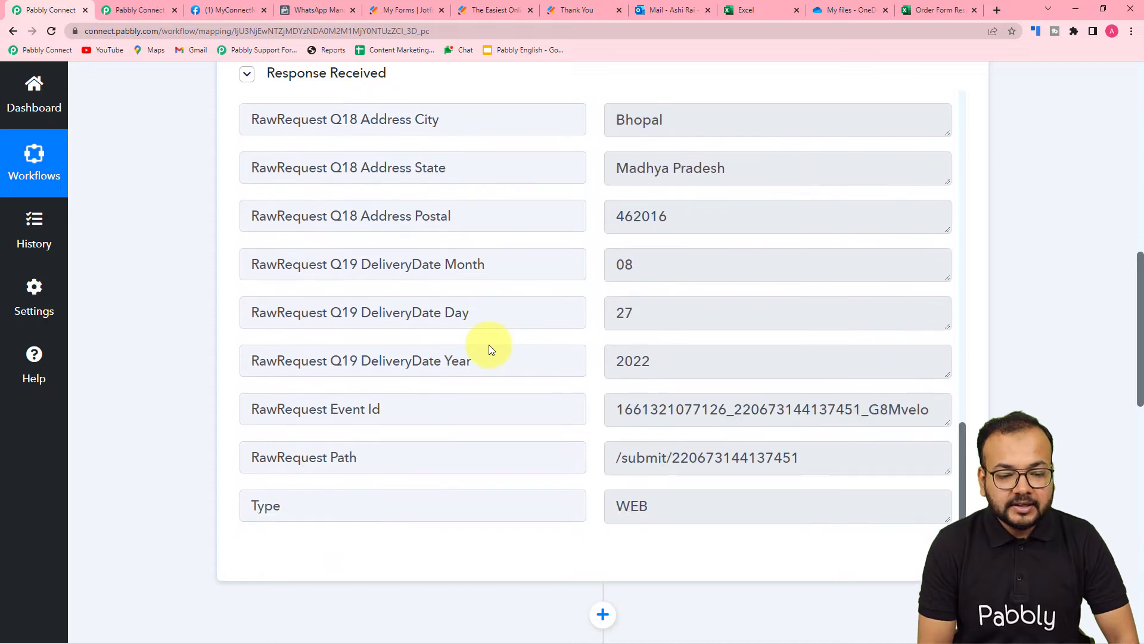
pyautogui.scroll(-2, 488, 345)
pyautogui.scroll(4, 490, 345)
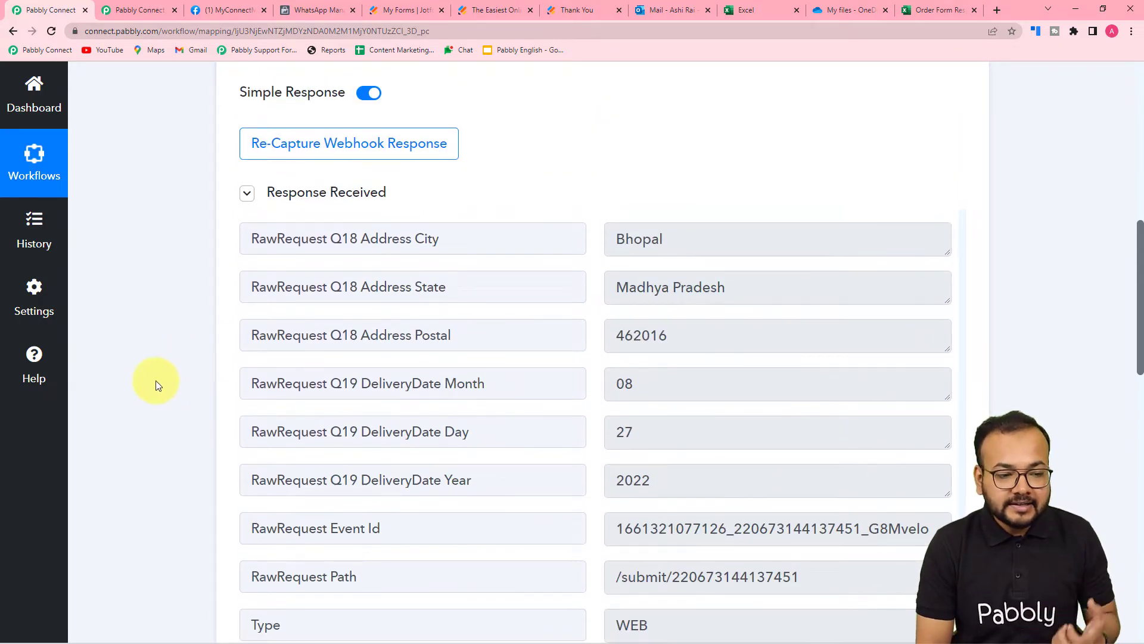
pyautogui.scroll(-4, 157, 384)
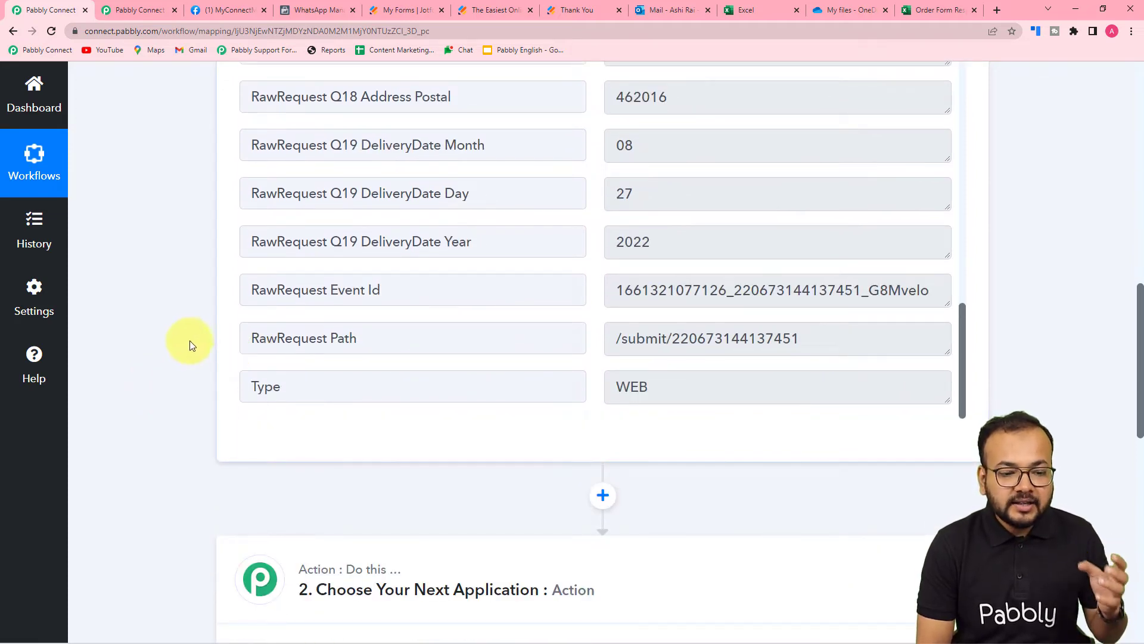
pyautogui.scroll(-3, 176, 336)
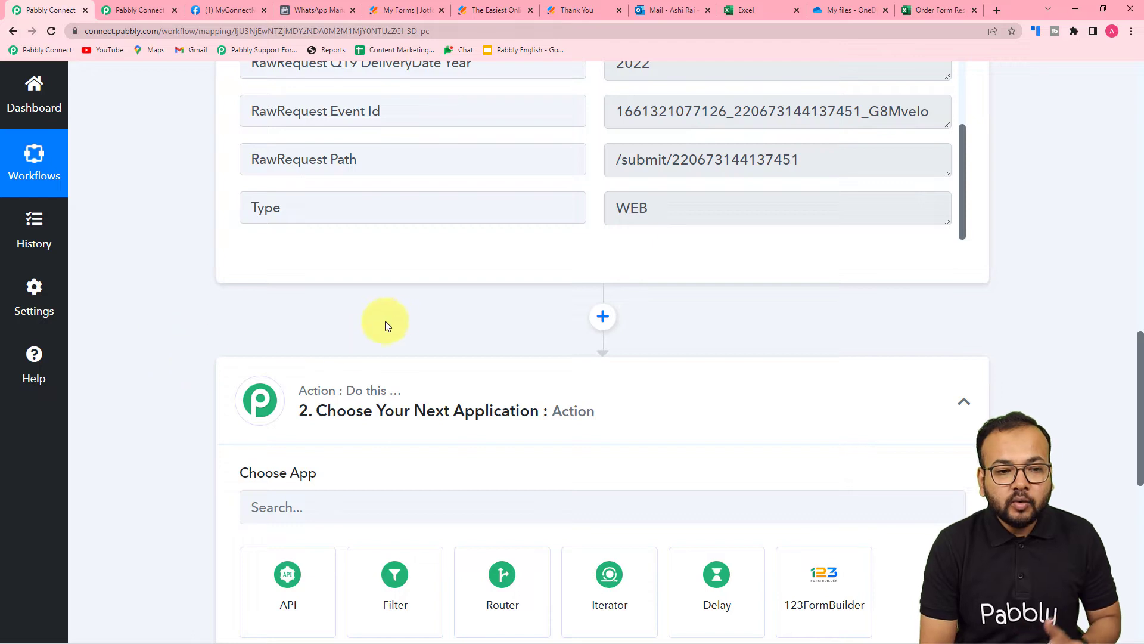
pyautogui.click(751, 14)
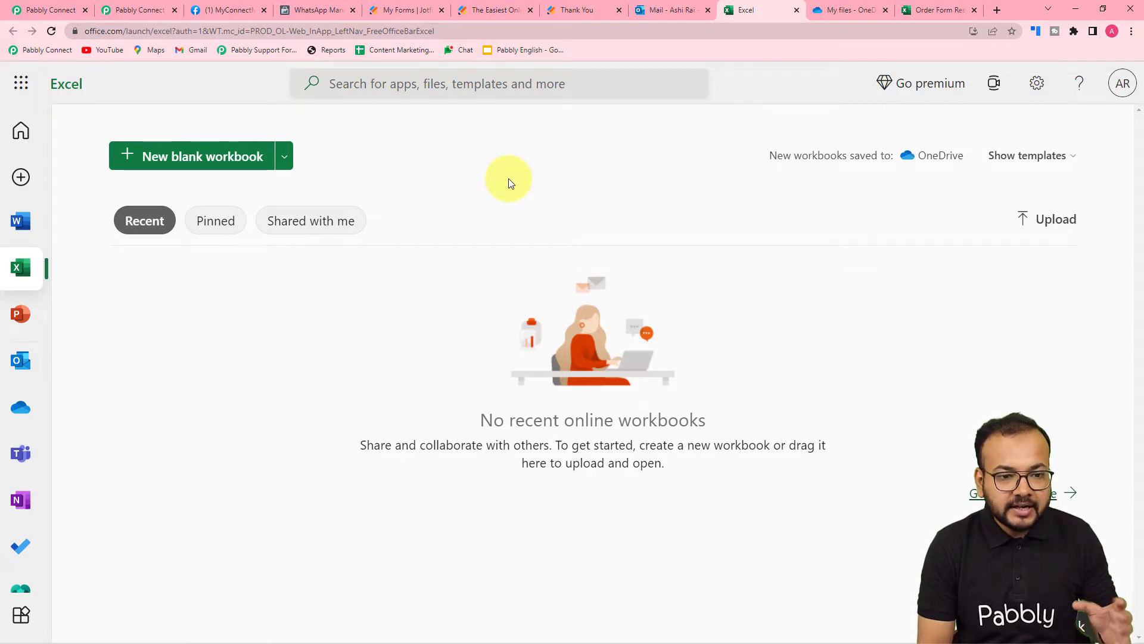
# View the Order Form Responses workbook in Excel Online, then return to the Pabbly workflow
pyautogui.click(927, 7)
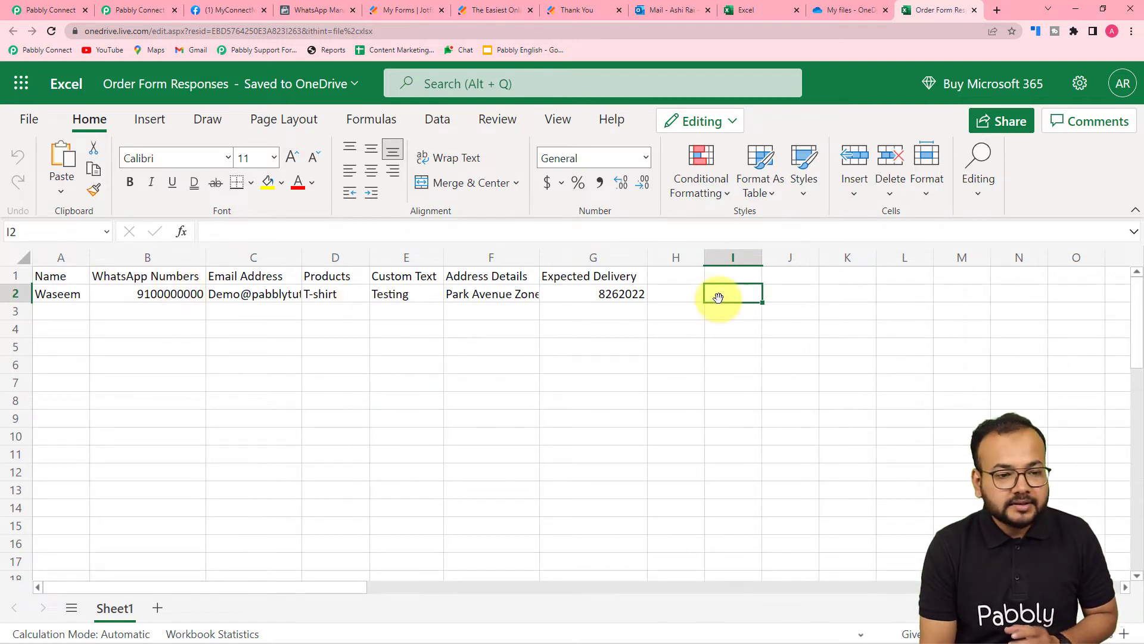
pyautogui.click(122, 15)
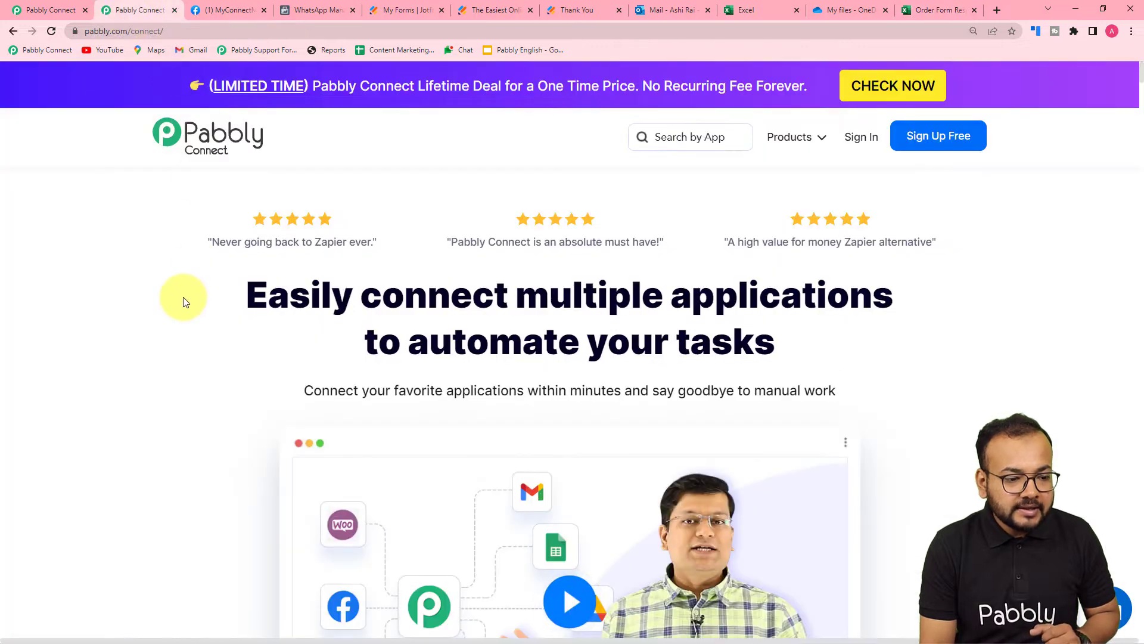
pyautogui.click(18, 10)
pyautogui.scroll(-3, 120, 284)
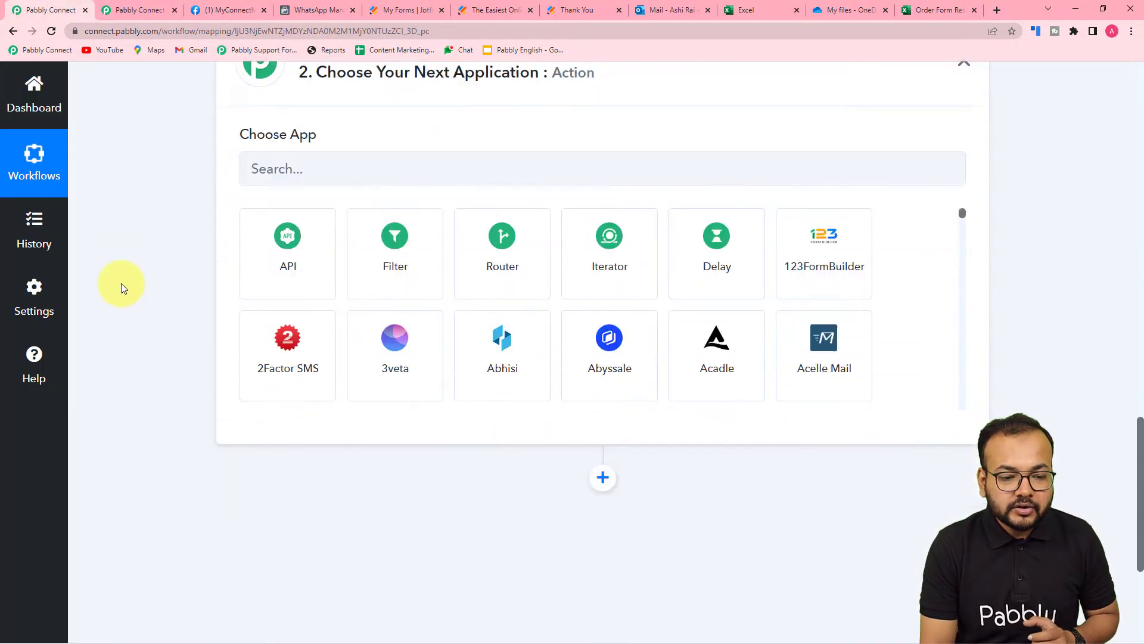
# Search 'mi' to pick Microsoft Excel as the action app, then list its action events
pyautogui.click(380, 165)
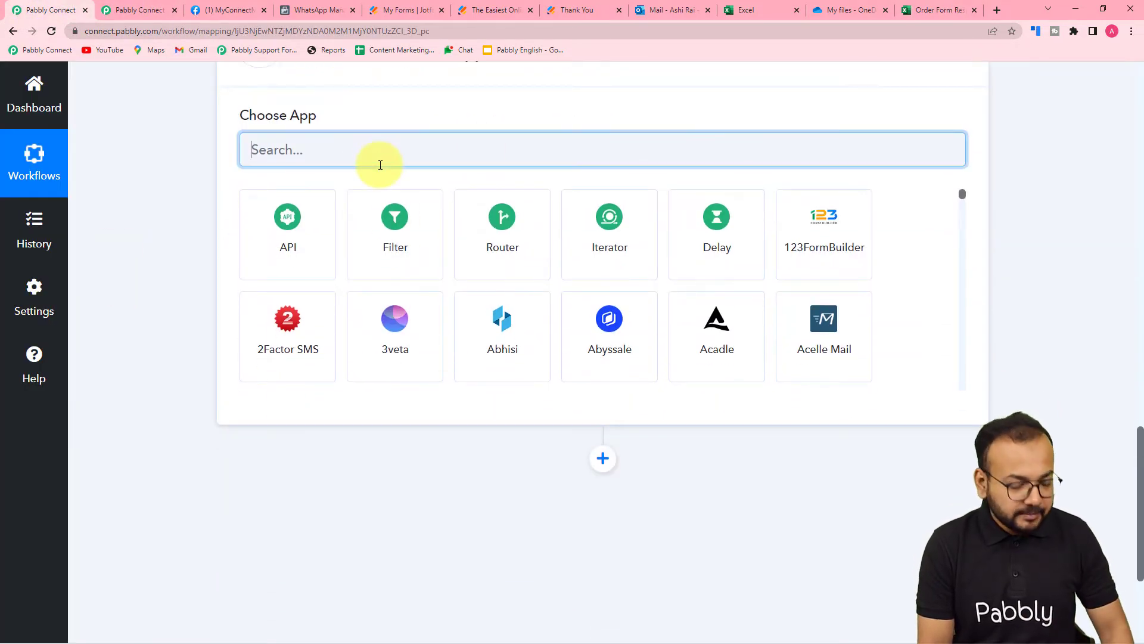
pyautogui.write('mi')
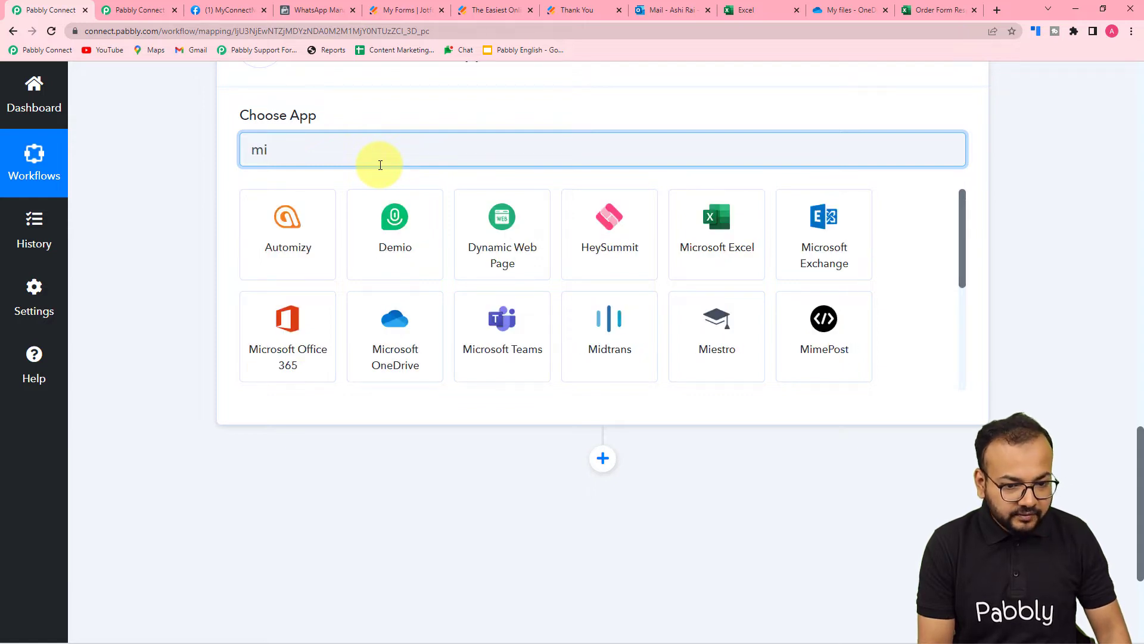
pyautogui.click(737, 252)
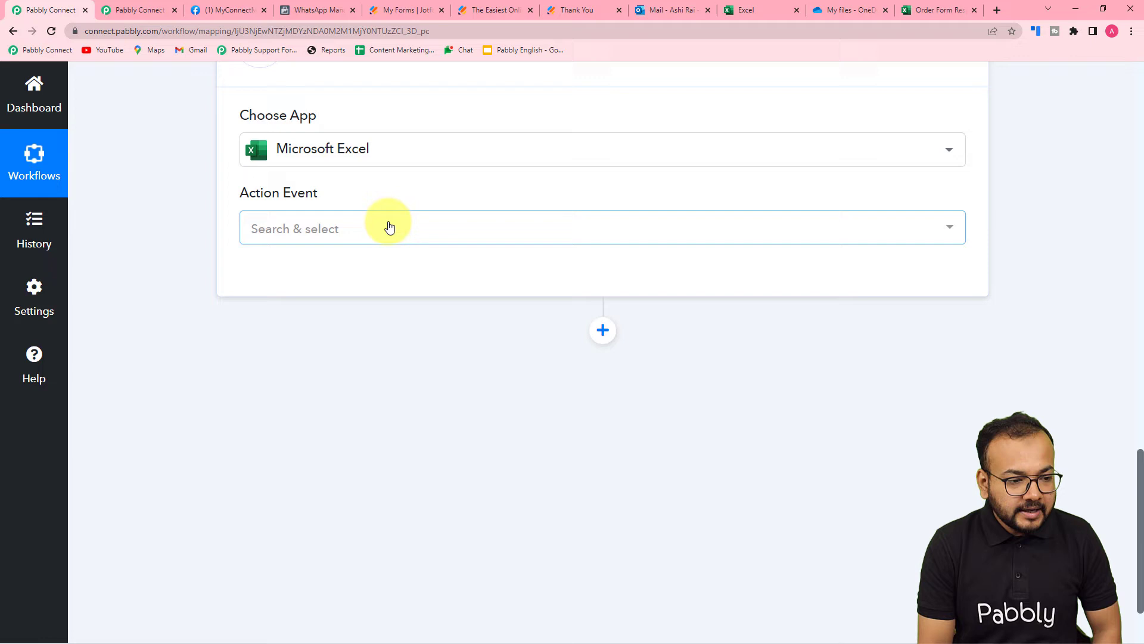
pyautogui.click(388, 227)
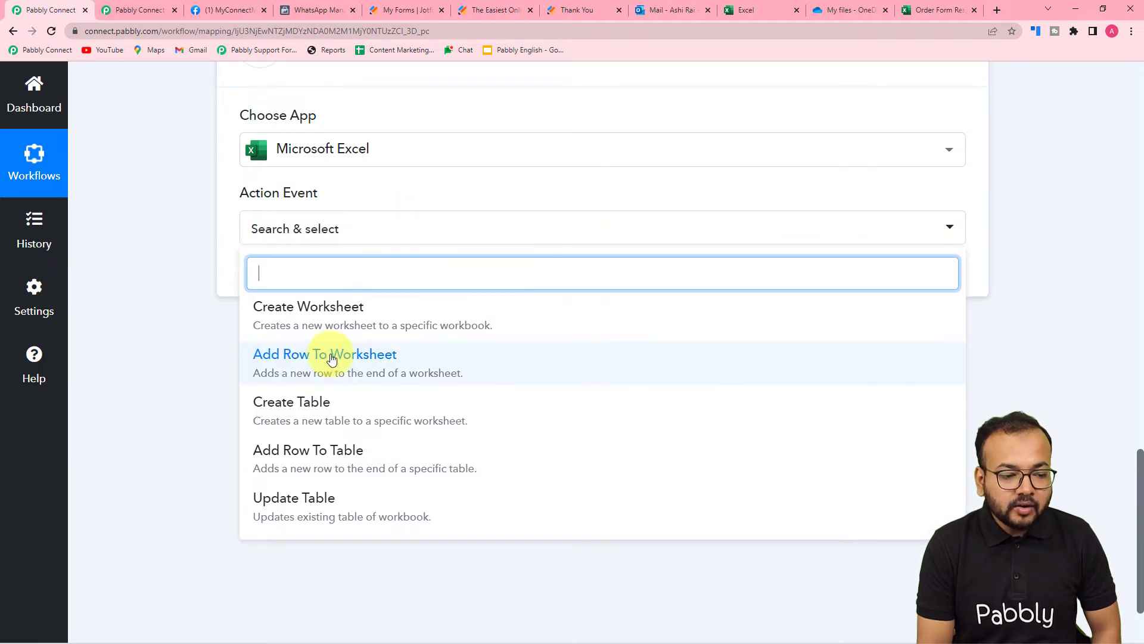
# Choose Add Row To Worksheet and authorise a new Microsoft Excel connection with OneDrive access
pyautogui.click(368, 358)
pyautogui.click(278, 287)
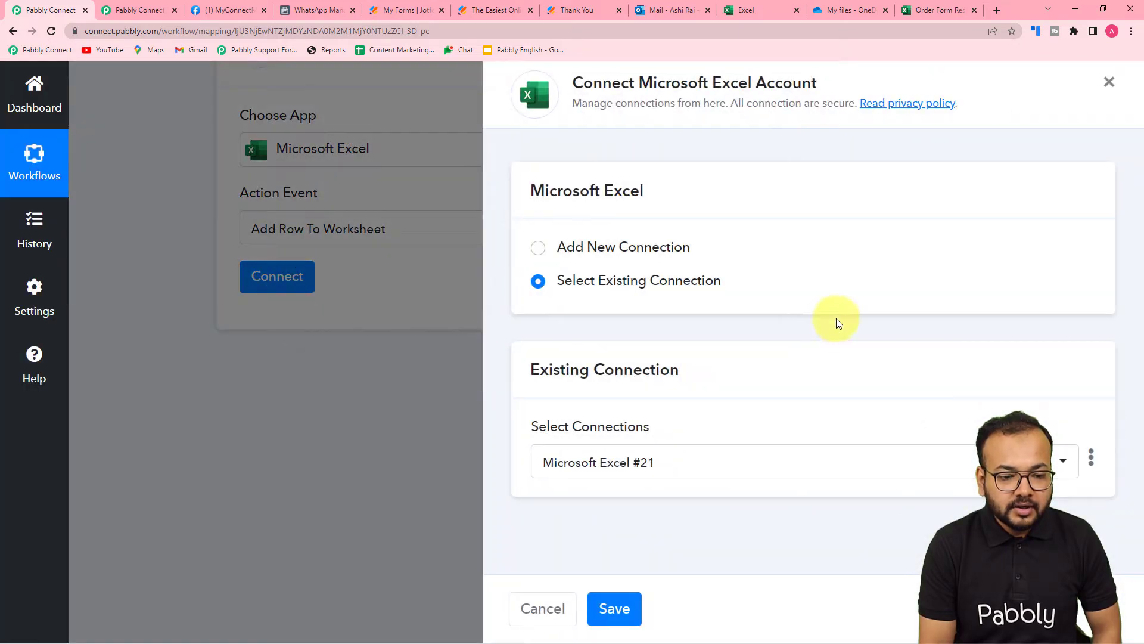
pyautogui.click(538, 249)
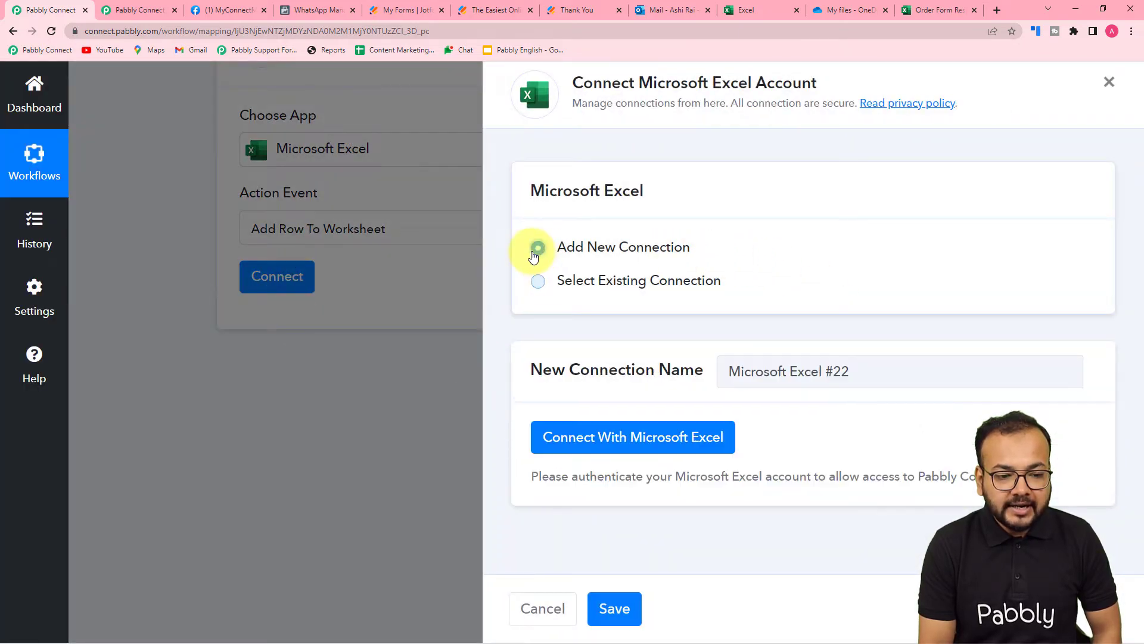
pyautogui.click(603, 445)
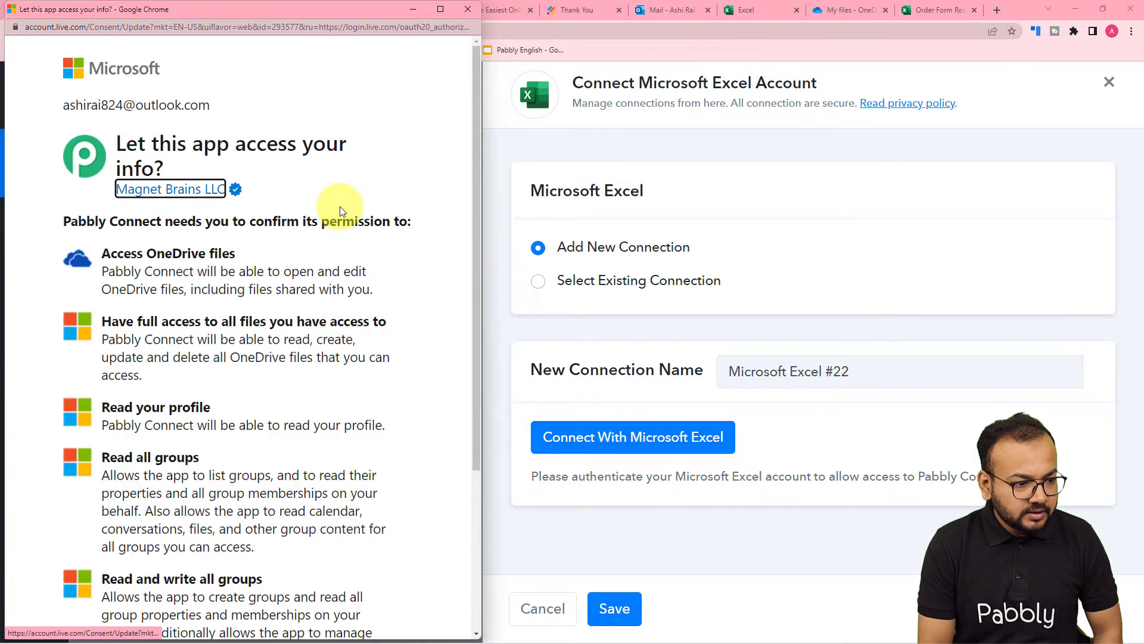
pyautogui.scroll(-3, 340, 211)
pyautogui.scroll(-1, 339, 206)
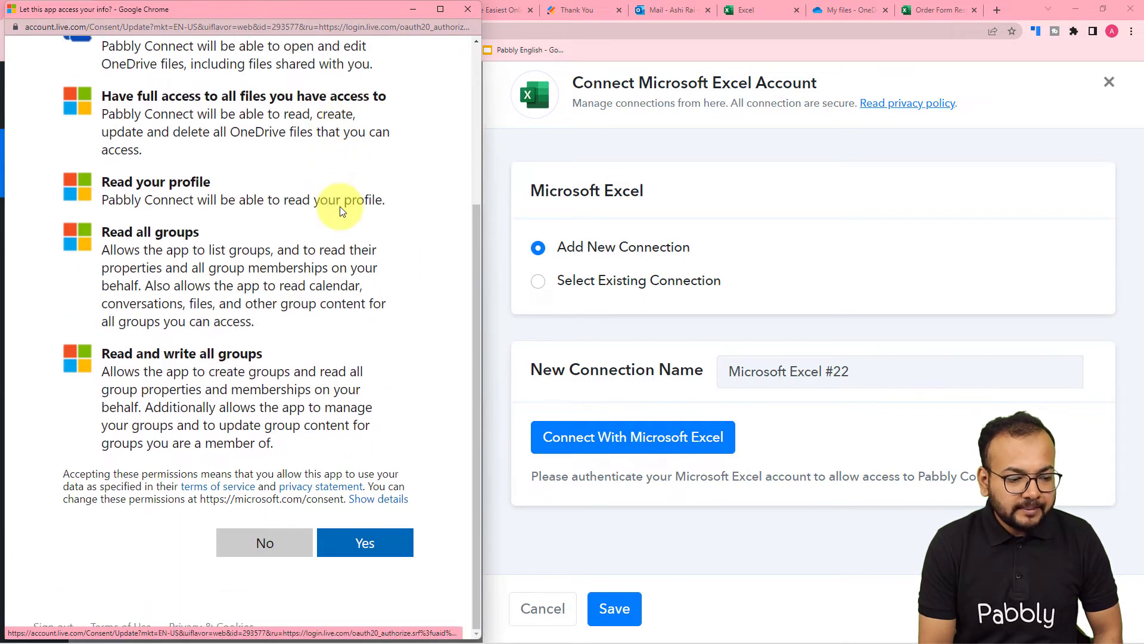
pyautogui.click(352, 544)
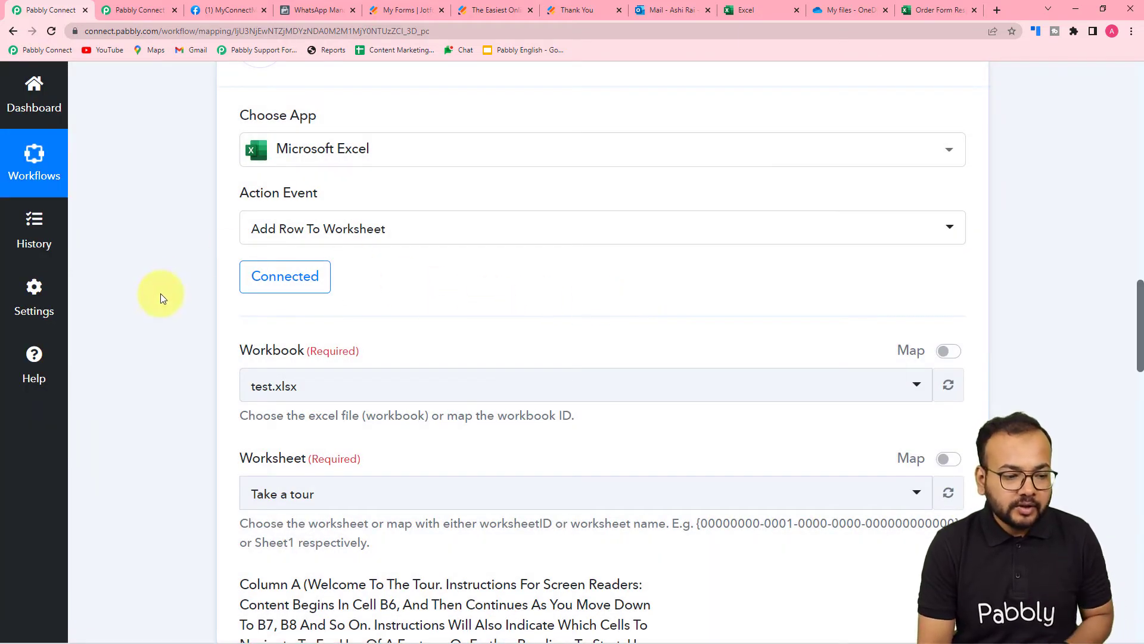
# Check the Order Form Responses spreadsheet, then select Order Form Responses.xlsx as the workbook
pyautogui.scroll(-3, 159, 295)
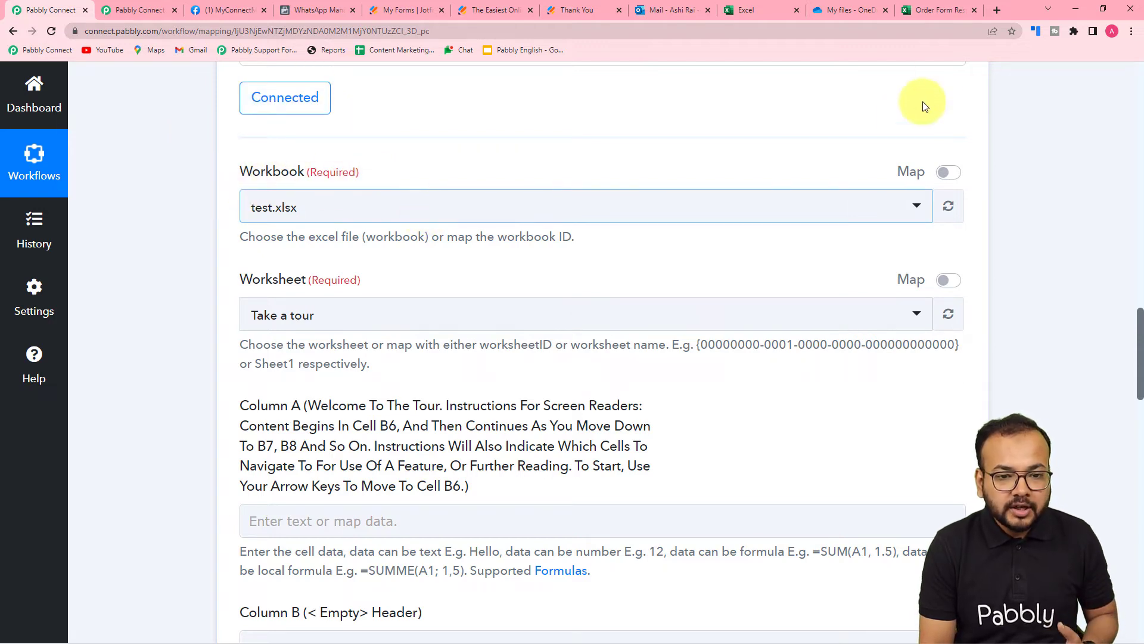
pyautogui.click(925, 13)
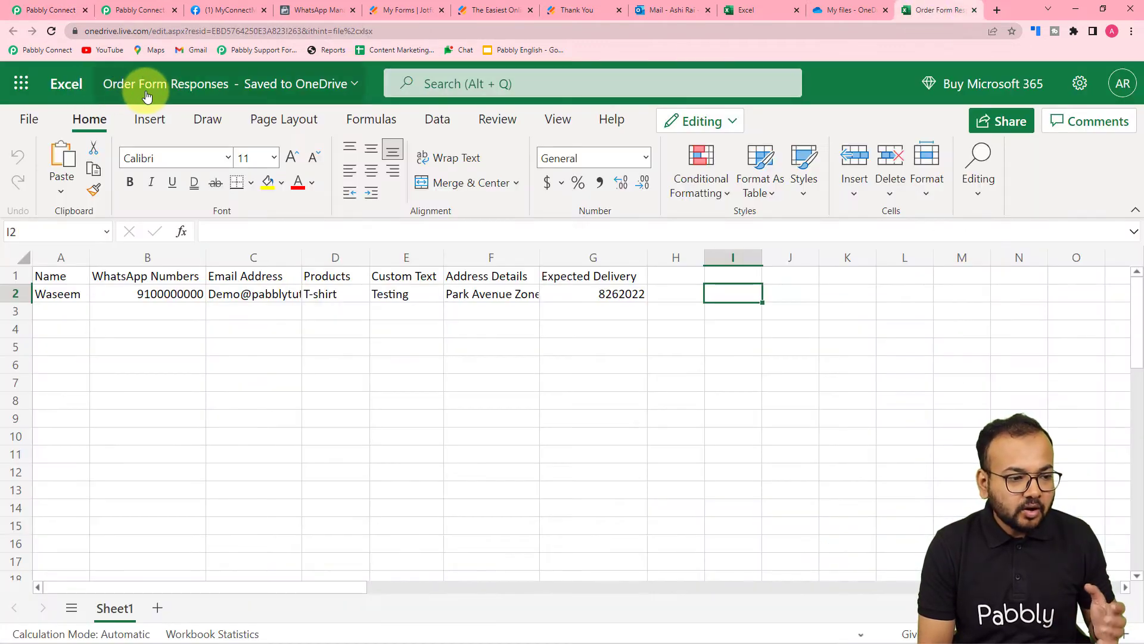
pyautogui.click(71, 10)
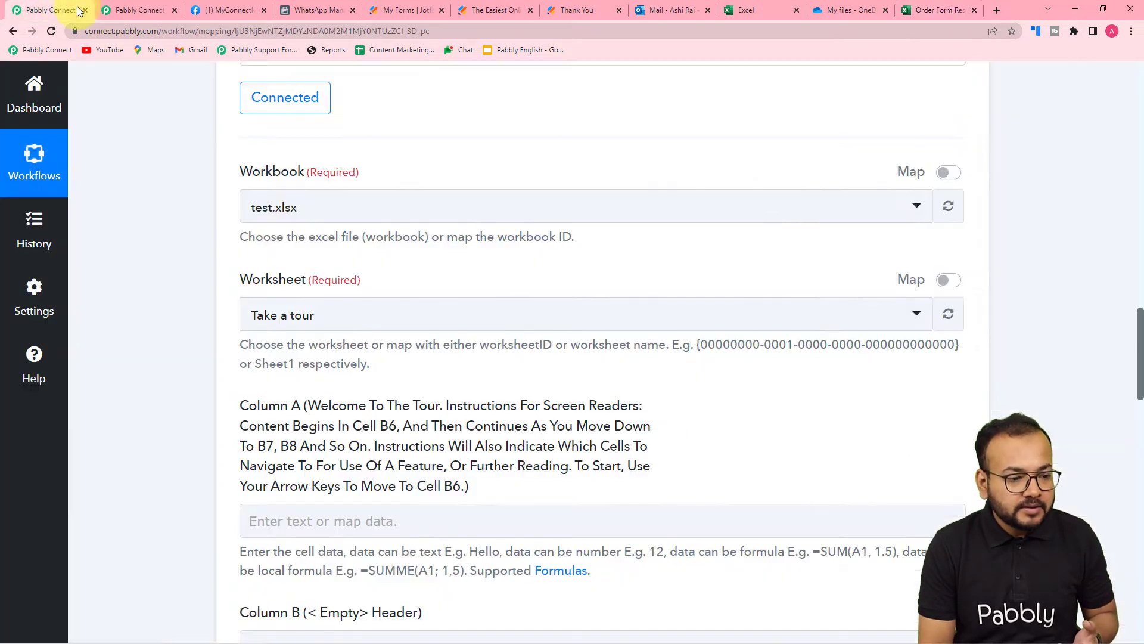
pyautogui.click(328, 214)
pyautogui.scroll(-2, 322, 447)
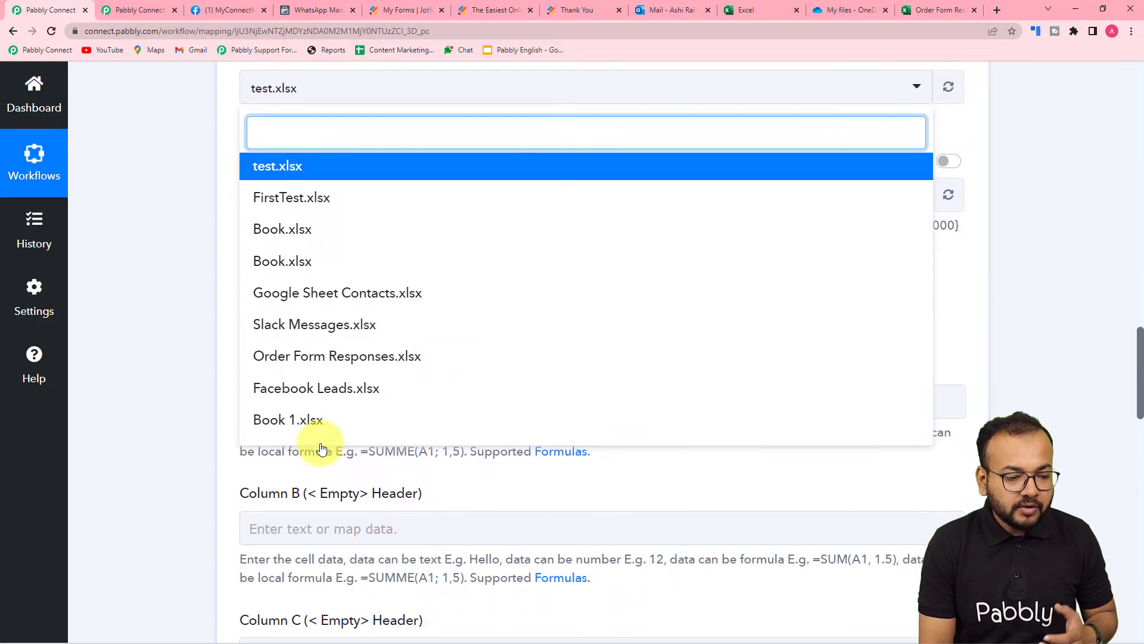
pyautogui.click(329, 358)
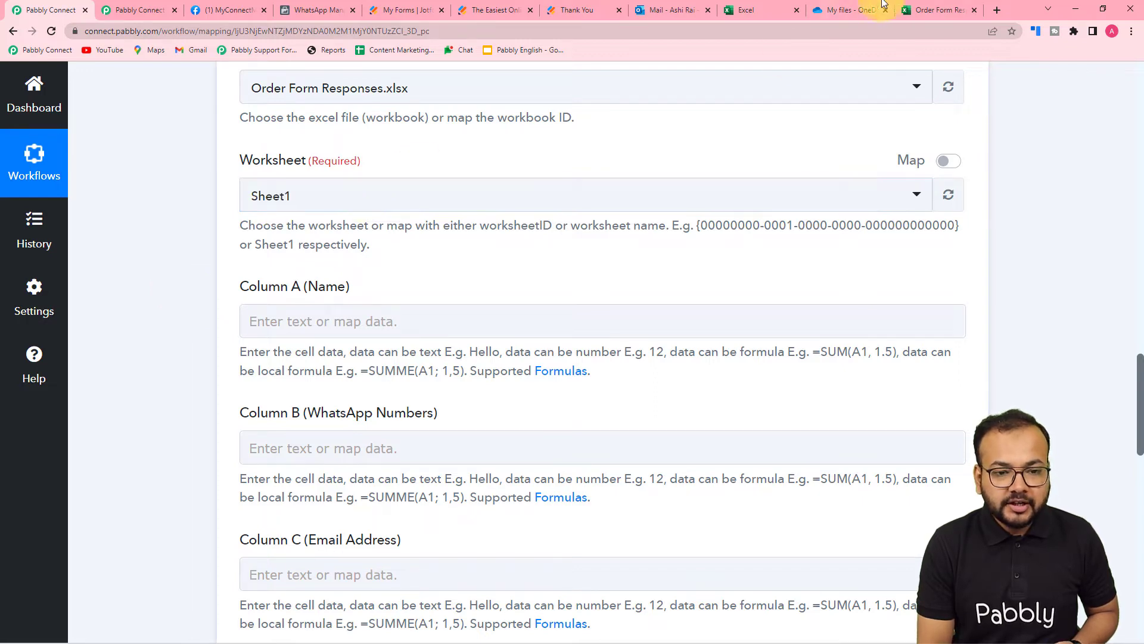
pyautogui.click(927, 8)
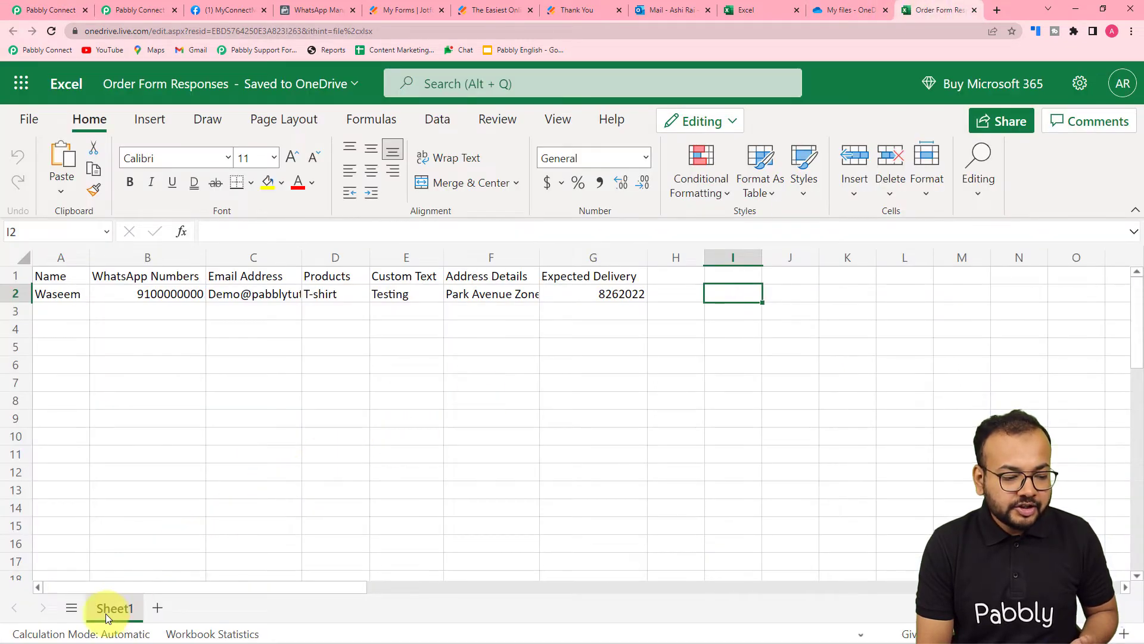
pyautogui.click(58, 10)
pyautogui.click(368, 213)
pyautogui.click(304, 271)
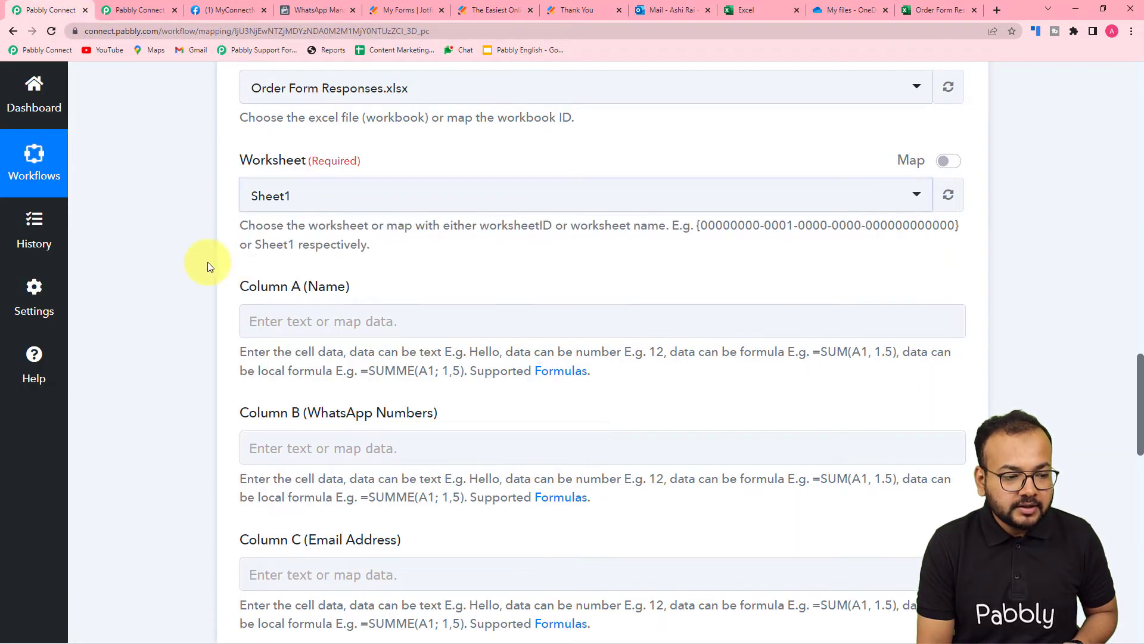
pyautogui.scroll(-2, 192, 262)
pyautogui.scroll(-1, 192, 256)
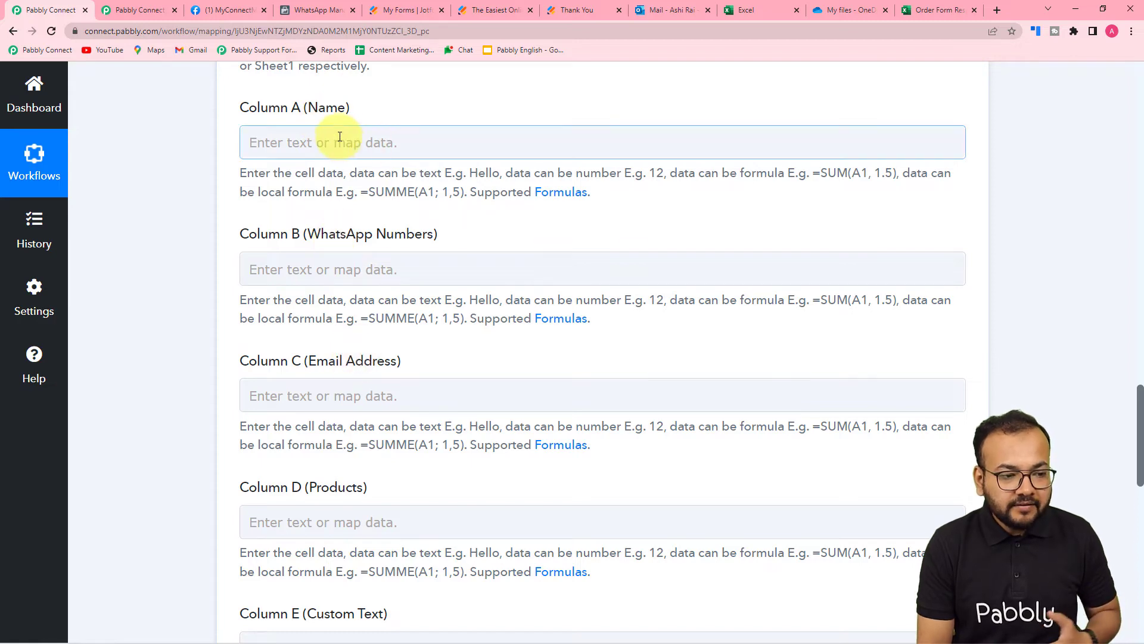
pyautogui.click(921, 16)
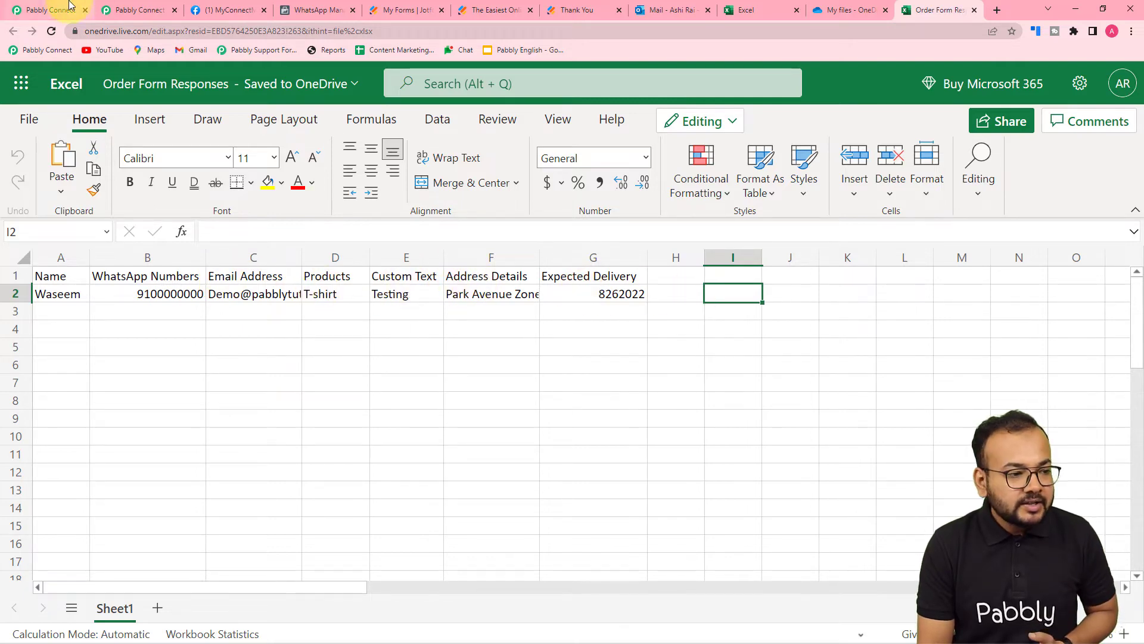
pyautogui.click(70, 7)
pyautogui.scroll(-4, 307, 167)
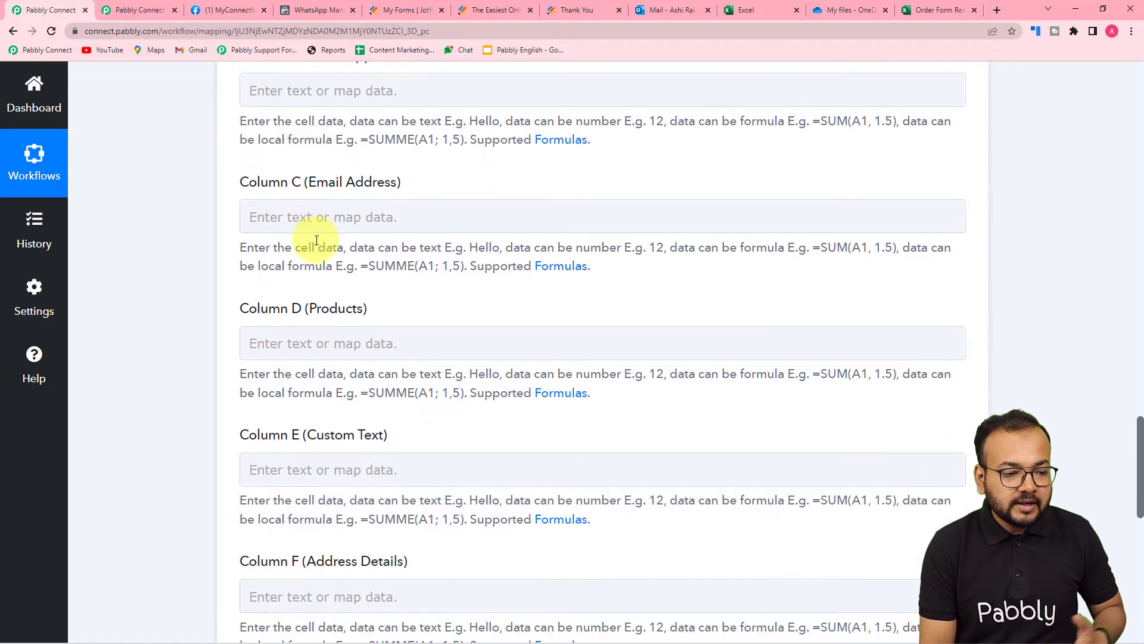
pyautogui.scroll(-5, 316, 240)
pyautogui.scroll(4, 304, 263)
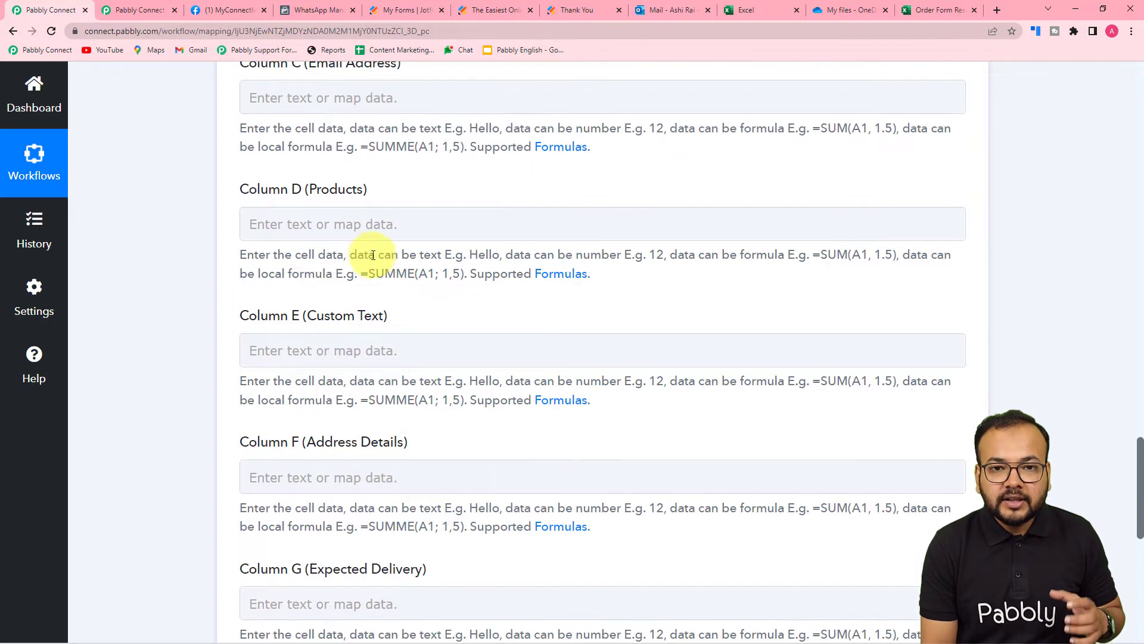
pyautogui.scroll(2, 372, 255)
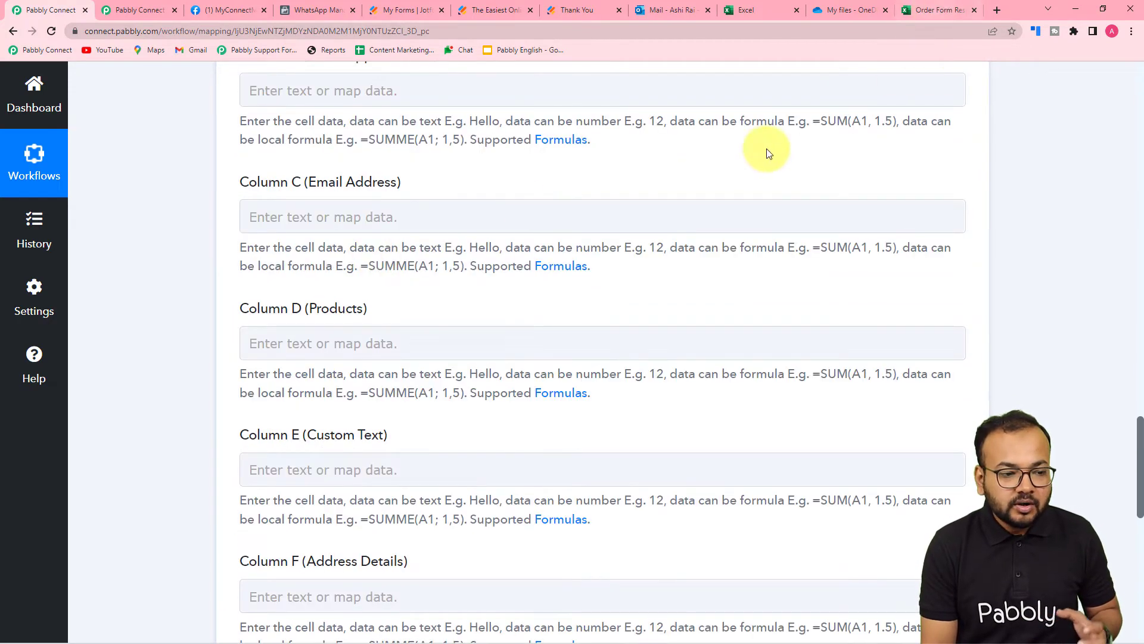
pyautogui.scroll(4, 253, 238)
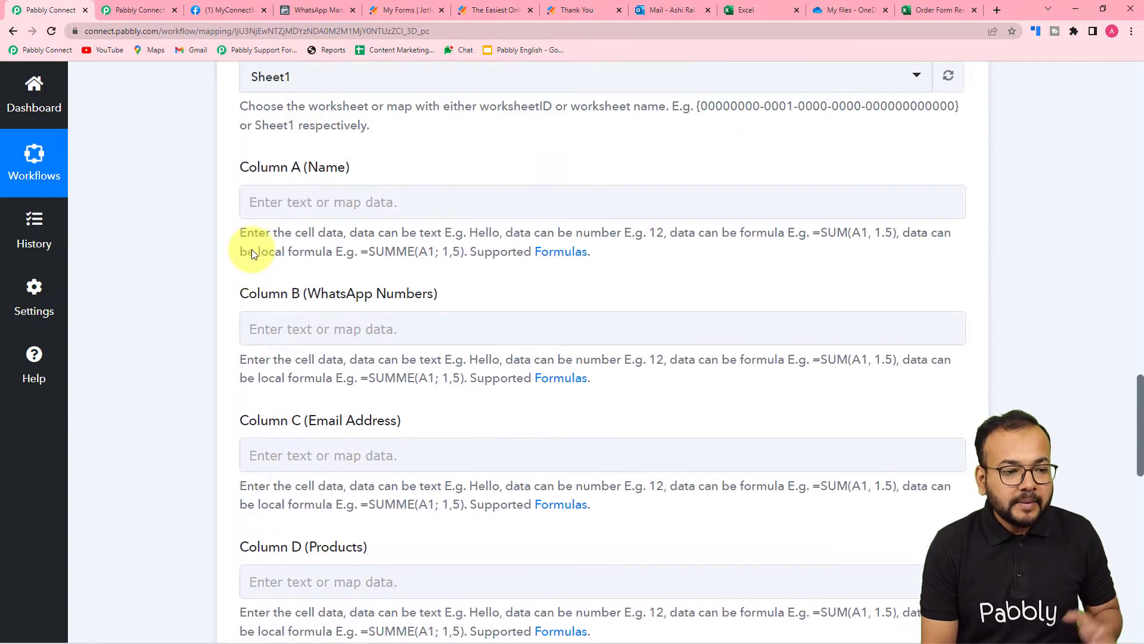
pyautogui.scroll(8, 252, 249)
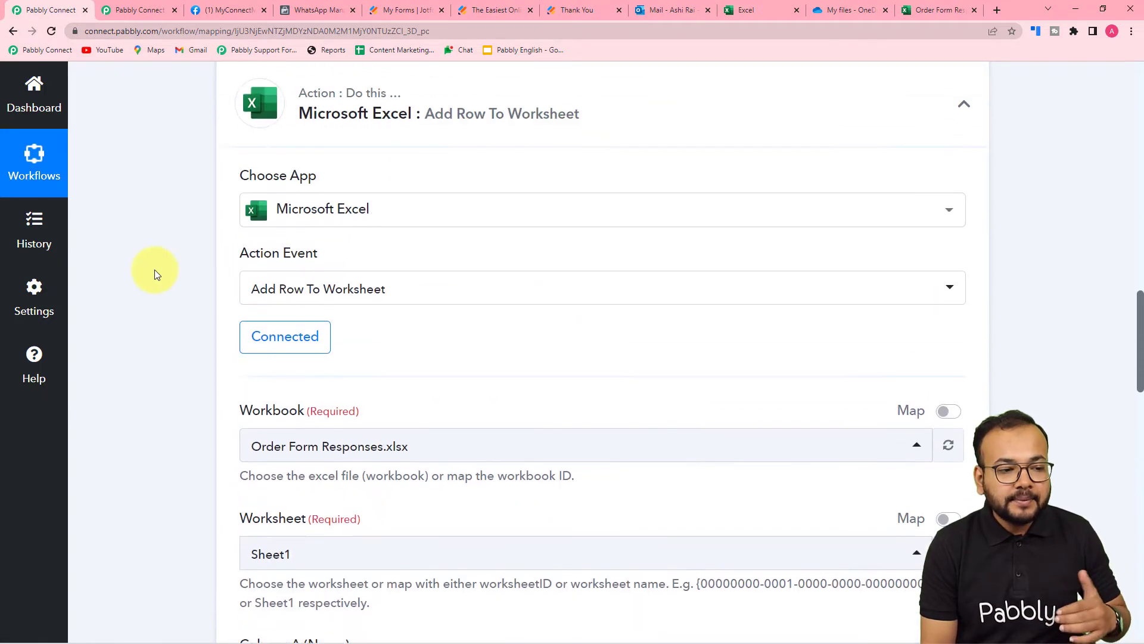
pyautogui.scroll(12, 155, 269)
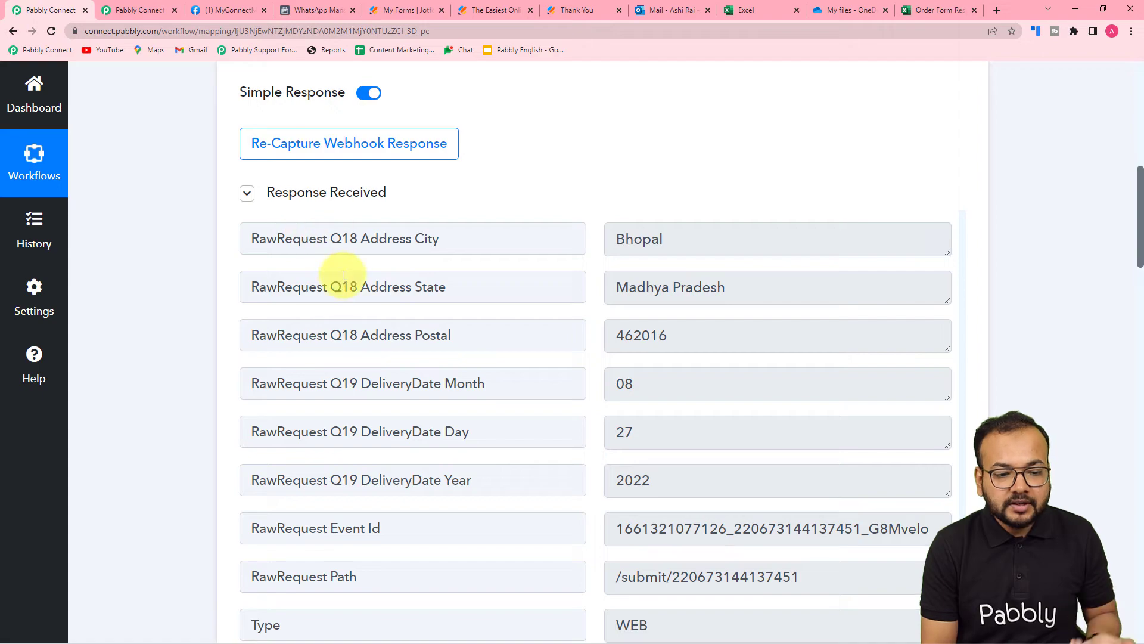
pyautogui.scroll(-4, 344, 276)
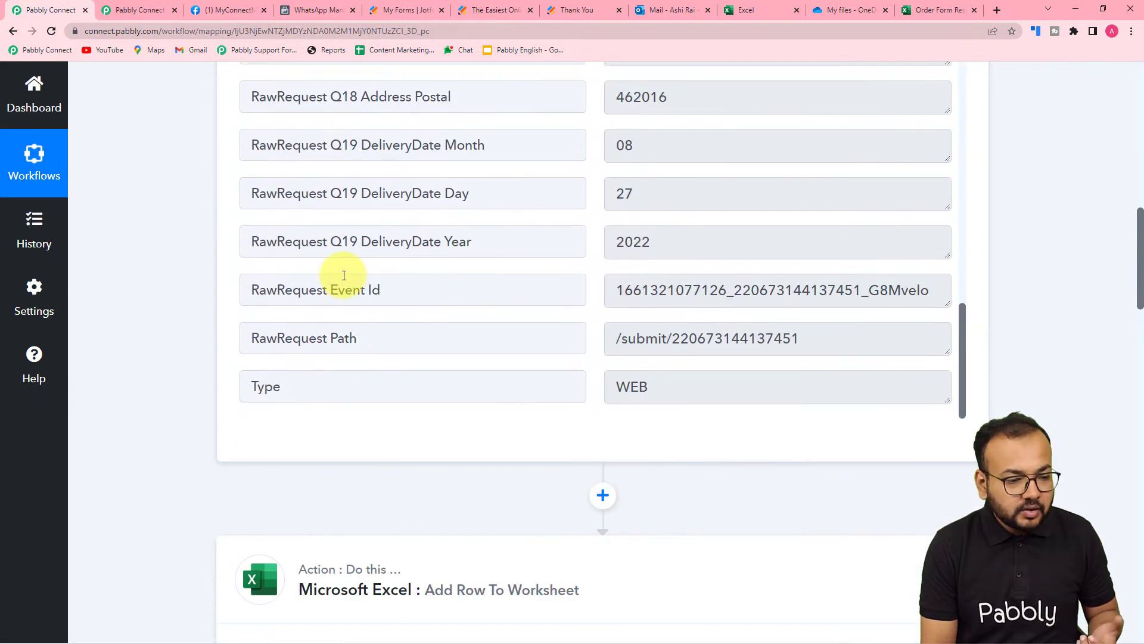
pyautogui.scroll(-12, 174, 306)
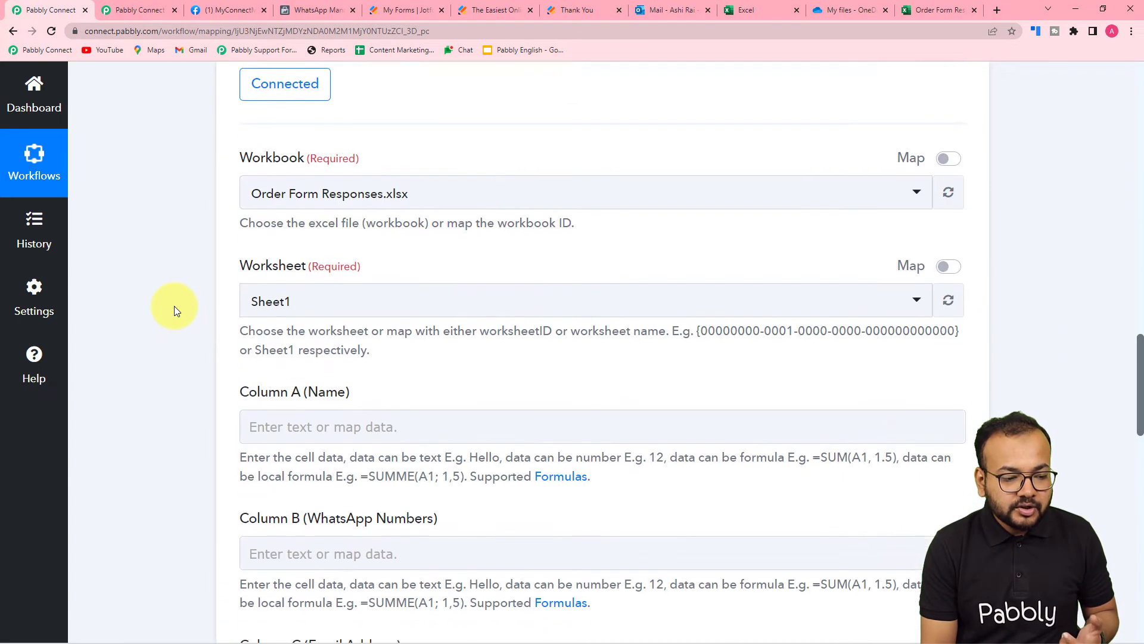
pyautogui.scroll(-6, 174, 306)
pyautogui.scroll(3, 340, 120)
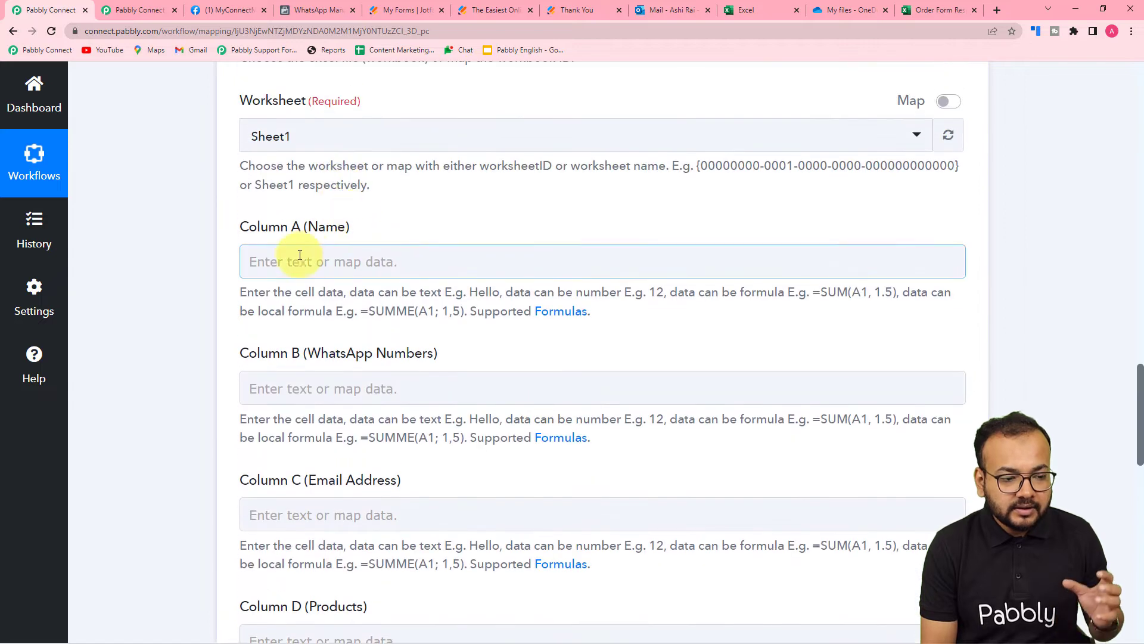
# Map the Jotform first name and last name into Column A (Name)
pyautogui.click(347, 266)
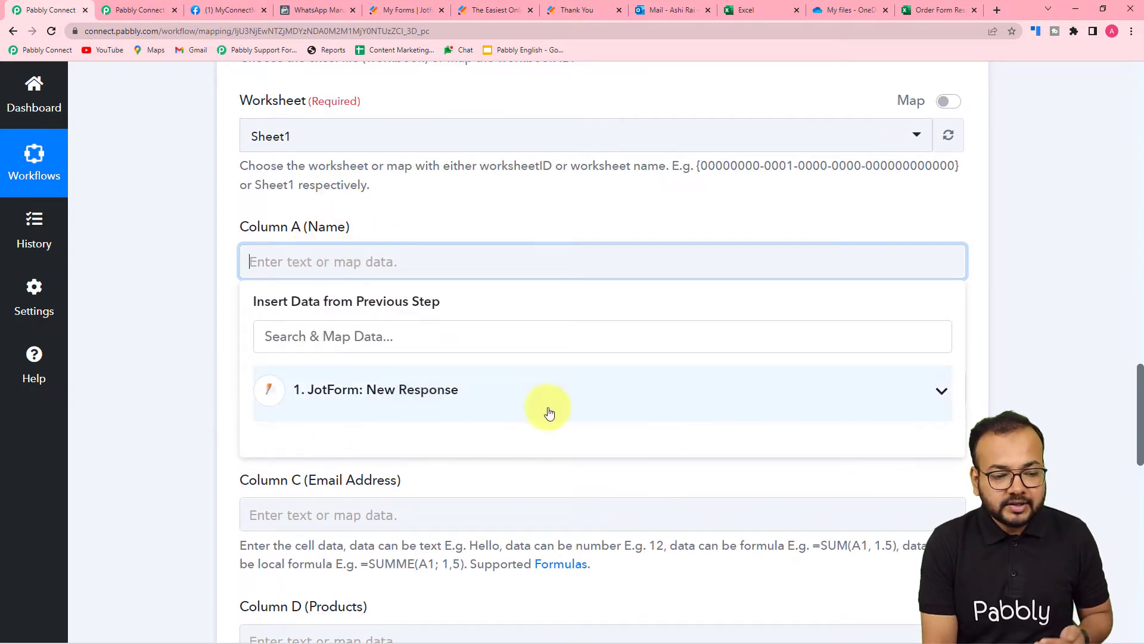
pyautogui.click(408, 390)
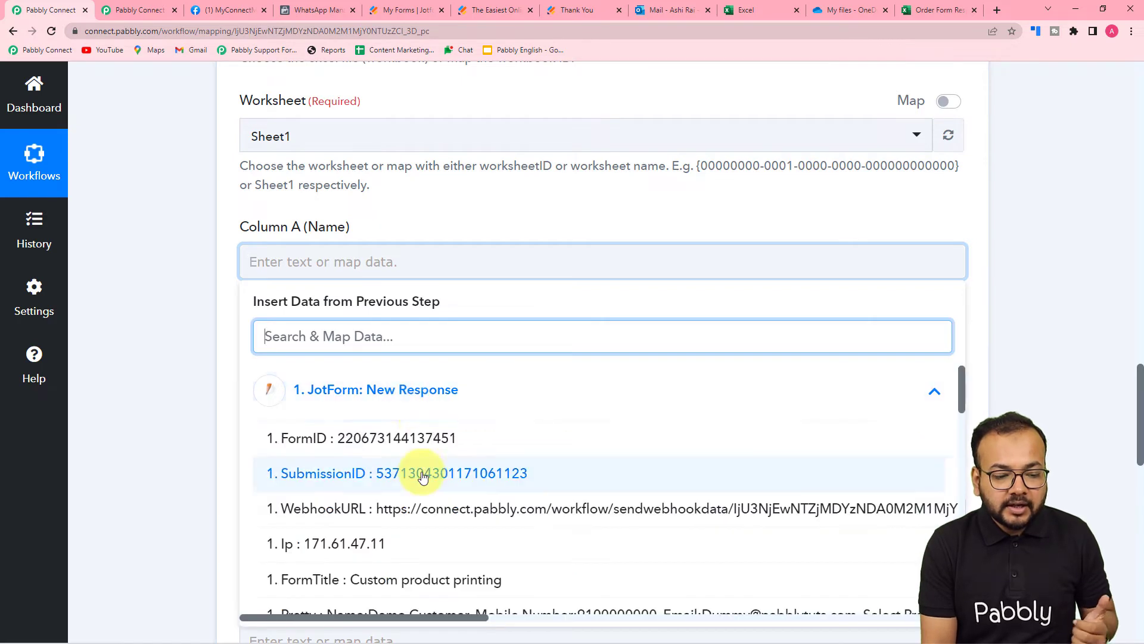
pyautogui.scroll(-5, 414, 472)
pyautogui.scroll(2, 423, 477)
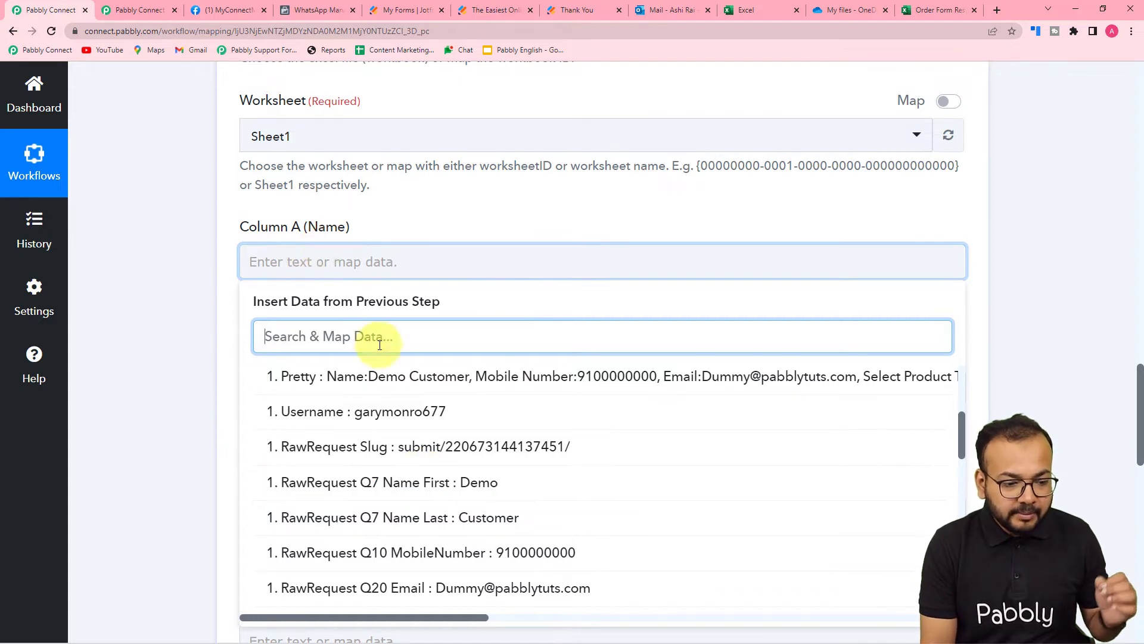
pyautogui.click(425, 488)
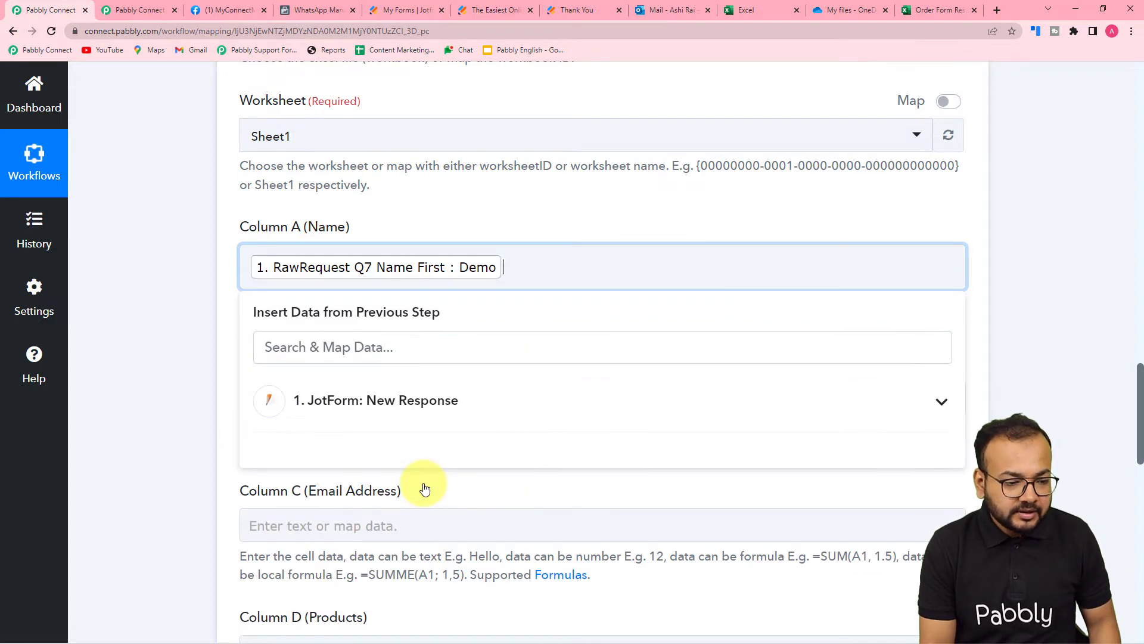
pyautogui.click(435, 425)
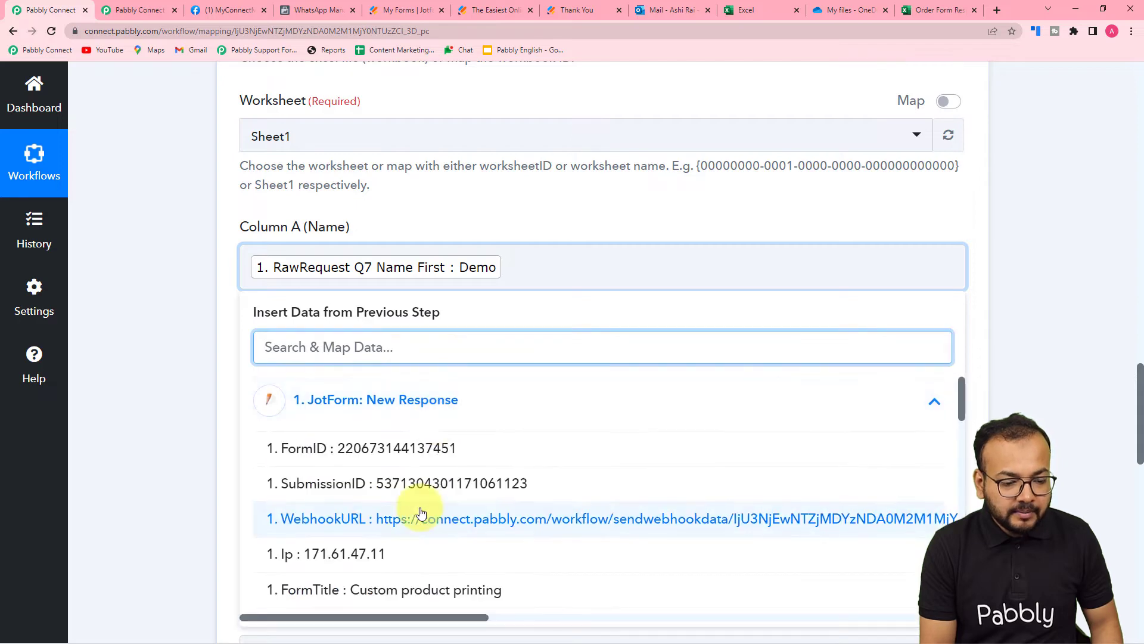
pyautogui.scroll(-5, 418, 510)
pyautogui.scroll(-2, 421, 513)
pyautogui.scroll(3, 409, 503)
pyautogui.click(396, 420)
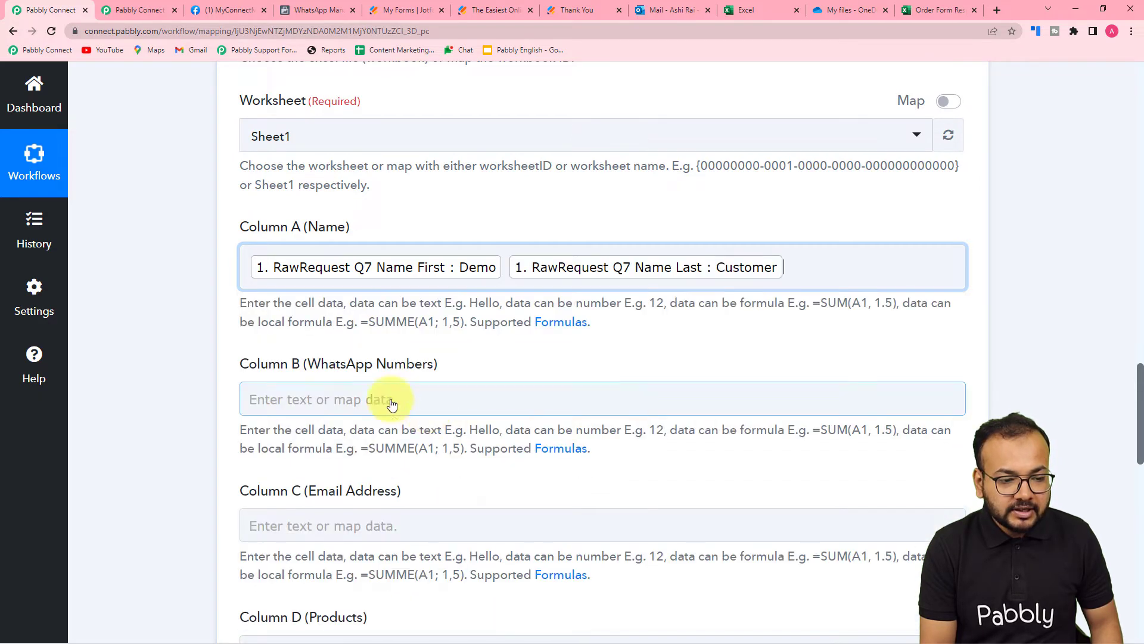
pyautogui.click(203, 305)
# Map the Jotform mobile number into Column B and the email into Column C
pyautogui.scroll(-3, 202, 305)
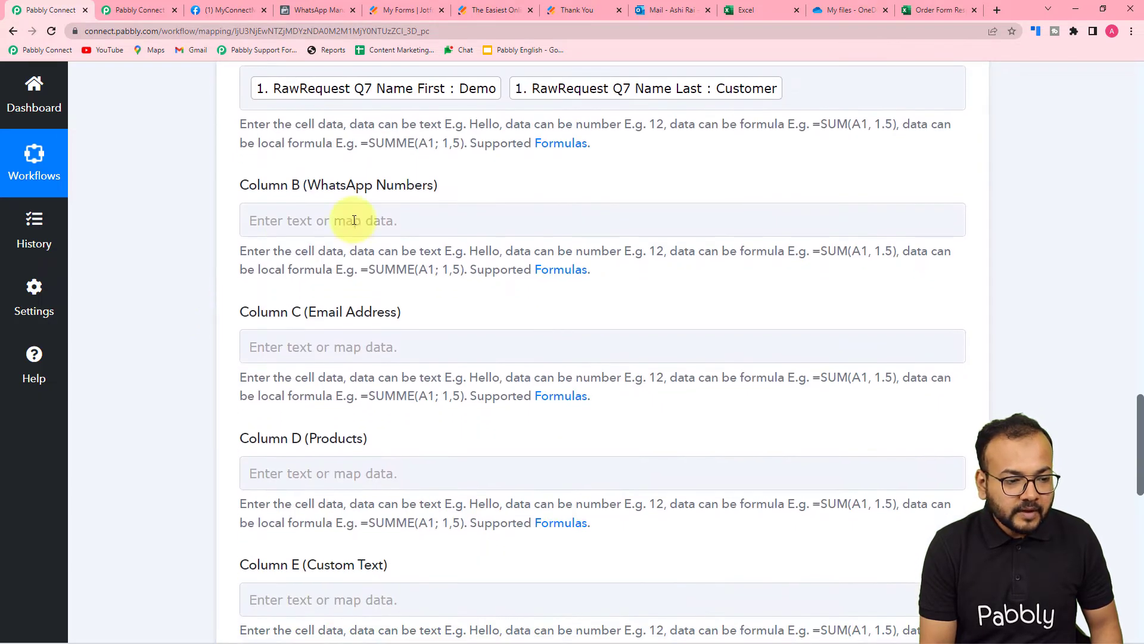
pyautogui.click(351, 218)
pyautogui.click(340, 345)
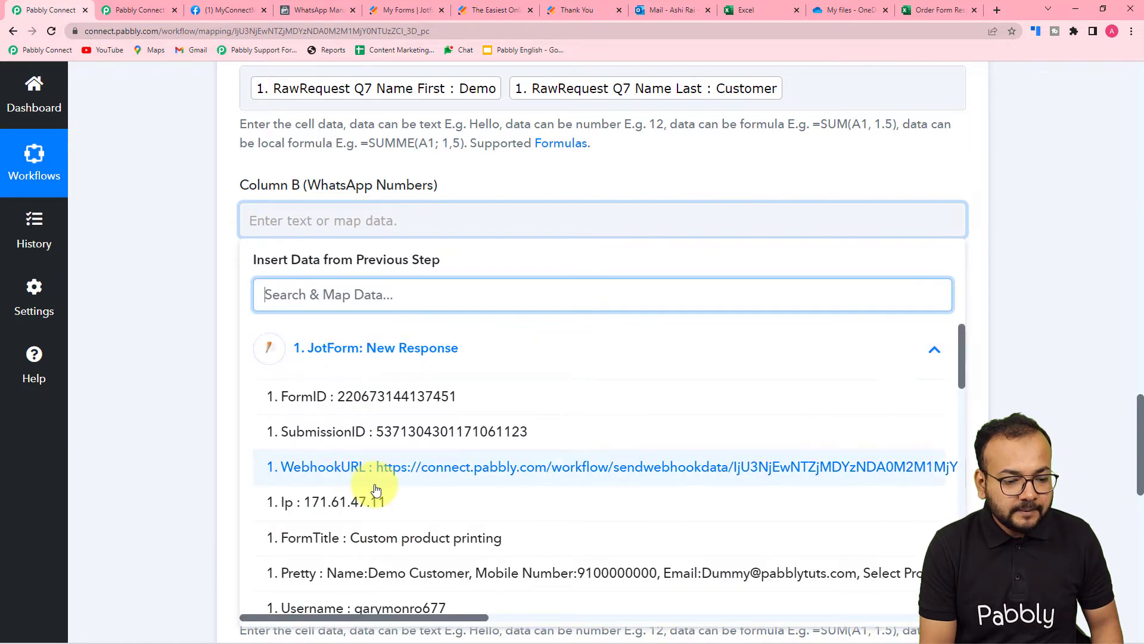
pyautogui.scroll(-2, 376, 488)
pyautogui.scroll(-4, 378, 485)
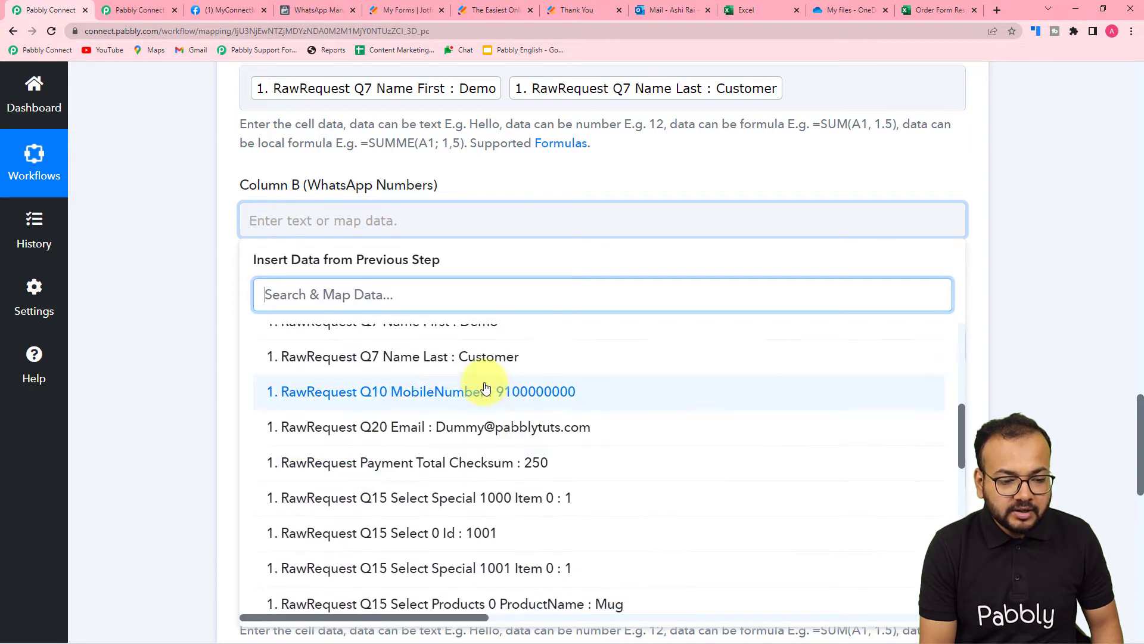
pyautogui.click(483, 390)
pyautogui.click(192, 305)
pyautogui.scroll(-2, 191, 305)
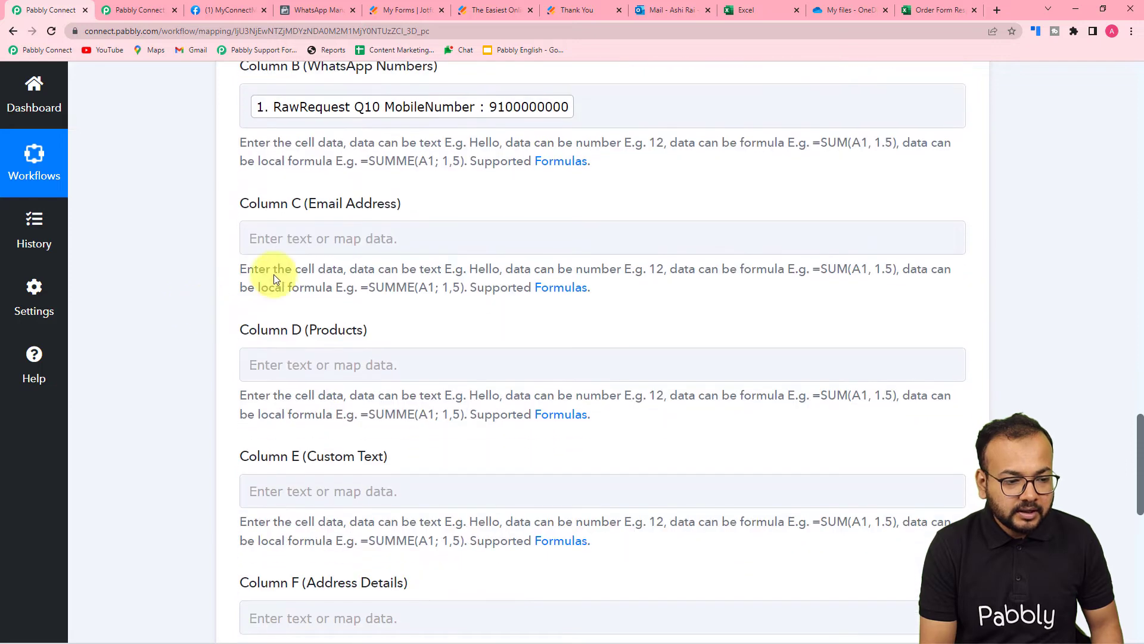
pyautogui.click(290, 239)
pyautogui.click(311, 365)
pyautogui.scroll(-4, 308, 536)
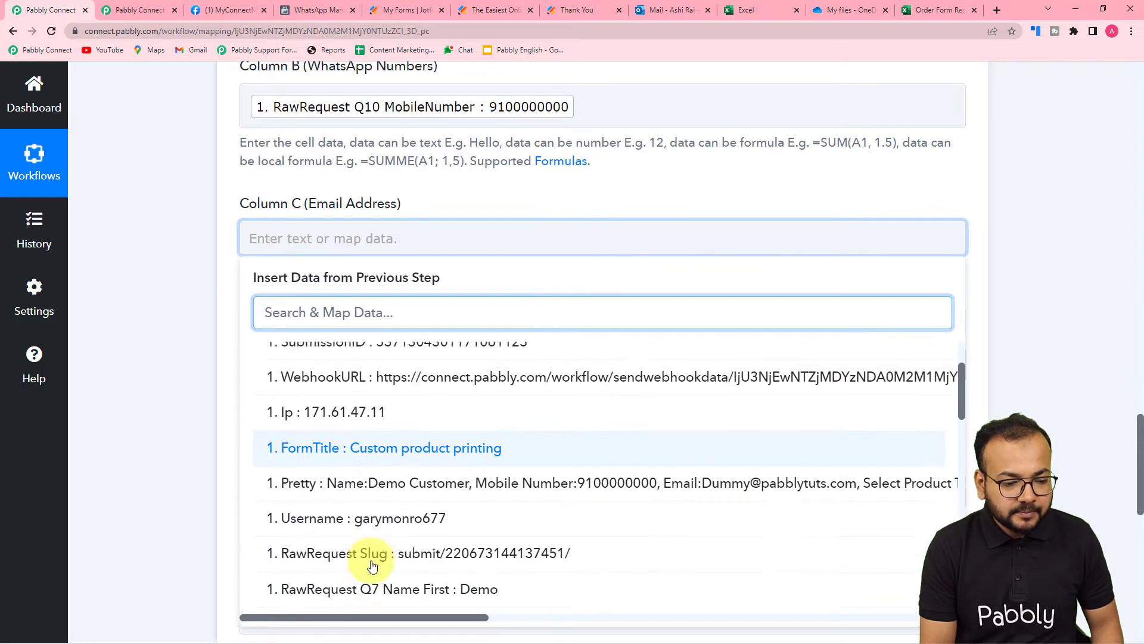
pyautogui.scroll(-2, 371, 565)
pyautogui.click(524, 444)
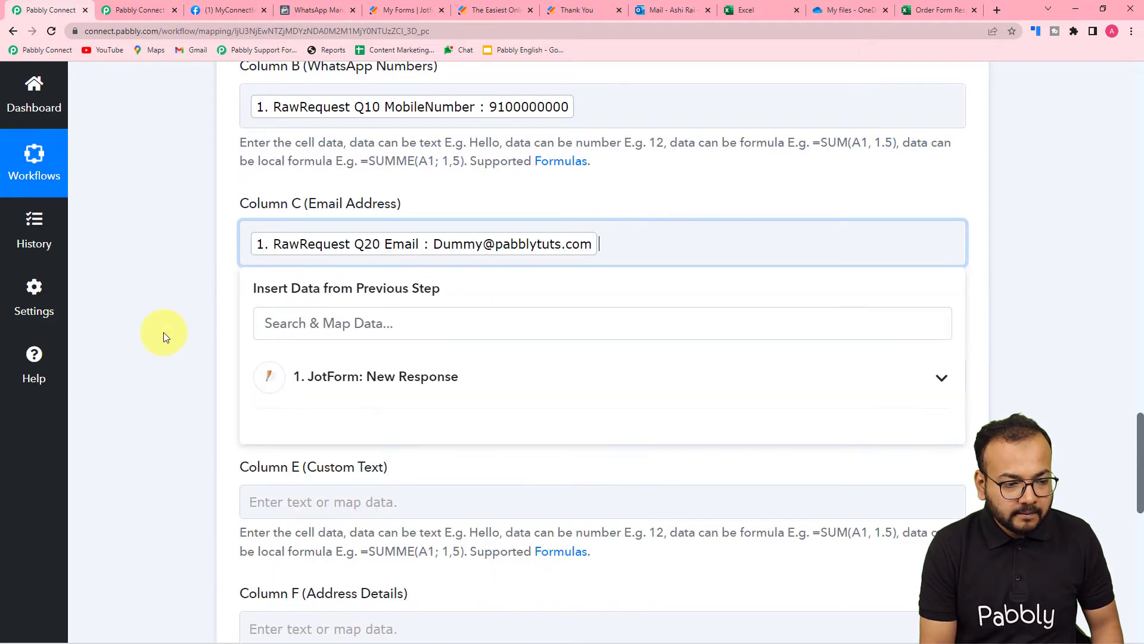
# Map the product name into Column D and the CustomText field into Column E
pyautogui.scroll(-2, 164, 331)
pyautogui.click(337, 255)
pyautogui.click(376, 379)
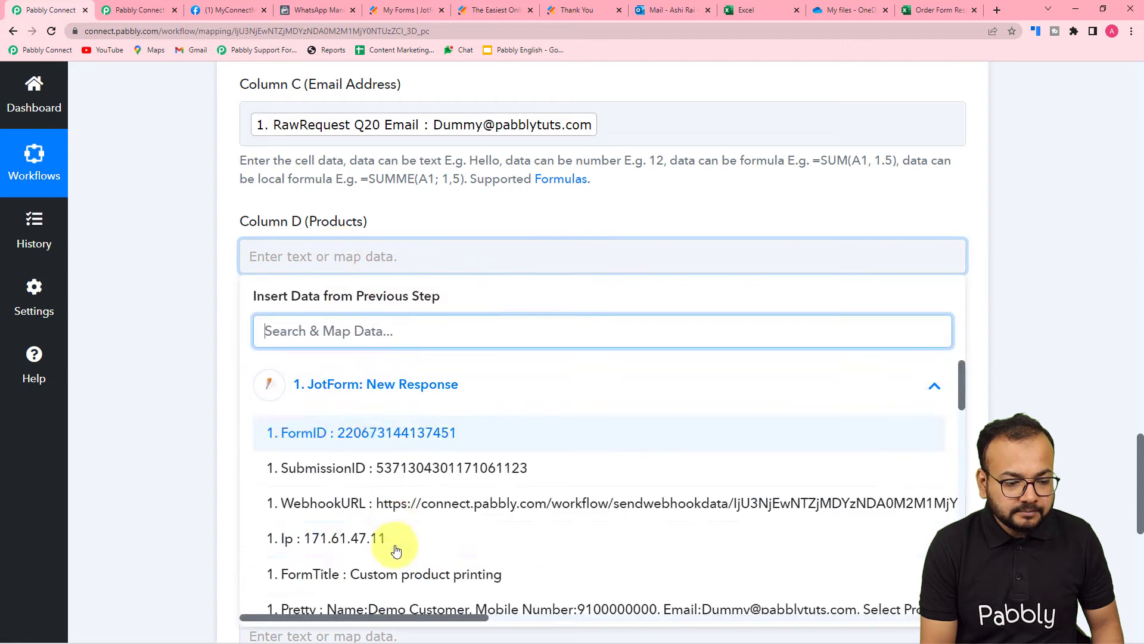
pyautogui.scroll(-3, 383, 537)
pyautogui.scroll(-3, 393, 551)
pyautogui.scroll(-1, 394, 549)
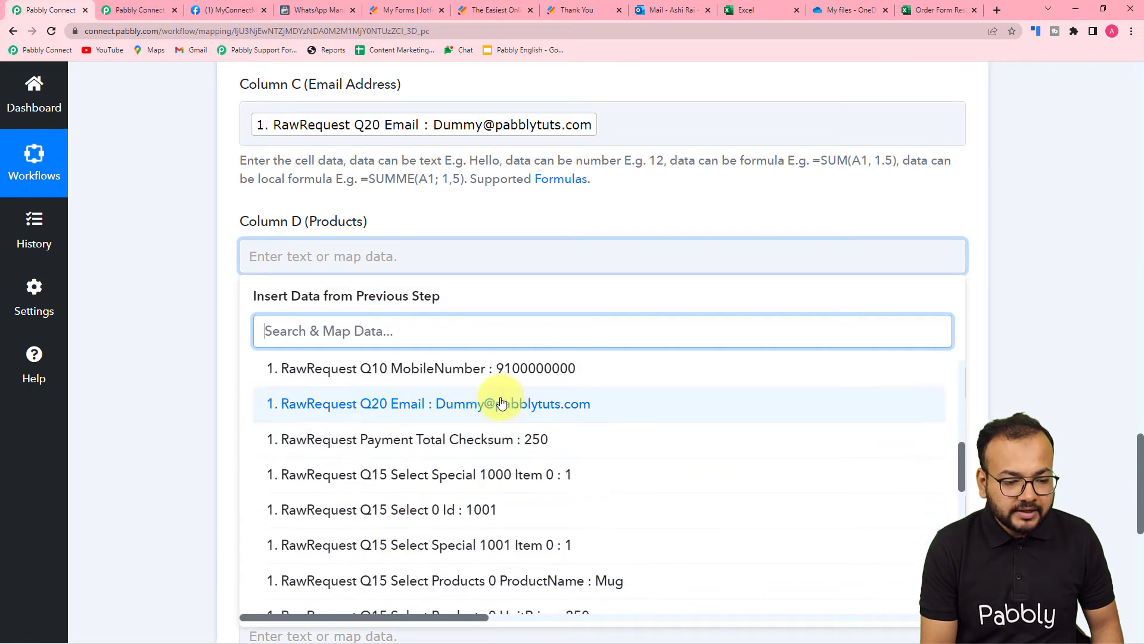
pyautogui.scroll(-3, 405, 554)
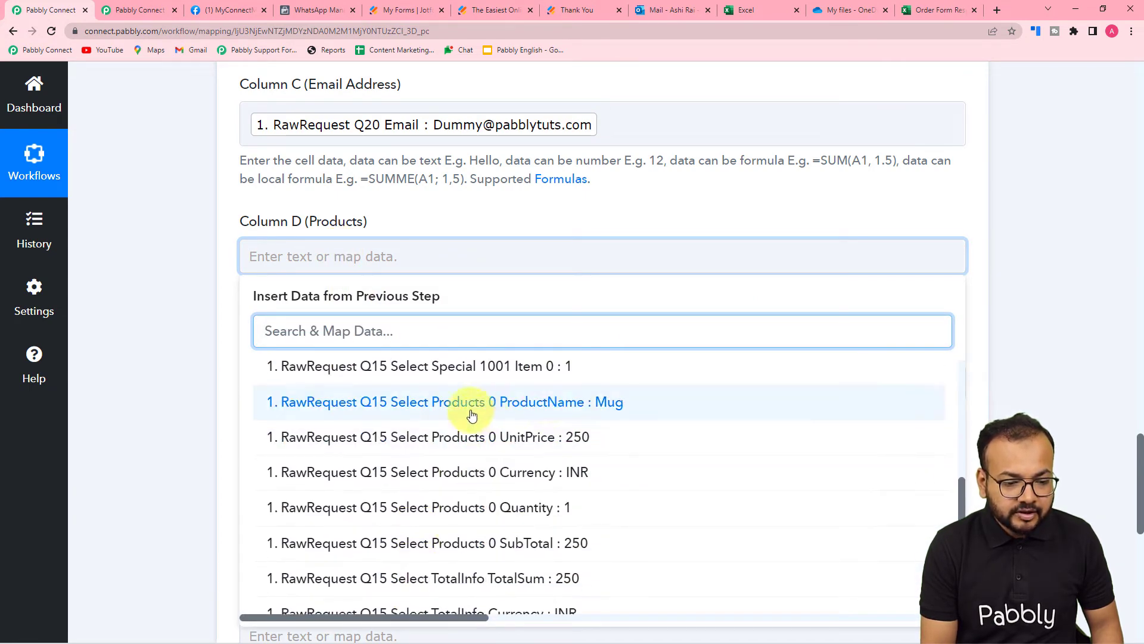
pyautogui.click(561, 403)
pyautogui.click(205, 315)
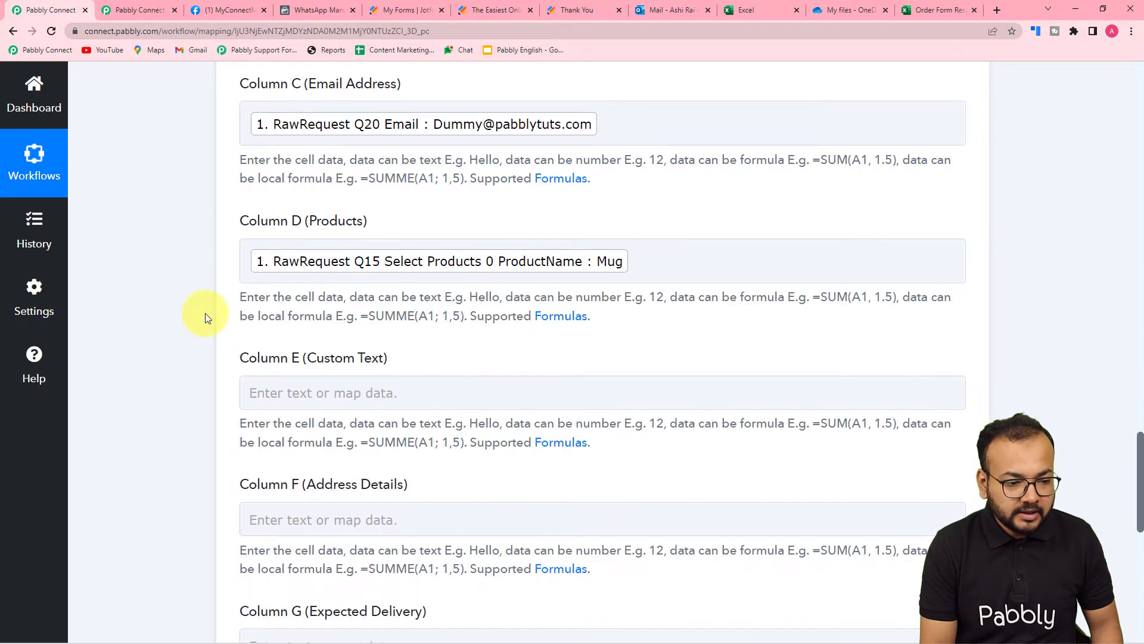
pyautogui.scroll(-2, 205, 316)
pyautogui.scroll(-2, 205, 313)
pyautogui.click(345, 155)
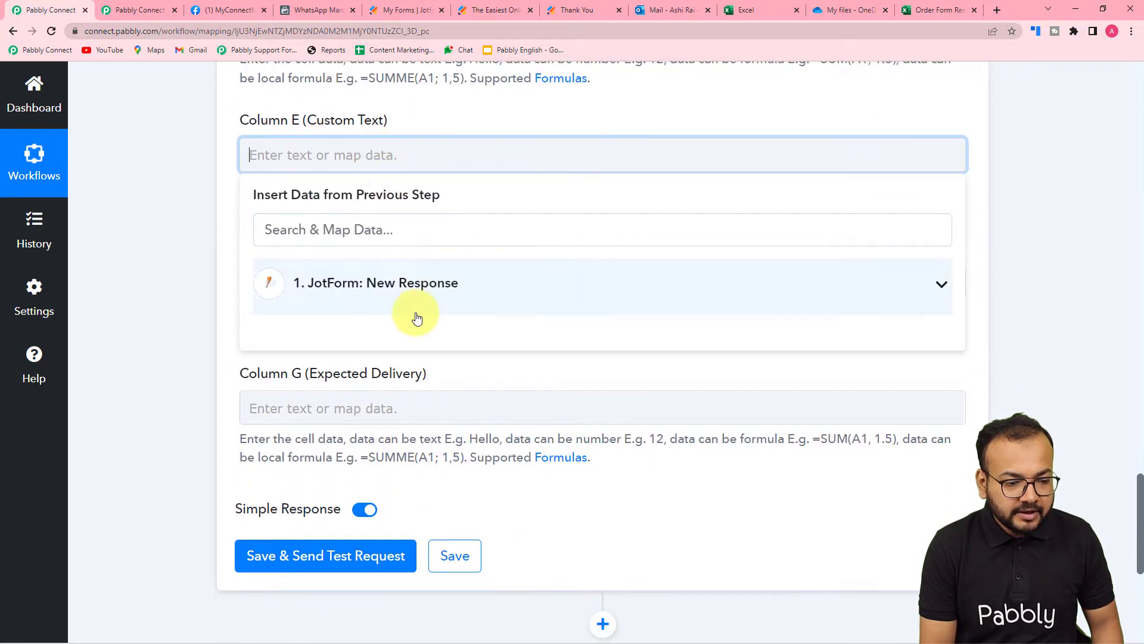
pyautogui.scroll(-7, 494, 530)
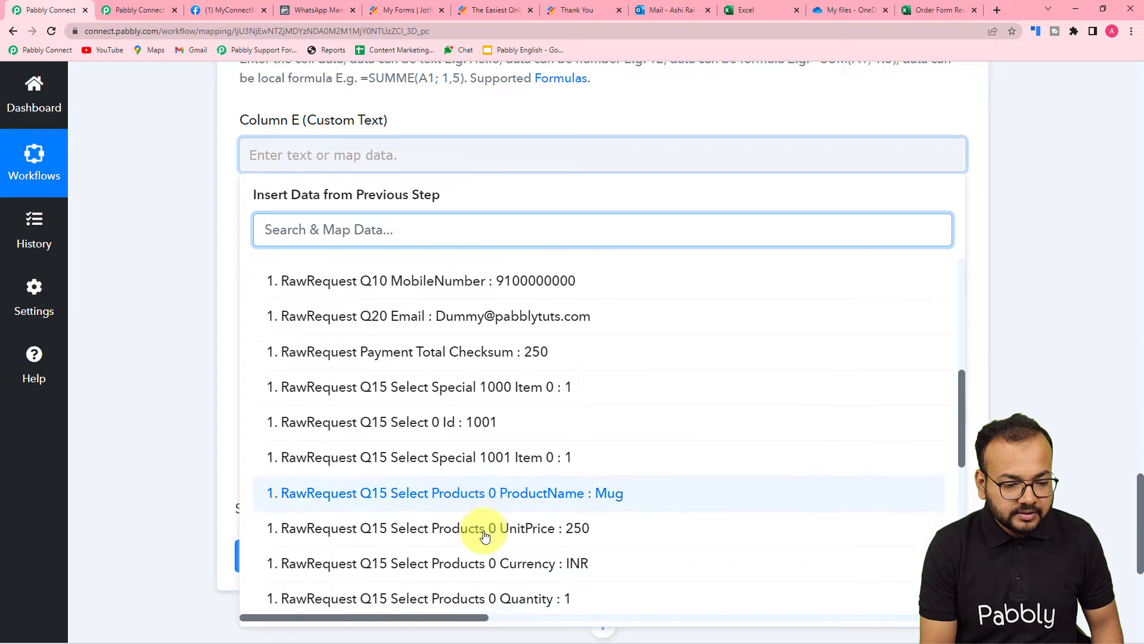
pyautogui.scroll(-6, 503, 527)
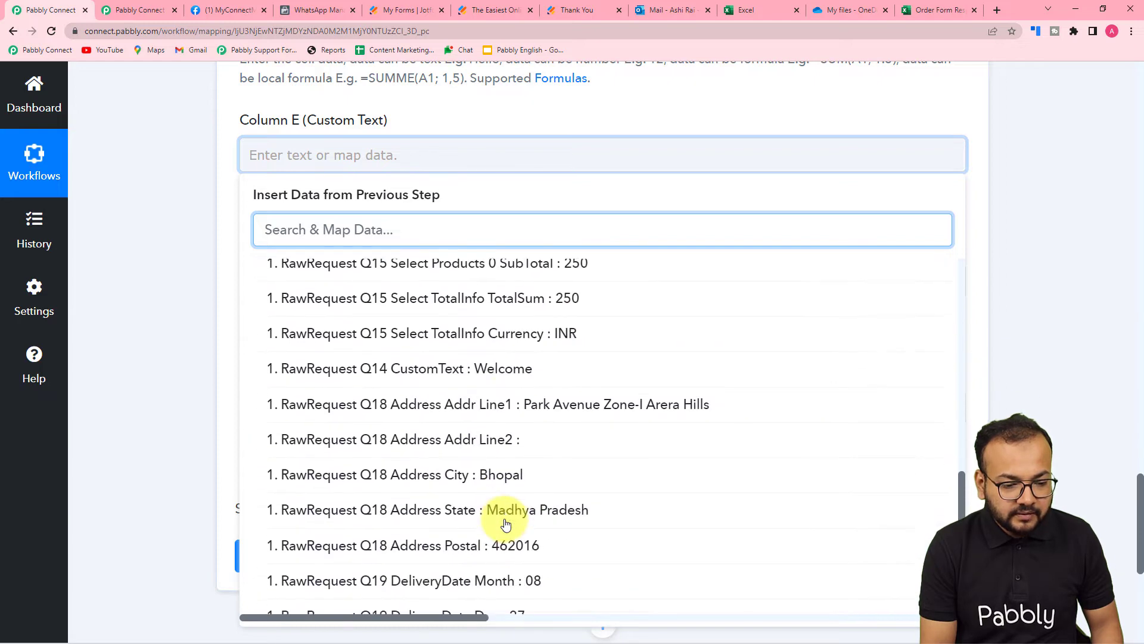
pyautogui.click(443, 374)
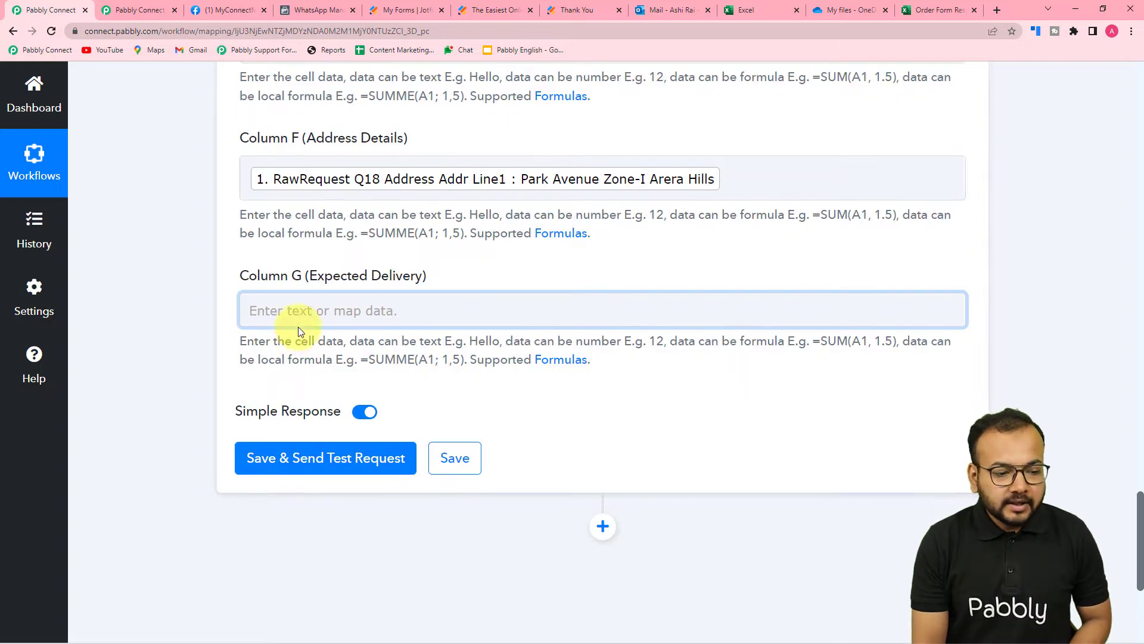
# Fill Column G with the delivery month, day and year, separated by dashes
pyautogui.click(298, 309)
pyautogui.scroll(-3, 297, 308)
pyautogui.click(396, 265)
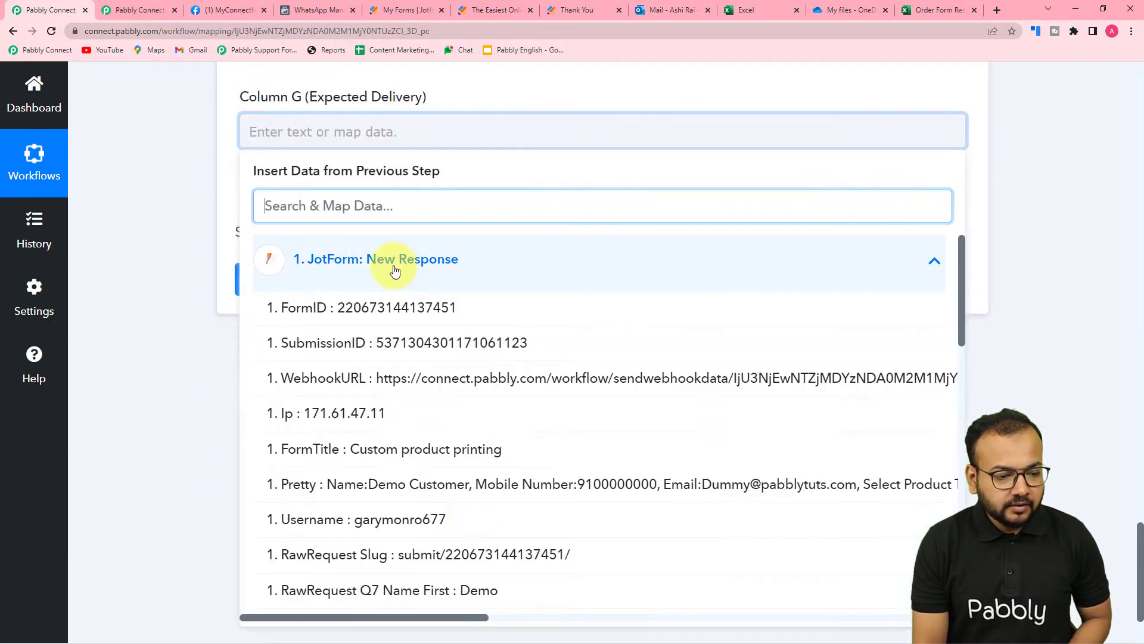
pyautogui.scroll(-4, 470, 518)
pyautogui.scroll(-10, 471, 517)
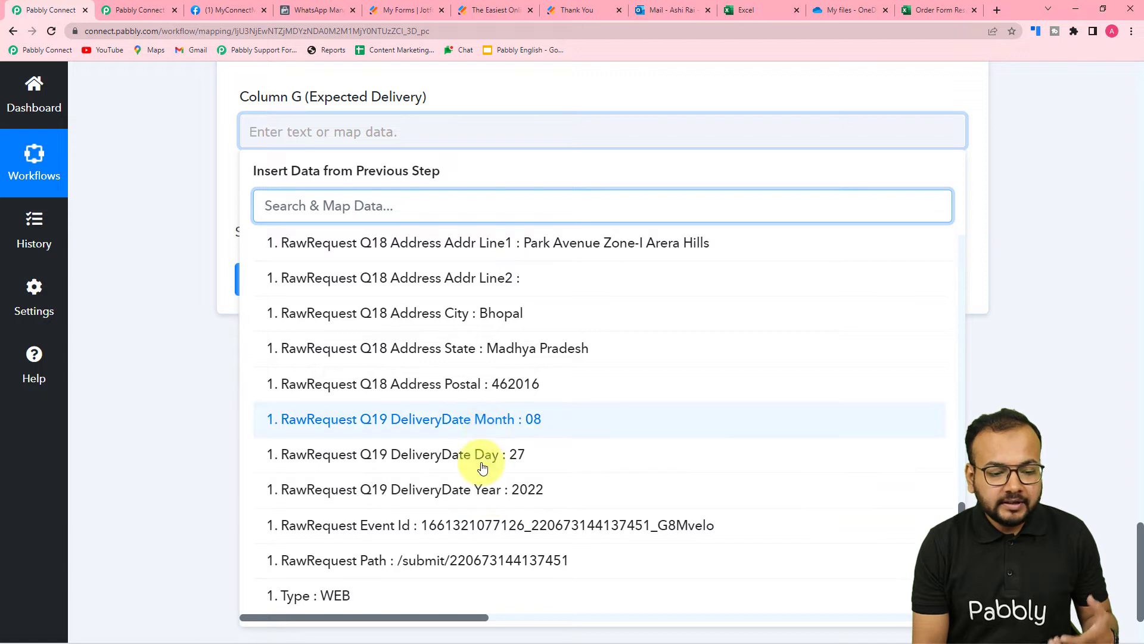
pyautogui.click(505, 420)
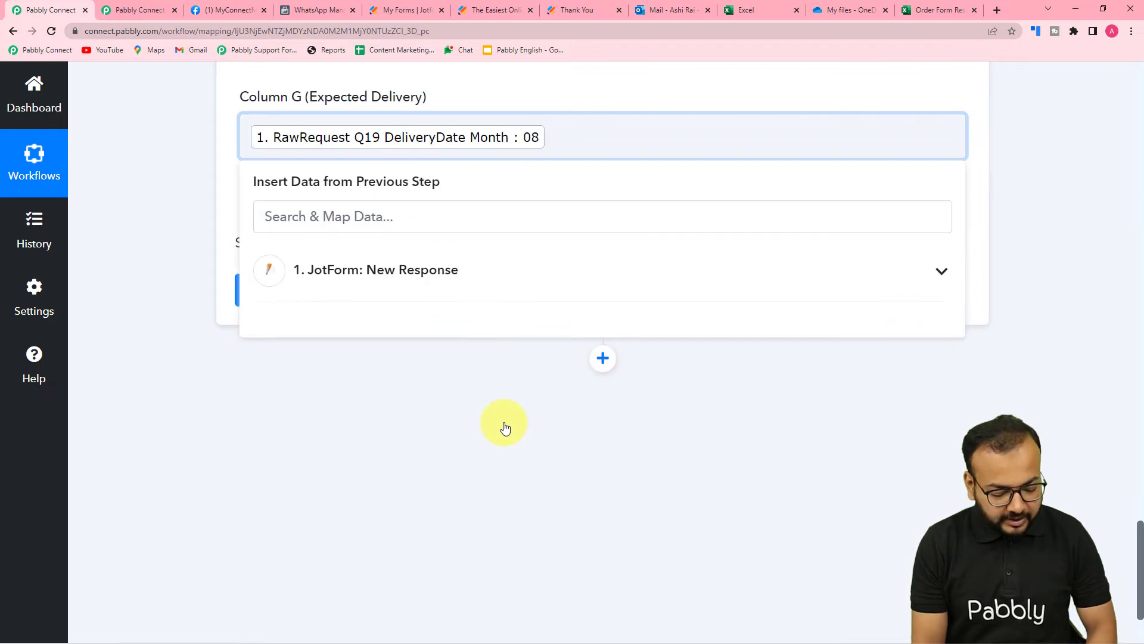
pyautogui.click(449, 303)
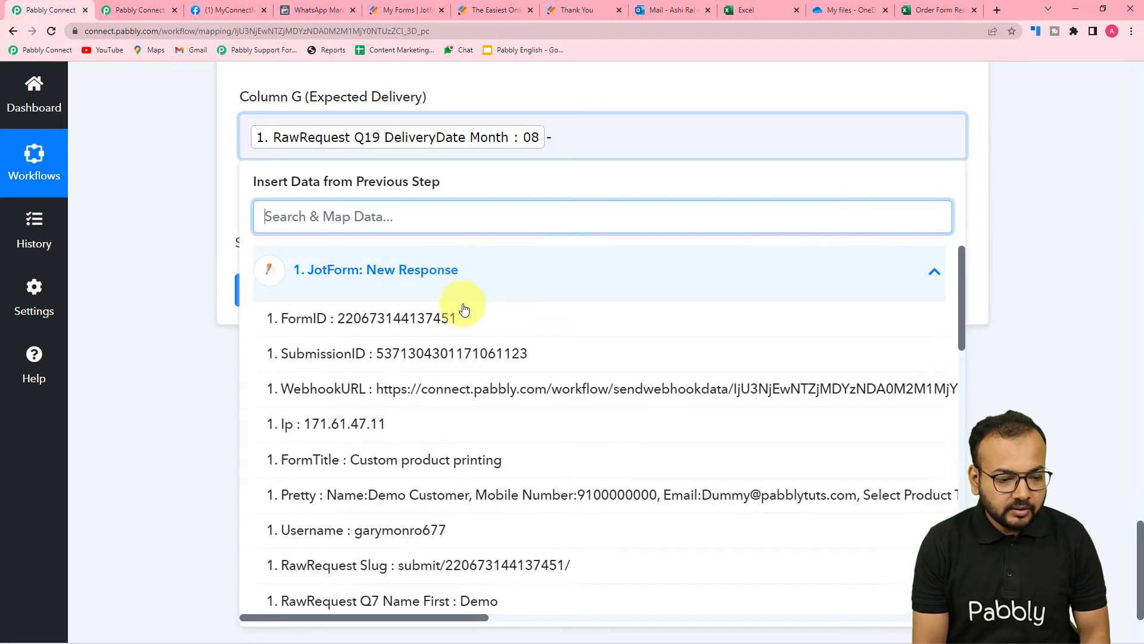
pyautogui.scroll(-10, 462, 441)
pyautogui.scroll(-4, 470, 456)
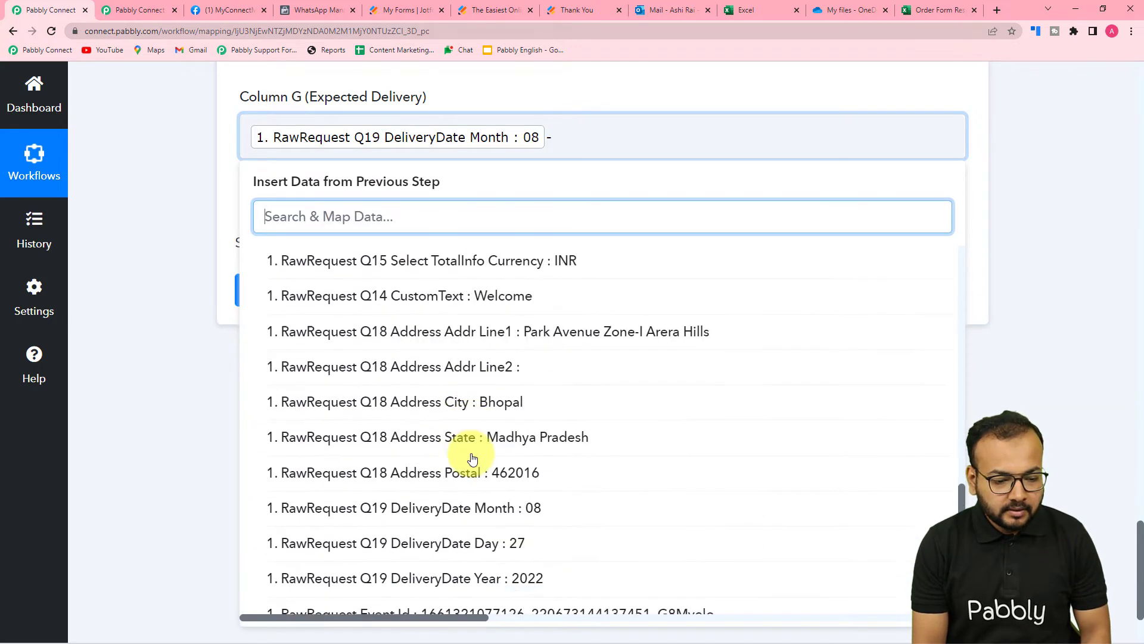
pyautogui.click(510, 540)
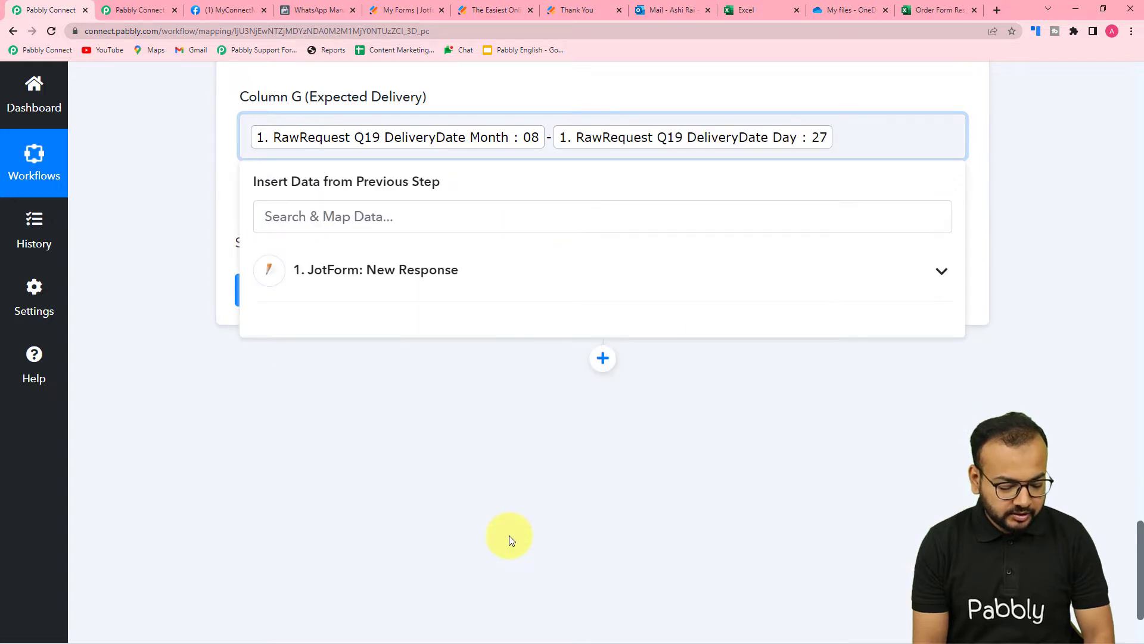
pyautogui.click(447, 294)
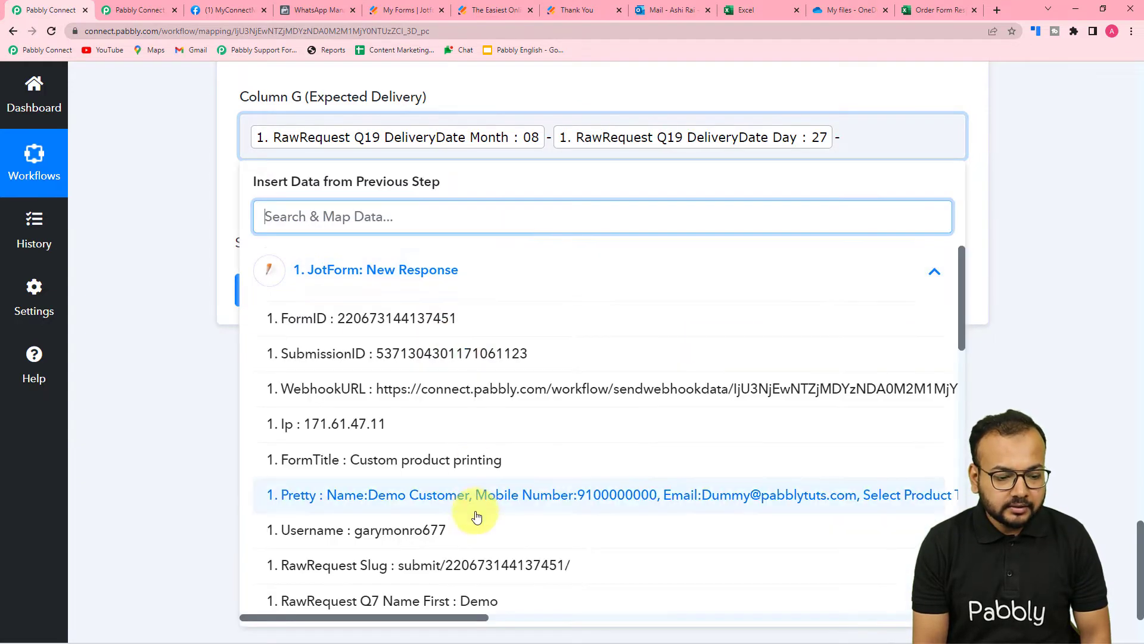
pyautogui.scroll(-12, 473, 471)
pyautogui.scroll(2, 473, 513)
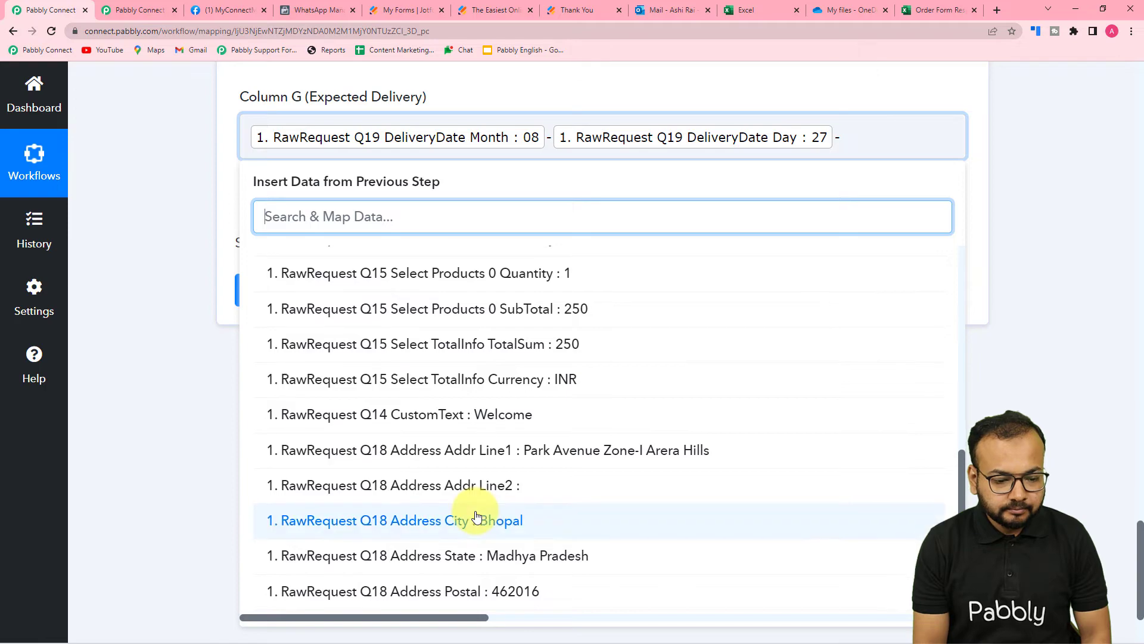
pyautogui.scroll(-4, 477, 513)
pyautogui.click(477, 489)
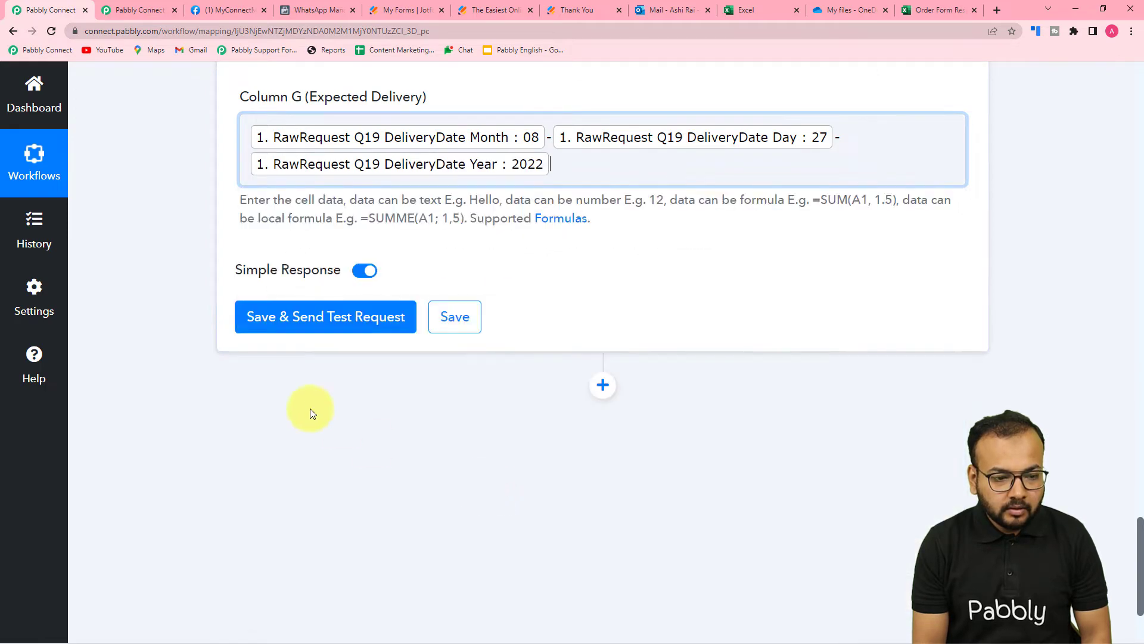
pyautogui.click(138, 325)
pyautogui.scroll(14, 143, 326)
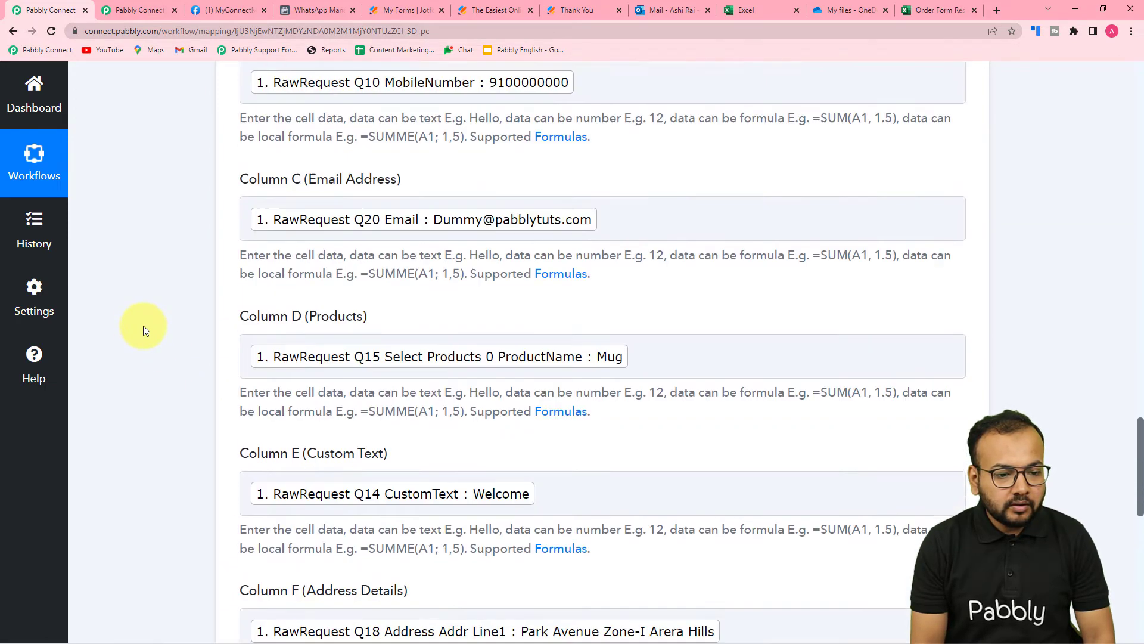
pyautogui.scroll(4, 143, 326)
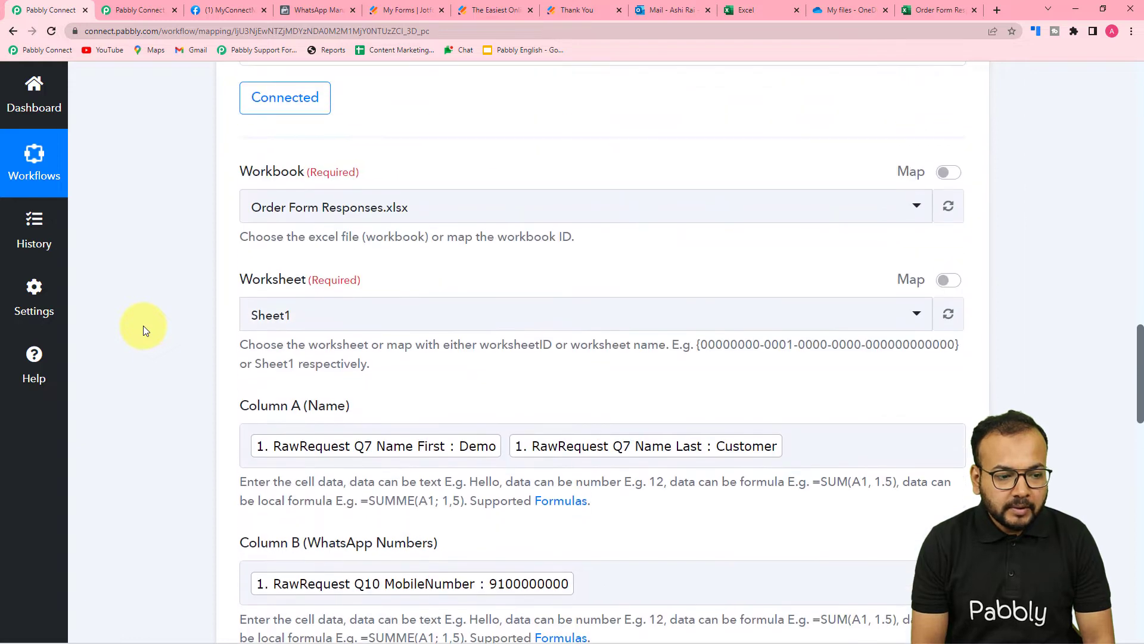
pyautogui.scroll(-4, 143, 326)
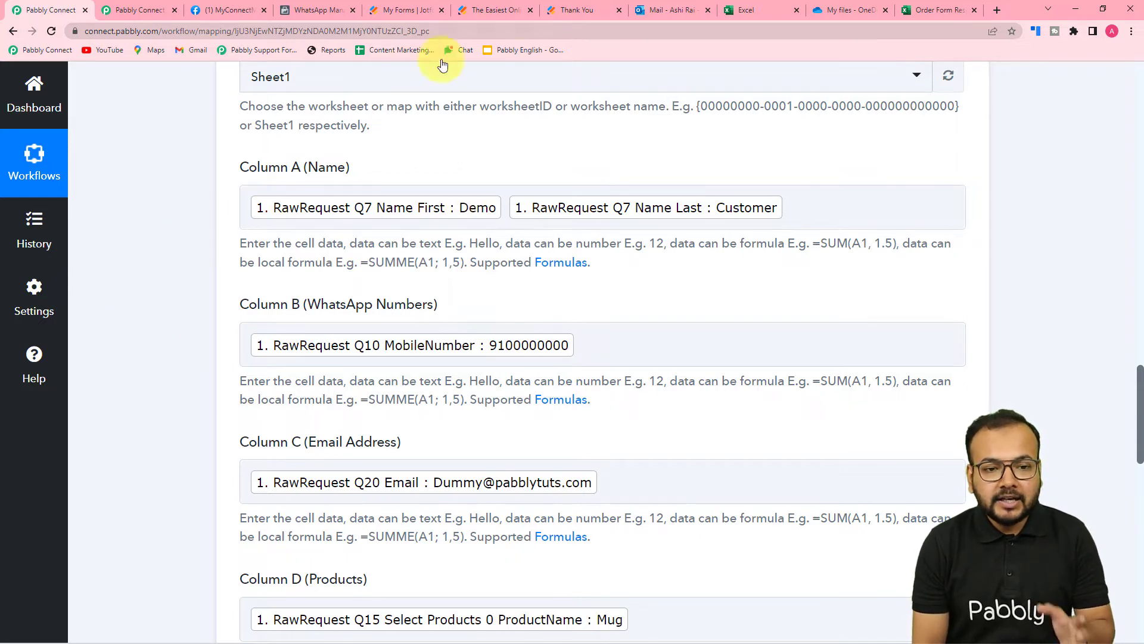
pyautogui.click(762, 5)
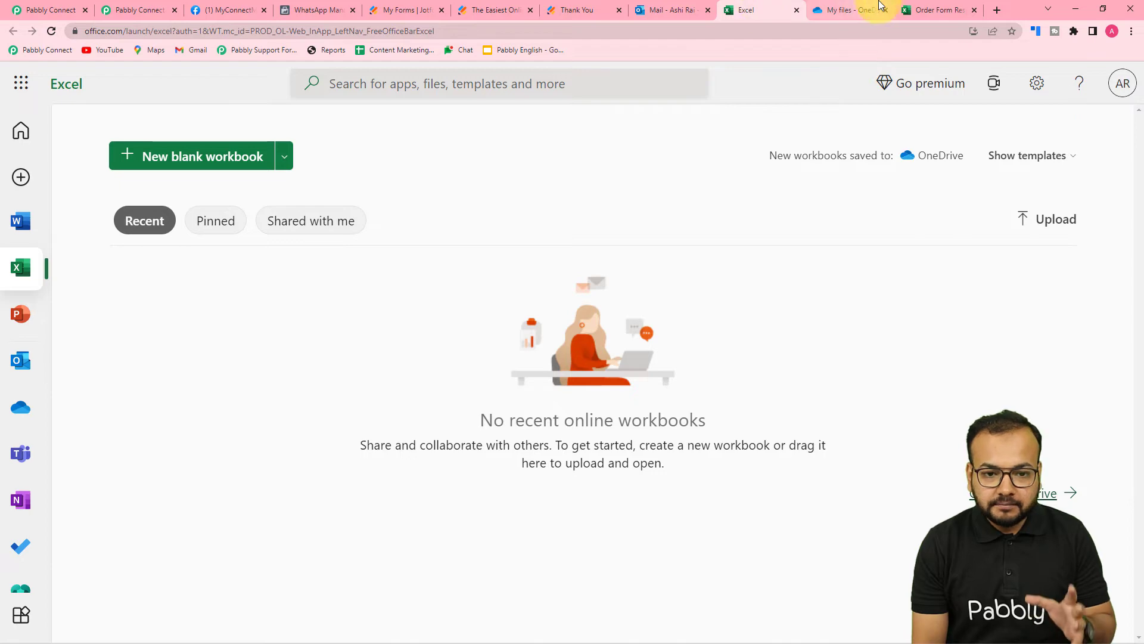
pyautogui.click(918, 10)
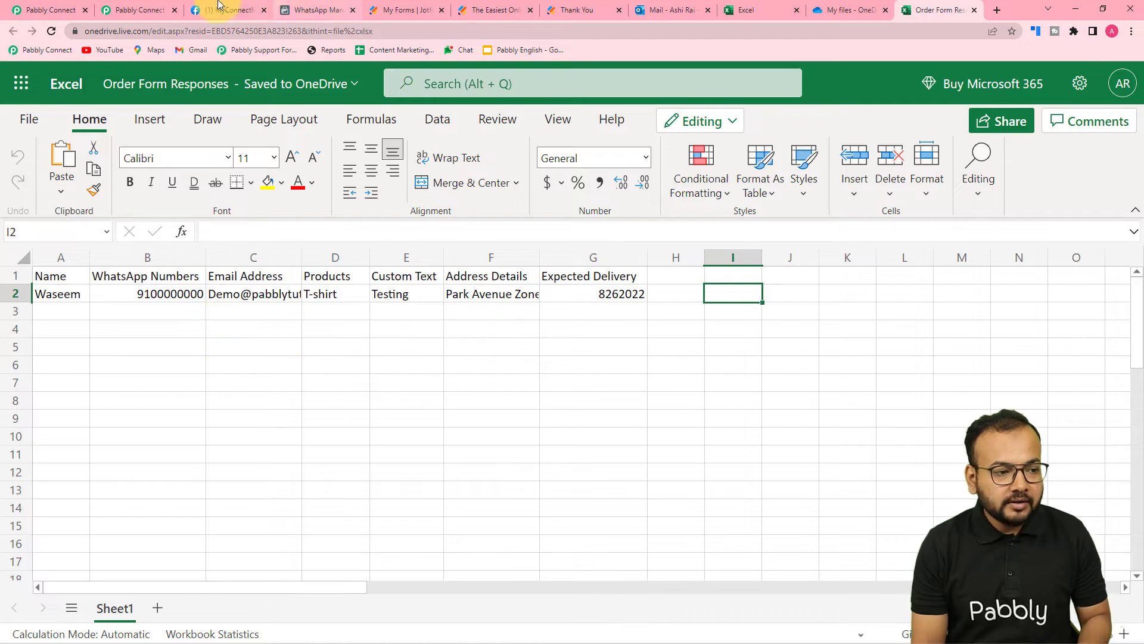
pyautogui.click(129, 10)
pyautogui.click(34, 6)
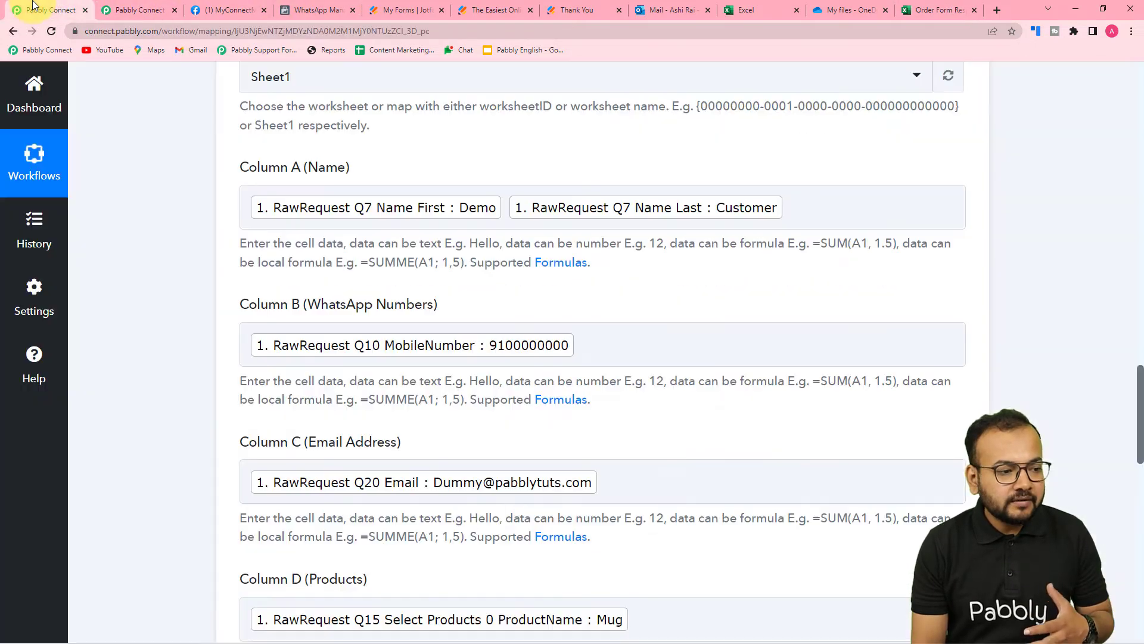
# Save the Excel step and send a test request, confirming the row written to Sheet1!A3:G3
pyautogui.scroll(-15, 105, 252)
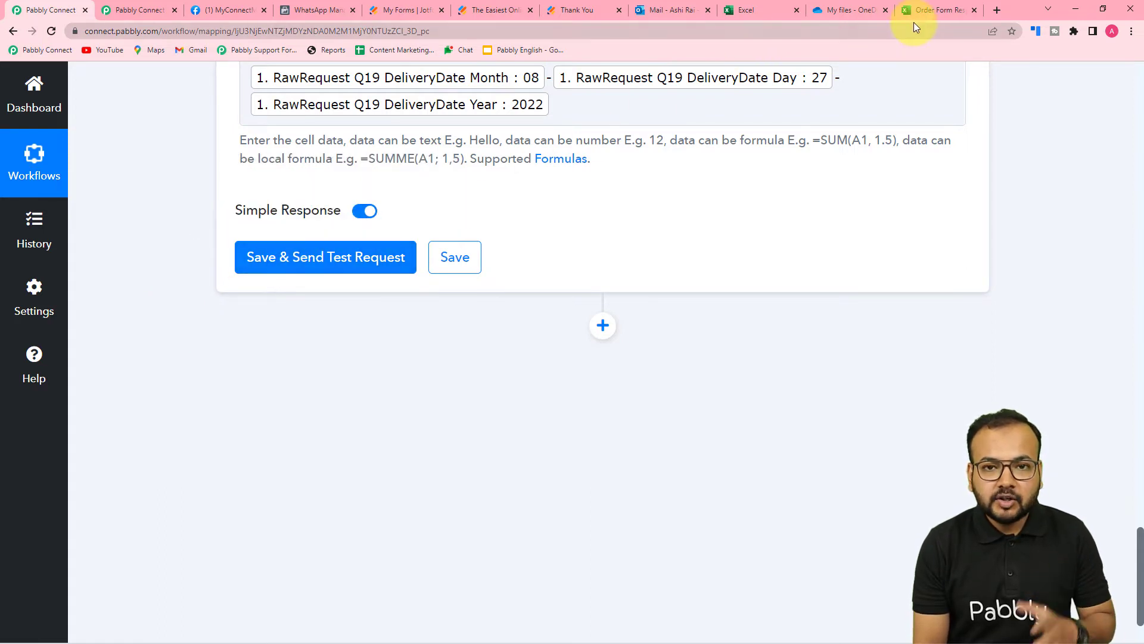
pyautogui.click(306, 263)
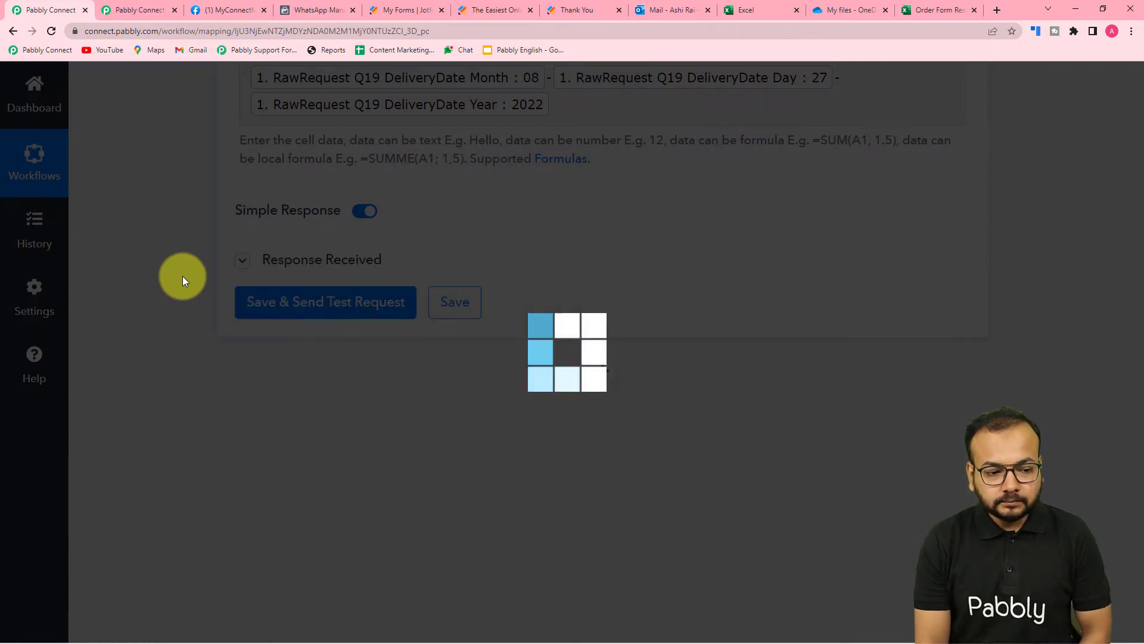
pyautogui.scroll(-5, 182, 277)
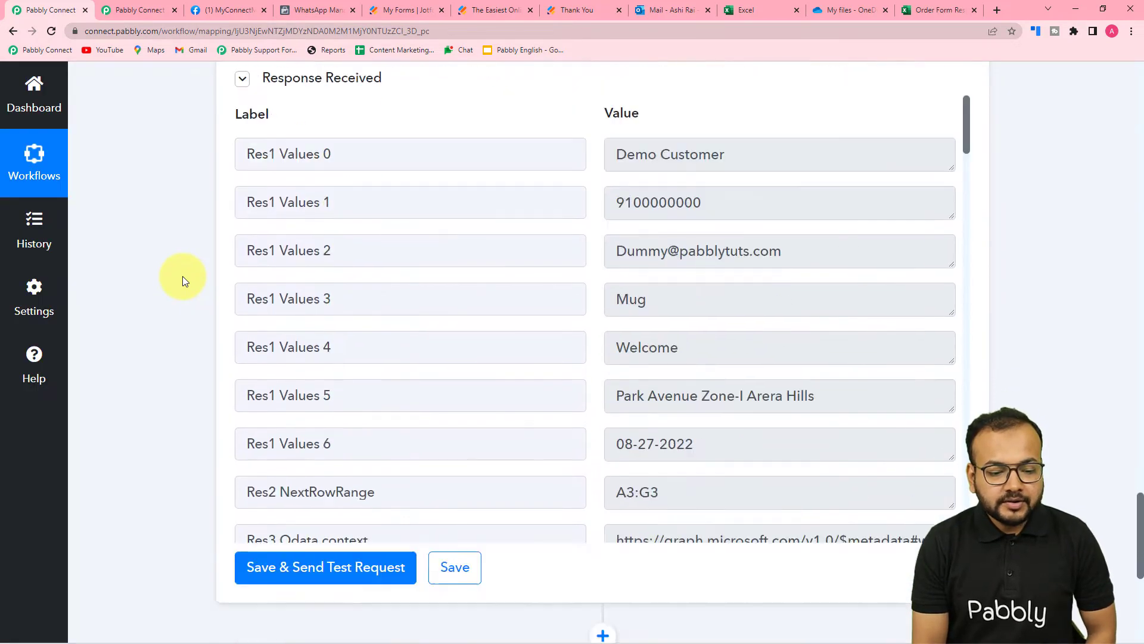
pyautogui.scroll(-3, 426, 227)
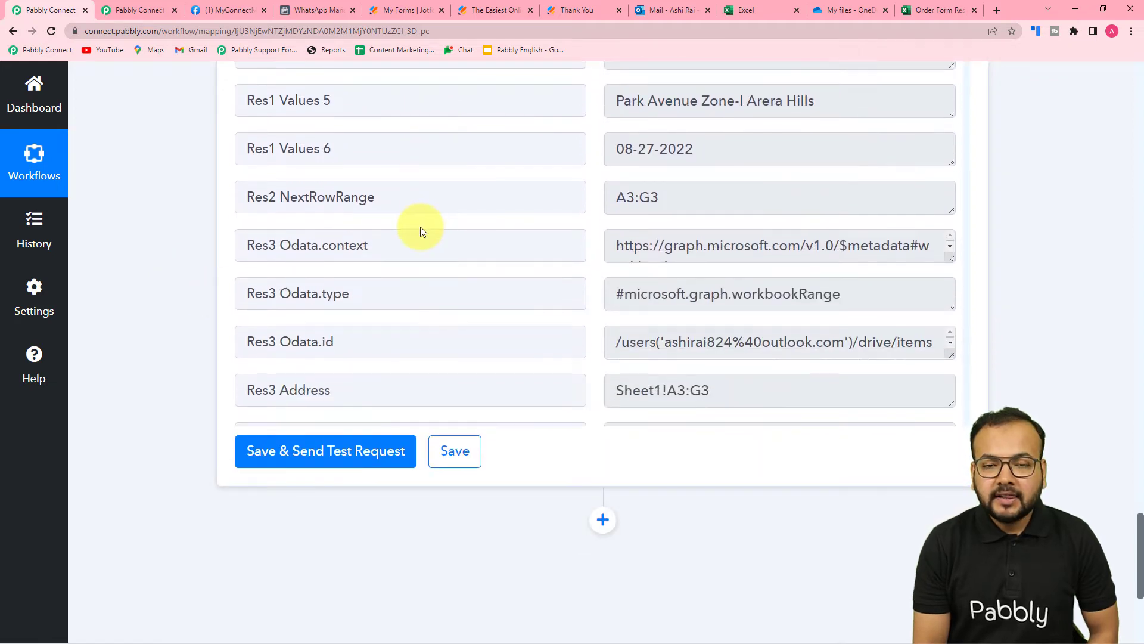
# Widen column A in Order Form Responses to show the Mug test row, then return to Pabbly
pyautogui.click(923, 9)
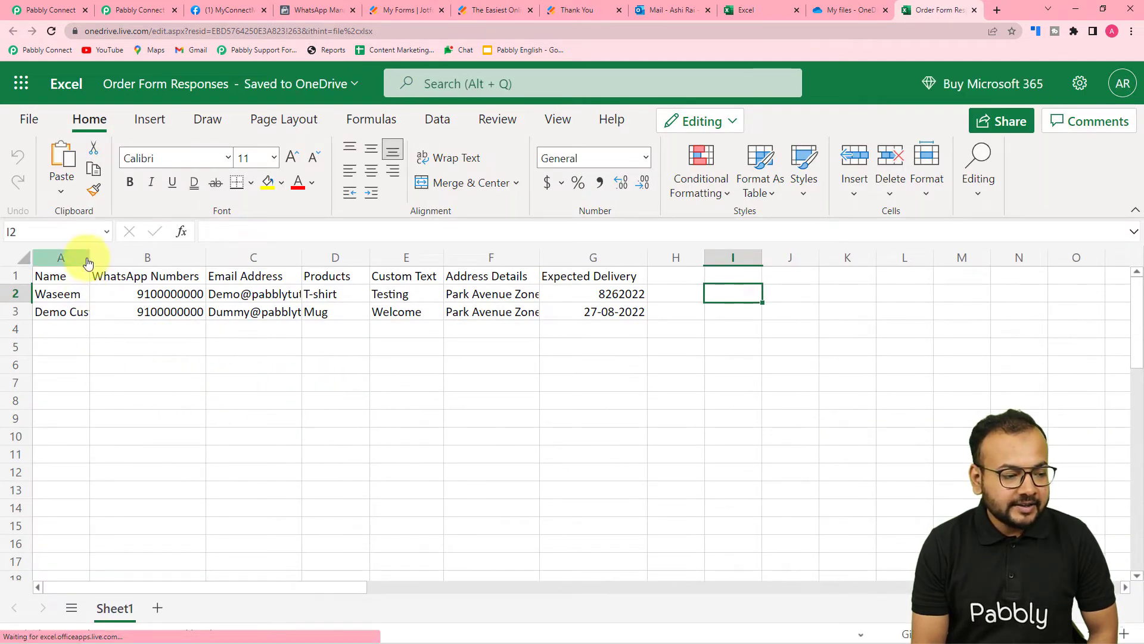
pyautogui.moveTo(89, 257); pyautogui.dragTo(114, 257)
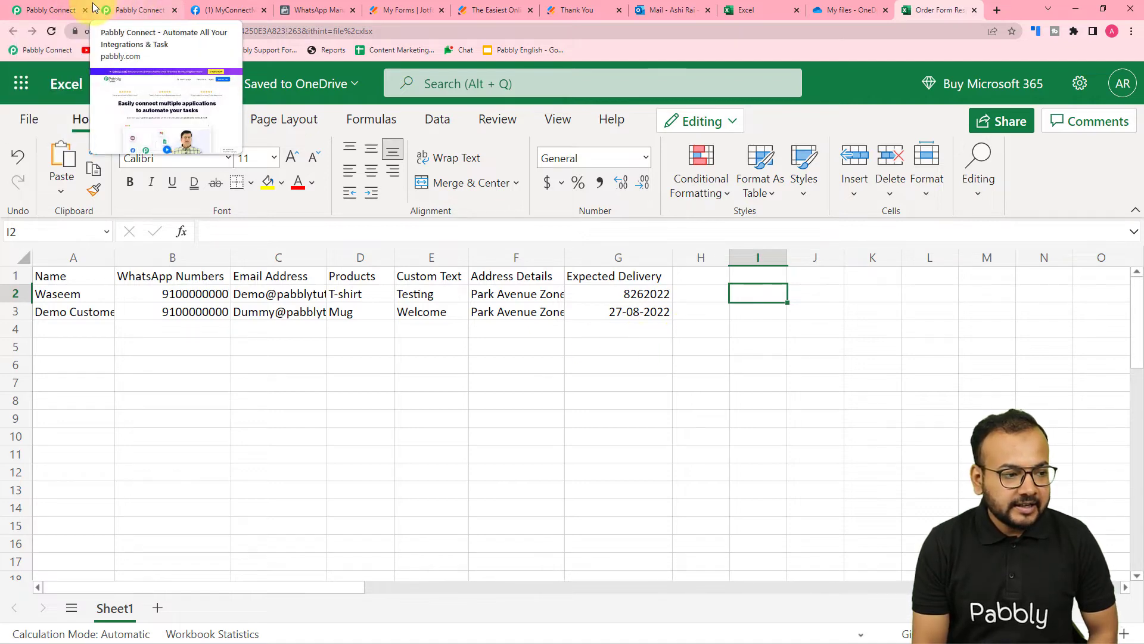
pyautogui.click(50, 9)
# Add a new action step using WhatsApp Cloud API, found by searching 'what'
pyautogui.scroll(-2, 108, 184)
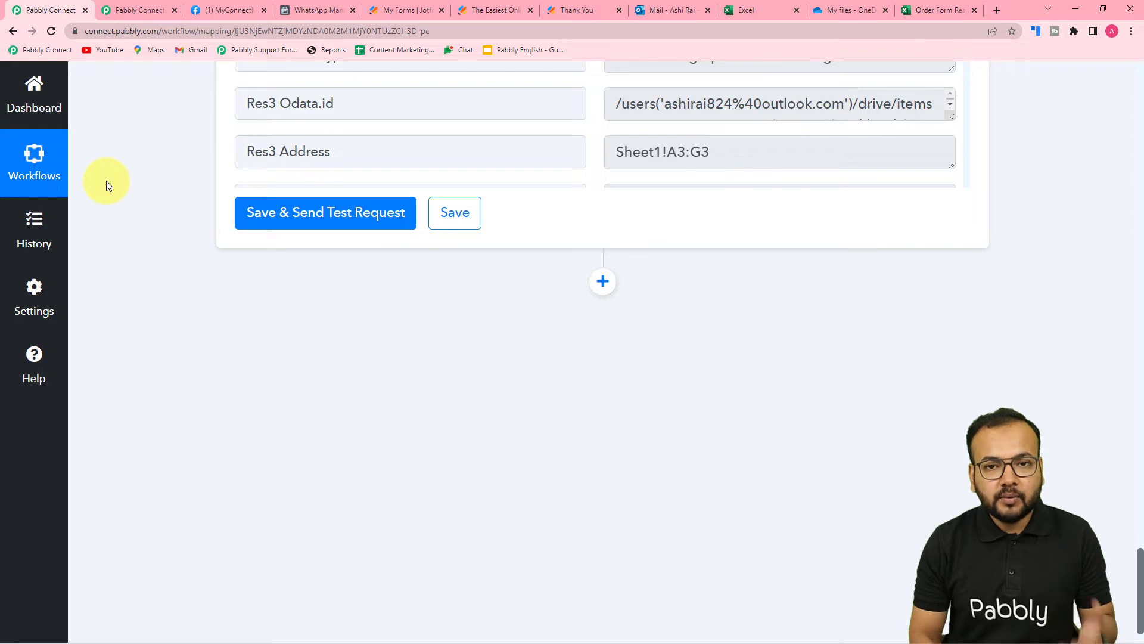
pyautogui.click(602, 282)
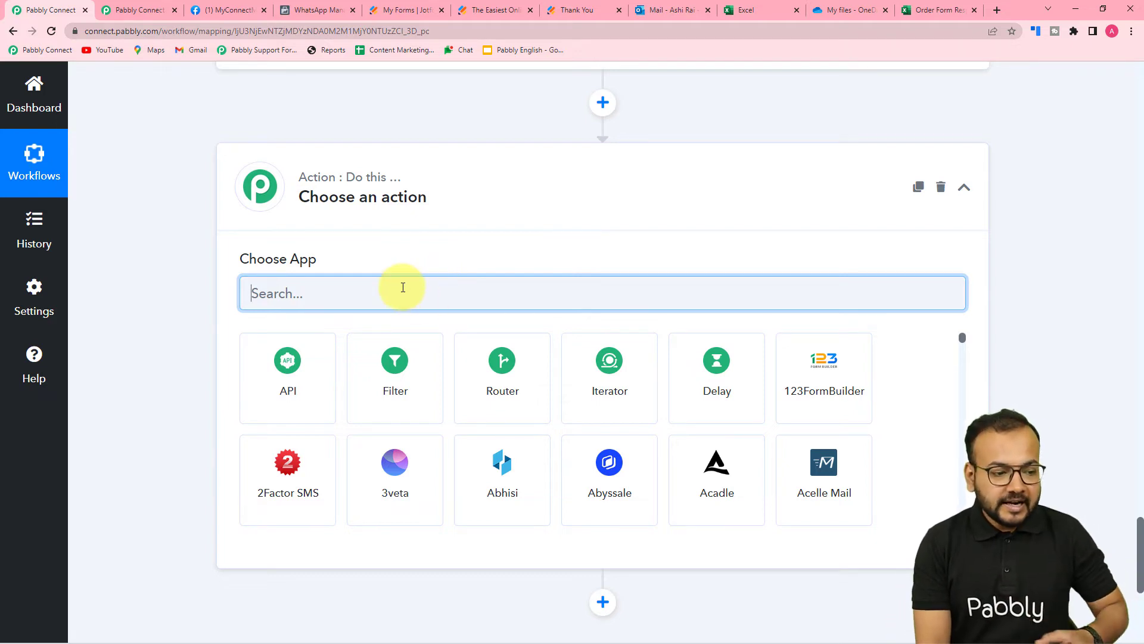
pyautogui.write('what')
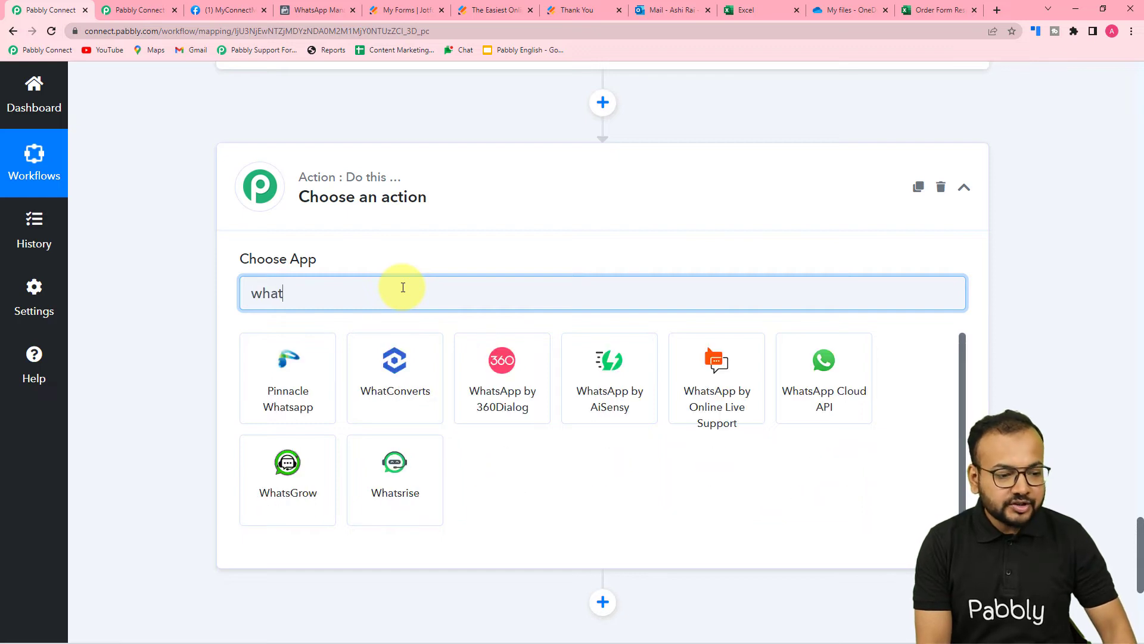
pyautogui.click(822, 400)
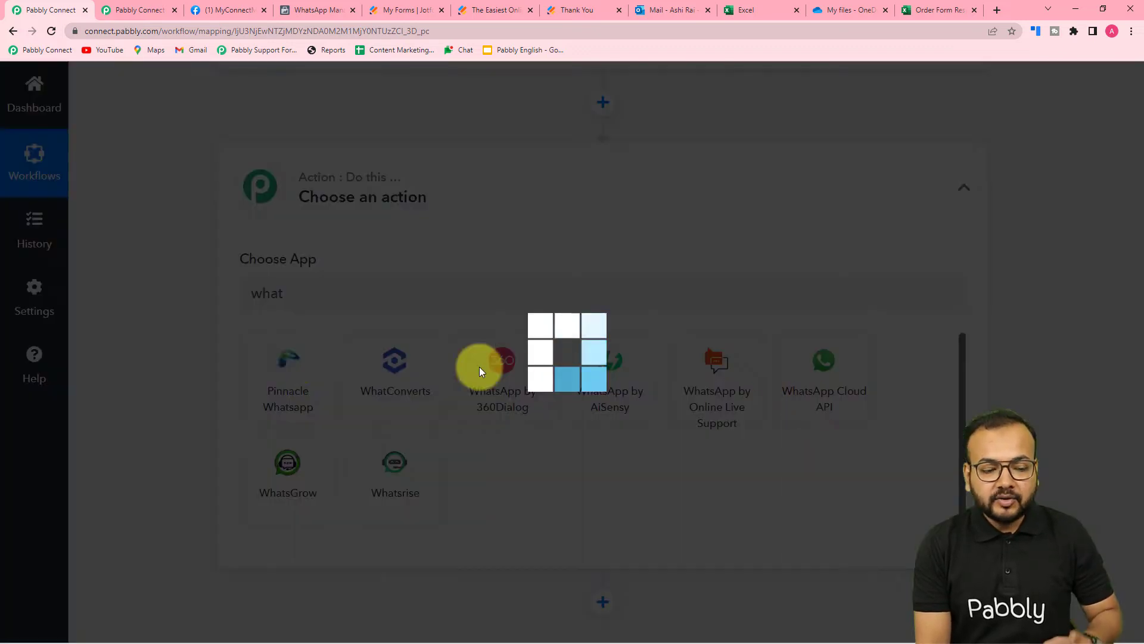
# Set the action event to Send Template Message and begin connecting an account
pyautogui.scroll(-2, 185, 379)
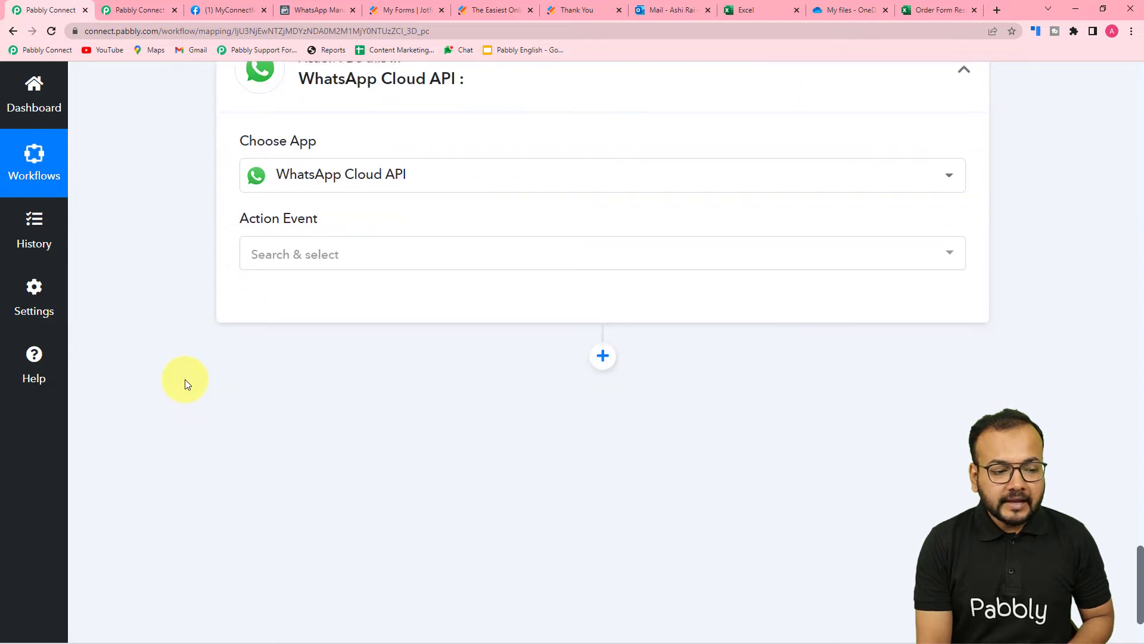
pyautogui.click(303, 267)
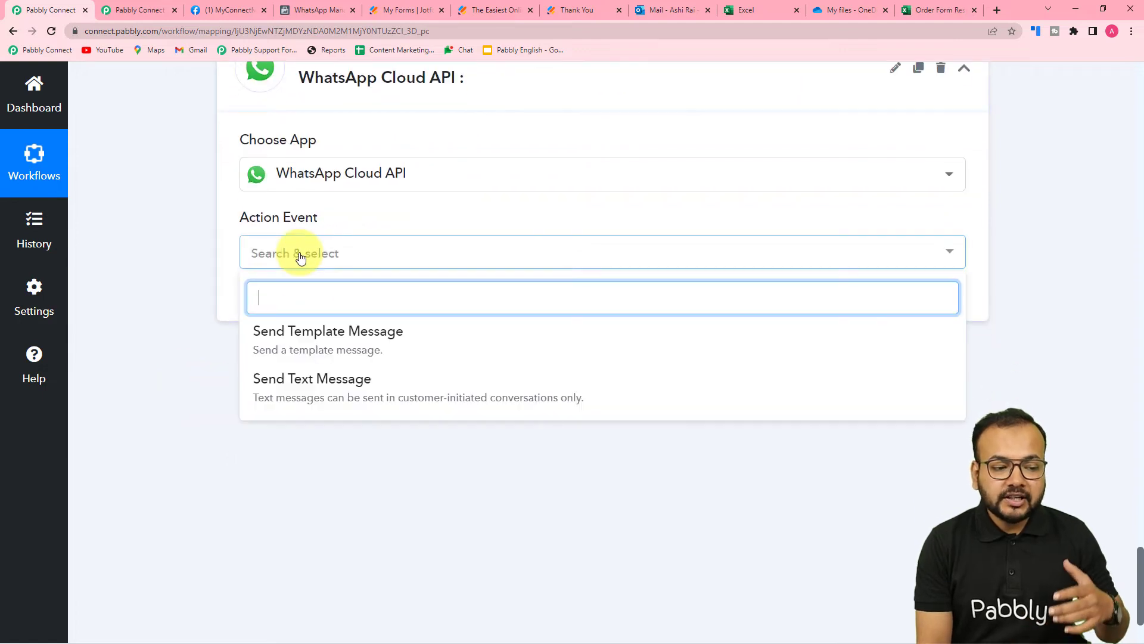
pyautogui.click(279, 341)
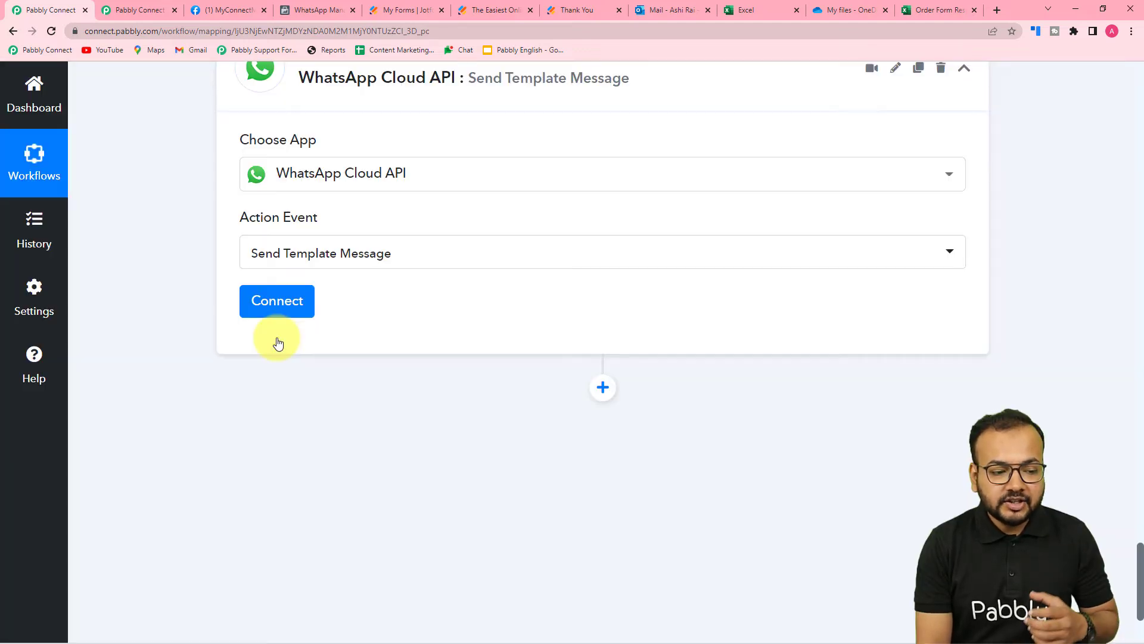
pyautogui.click(277, 305)
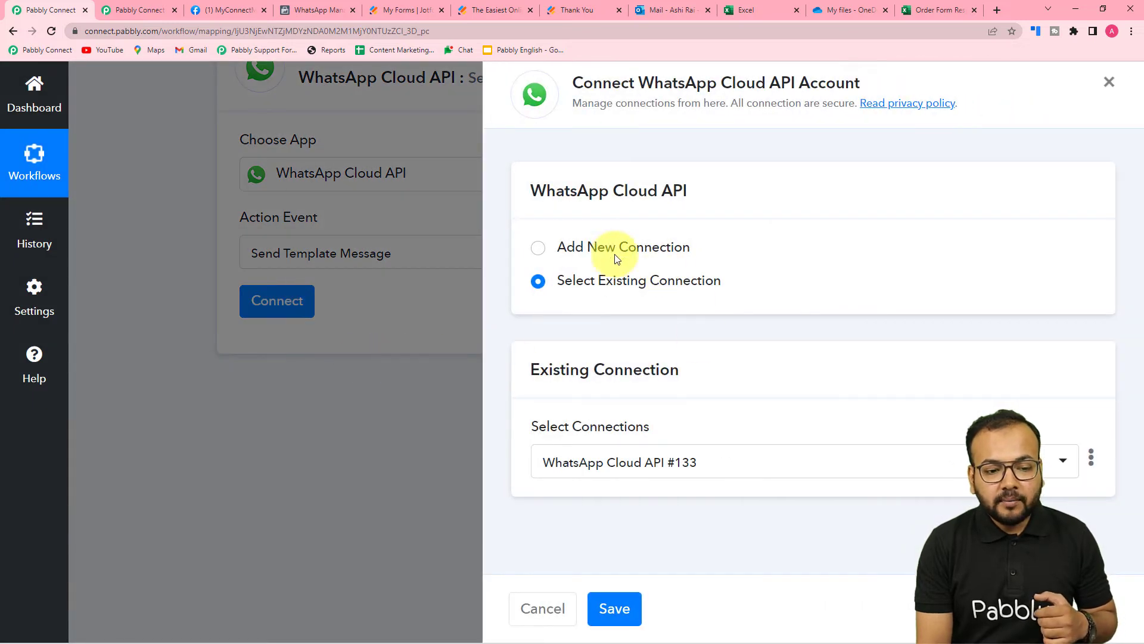
# Choose Add New Connection, review the Token, Phone Number ID and Business Account ID fields, then open the permanent-token guide
pyautogui.click(535, 256)
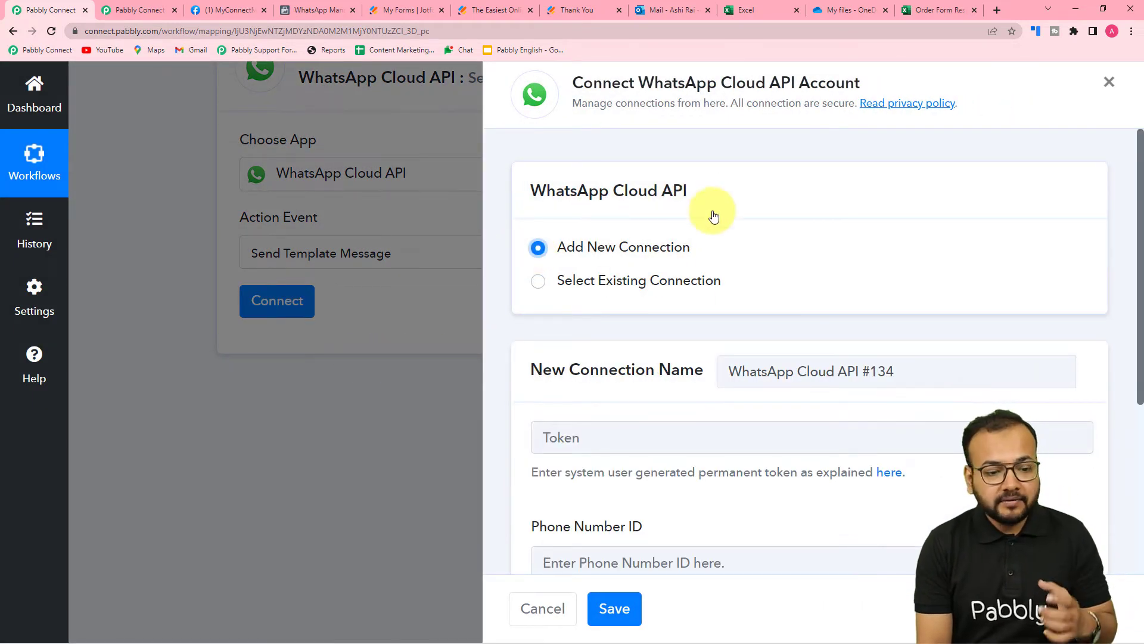
pyautogui.scroll(-2, 714, 216)
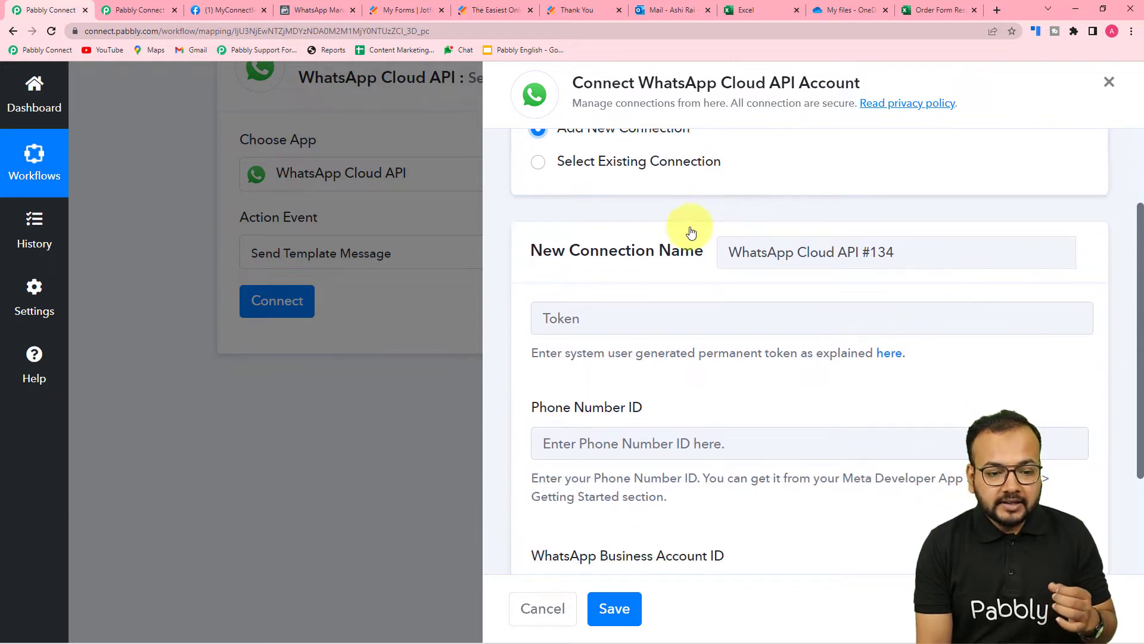
pyautogui.scroll(1, 929, 286)
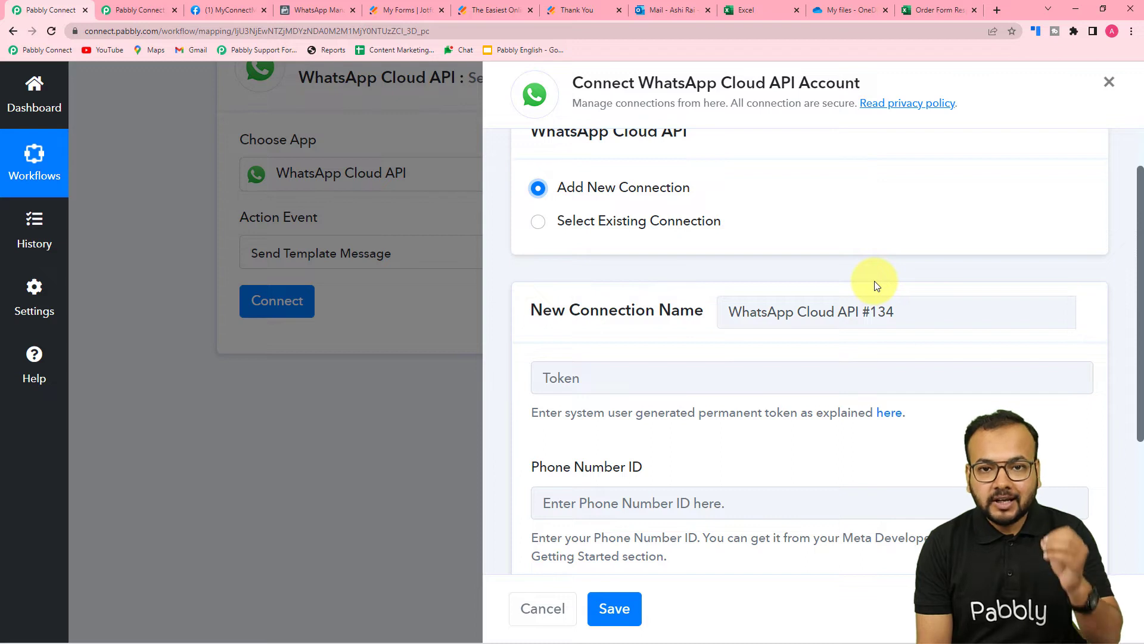
pyautogui.scroll(-2, 596, 298)
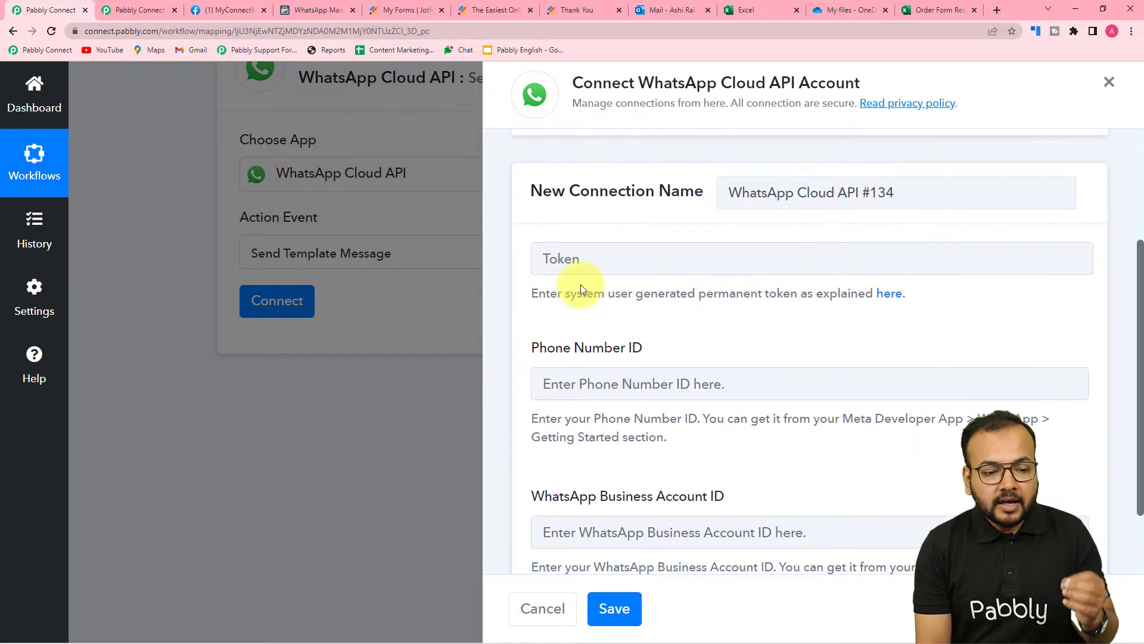
pyautogui.scroll(-1, 581, 286)
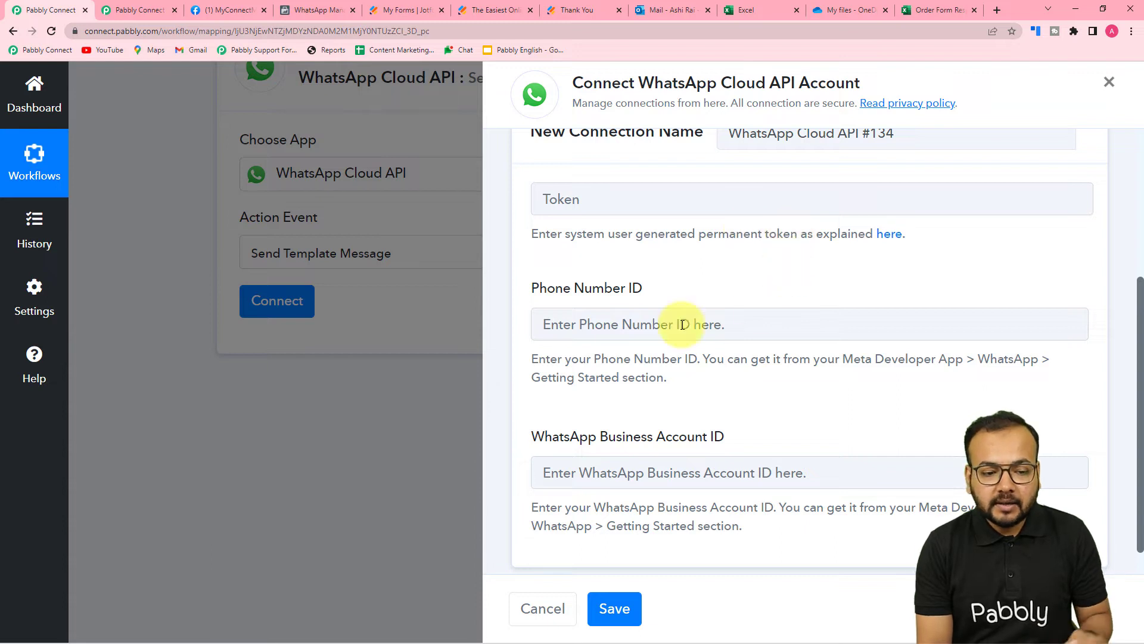
pyautogui.scroll(-1, 634, 381)
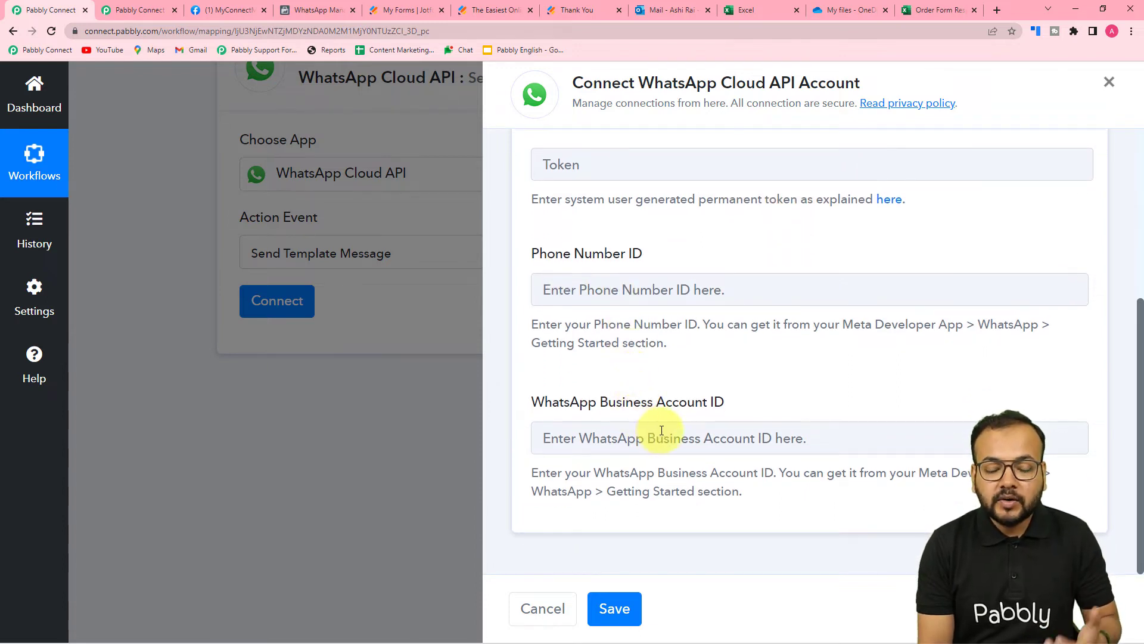
pyautogui.scroll(2, 673, 432)
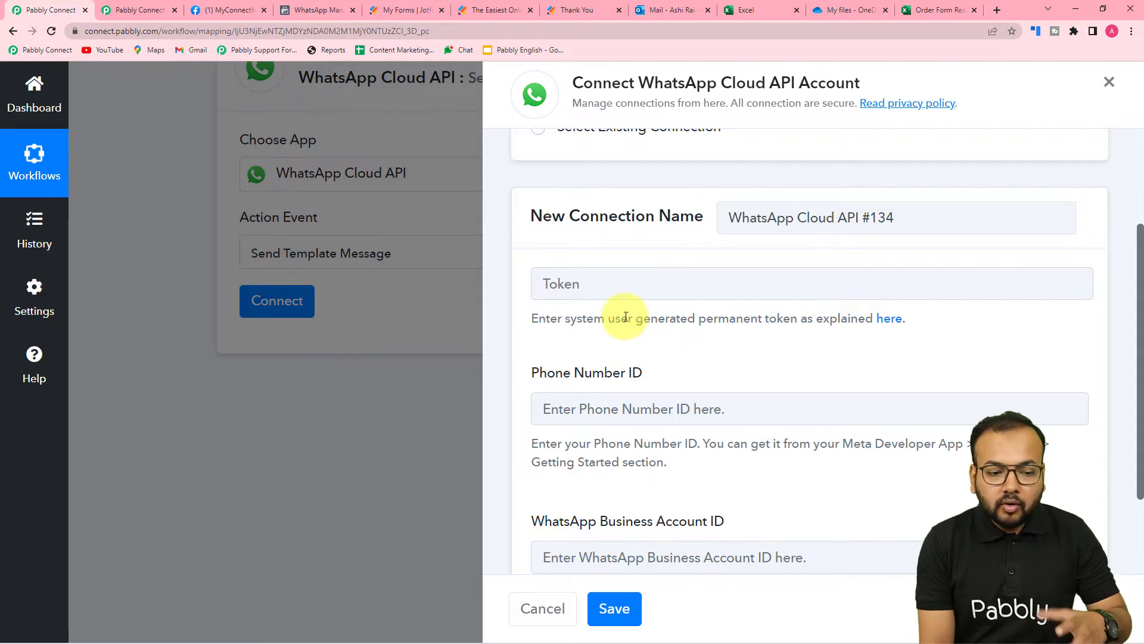
pyautogui.scroll(-2, 626, 316)
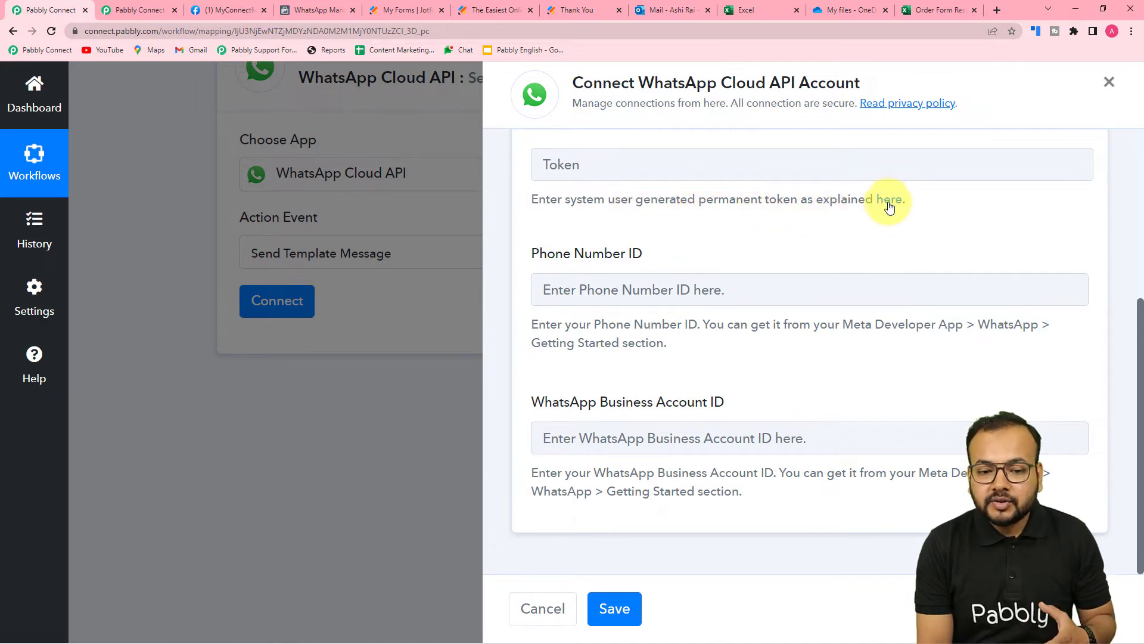
pyautogui.click(888, 203)
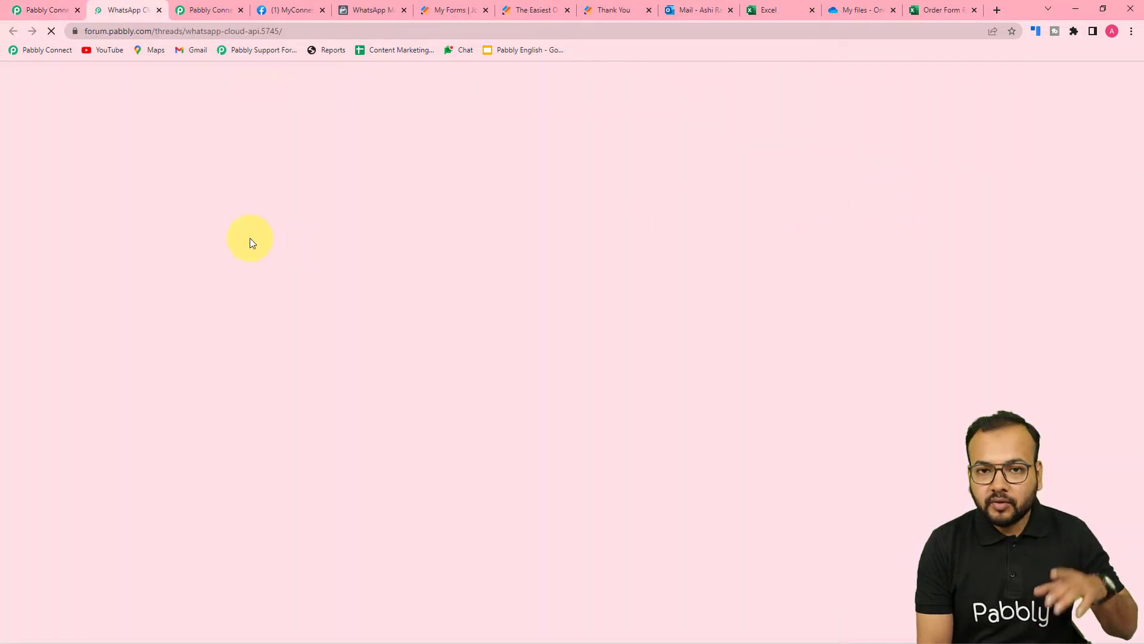
# Read through the forum thread's setup videos and notification steps, then go back to Pabbly Connect
pyautogui.scroll(-2, 232, 274)
pyautogui.scroll(-3, 231, 275)
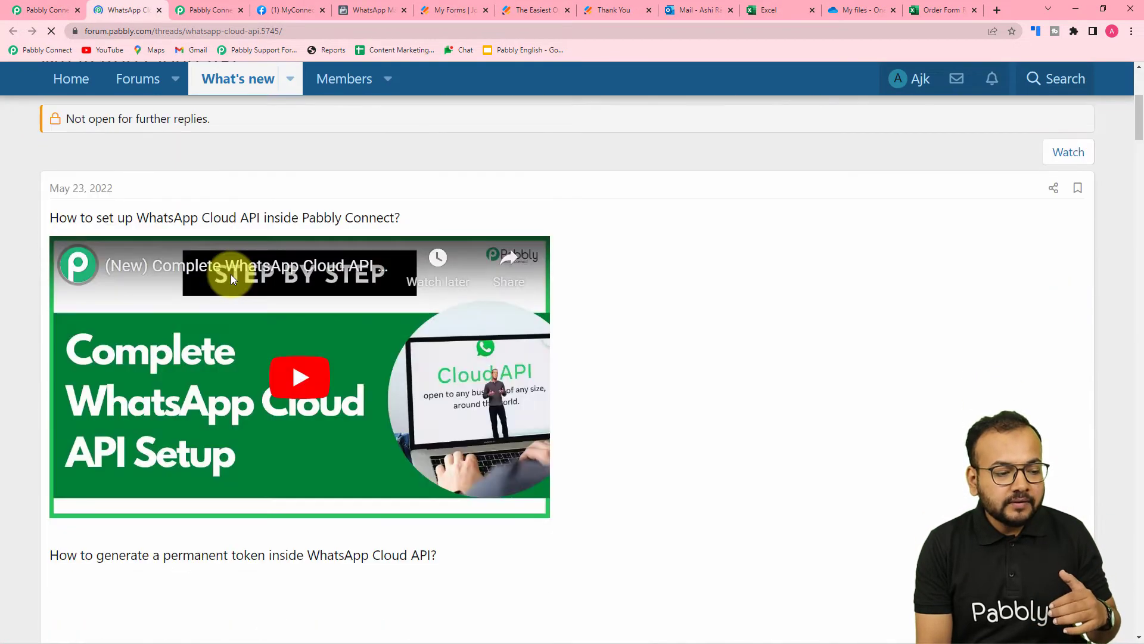
pyautogui.scroll(-1, 231, 274)
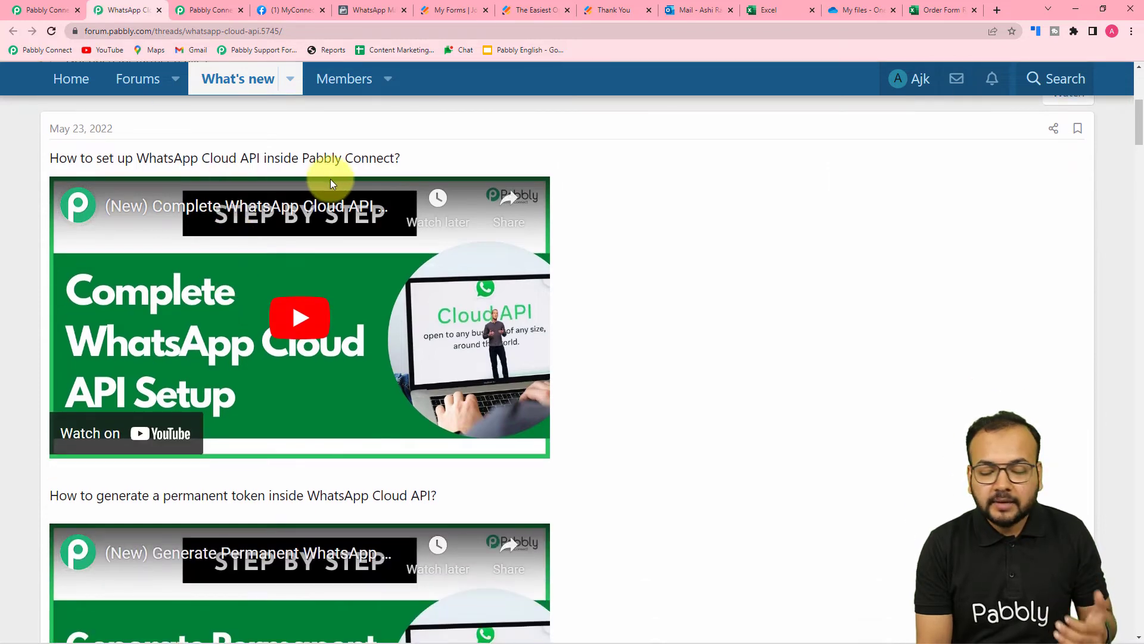
pyautogui.scroll(-3, 385, 245)
pyautogui.scroll(-2, 387, 246)
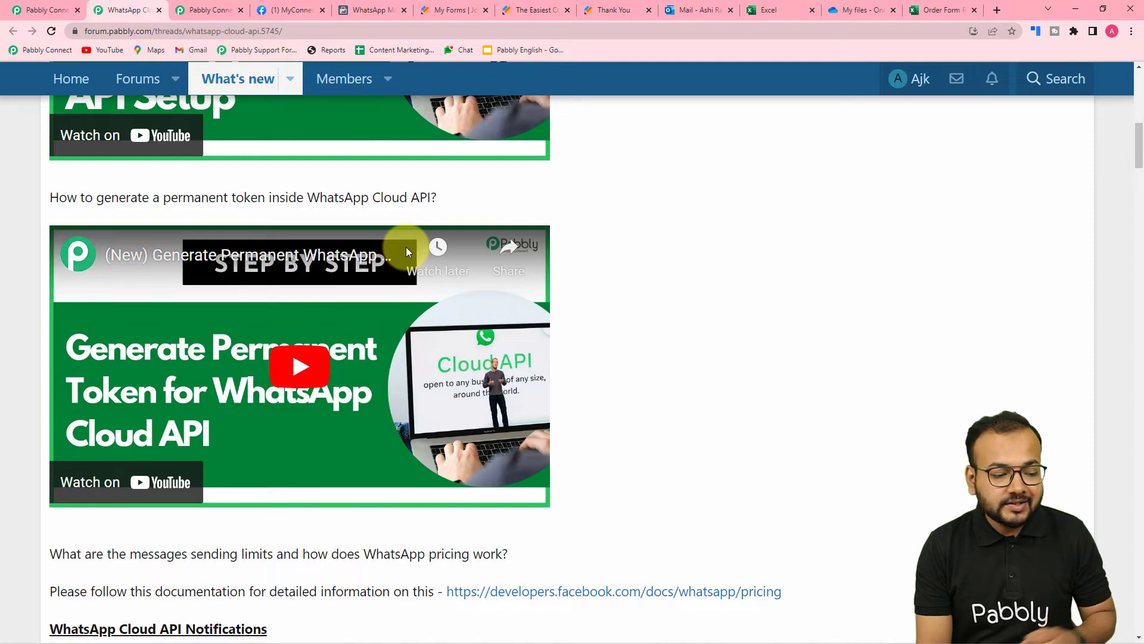
pyautogui.scroll(-7, 407, 249)
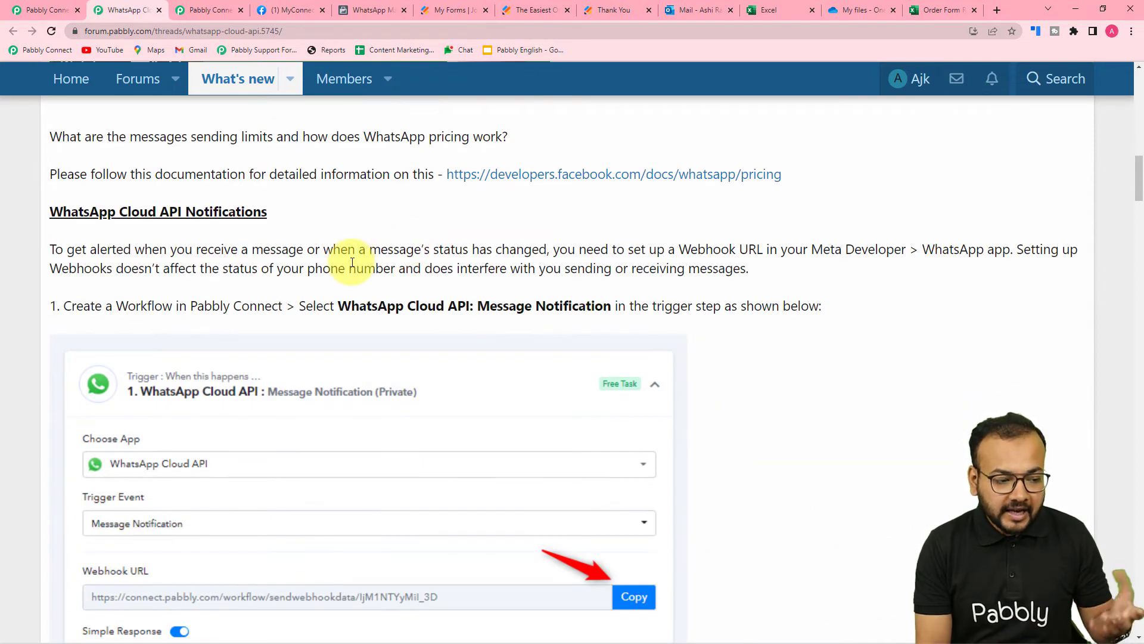
pyautogui.scroll(-14, 270, 292)
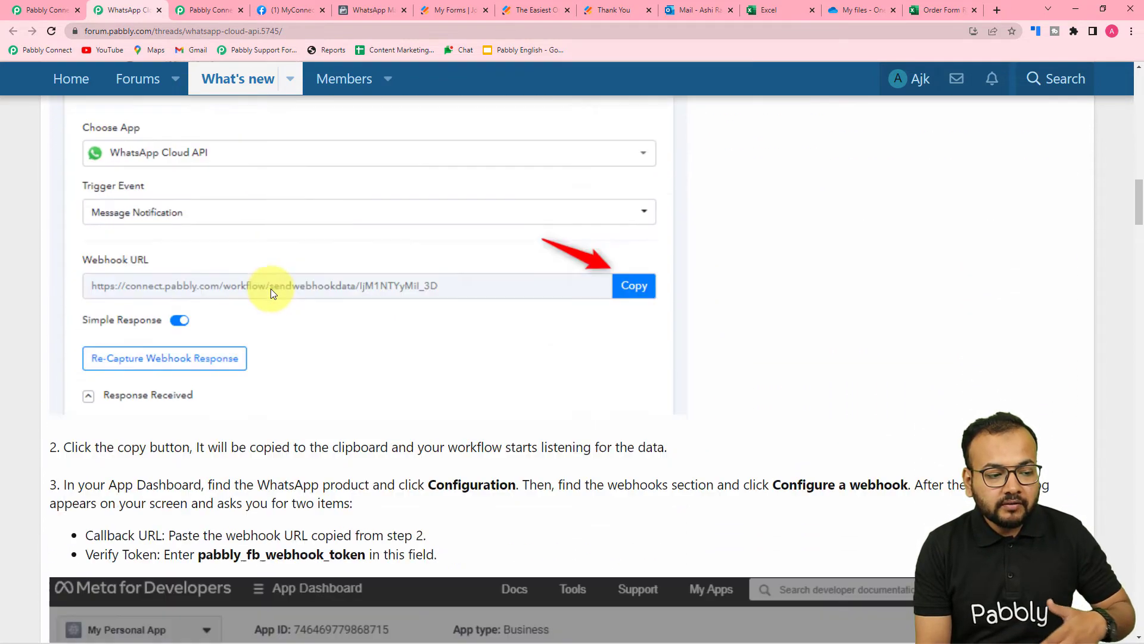
pyautogui.scroll(-16, 271, 291)
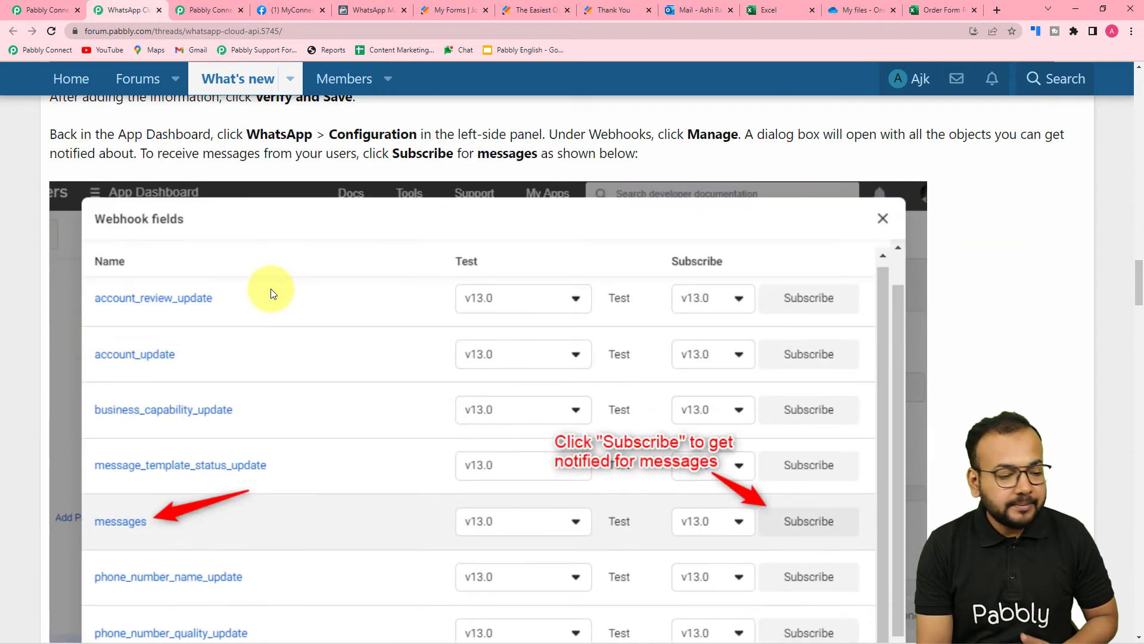
pyautogui.scroll(-15, 271, 292)
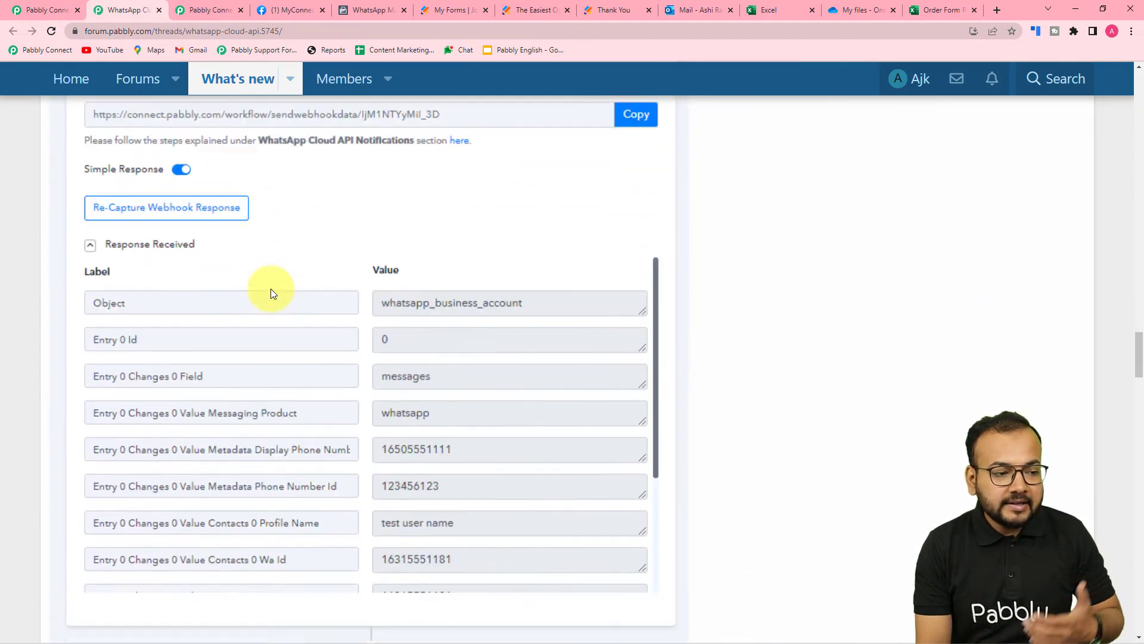
pyautogui.scroll(-4, 270, 288)
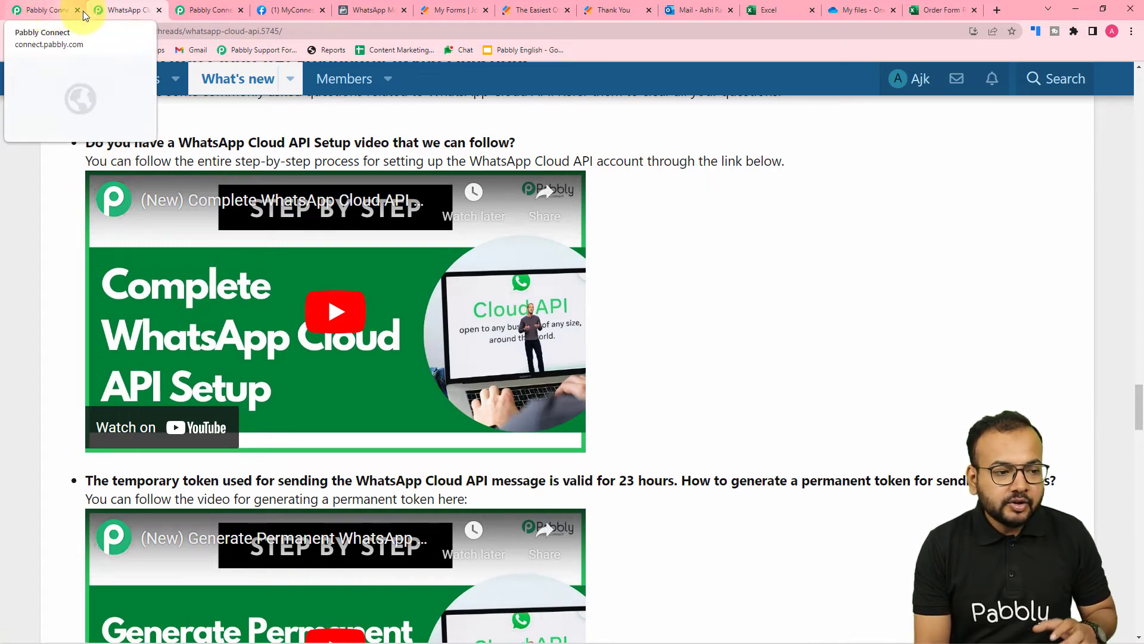
pyautogui.click(48, 10)
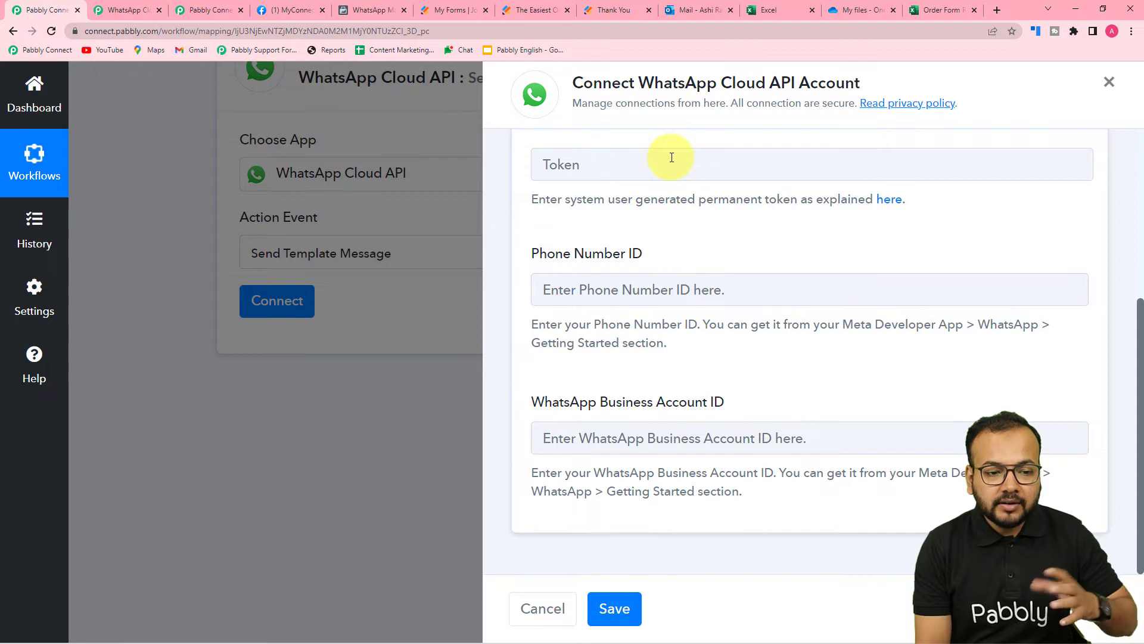
# Review the Meta WhatsApp Getting Started details and message templates, then return to Pabbly Connect
pyautogui.scroll(3, 681, 263)
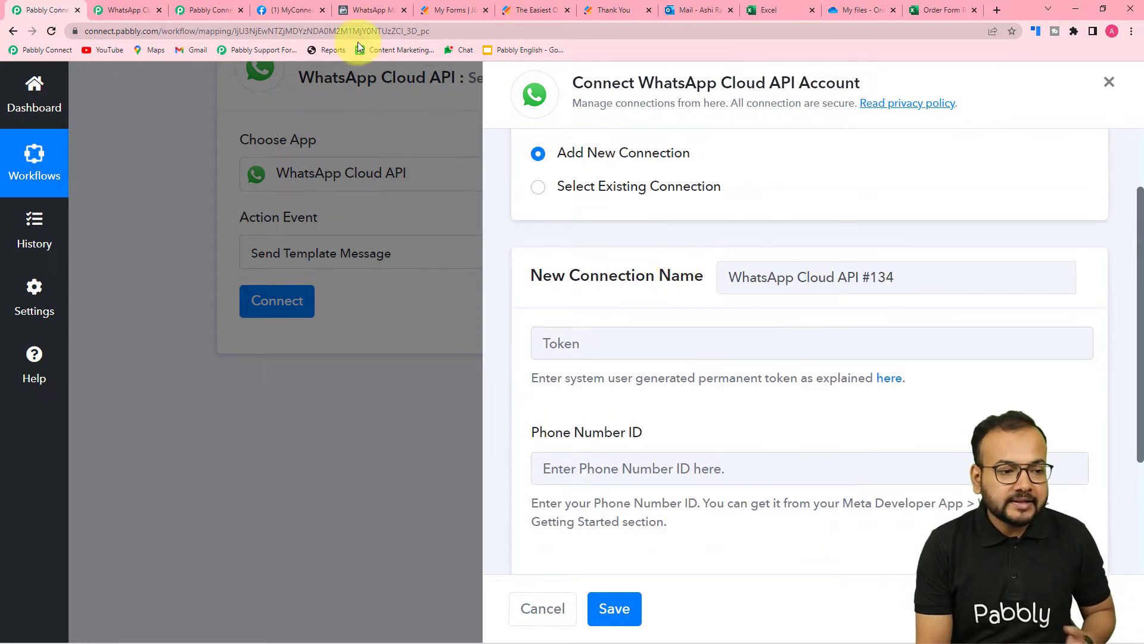
pyautogui.click(304, 6)
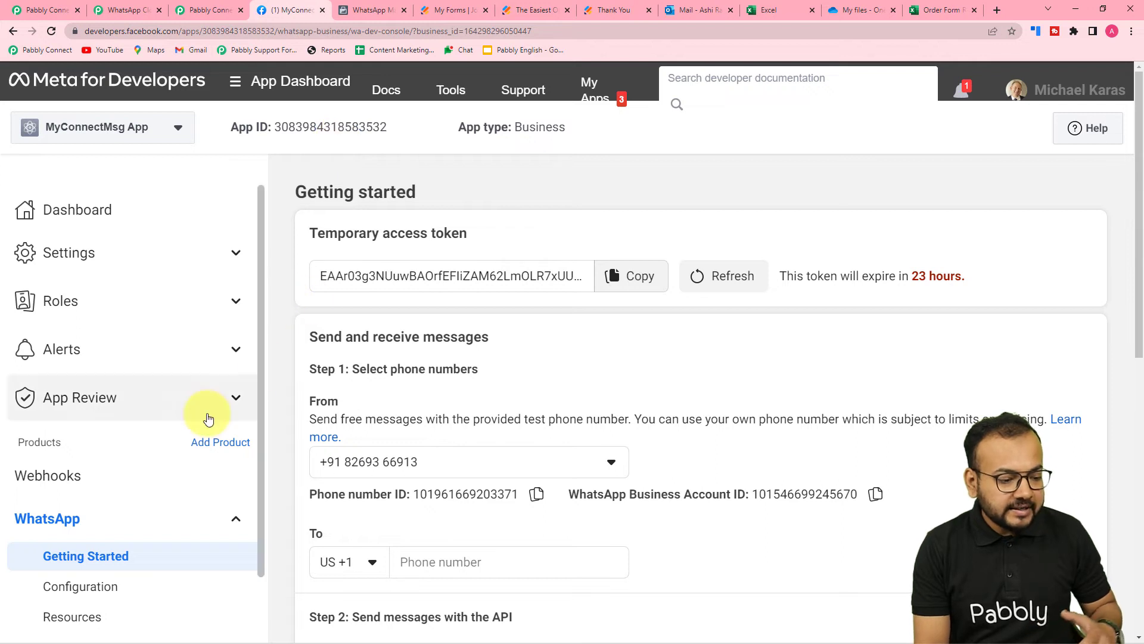
pyautogui.scroll(-1, 202, 426)
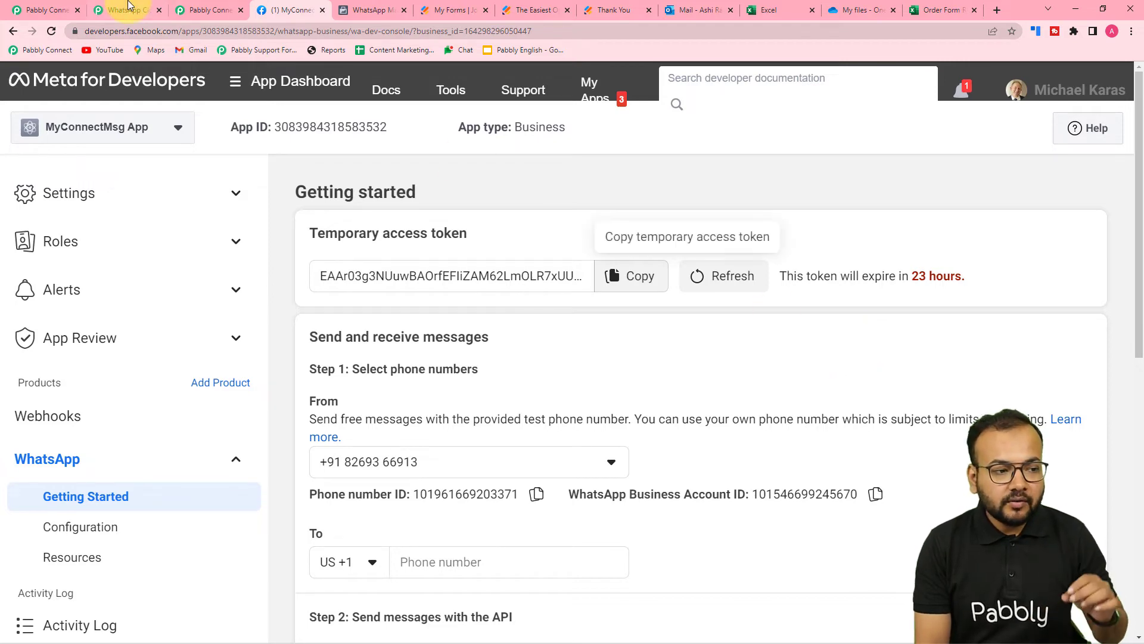
pyautogui.click(128, 10)
pyautogui.scroll(-4, 410, 336)
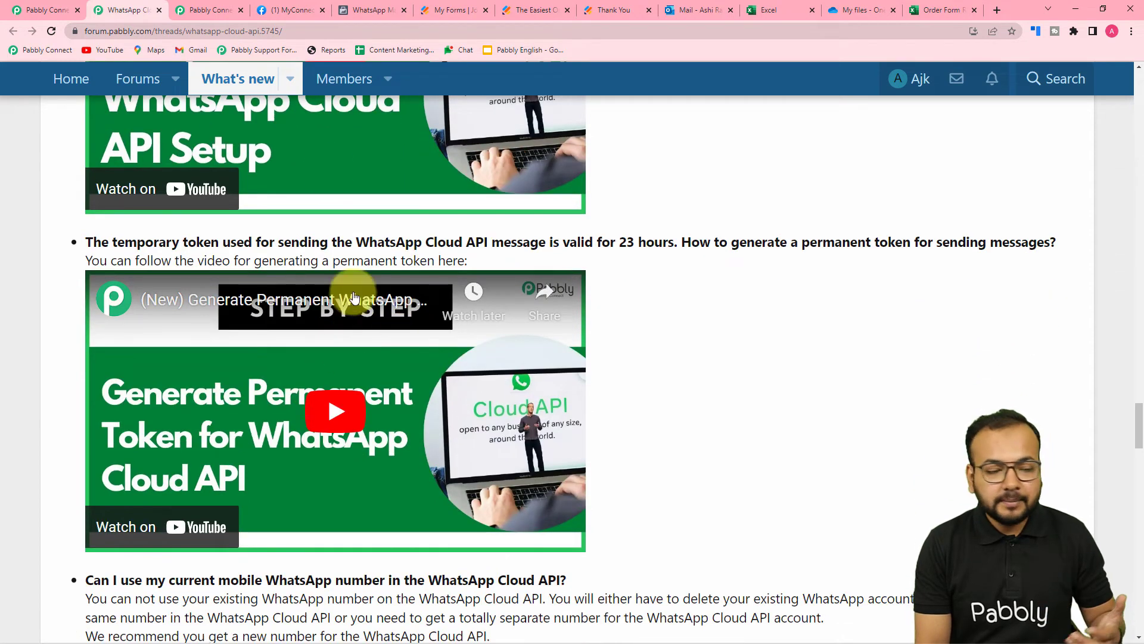
pyautogui.click(354, 12)
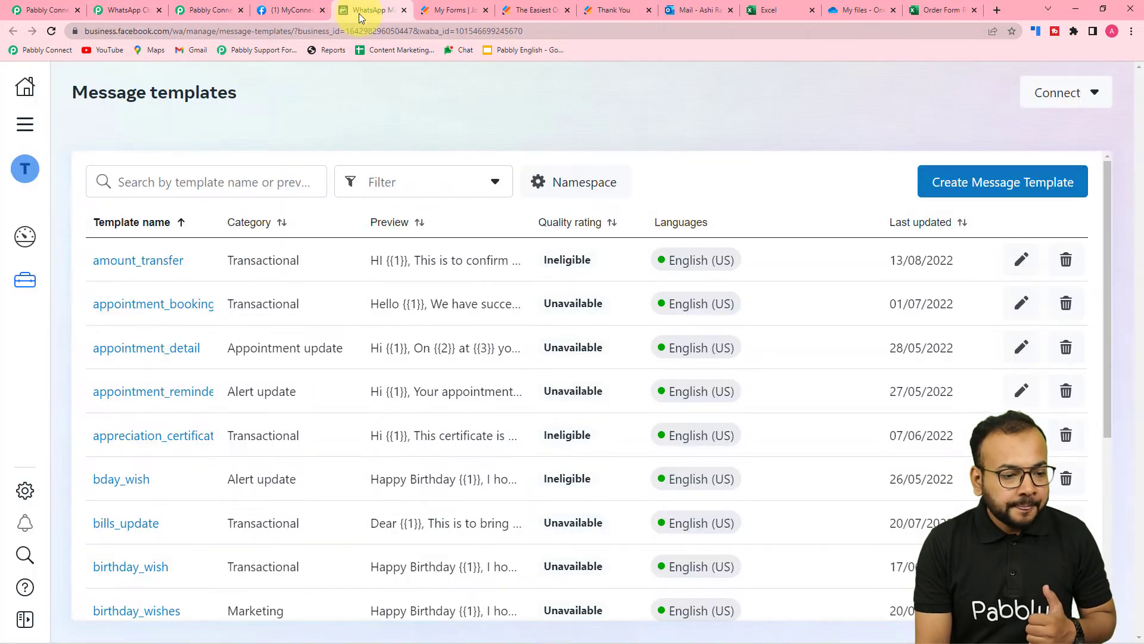
pyautogui.click(289, 11)
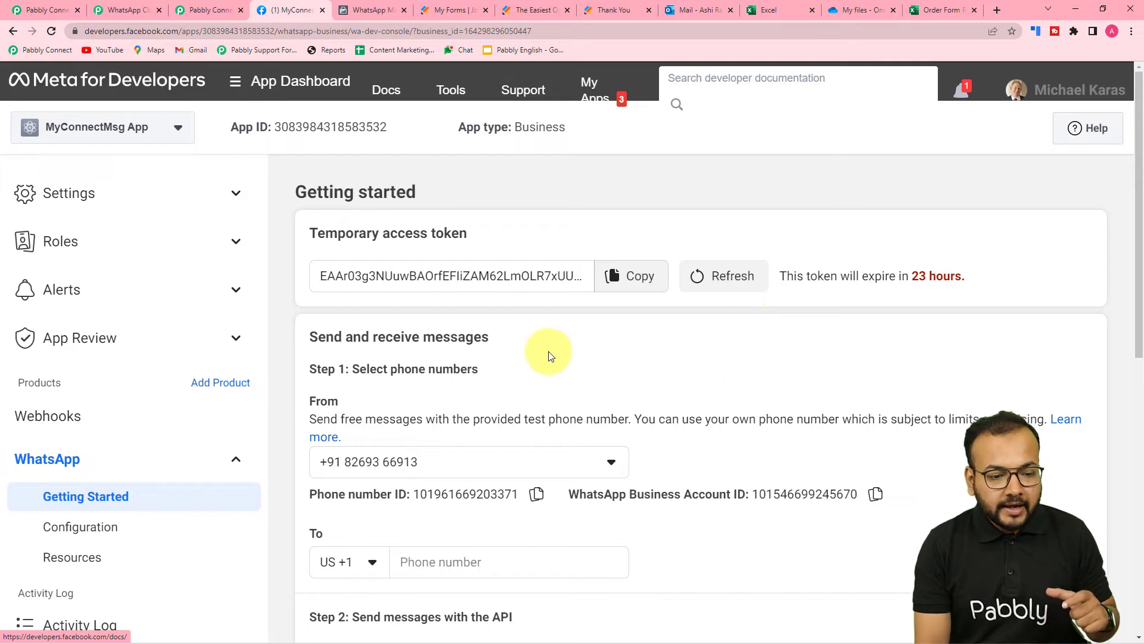
pyautogui.click(48, 10)
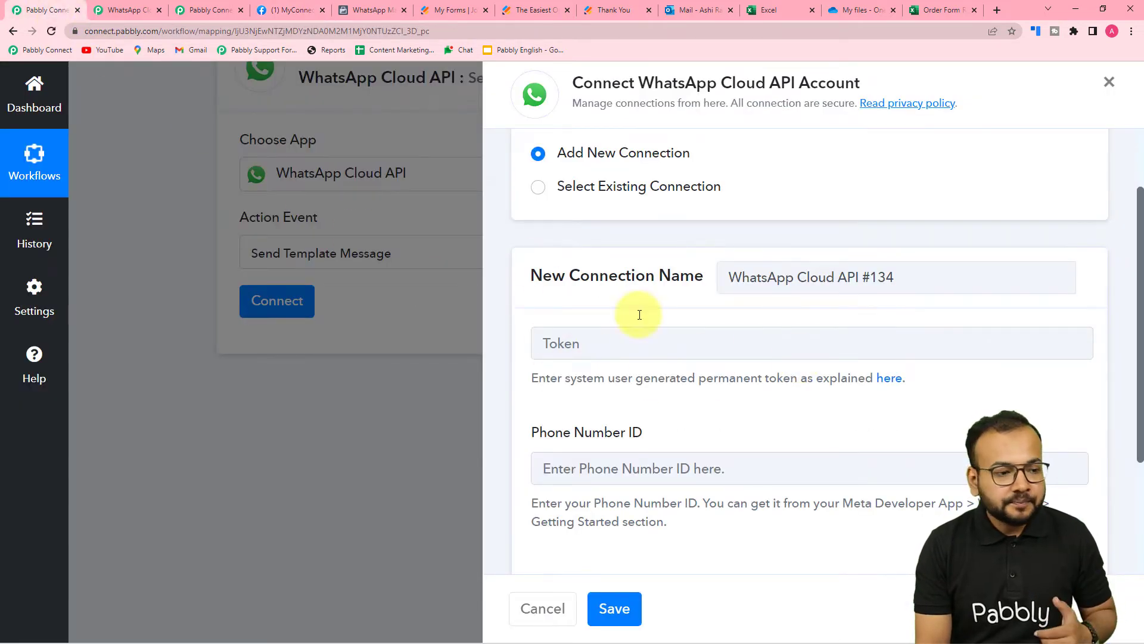
# Copy the Phone number ID from the Meta Getting Started page into the Phone Number ID field
pyautogui.click(285, 6)
pyautogui.scroll(-3, 445, 392)
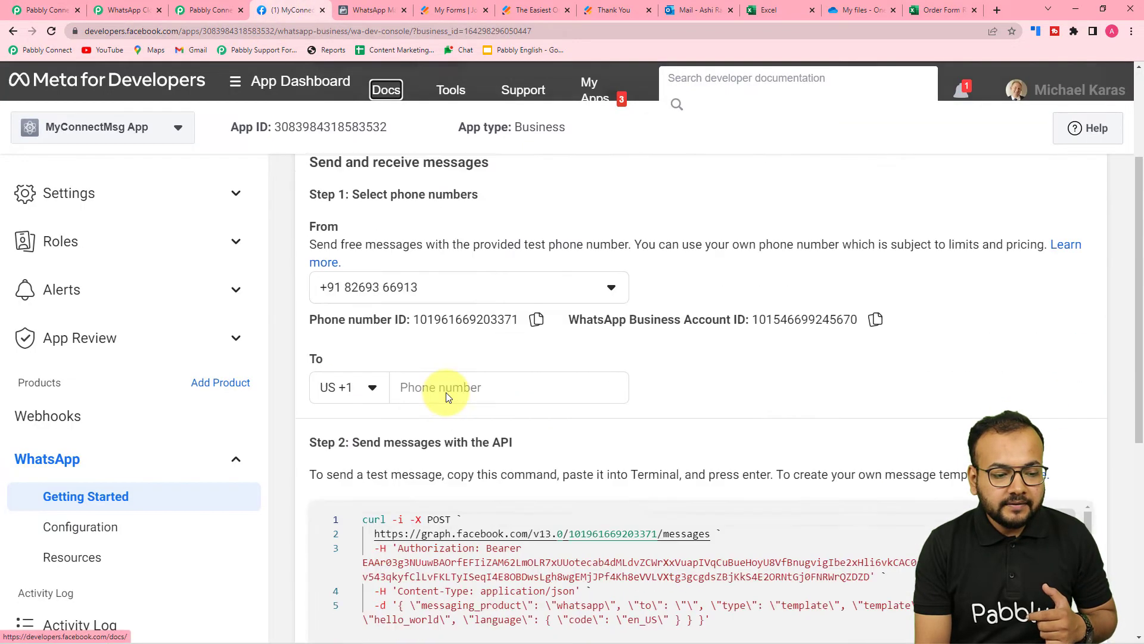
pyautogui.click(537, 314)
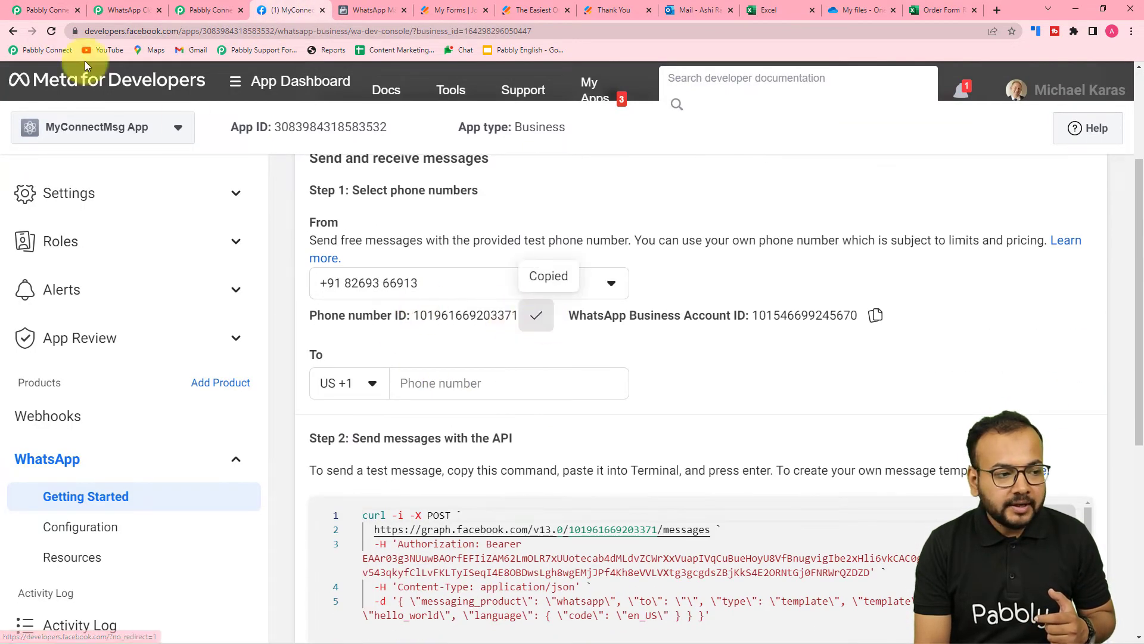
pyautogui.click(47, 10)
pyautogui.scroll(-2, 549, 409)
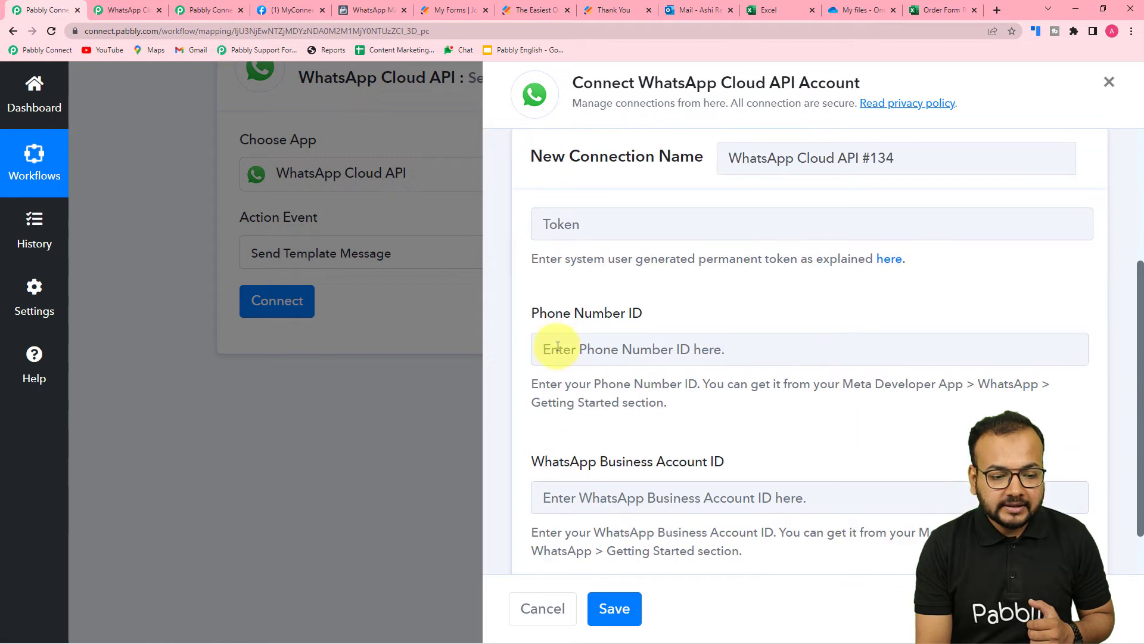
pyautogui.rightClick(553, 347)
pyautogui.click(624, 447)
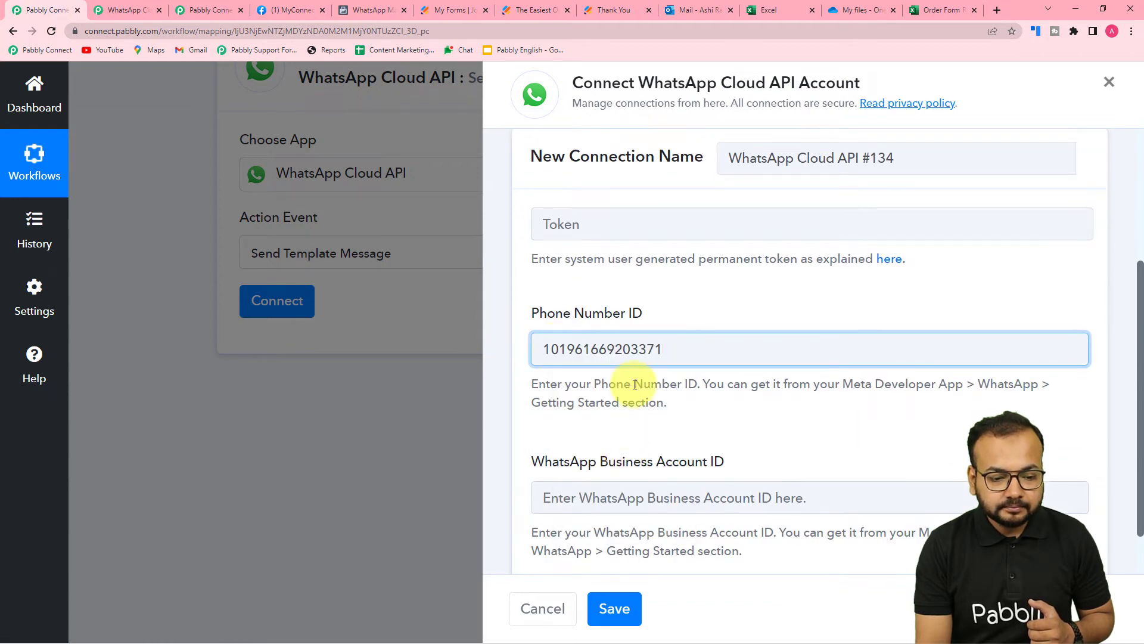
# Copy the WhatsApp Business Account ID from Meta into its field in the connection form
pyautogui.click(268, 13)
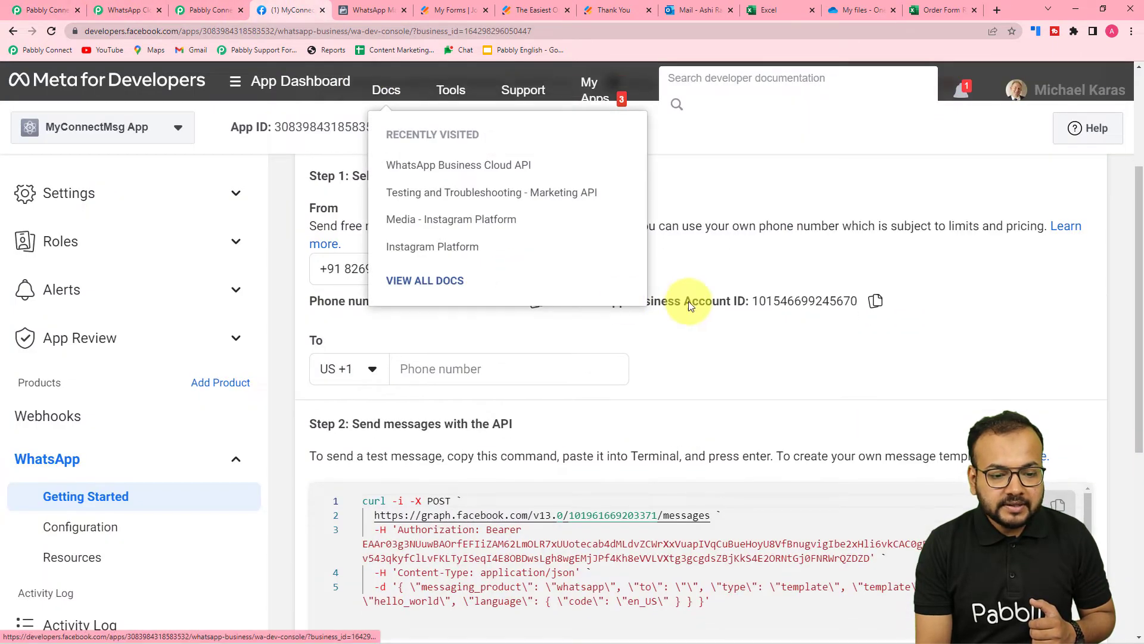
pyautogui.scroll(-2, 684, 219)
pyautogui.click(874, 199)
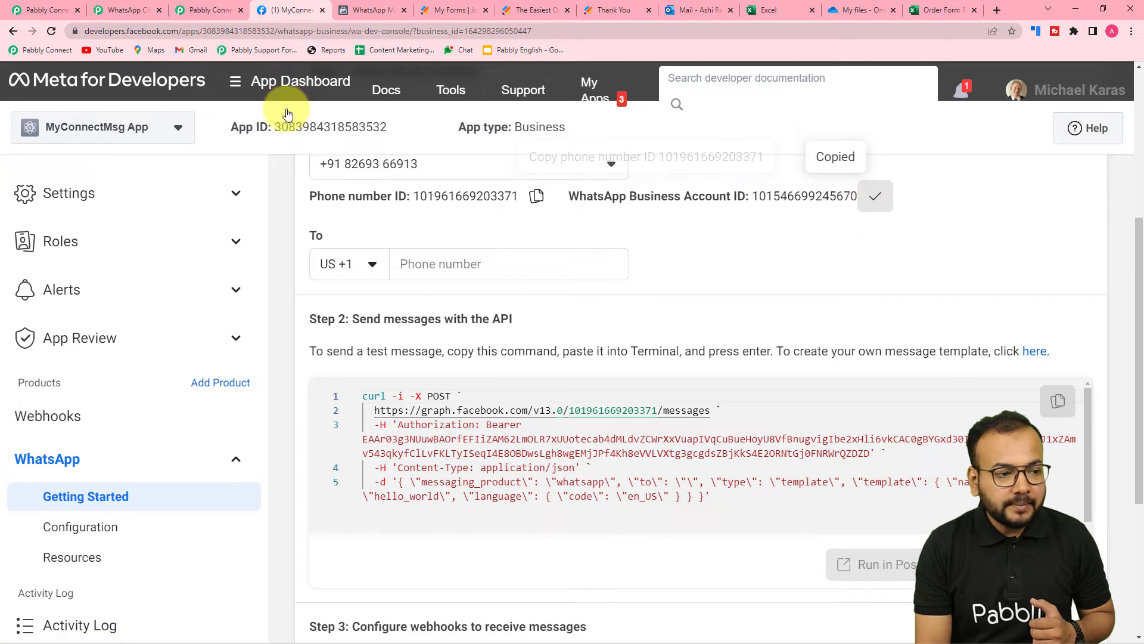
pyautogui.click(45, 10)
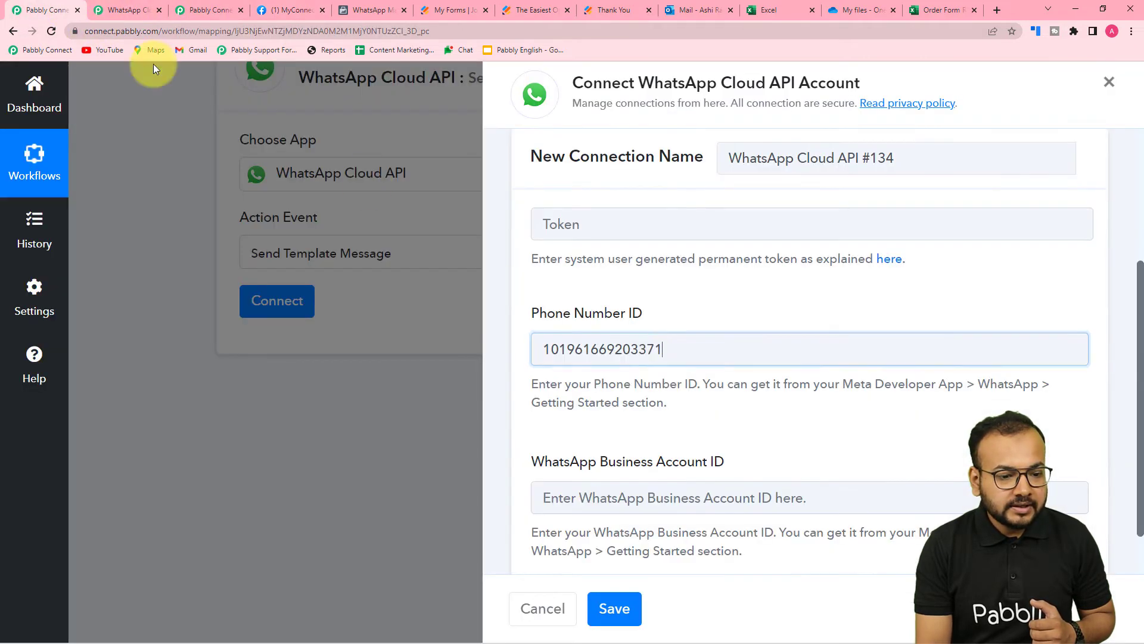
pyautogui.scroll(-1, 606, 495)
pyautogui.click(607, 439)
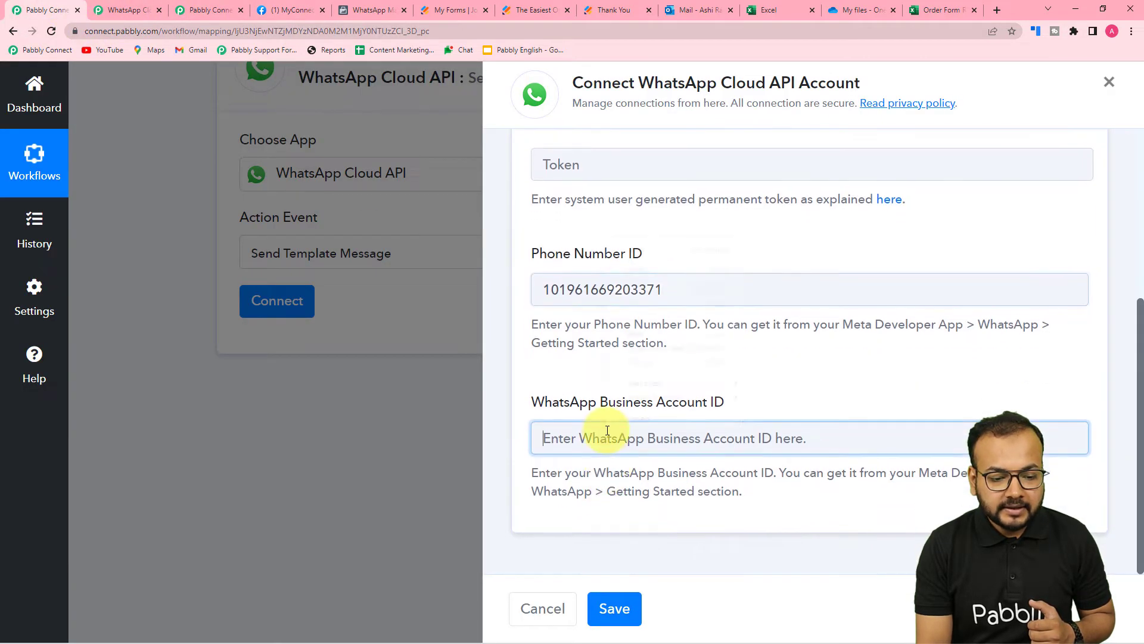
pyautogui.rightClick(607, 430)
pyautogui.click(637, 334)
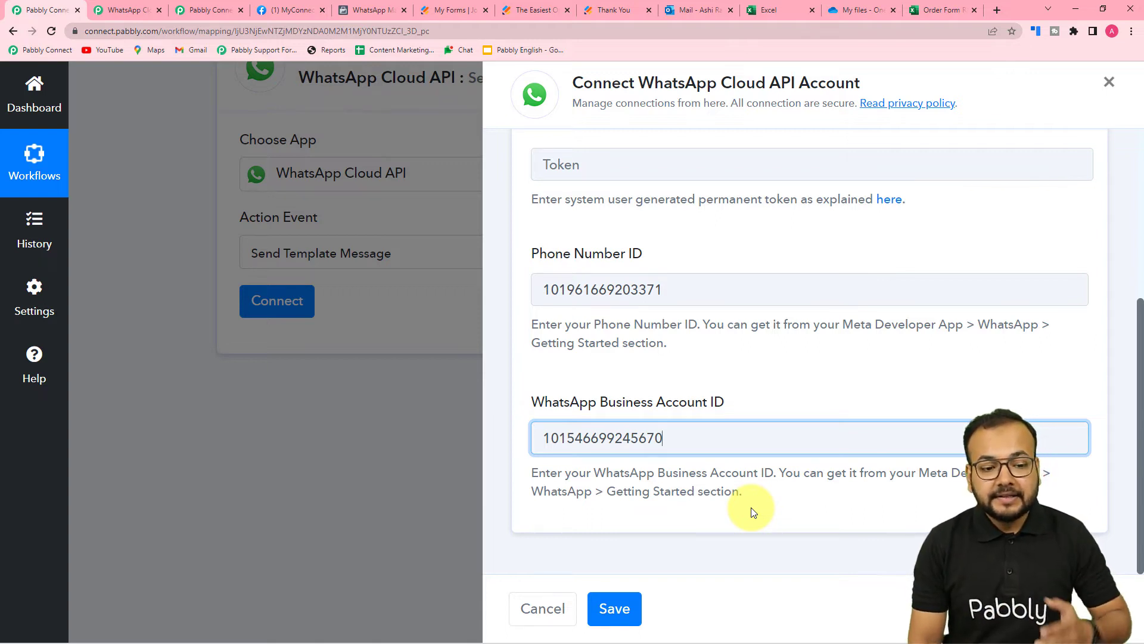
pyautogui.scroll(2, 743, 486)
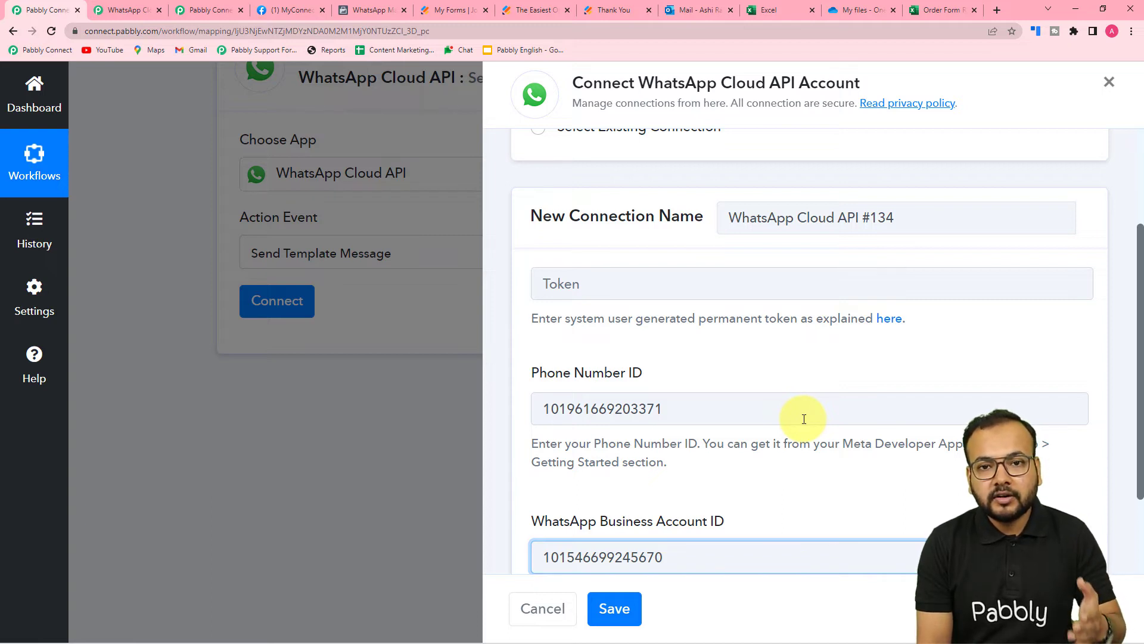
pyautogui.scroll(2, 804, 418)
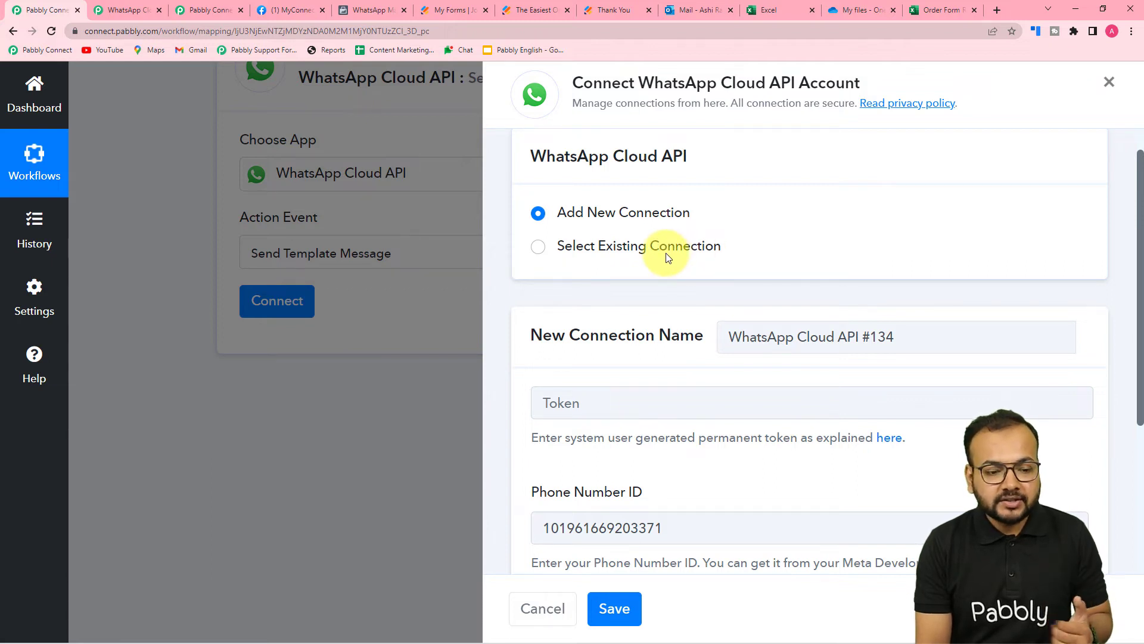
# Switch the step to the existing 'WhatsApp Cloud API Final' connection and save it
pyautogui.click(539, 249)
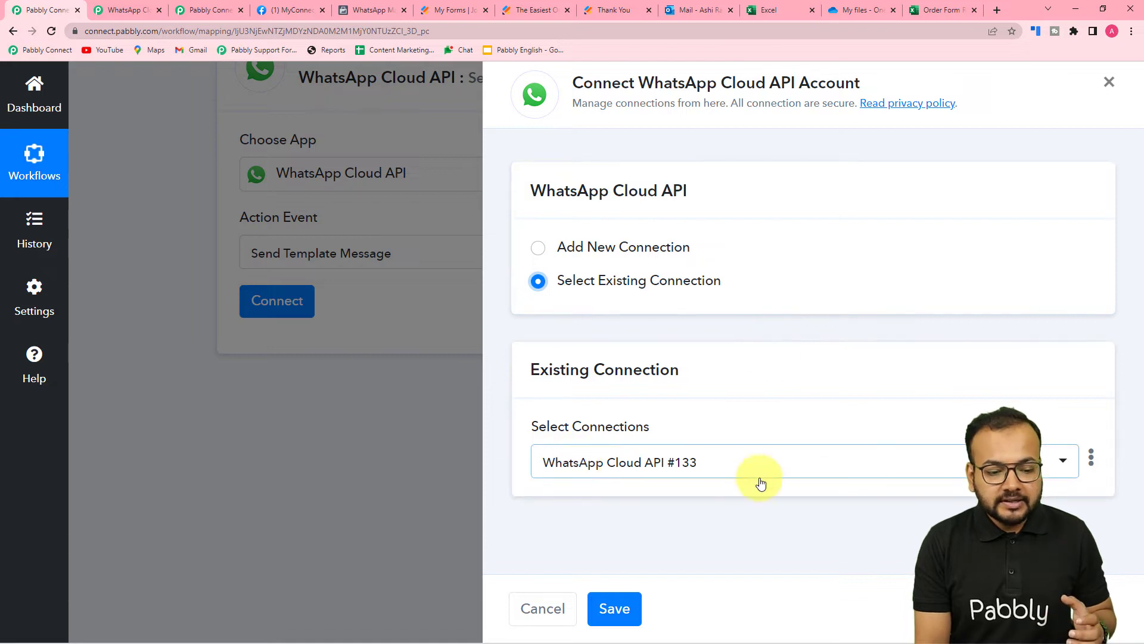
pyautogui.click(669, 474)
pyautogui.scroll(-20, 668, 474)
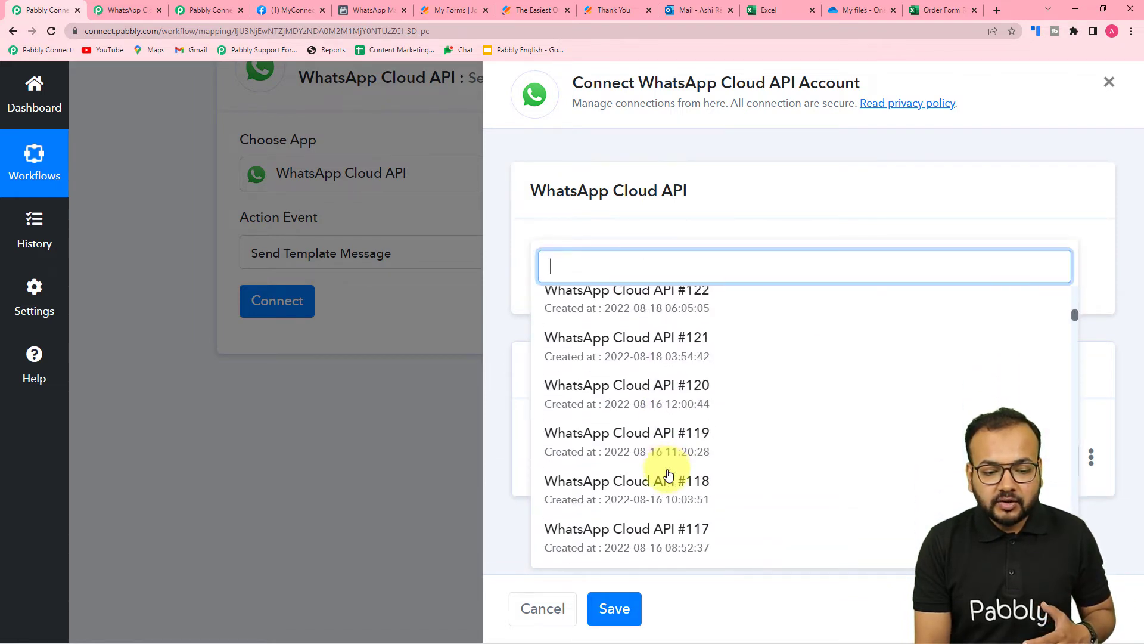
pyautogui.scroll(-20, 668, 474)
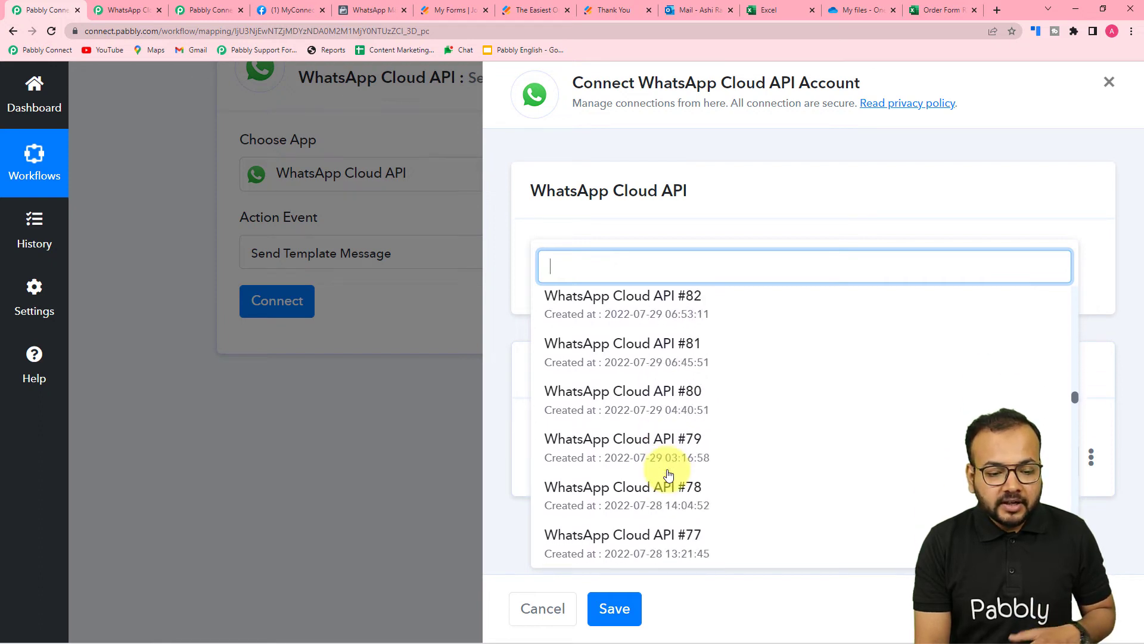
pyautogui.scroll(-20, 669, 474)
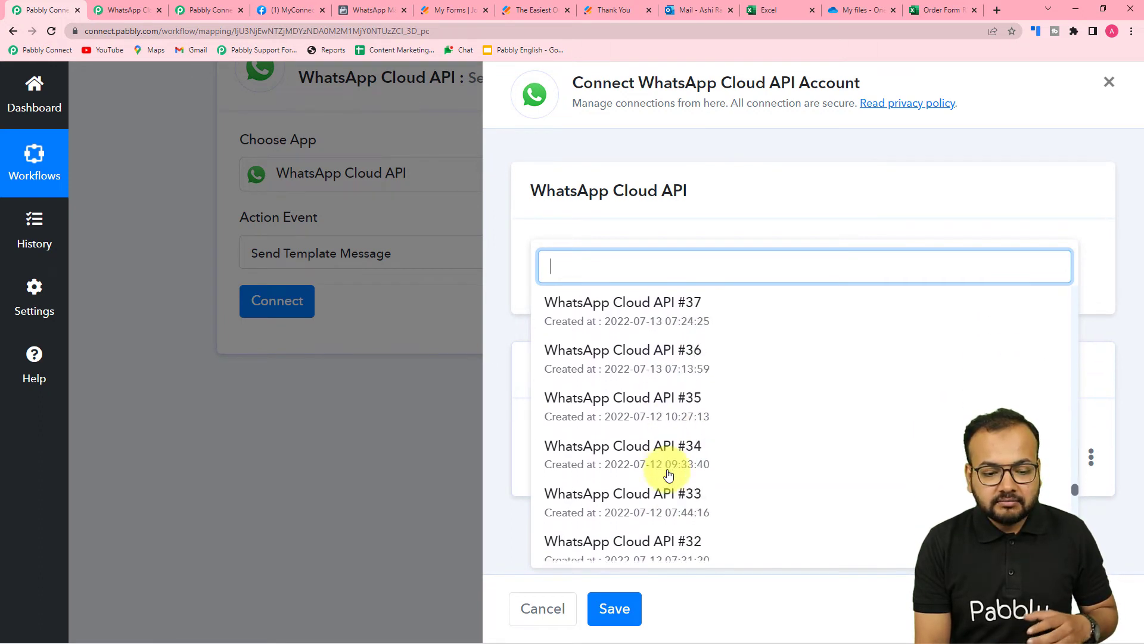
pyautogui.scroll(-8, 668, 474)
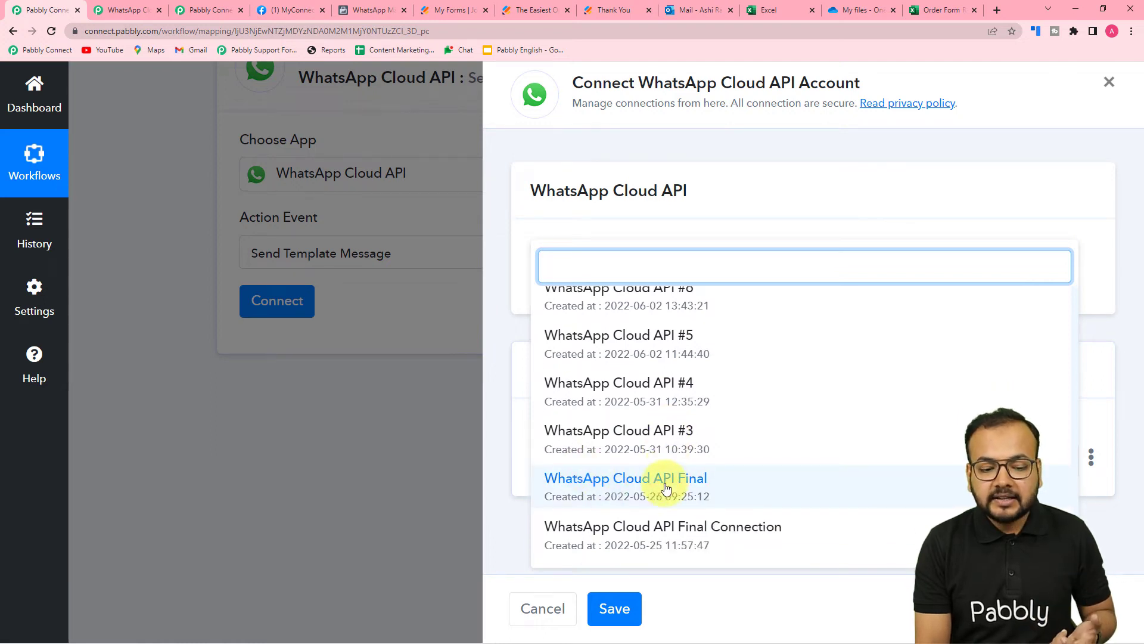
pyautogui.click(663, 480)
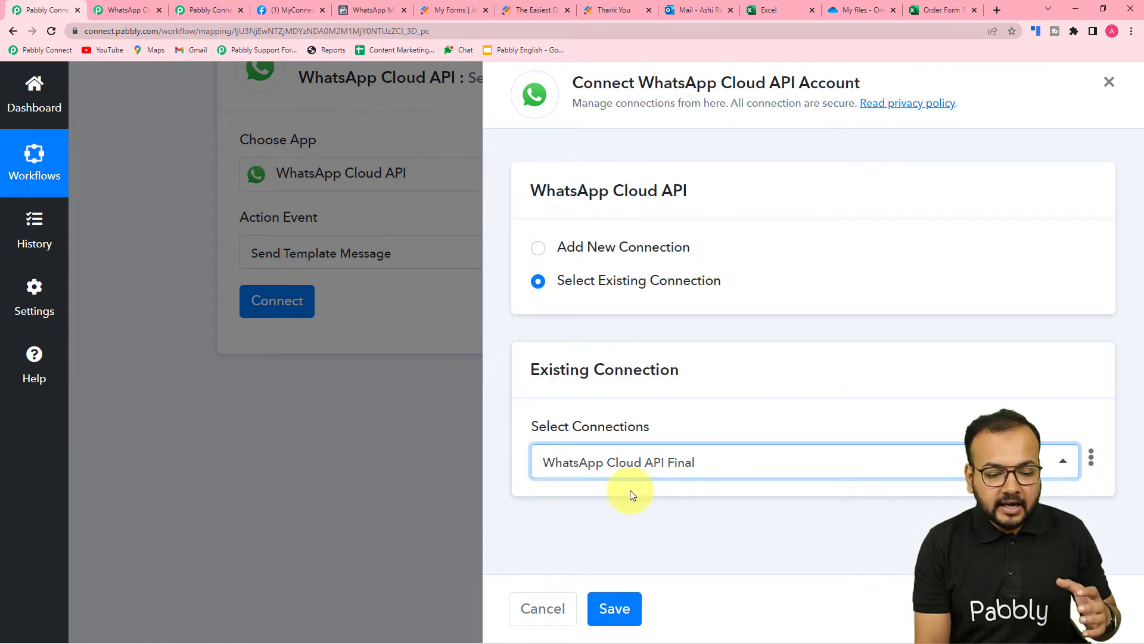
pyautogui.click(607, 616)
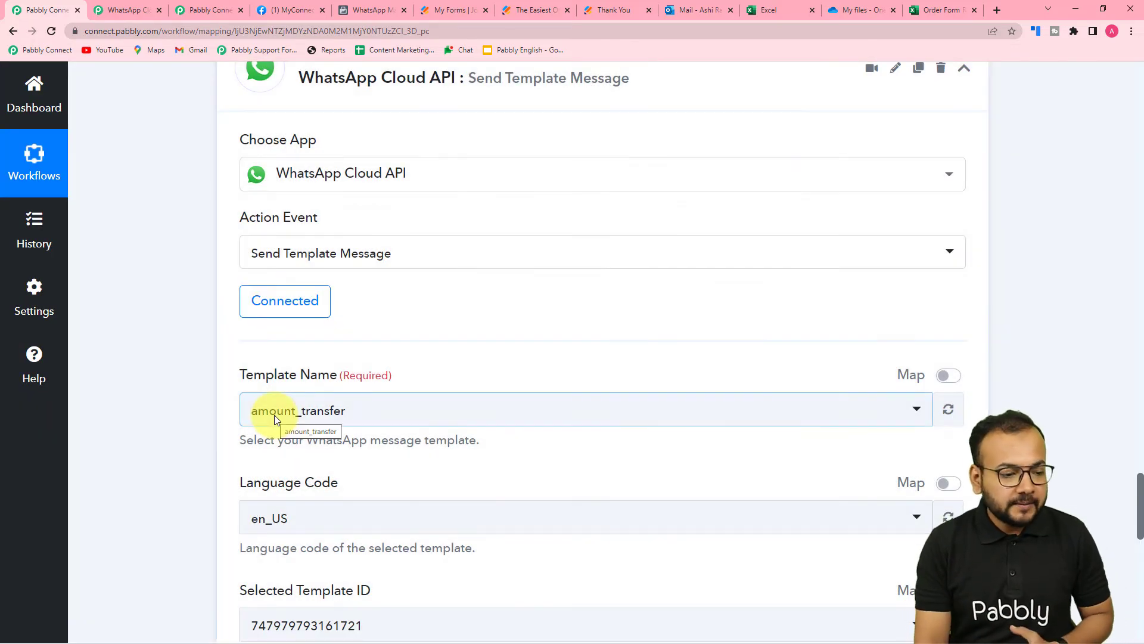
pyautogui.scroll(-3, 274, 415)
pyautogui.scroll(-2, 341, 233)
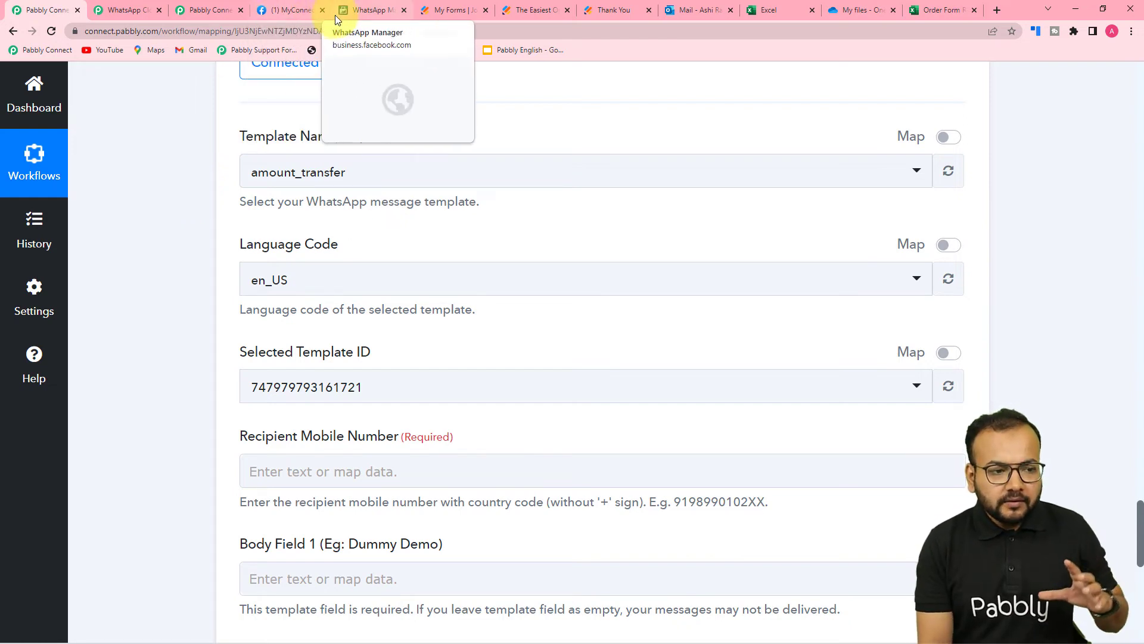
# Find form_submission_received in WhatsApp Manager's Message templates and view its {{1}}/{{2}} body
pyautogui.click(305, 11)
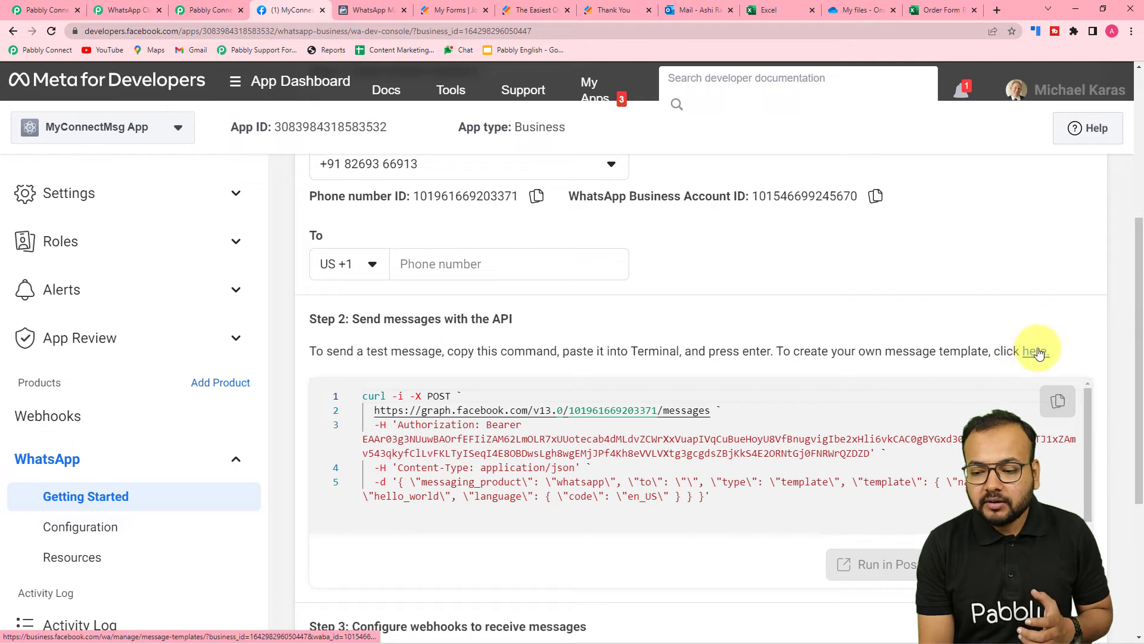
pyautogui.click(393, 9)
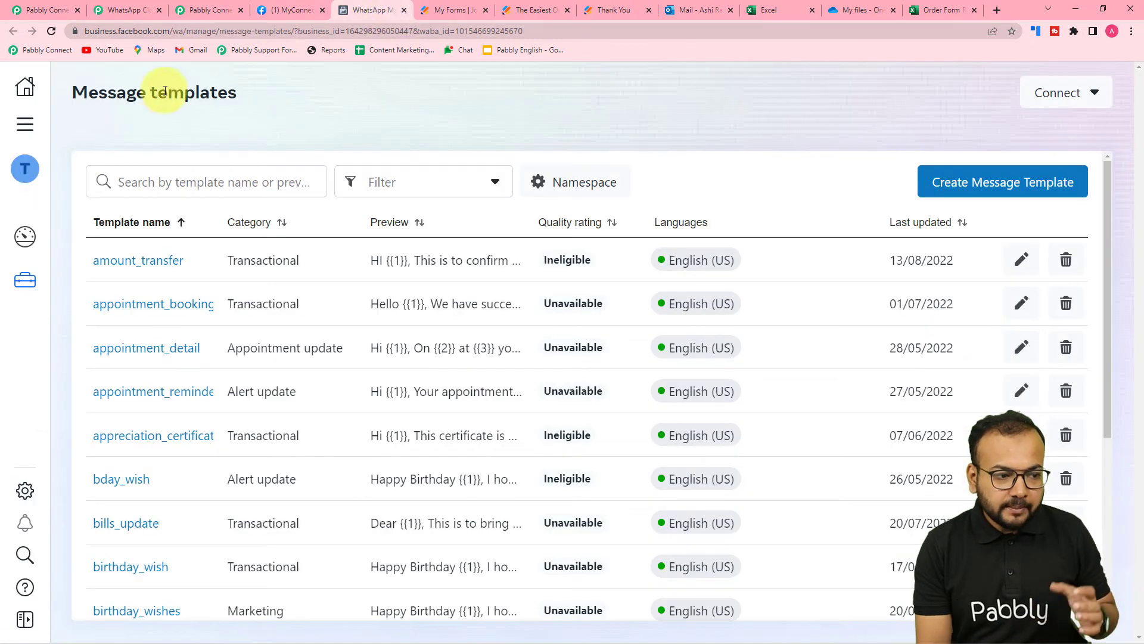
pyautogui.scroll(-6, 306, 369)
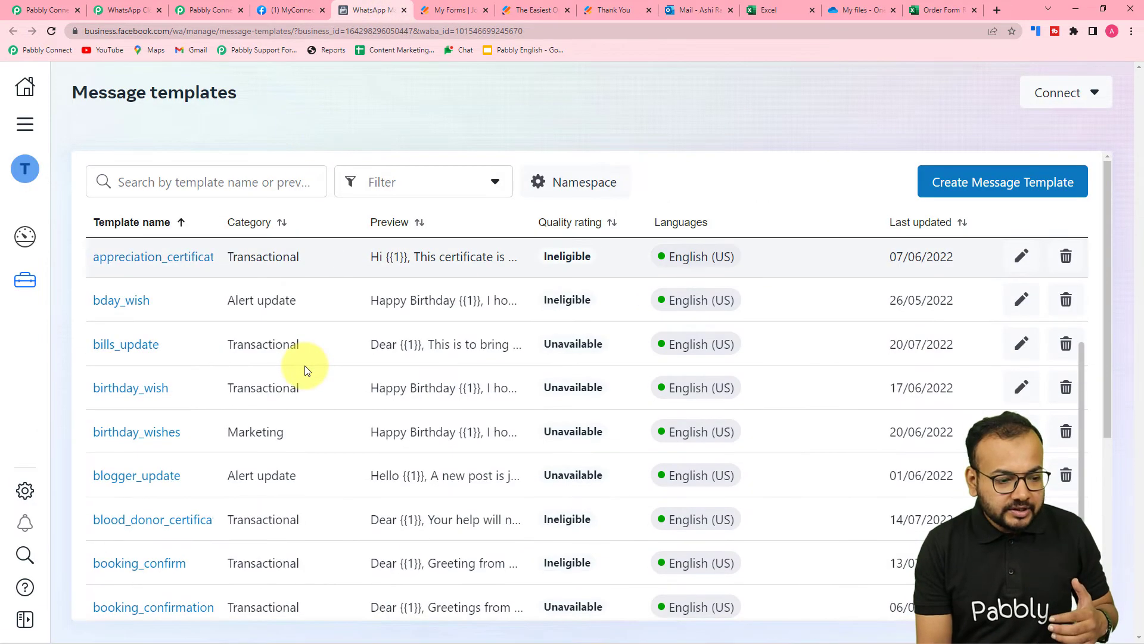
pyautogui.scroll(-1, 191, 368)
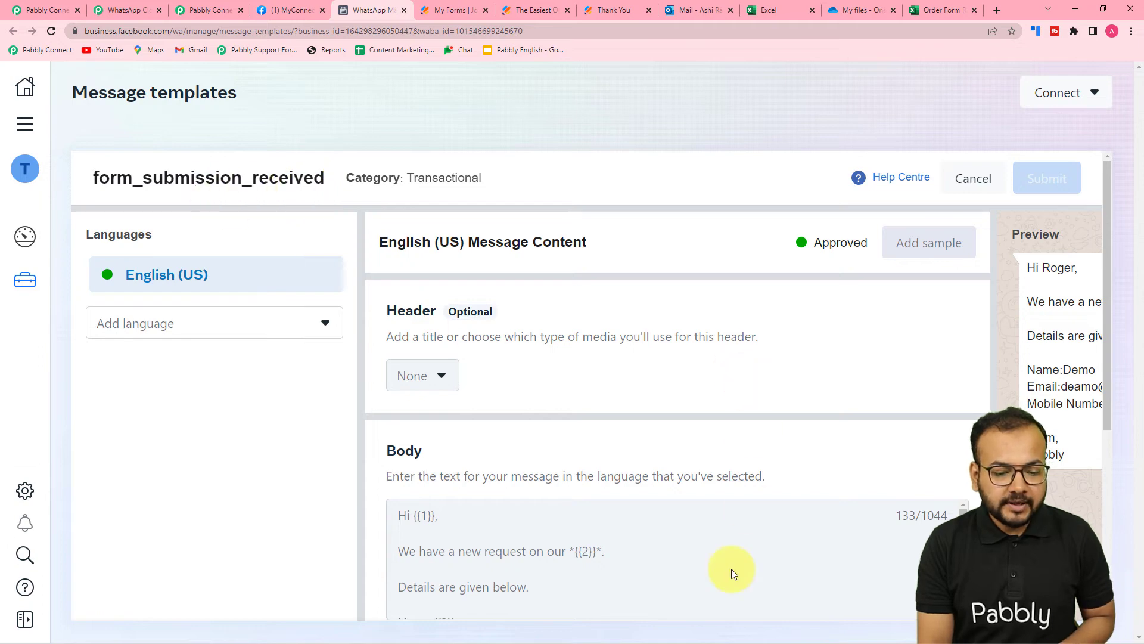
pyautogui.scroll(-3, 731, 568)
pyautogui.scroll(-5, 760, 562)
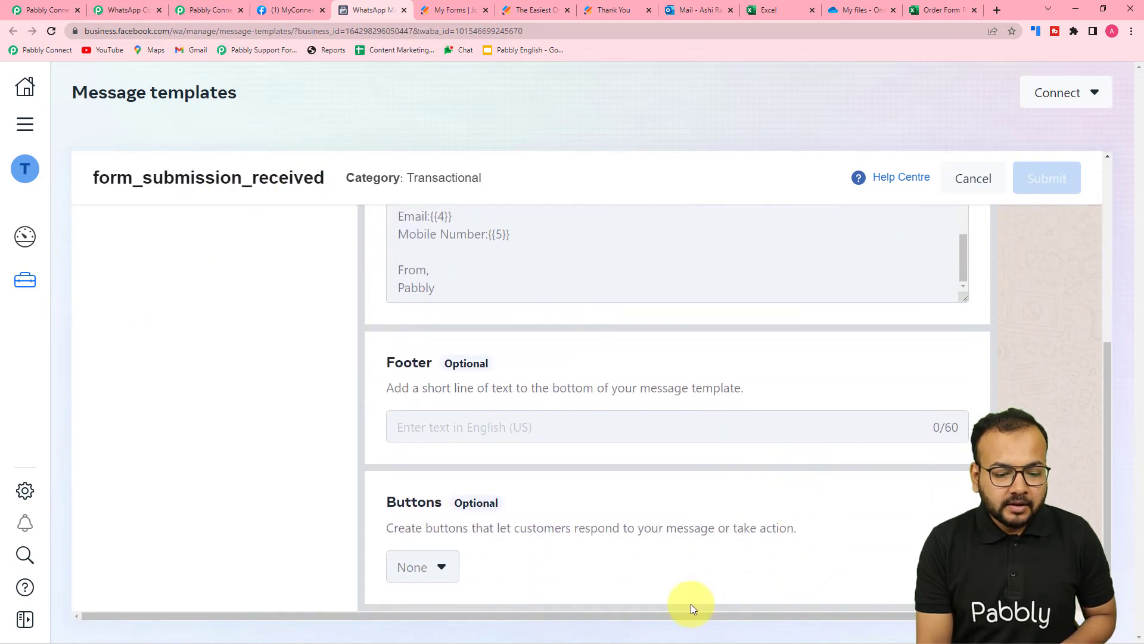
pyautogui.hscroll(3, 680, 614)
pyautogui.scroll(5, 907, 355)
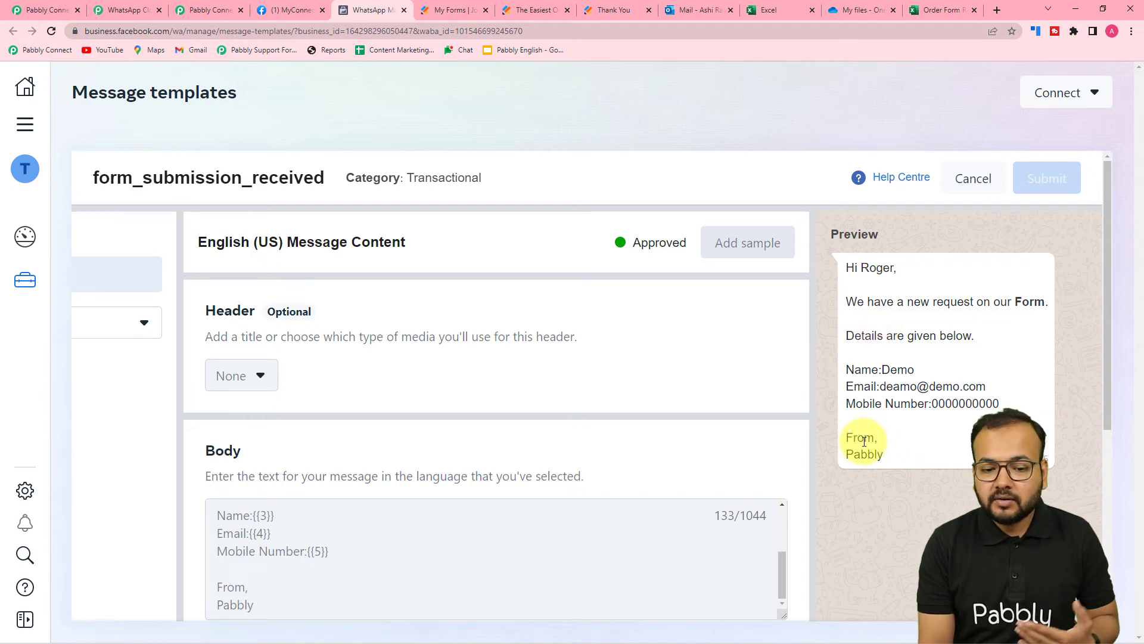
pyautogui.scroll(-2, 864, 441)
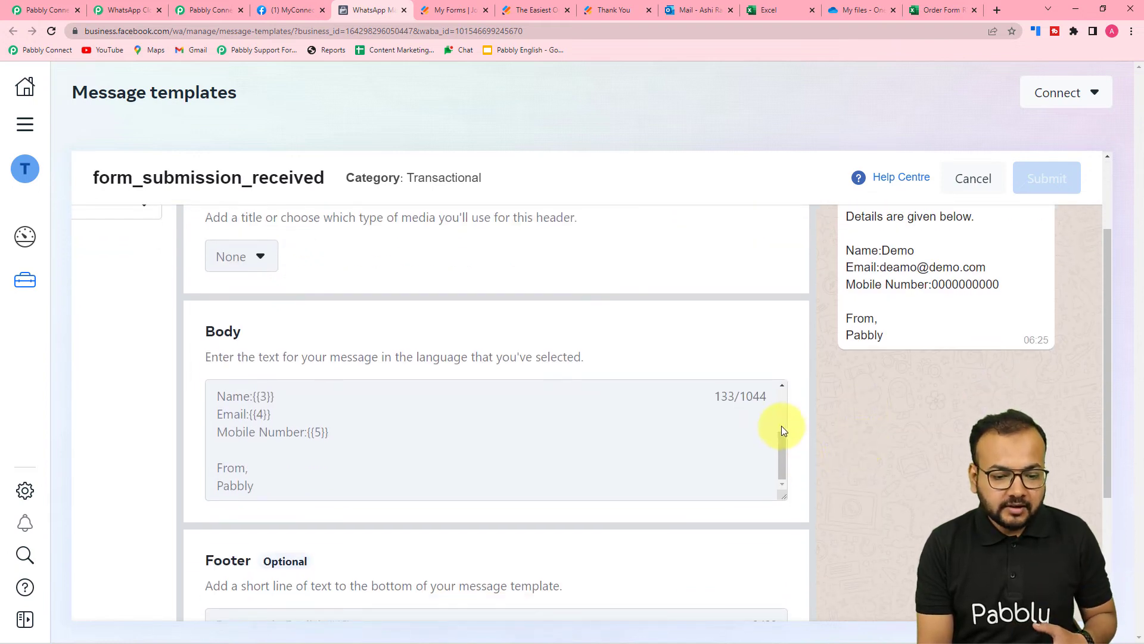
pyautogui.scroll(2, 781, 425)
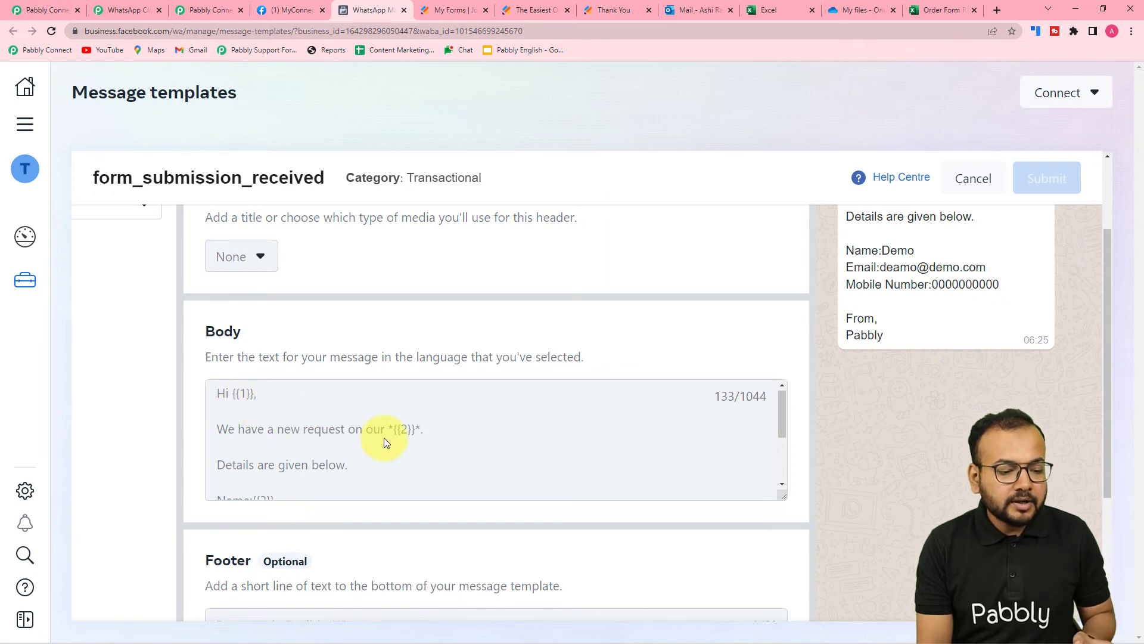
pyautogui.scroll(-3, 399, 437)
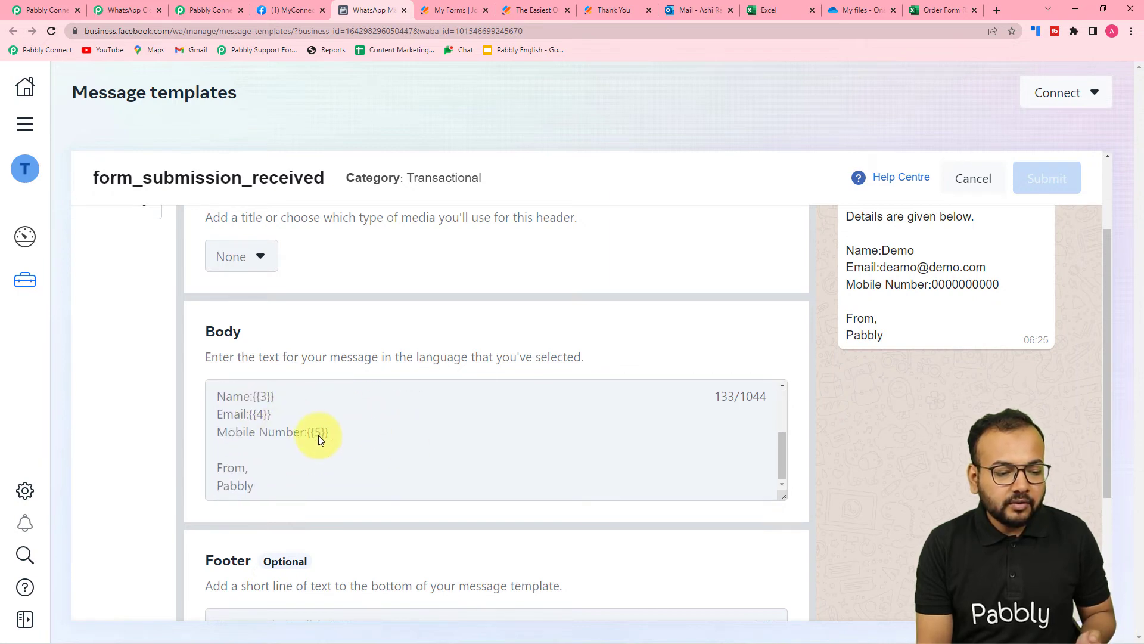
pyautogui.scroll(3, 318, 435)
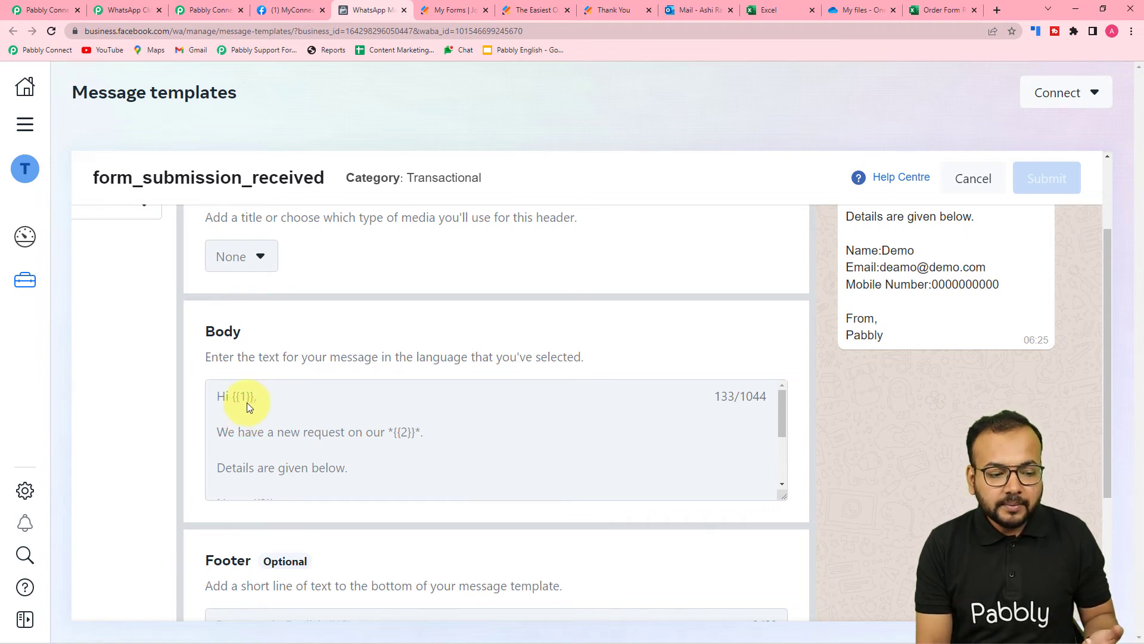
pyautogui.scroll(-1, 306, 427)
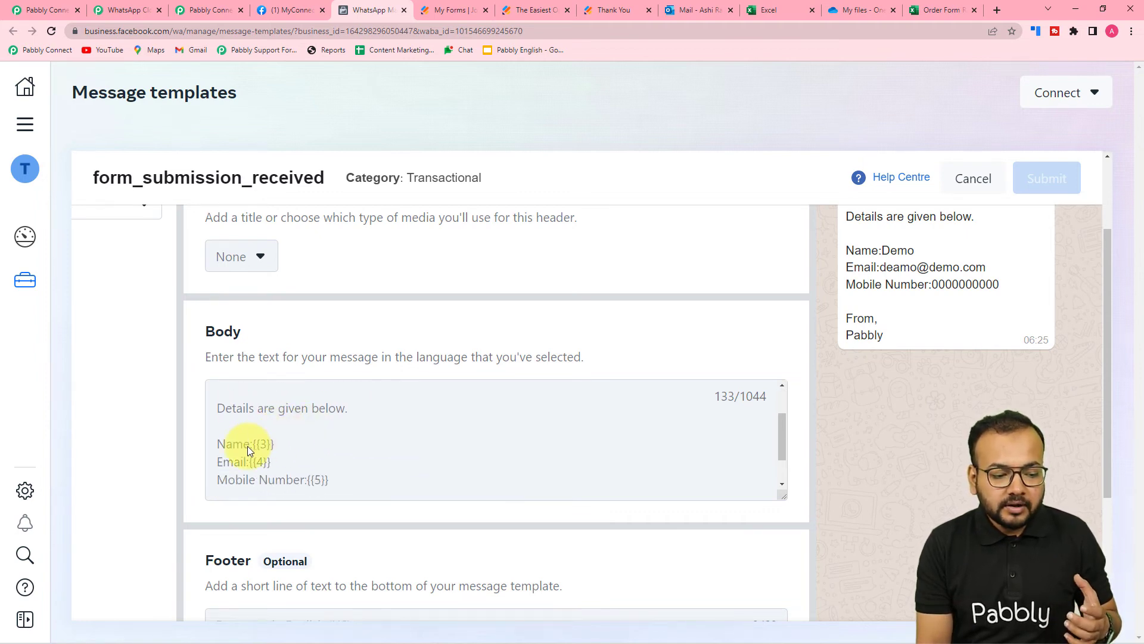
pyautogui.scroll(-1, 247, 446)
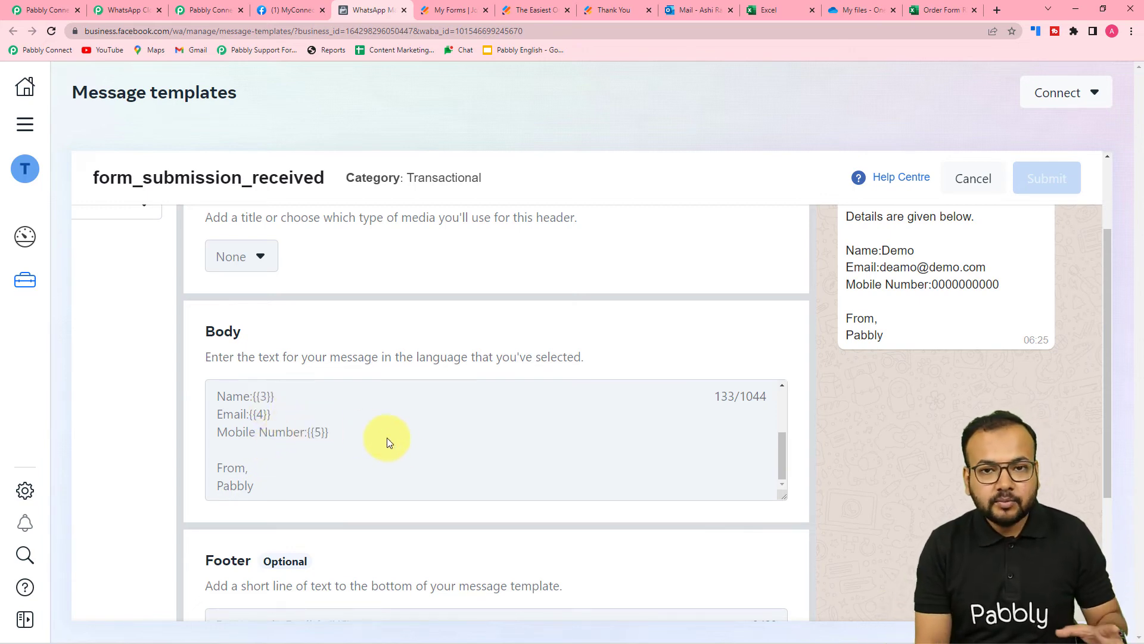
pyautogui.scroll(-1, 400, 451)
pyautogui.scroll(2, 438, 448)
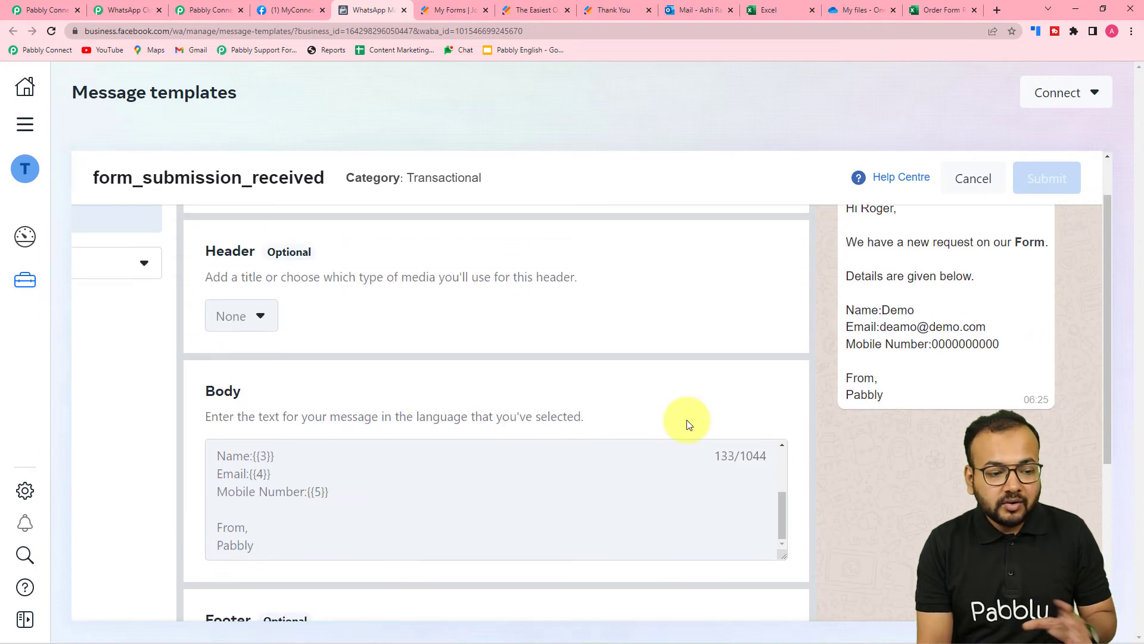
pyautogui.scroll(1, 709, 417)
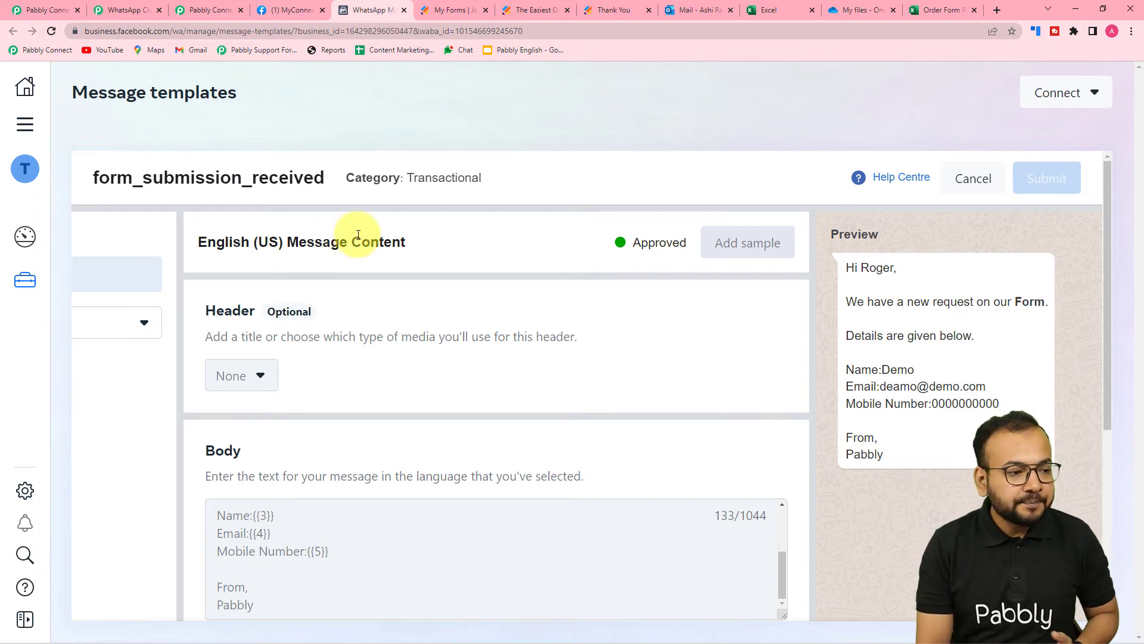
# Set the Template Name to form_submission_received, found by searching 'for'
pyautogui.click(43, 10)
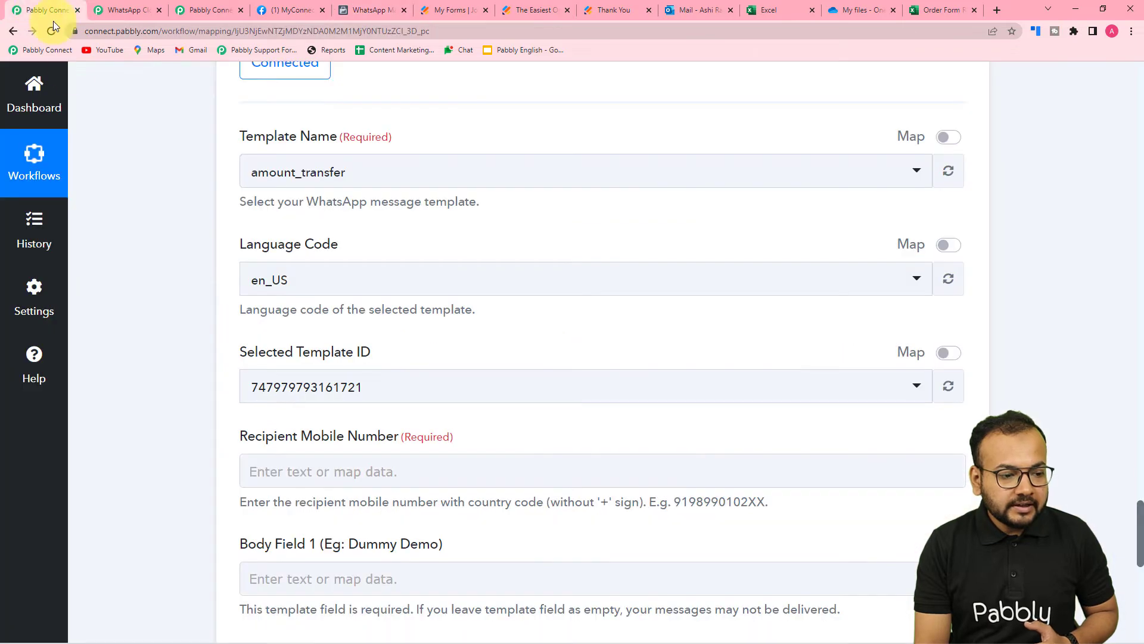
pyautogui.click(379, 185)
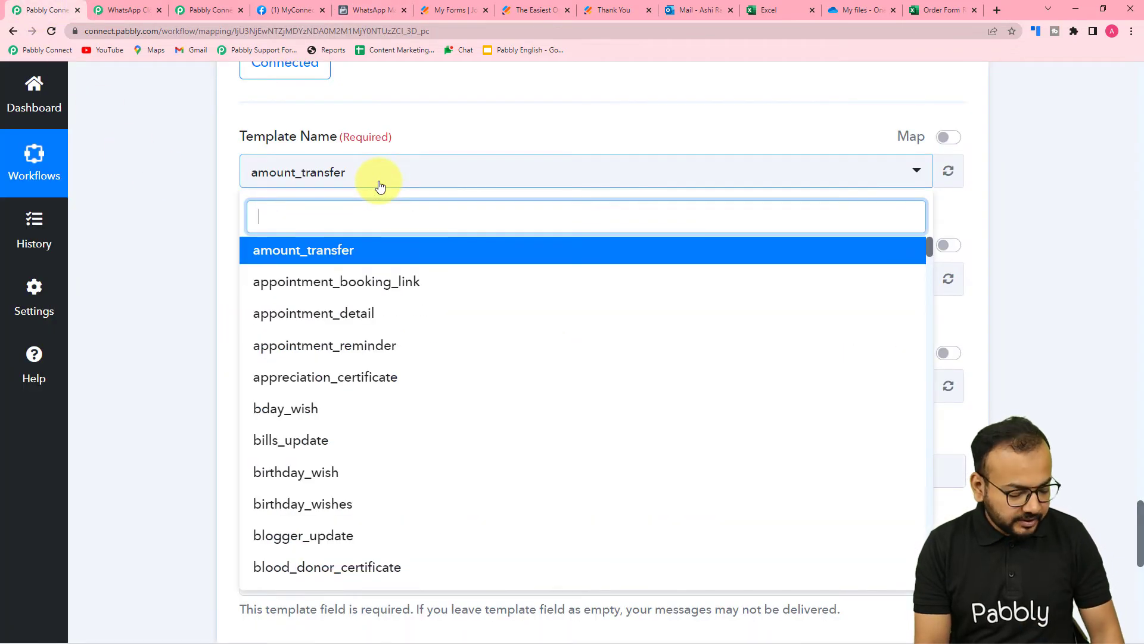
pyautogui.write('f')
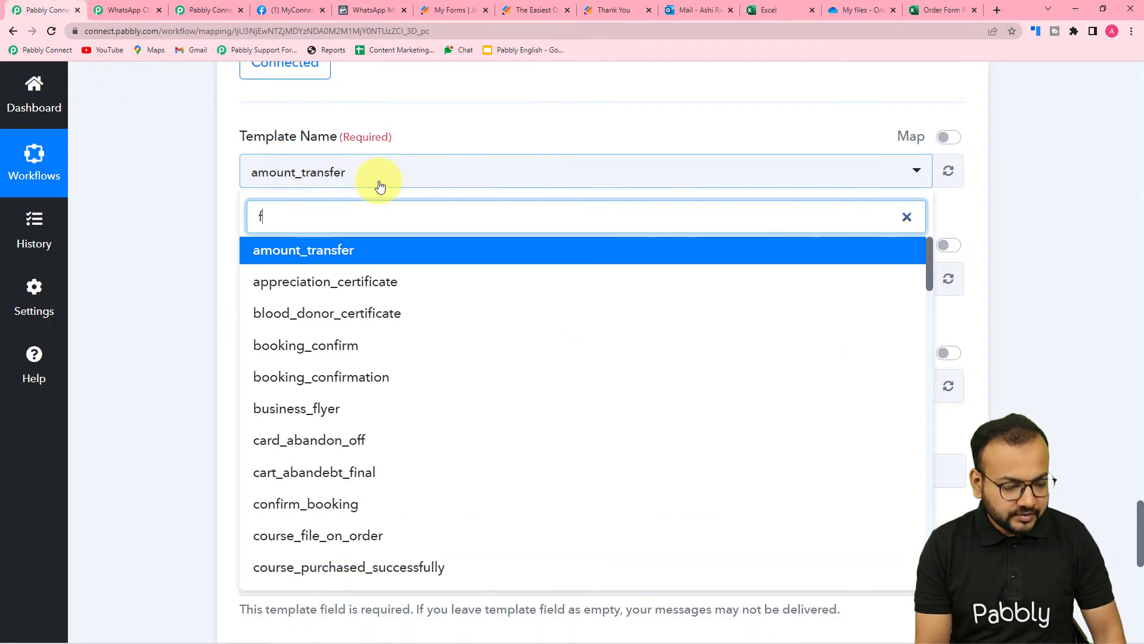
pyautogui.write('or')
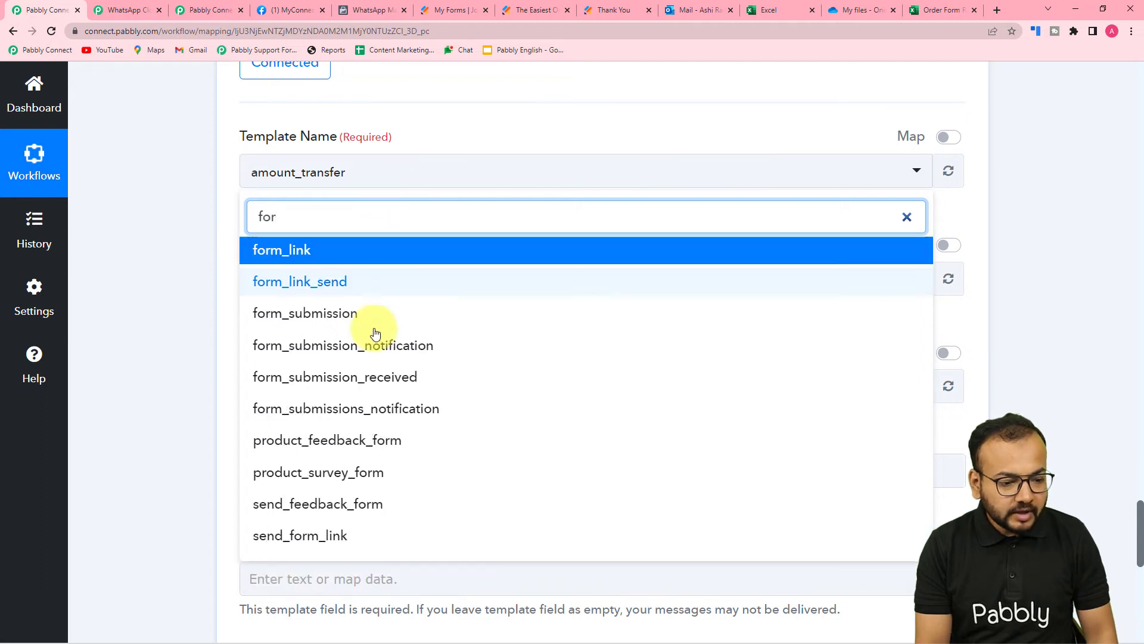
pyautogui.click(352, 377)
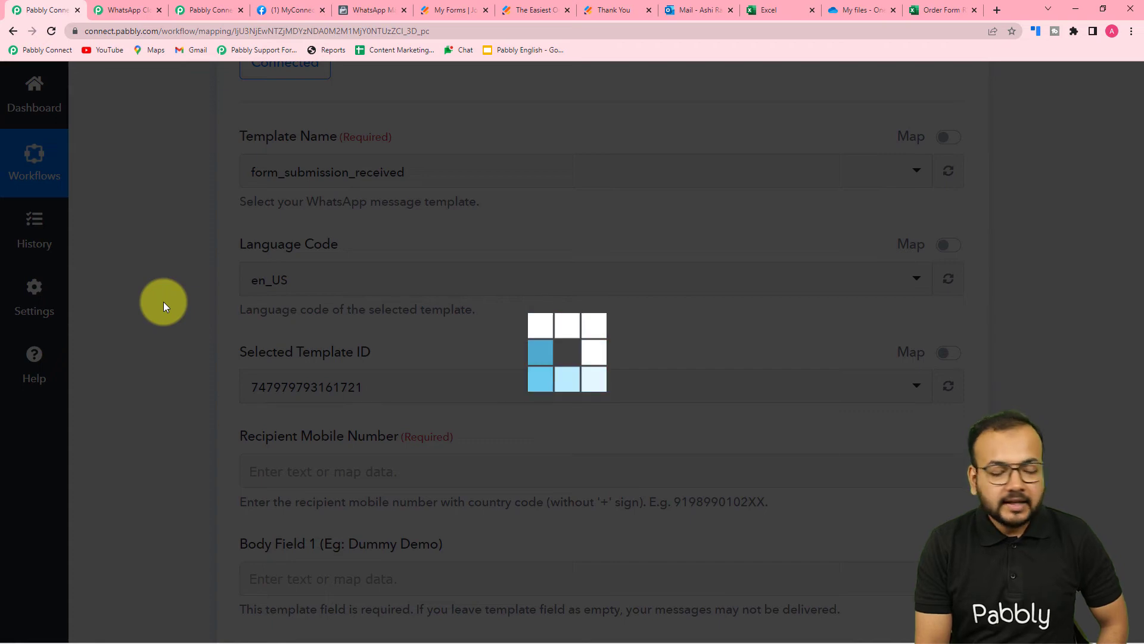
pyautogui.scroll(-7, 163, 301)
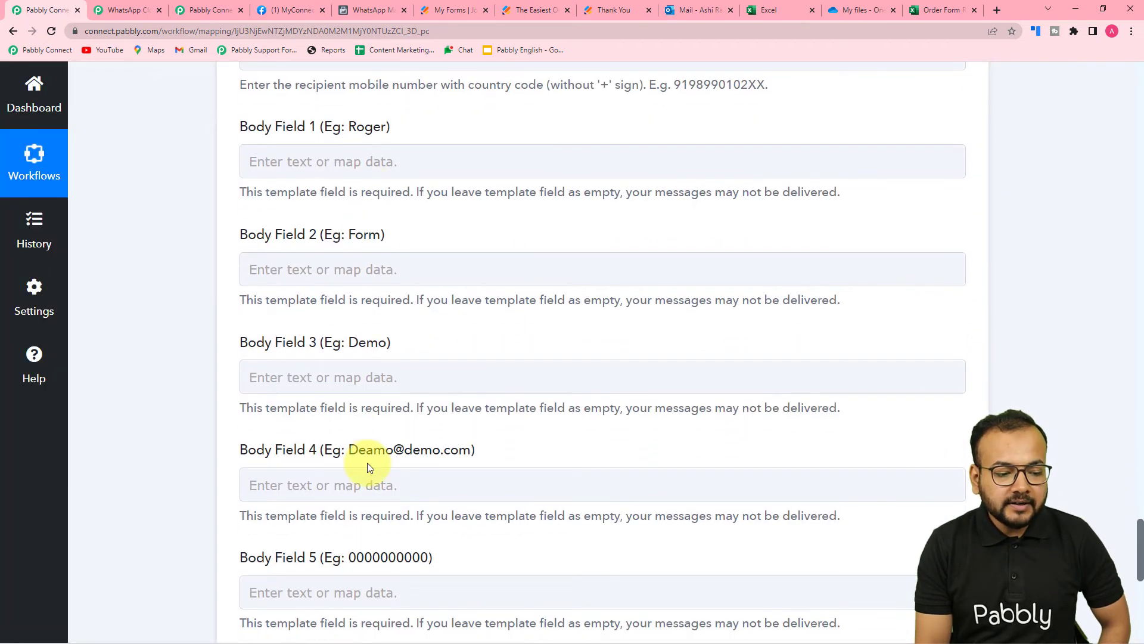
pyautogui.scroll(-2, 367, 462)
pyautogui.scroll(5, 132, 420)
pyautogui.scroll(1, 138, 419)
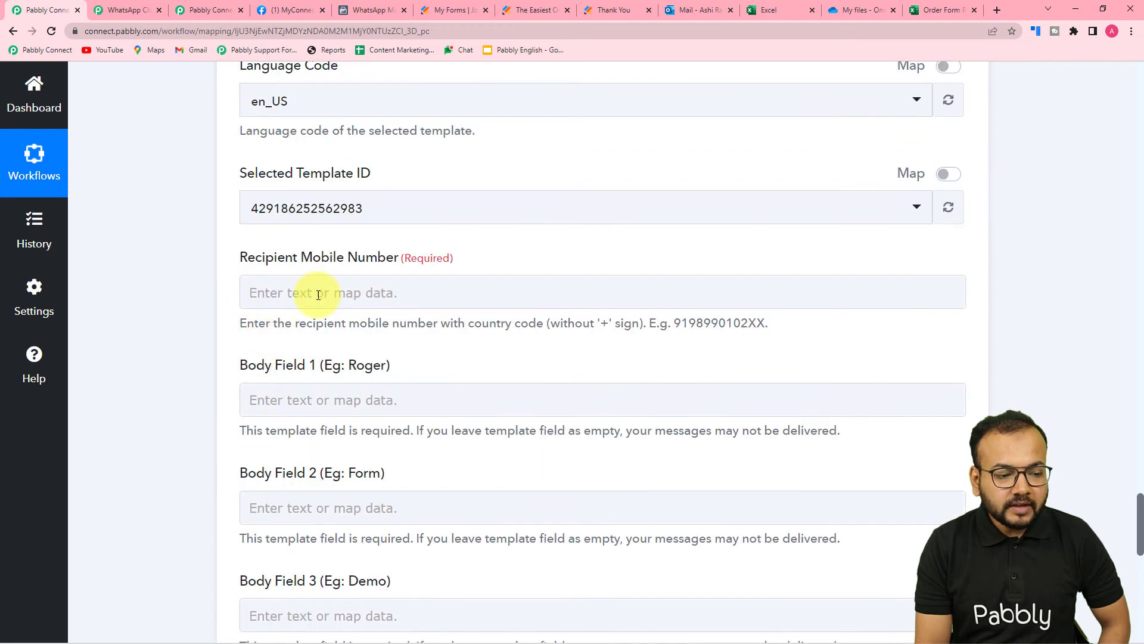
pyautogui.click(300, 292)
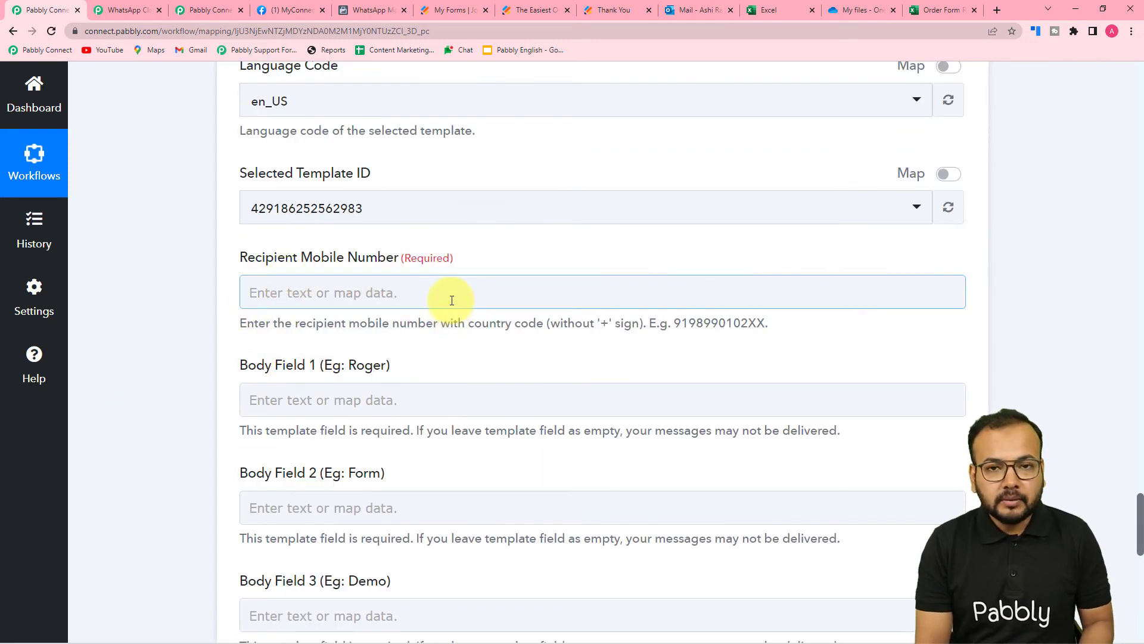
pyautogui.click(470, 346)
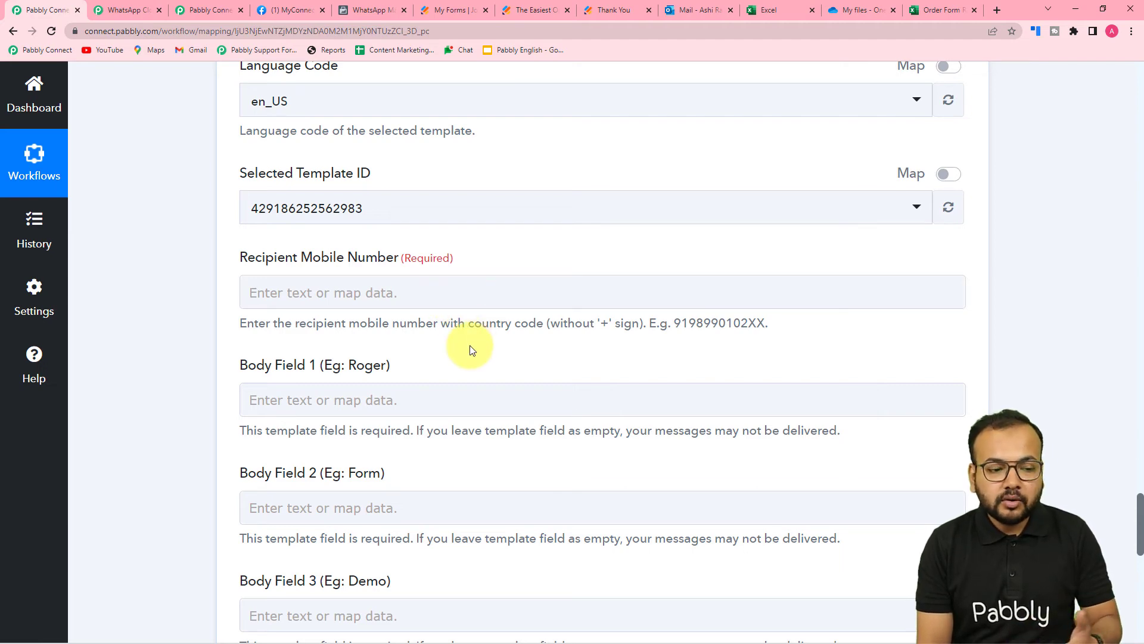
pyautogui.click(460, 304)
pyautogui.click(656, 324)
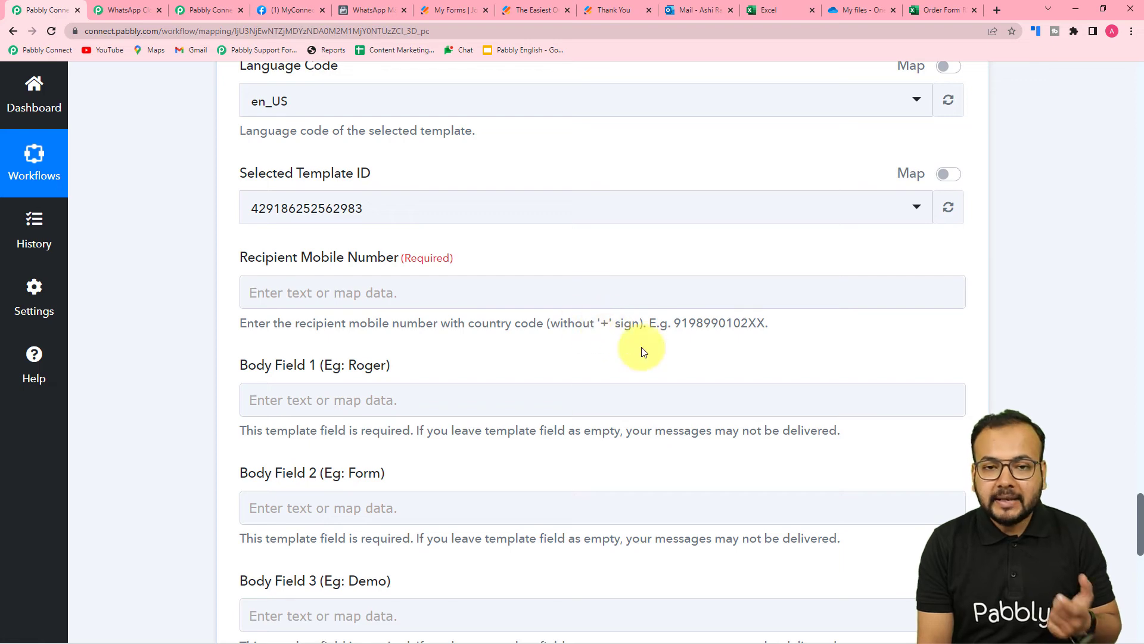
pyautogui.scroll(-3, 598, 376)
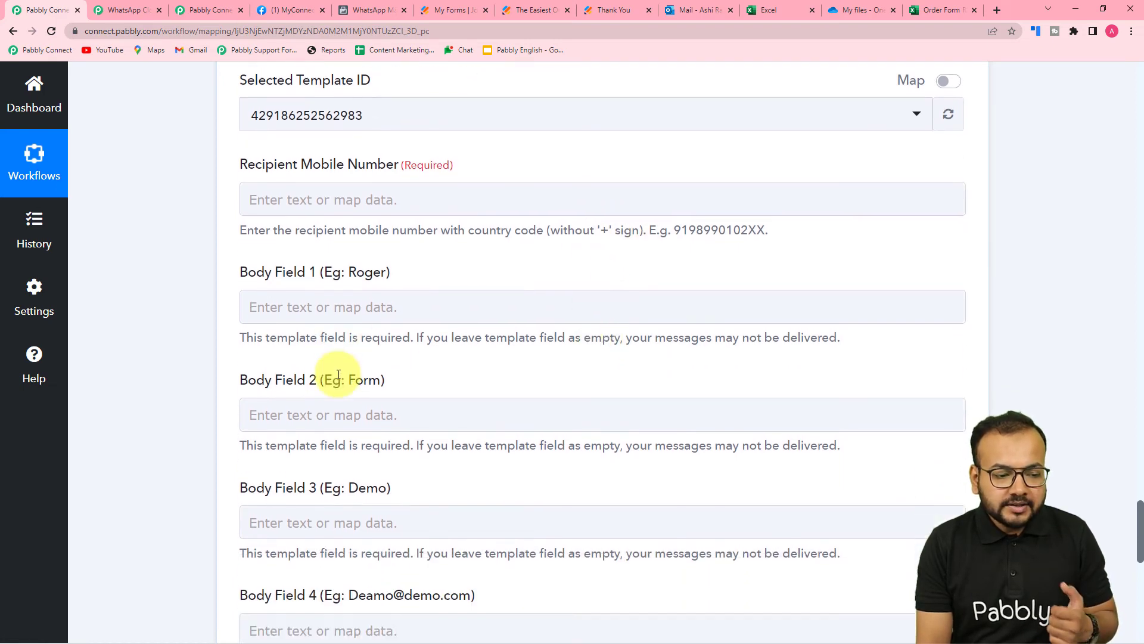
pyautogui.click(348, 326)
pyautogui.scroll(-1, 348, 322)
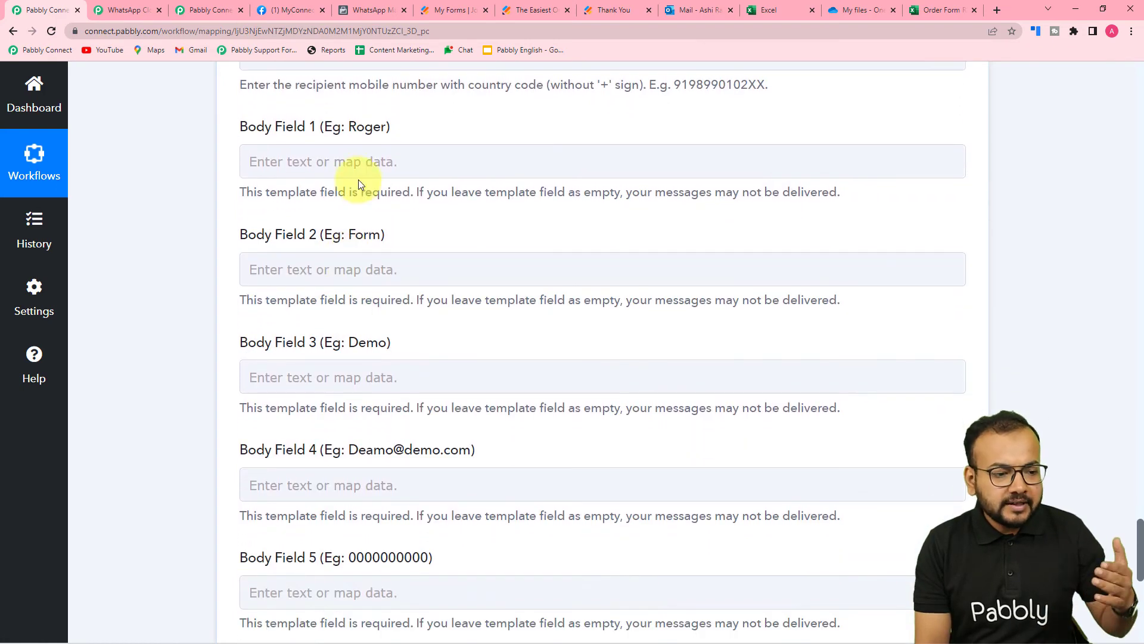
pyautogui.scroll(-2, 359, 430)
pyautogui.scroll(1, 360, 431)
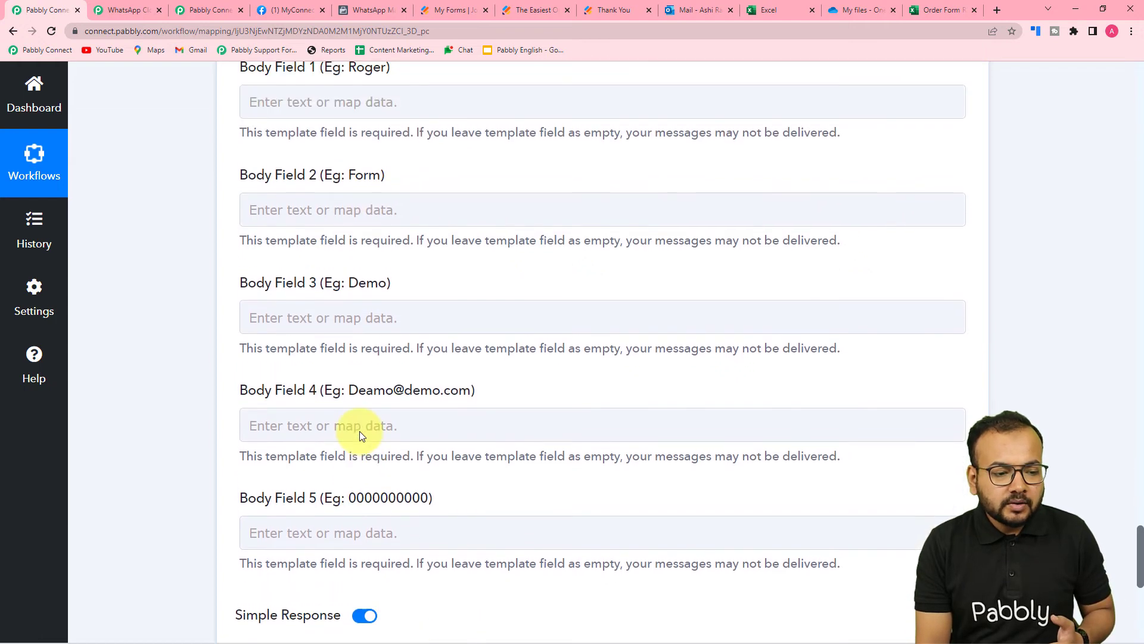
pyautogui.click(359, 430)
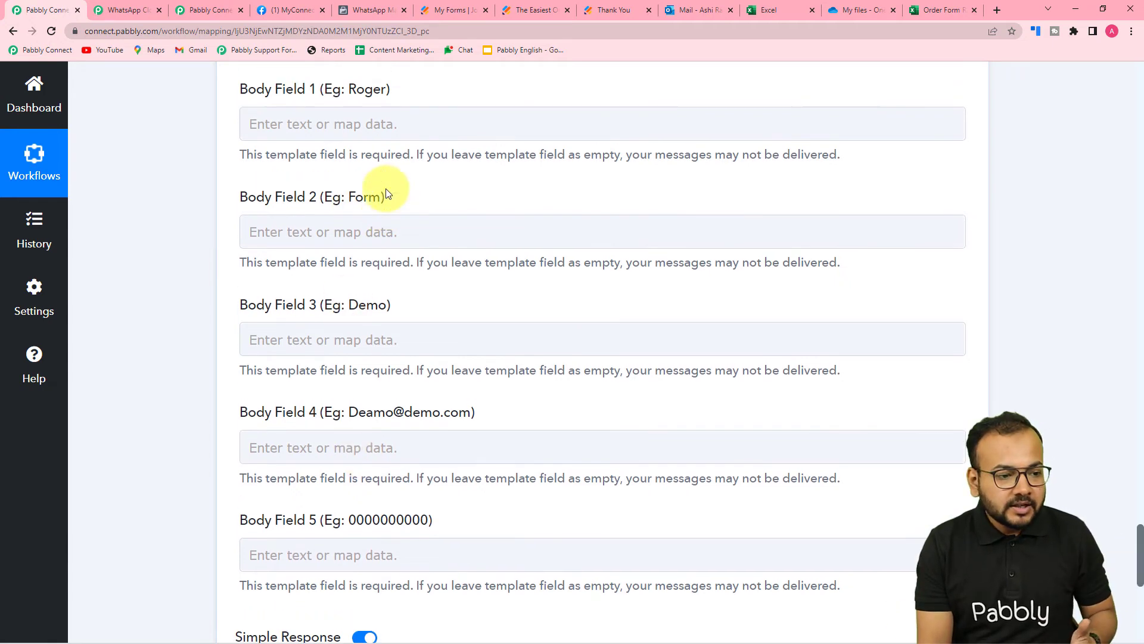
# Map the JotForm Q7 Name First value into Body Field 1
pyautogui.scroll(1, 385, 189)
pyautogui.click(342, 167)
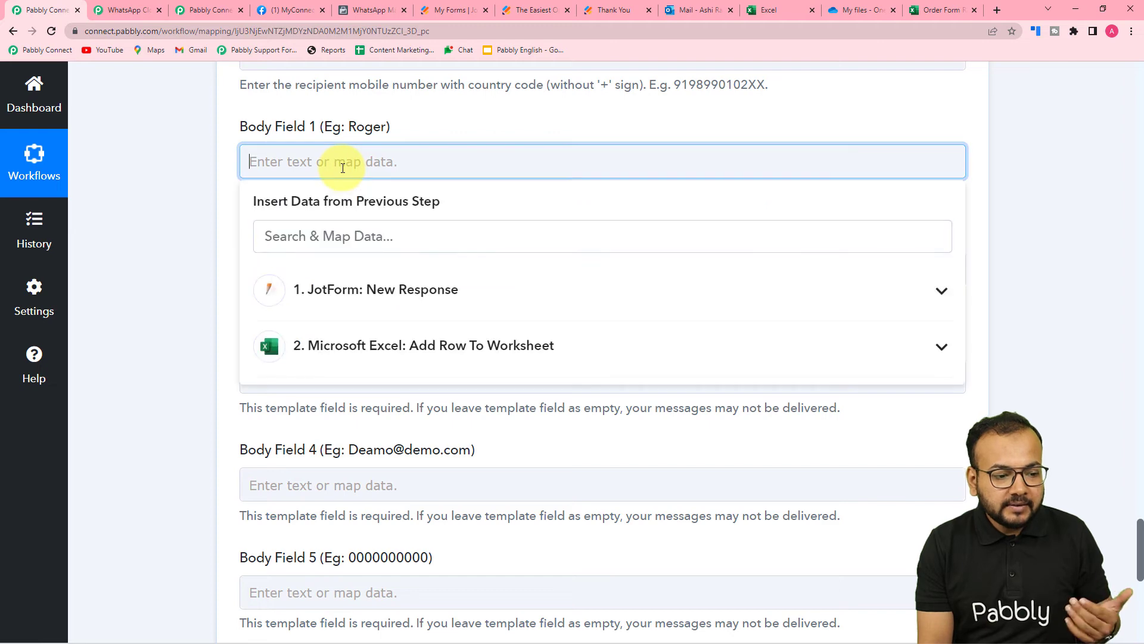
pyautogui.click(363, 305)
pyautogui.scroll(-1, 385, 484)
pyautogui.scroll(-6, 384, 484)
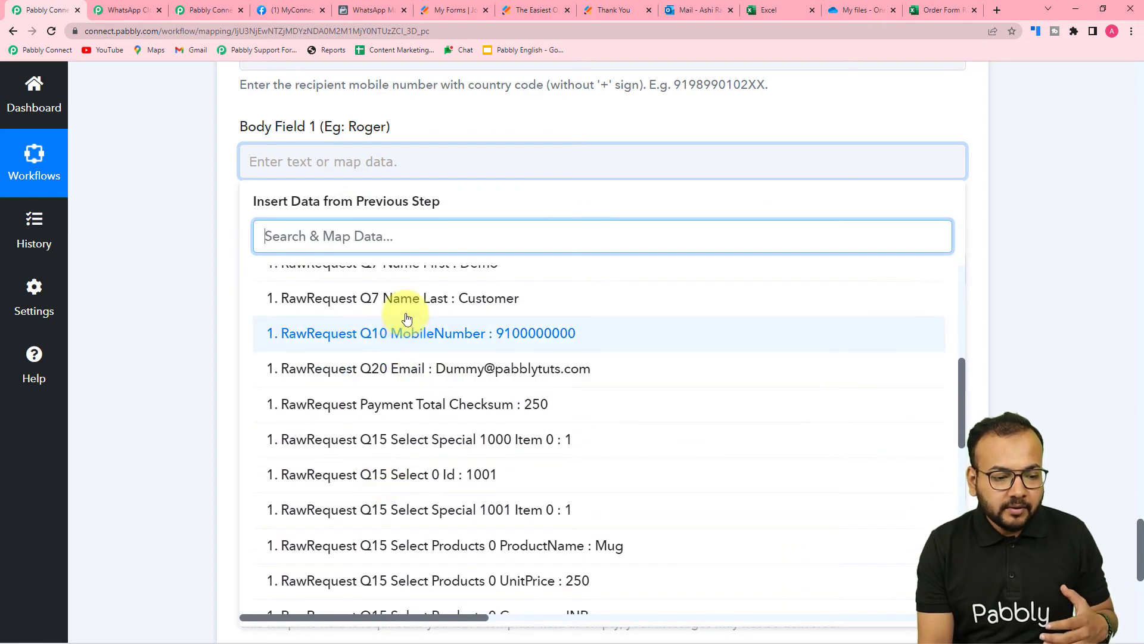
pyautogui.scroll(1, 396, 302)
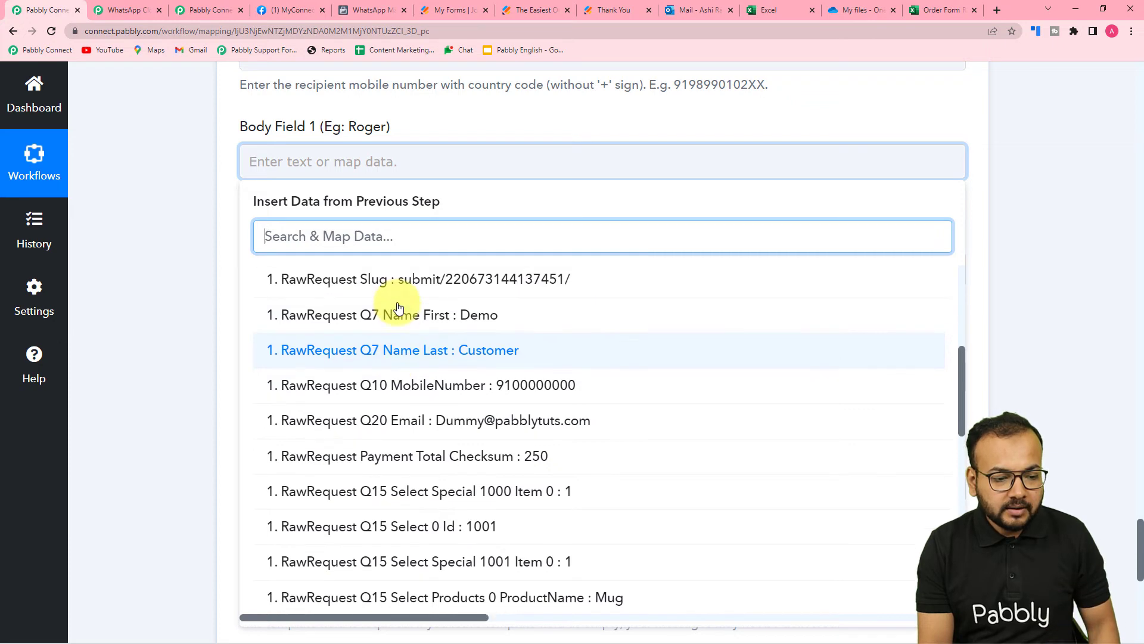
pyautogui.click(399, 321)
# Add the JotForm Q7 Name Last value after the first name in Body Field 1
pyautogui.click(401, 324)
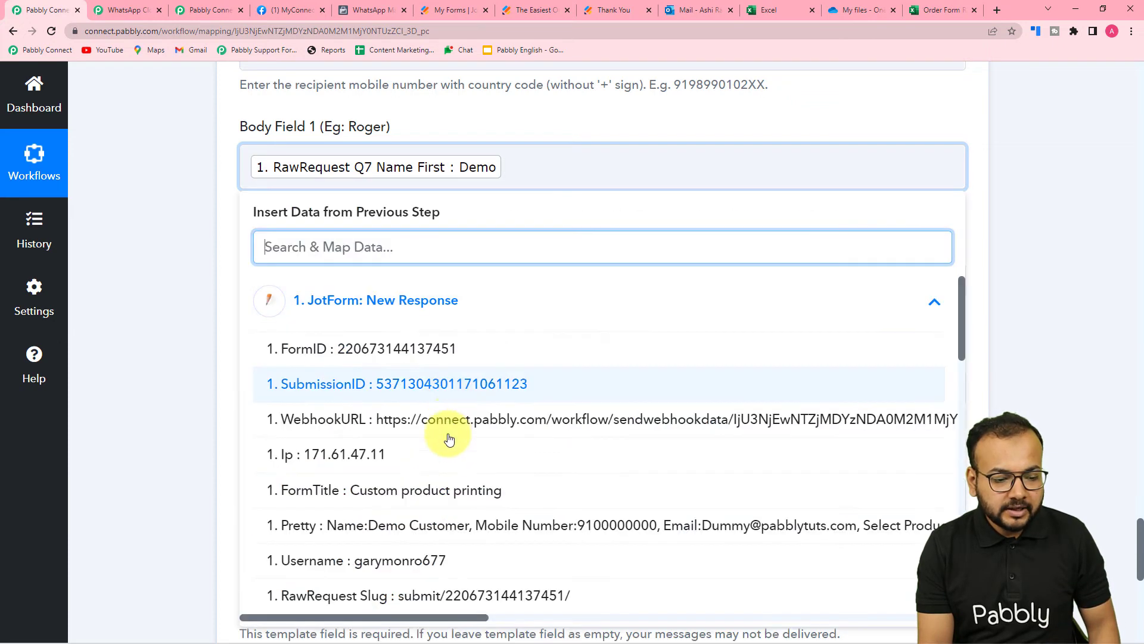
pyautogui.scroll(-7, 439, 418)
pyautogui.scroll(1, 435, 366)
pyautogui.scroll(1, 436, 362)
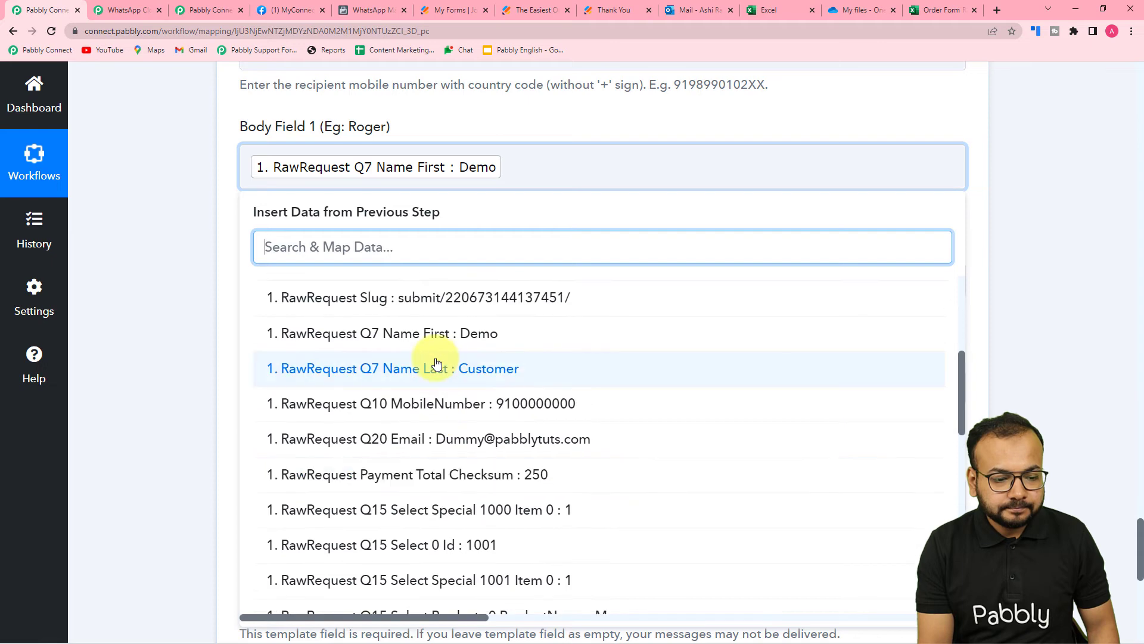
pyautogui.click(435, 365)
pyautogui.scroll(-1, 184, 252)
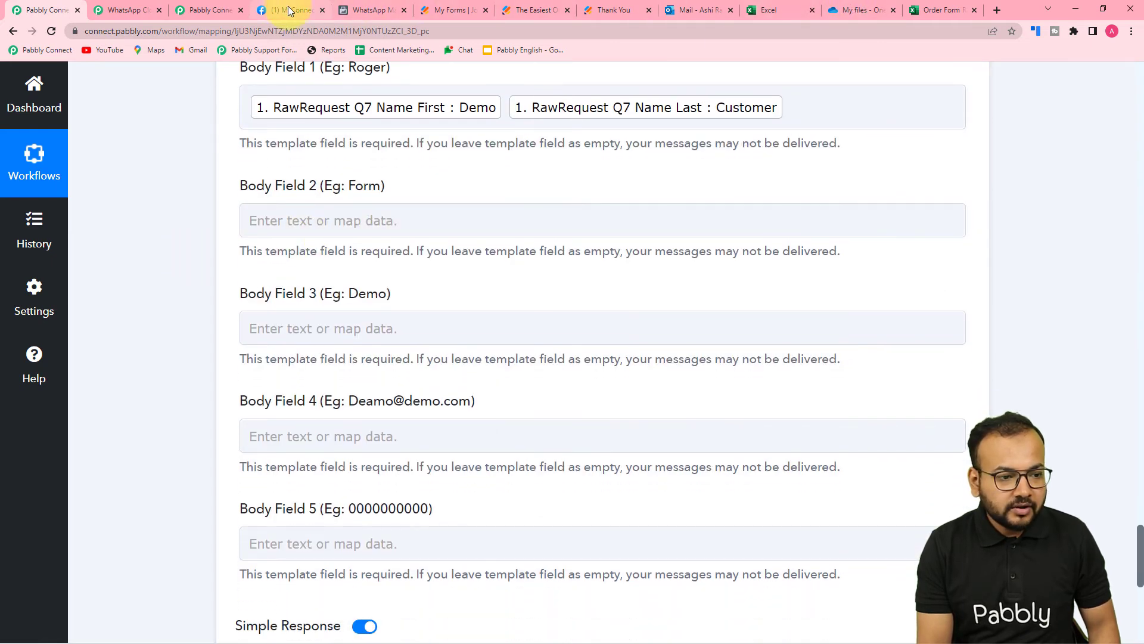
pyautogui.click(352, 10)
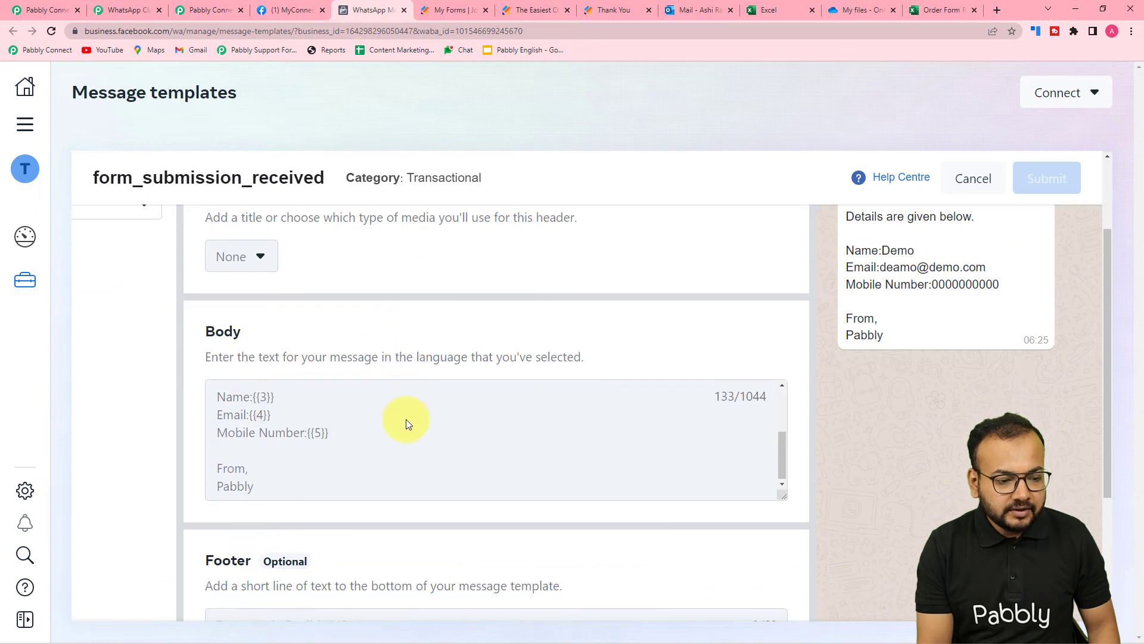
# Type 'Customer product printing' as static text into Body Field 2
pyautogui.scroll(3, 406, 420)
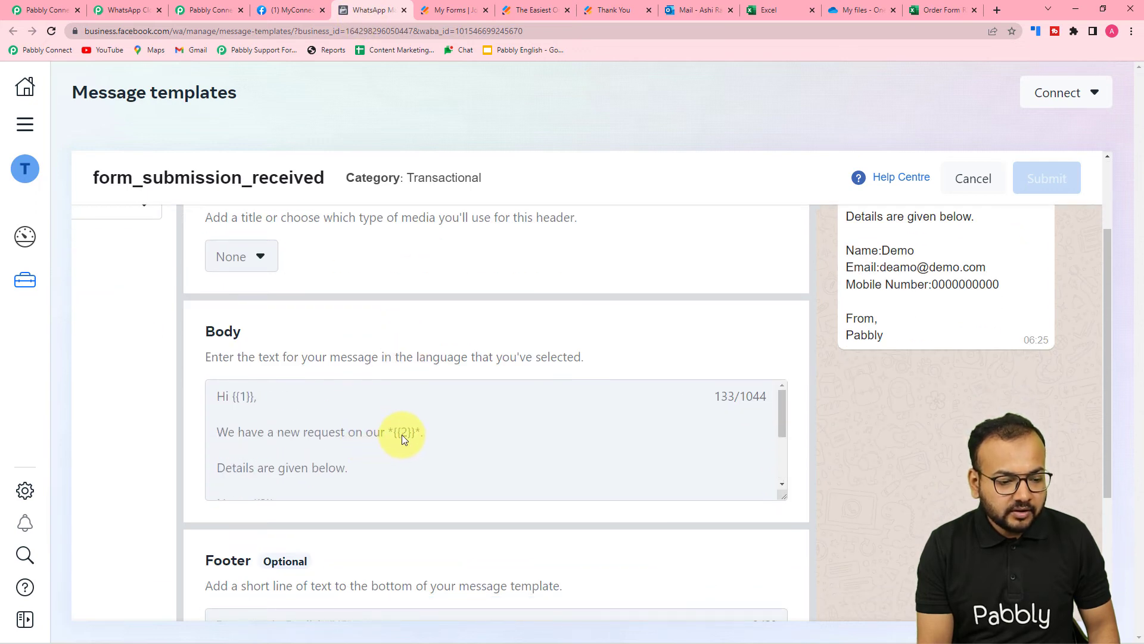
pyautogui.click(46, 10)
pyautogui.click(354, 221)
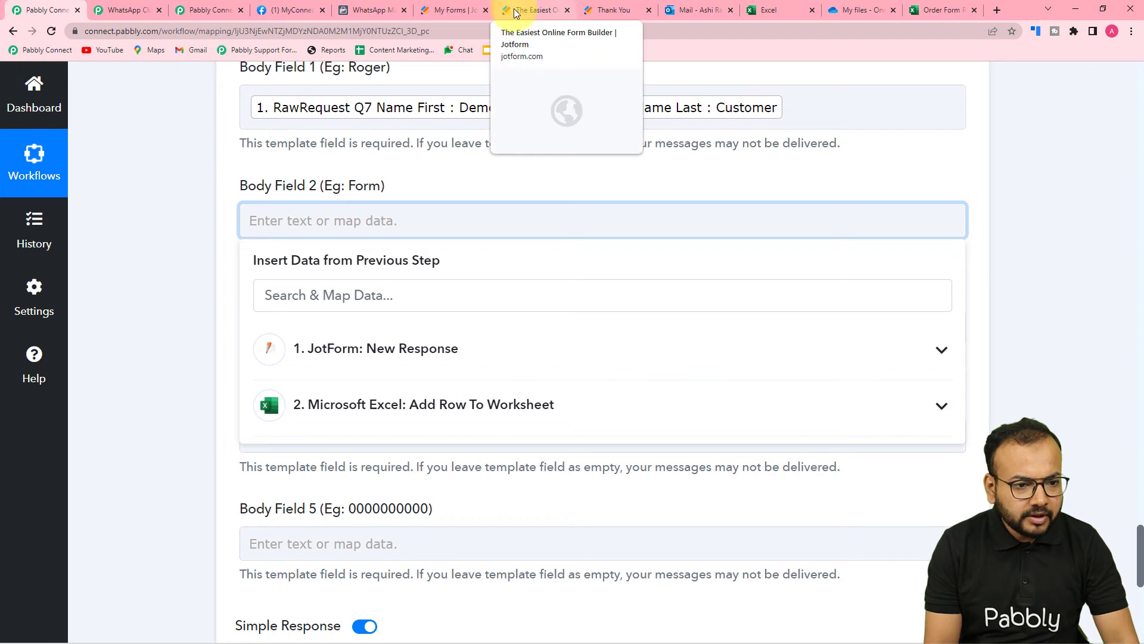
pyautogui.click(463, 13)
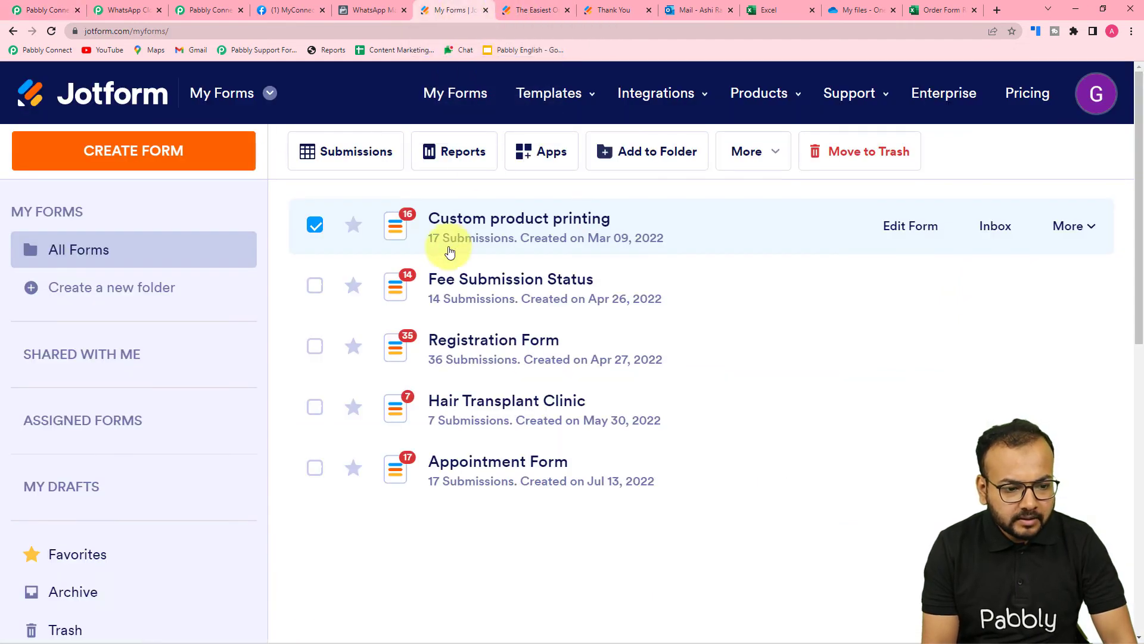
pyautogui.click(48, 6)
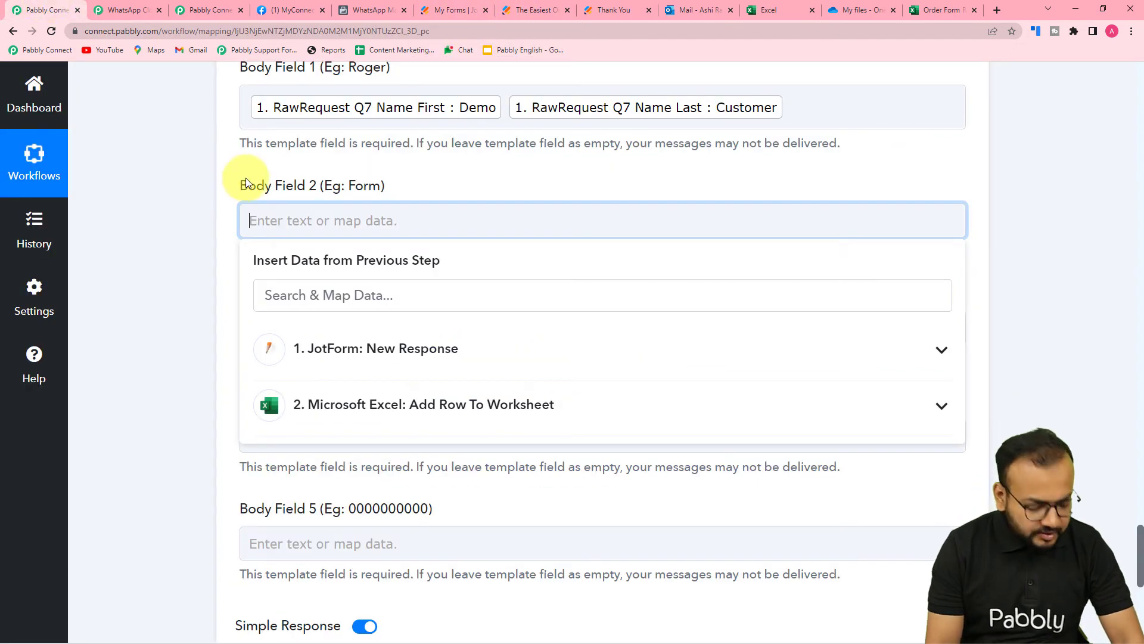
pyautogui.write('Customer')
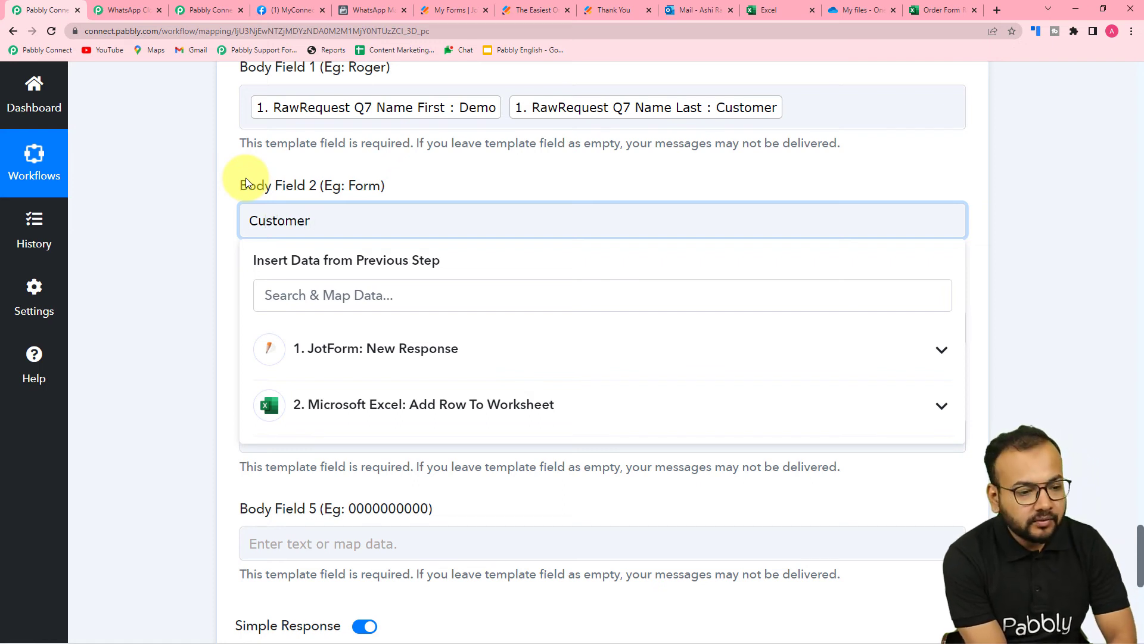
pyautogui.write('pro')
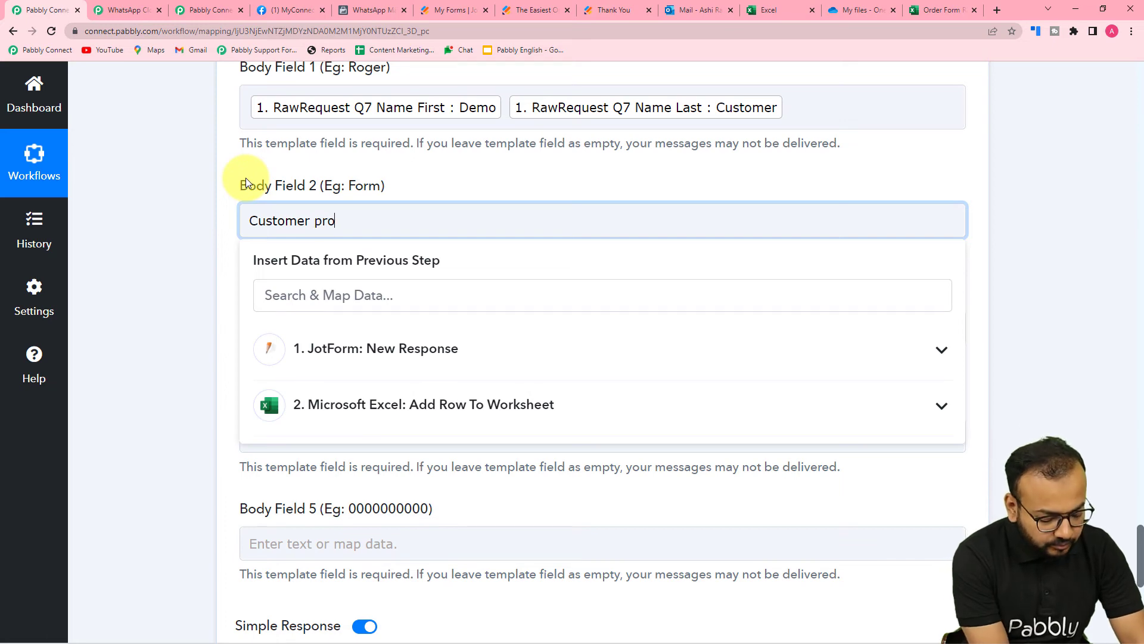
pyautogui.write('duct pt')
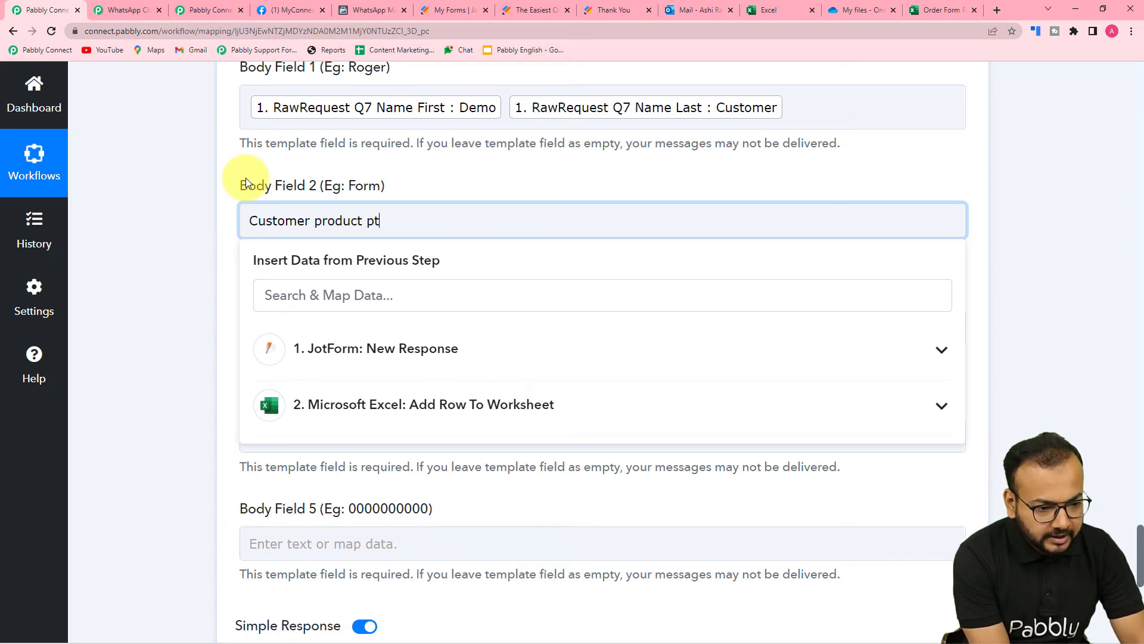
pyautogui.press('BackSpace')
pyautogui.write('rinting form')
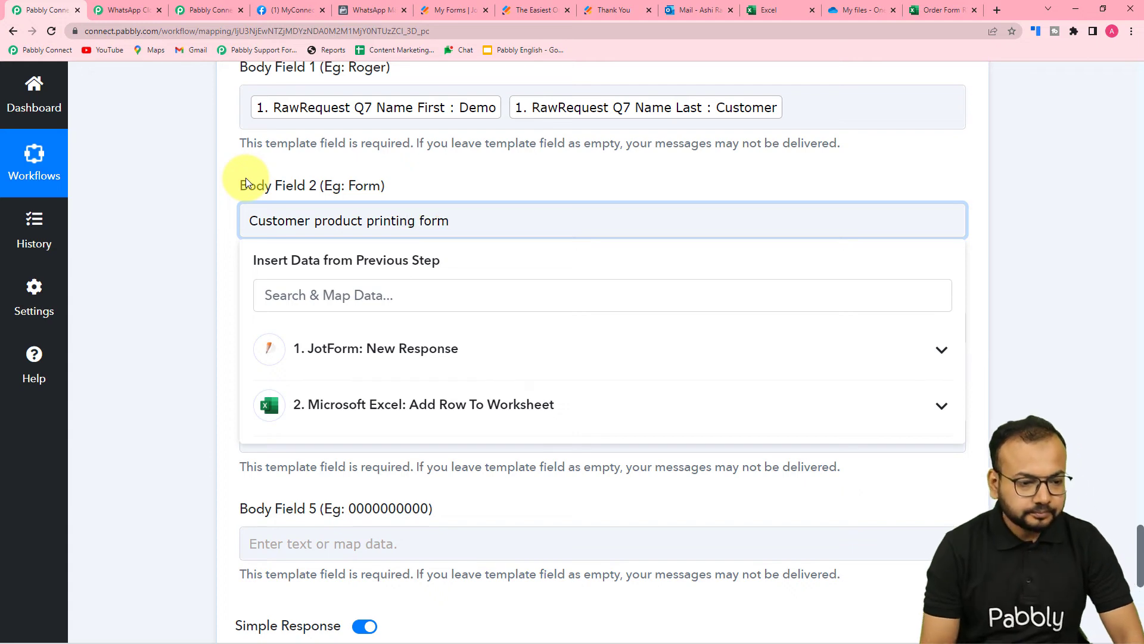
# Replace Body Field 2's typed text with the Jotform FormTitle field
pyautogui.click(348, 349)
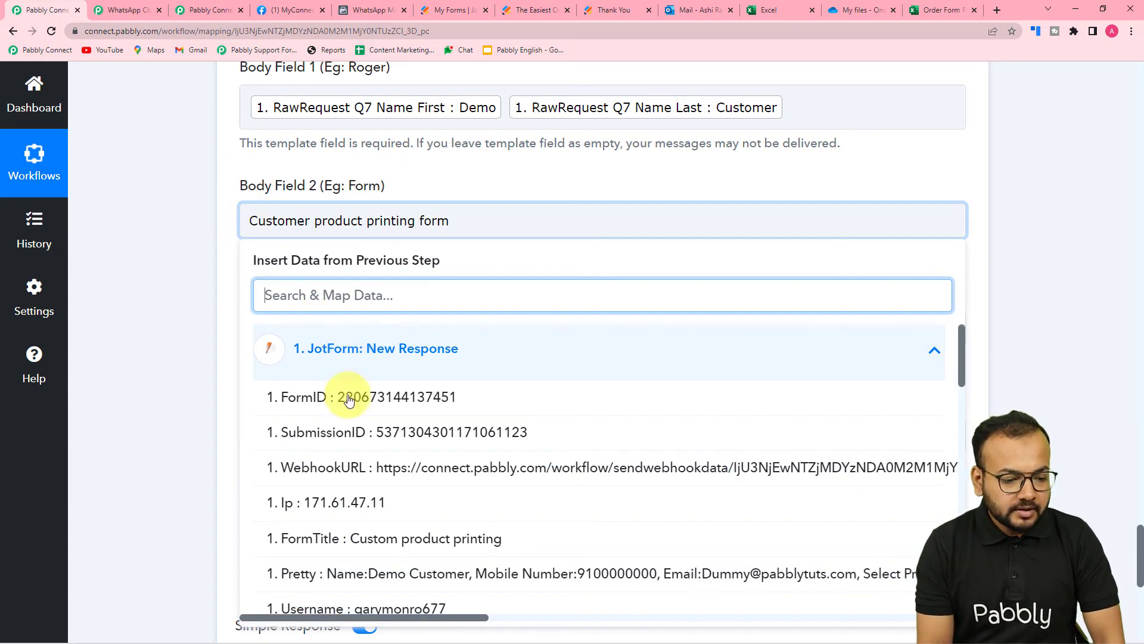
pyautogui.scroll(-1, 334, 397)
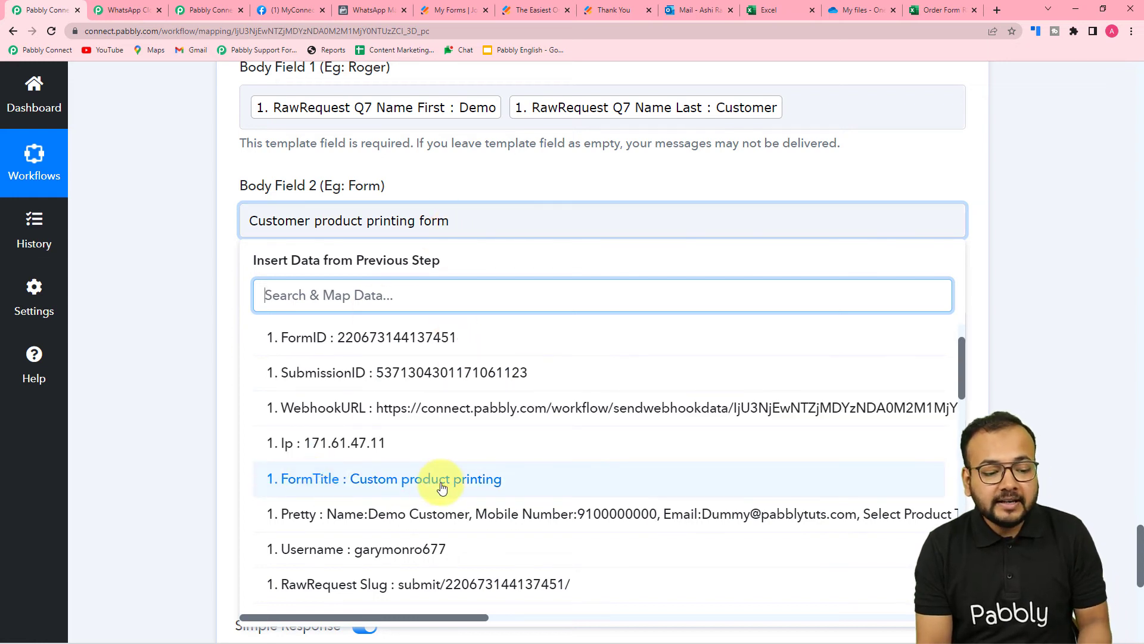
pyautogui.click(456, 222)
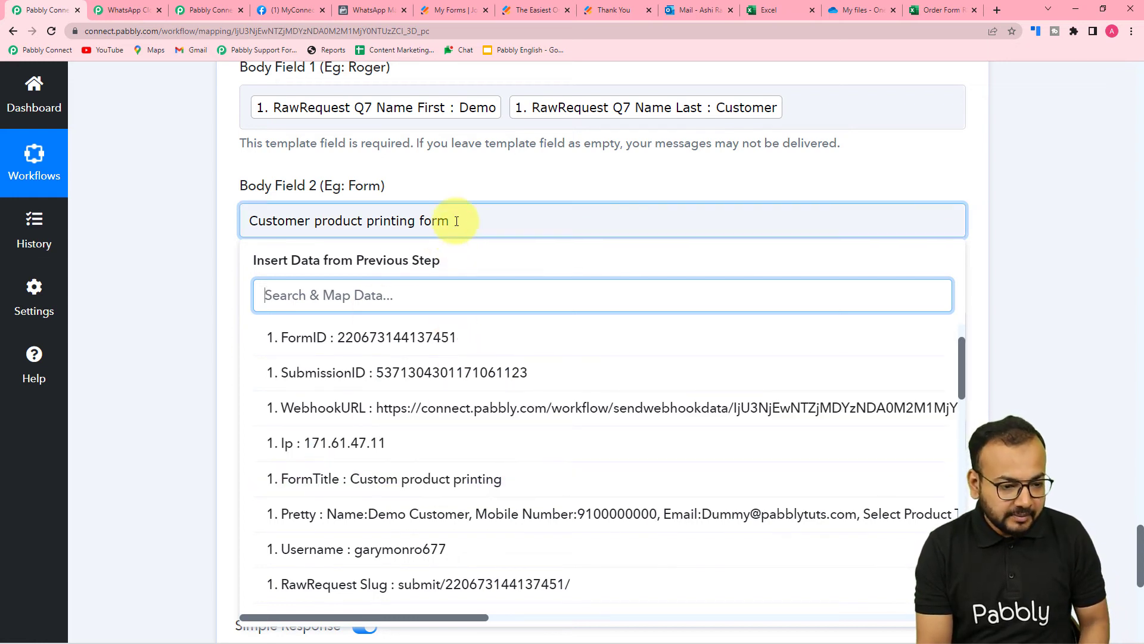
pyautogui.press('BackSpace')
pyautogui.press('BackSpace')
pyautogui.press('BackSpace')
pyautogui.press('BackSpace')
pyautogui.press('BackSpace')
pyautogui.press('BackSpace')
pyautogui.press('BackSpace')
pyautogui.press('BackSpace')
pyautogui.press('BackSpace')
pyautogui.press('BackSpace')
pyautogui.press('BackSpace')
pyautogui.press('BackSpace')
pyautogui.press('BackSpace')
pyautogui.press('BackSpace')
pyautogui.press('BackSpace')
pyautogui.press('BackSpace')
pyautogui.press('BackSpace')
pyautogui.press('BackSpace')
pyautogui.press('BackSpace')
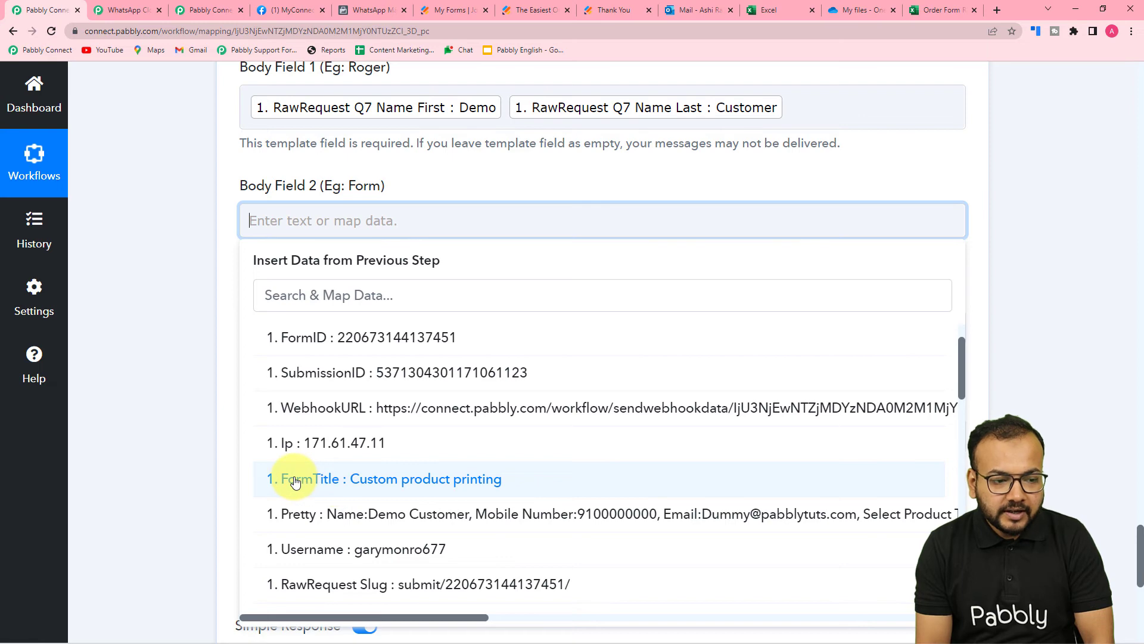
pyautogui.click(316, 482)
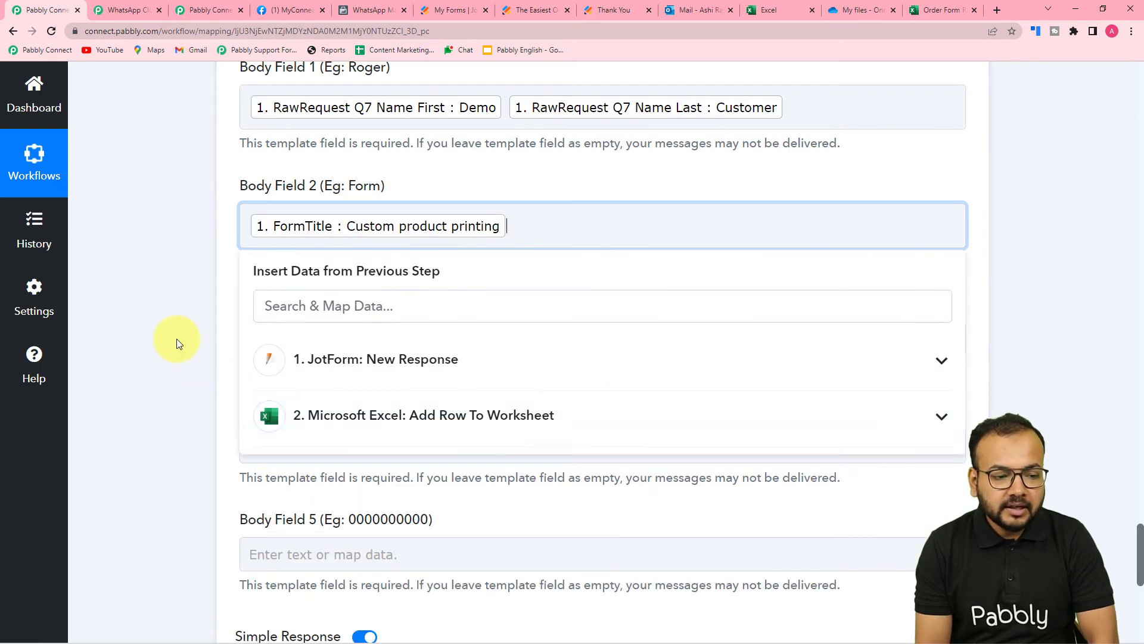
pyautogui.click(176, 339)
pyautogui.scroll(-3, 177, 339)
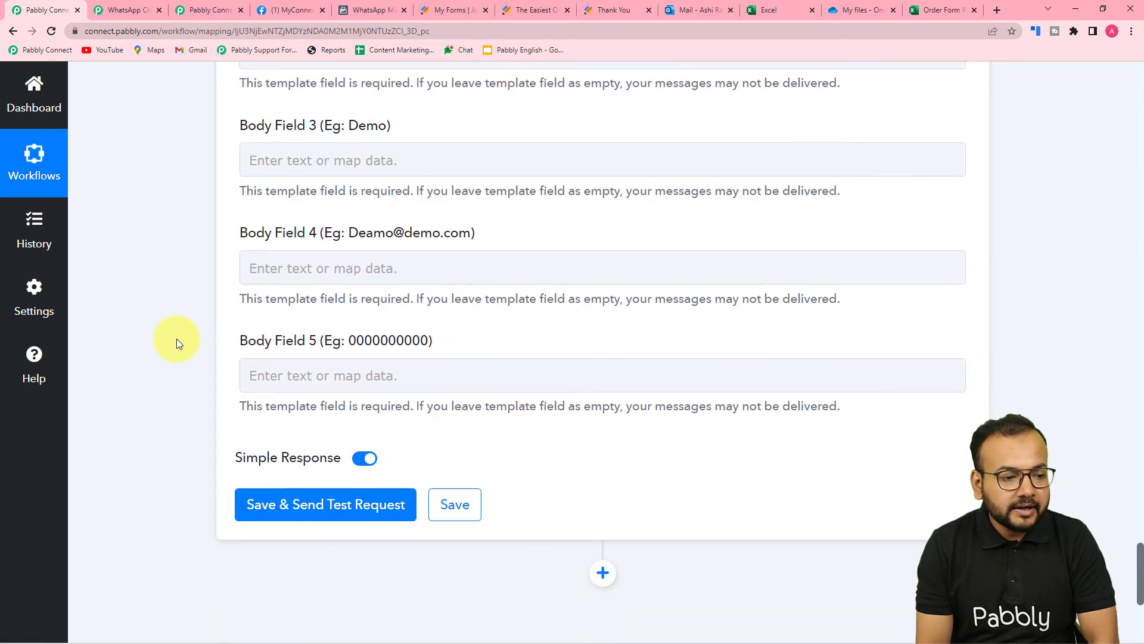
# Check the message template's body placeholders in WhatsApp Manager
pyautogui.scroll(2, 176, 338)
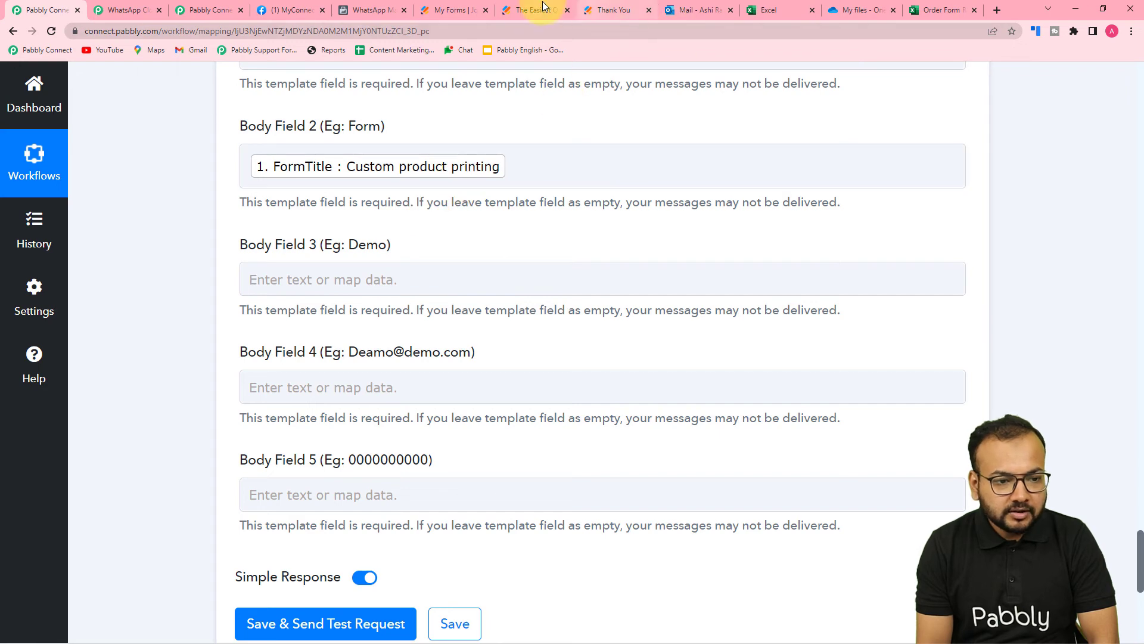
pyautogui.click(357, 3)
pyautogui.scroll(-2, 385, 439)
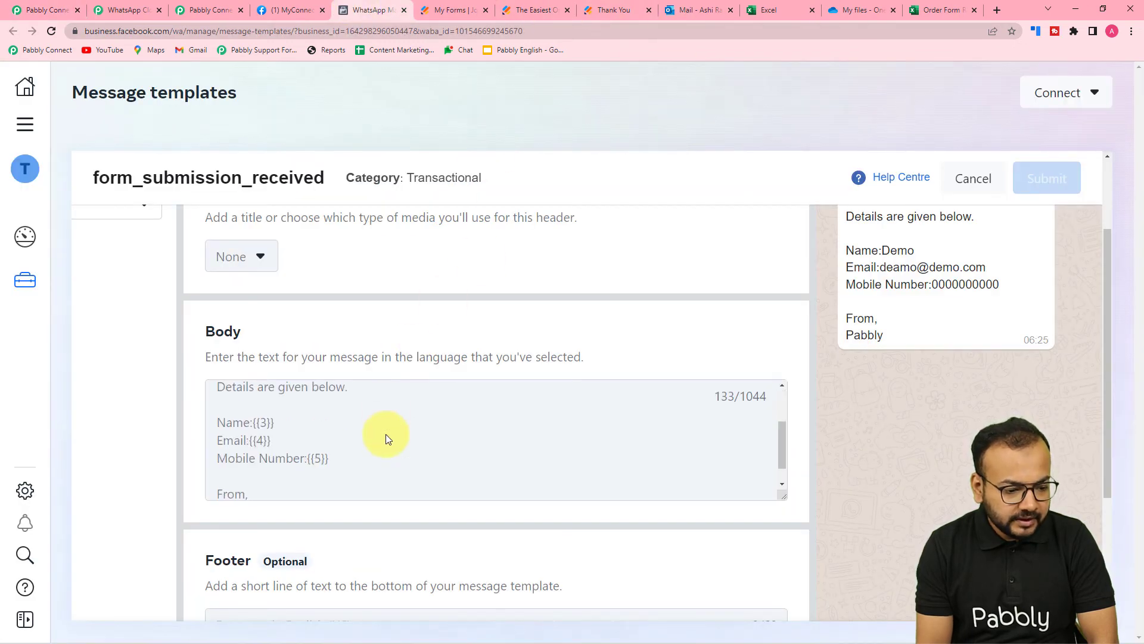
pyautogui.click(50, 11)
pyautogui.scroll(-3, 125, 162)
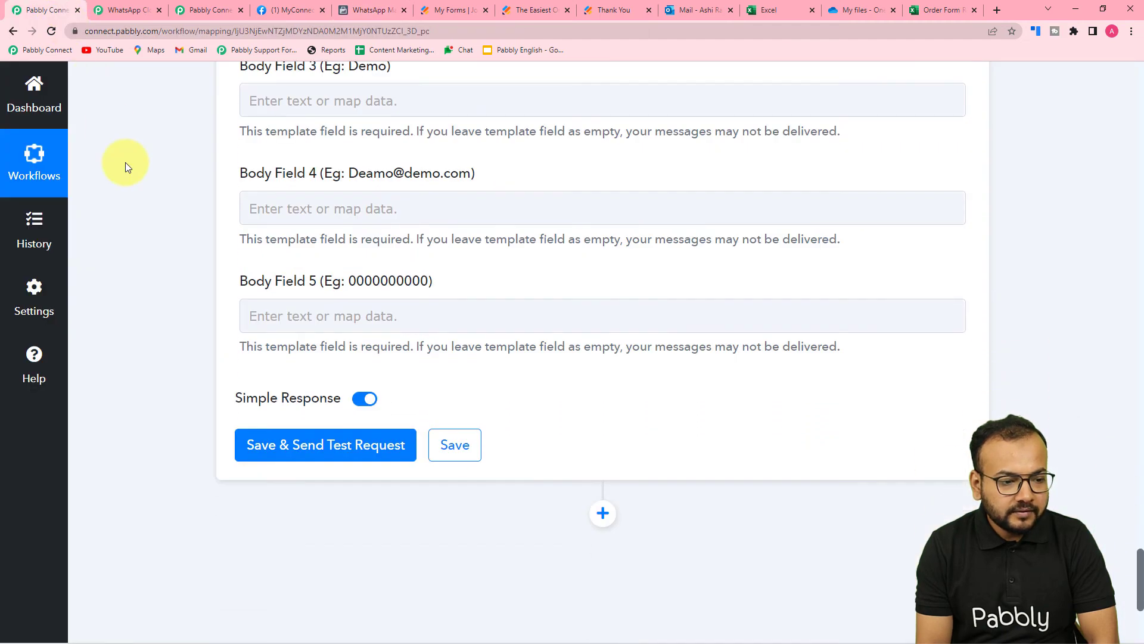
# Map the Jotform RawRequest Q7 Name First value into Body Field 3
pyautogui.click(263, 101)
pyautogui.click(371, 242)
pyautogui.scroll(-1, 417, 381)
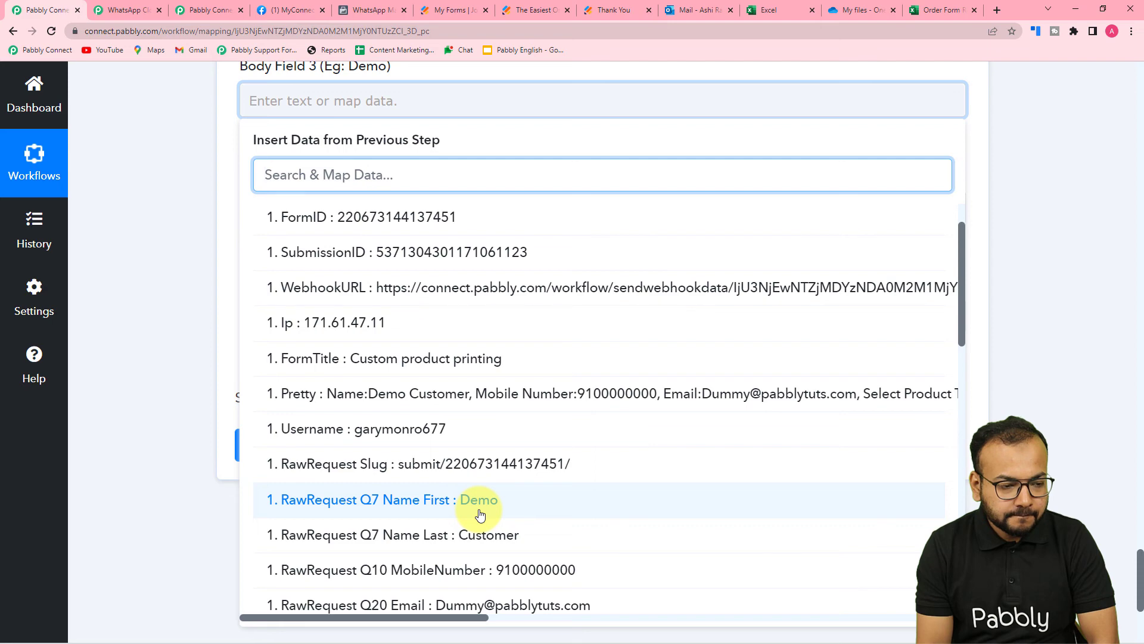
pyautogui.click(480, 501)
pyautogui.click(184, 212)
pyautogui.scroll(3, 183, 212)
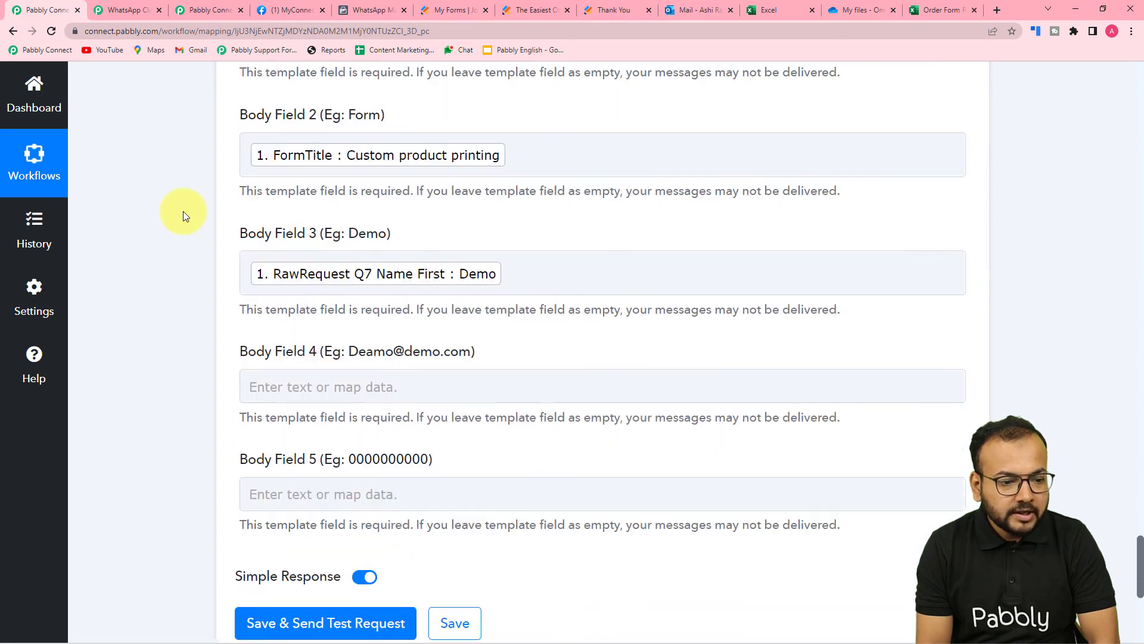
pyautogui.scroll(3, 184, 211)
pyautogui.scroll(2, 184, 211)
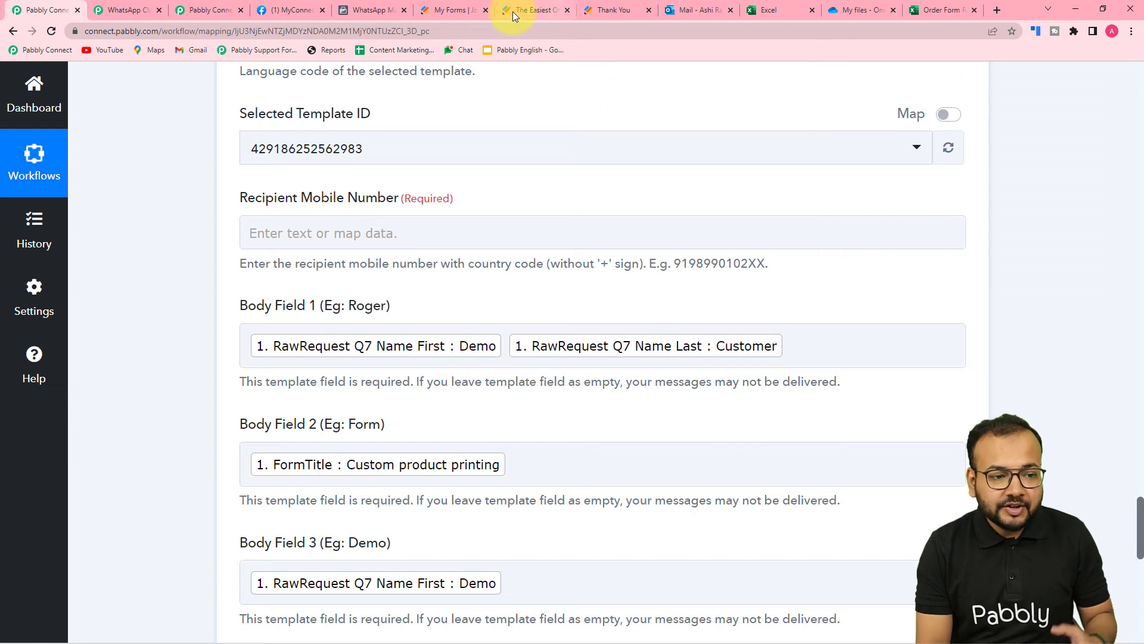
# Compare the mapped body fields against the approved template
pyautogui.click(371, 10)
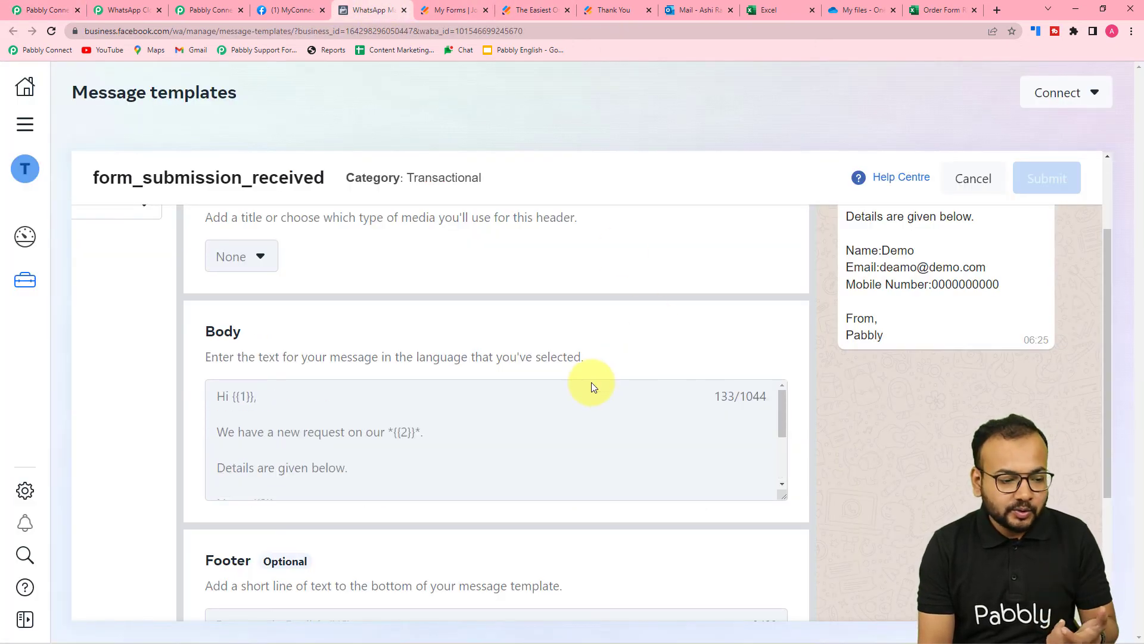
pyautogui.scroll(2, 924, 376)
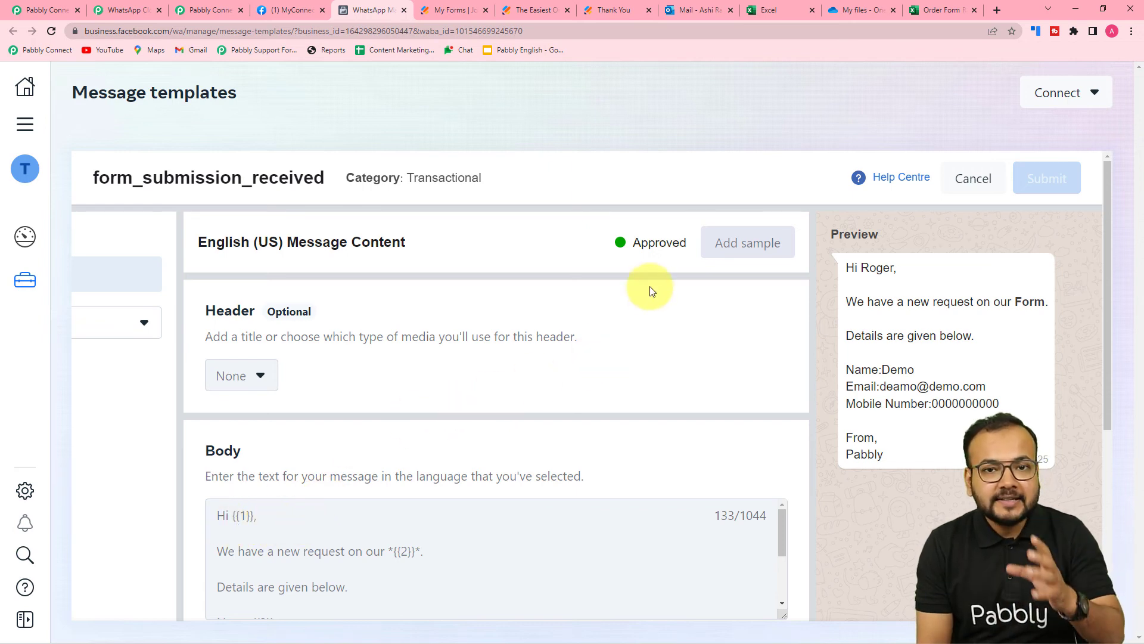
pyautogui.click(46, 9)
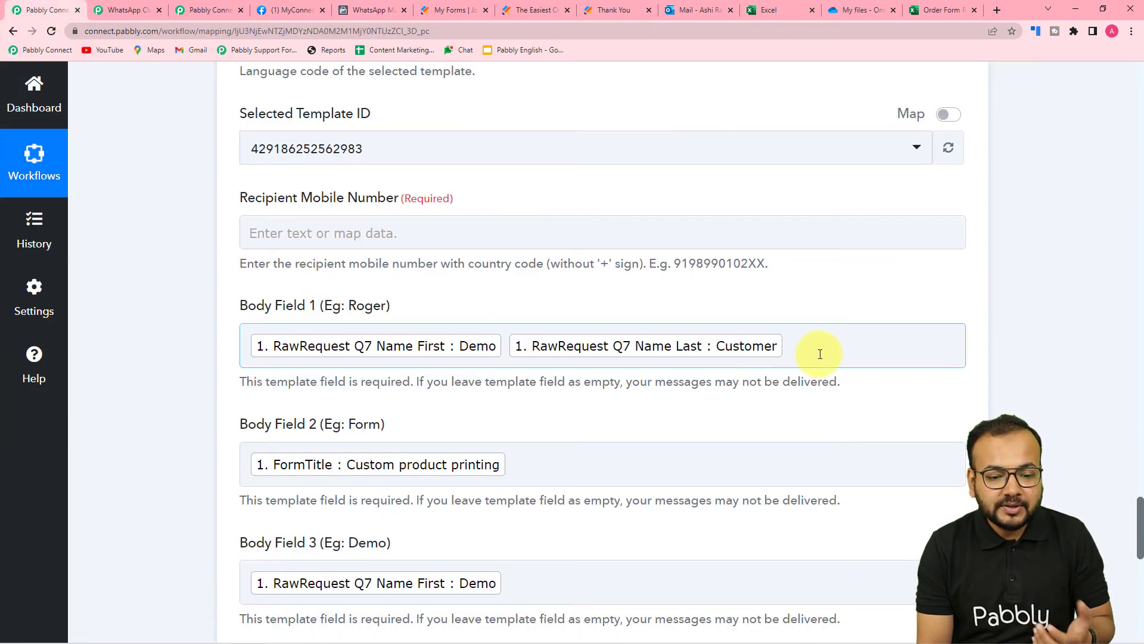
# Replace Body Field 1's mapped name tags with a typed name
pyautogui.click(819, 354)
pyautogui.press('BackSpace')
pyautogui.press('BackSpace')
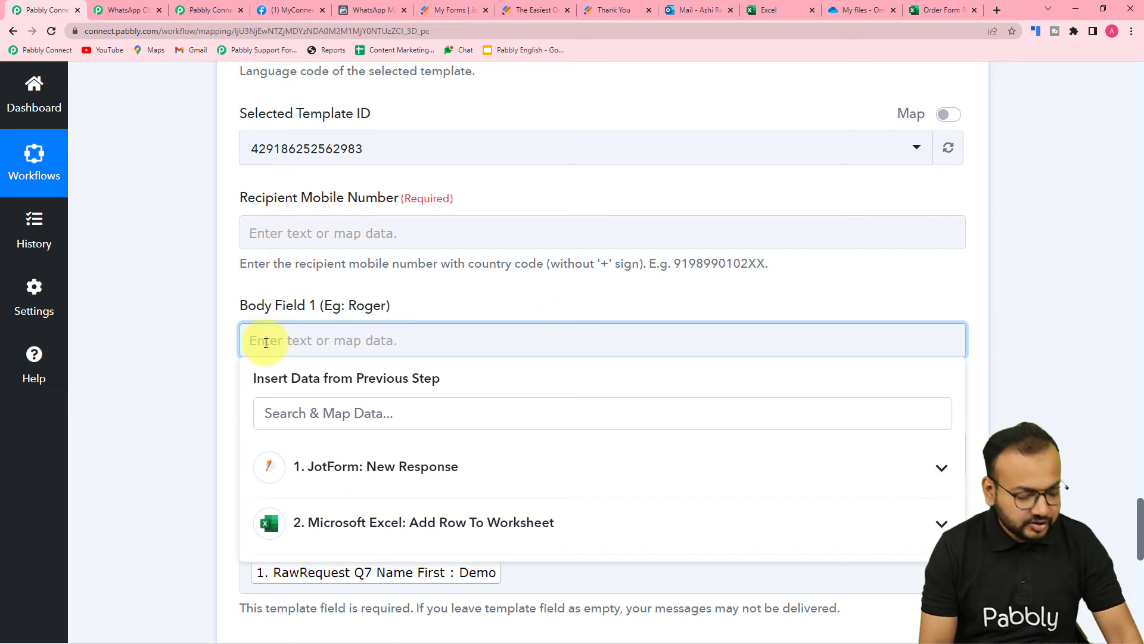
pyautogui.write('A')
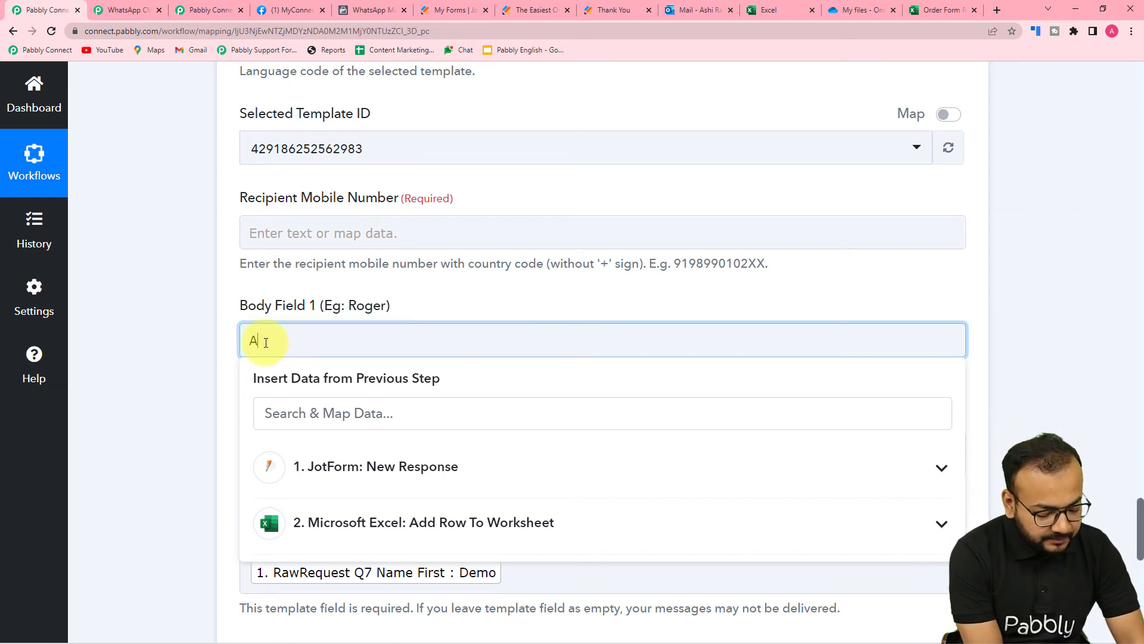
pyautogui.write('quib')
pyautogui.click(194, 339)
pyautogui.scroll(-6, 194, 338)
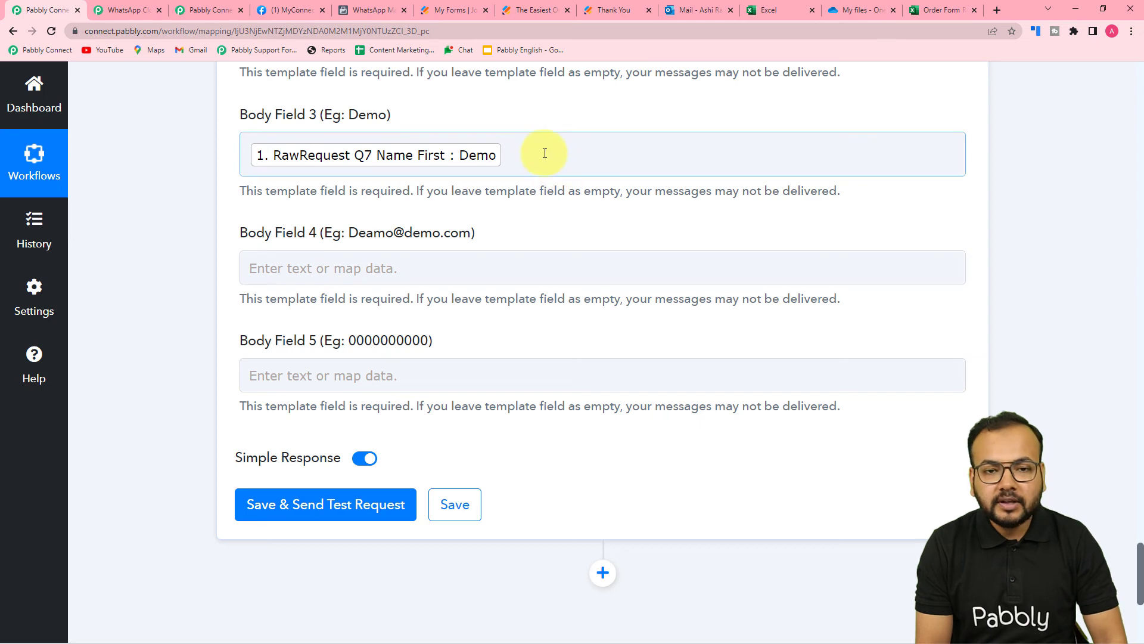
# Add the Jotform last name to Body Field 3 after the first name
pyautogui.click(525, 160)
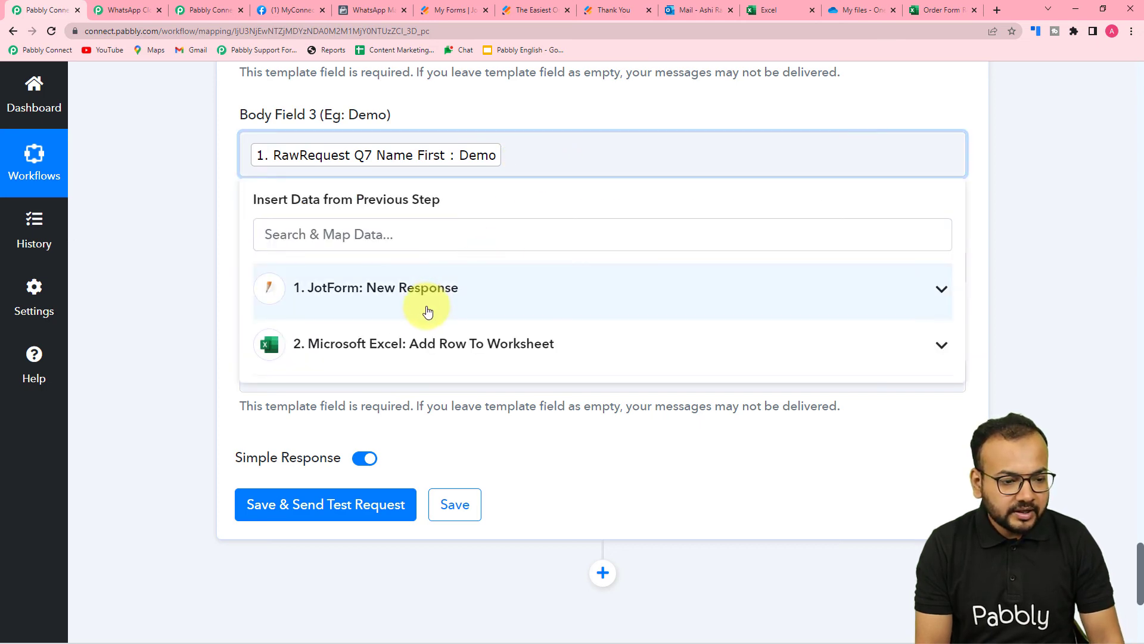
pyautogui.click(425, 289)
pyautogui.scroll(-3, 451, 455)
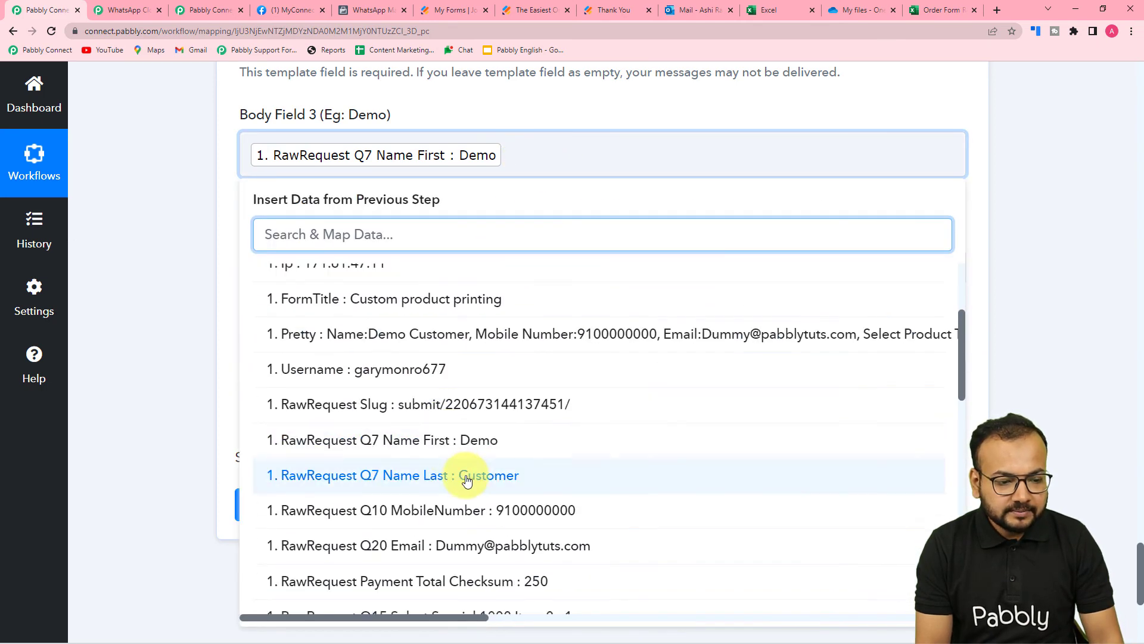
pyautogui.click(471, 474)
pyautogui.click(229, 286)
pyautogui.scroll(-2, 267, 202)
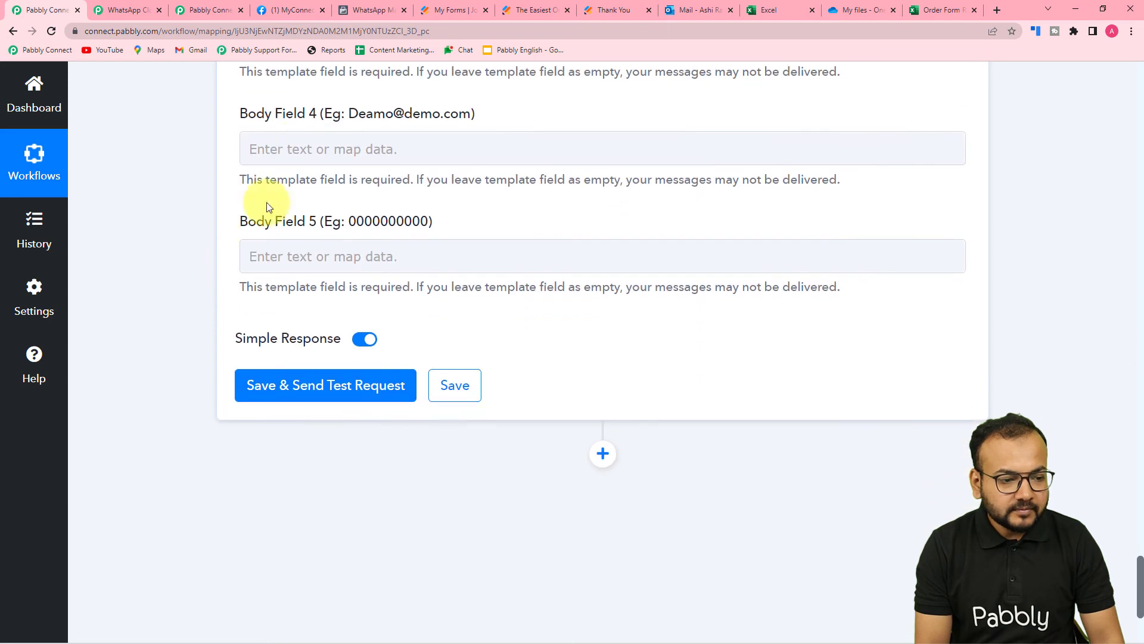
# Map the Jotform email into Body Field 4 and RawRequest Q10 MobileNumber into Body Field 5
pyautogui.click(302, 146)
pyautogui.click(334, 315)
pyautogui.click(340, 298)
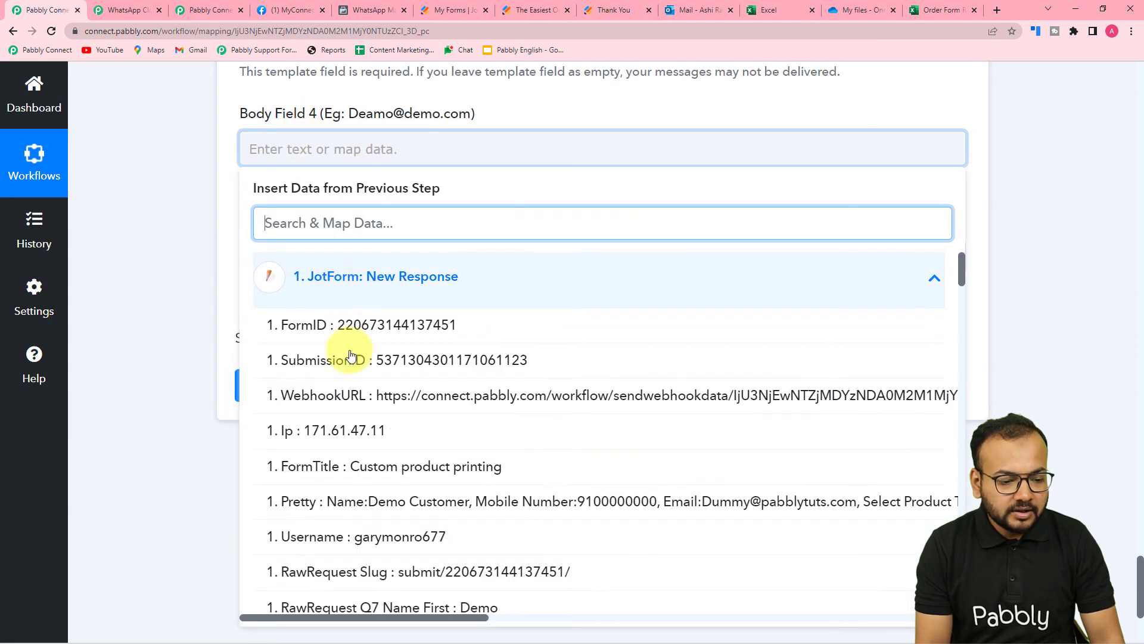
pyautogui.scroll(-3, 383, 477)
pyautogui.click(474, 524)
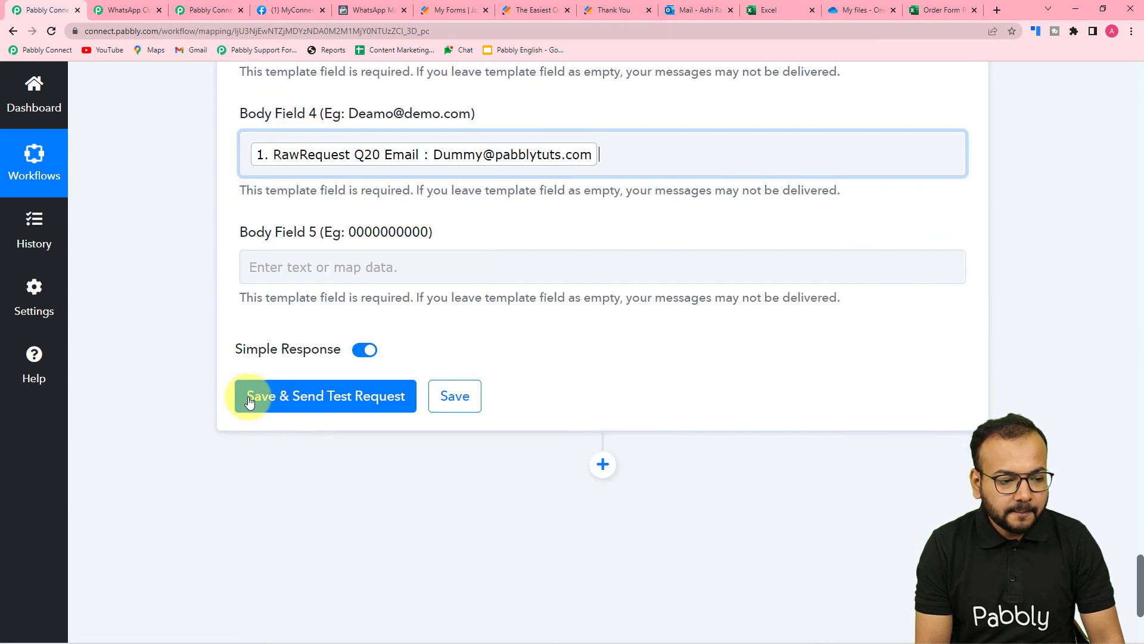
pyautogui.click(289, 278)
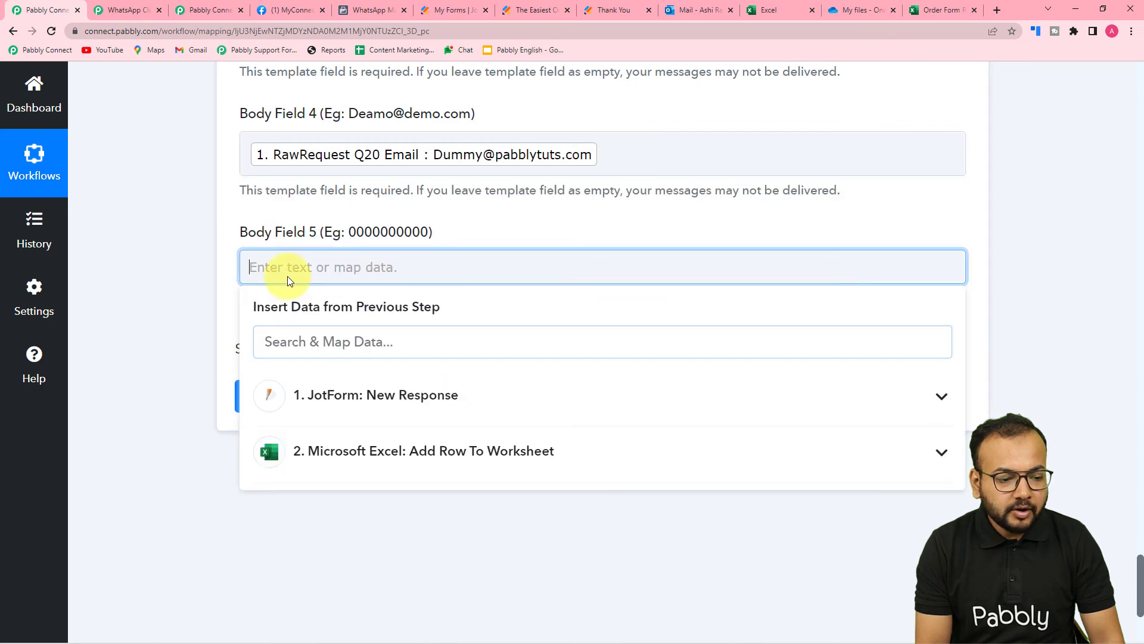
pyautogui.click(333, 384)
pyautogui.scroll(-5, 385, 511)
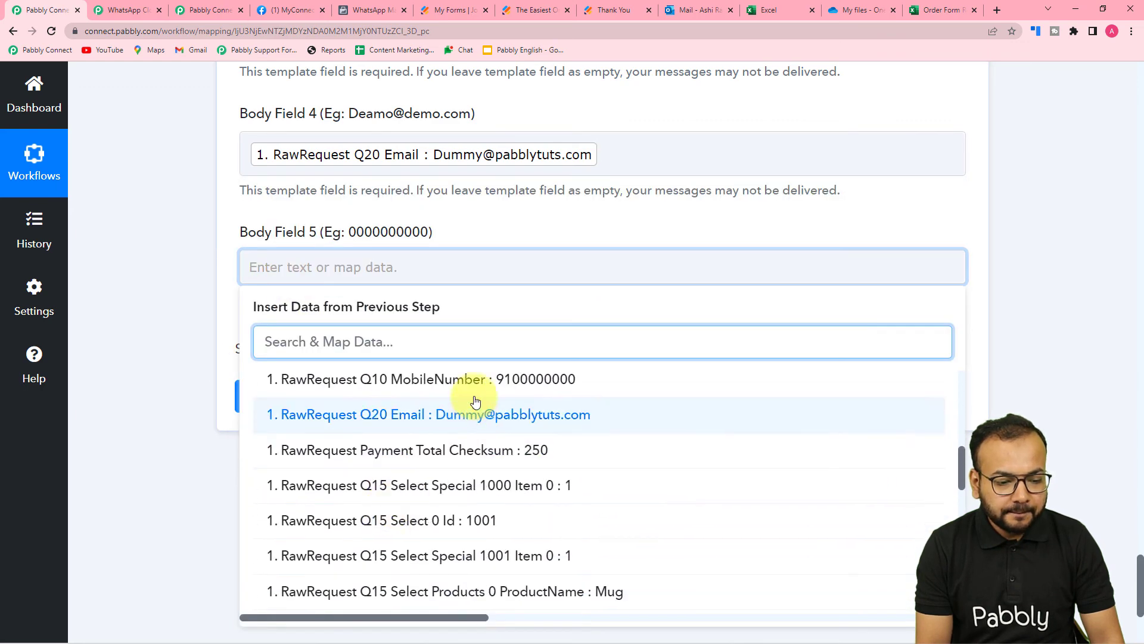
pyautogui.click(452, 380)
pyautogui.click(129, 252)
# Scroll through Body Fields 1–5 to review all the mappings
pyautogui.scroll(3, 131, 252)
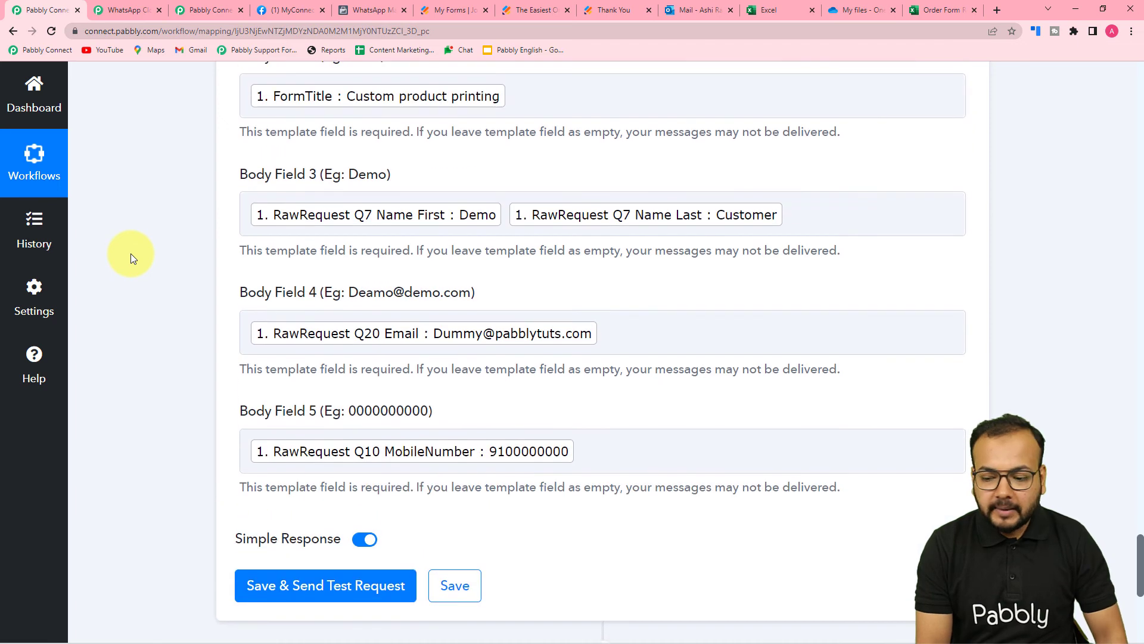
pyautogui.scroll(-2, 130, 253)
pyautogui.scroll(2, 130, 253)
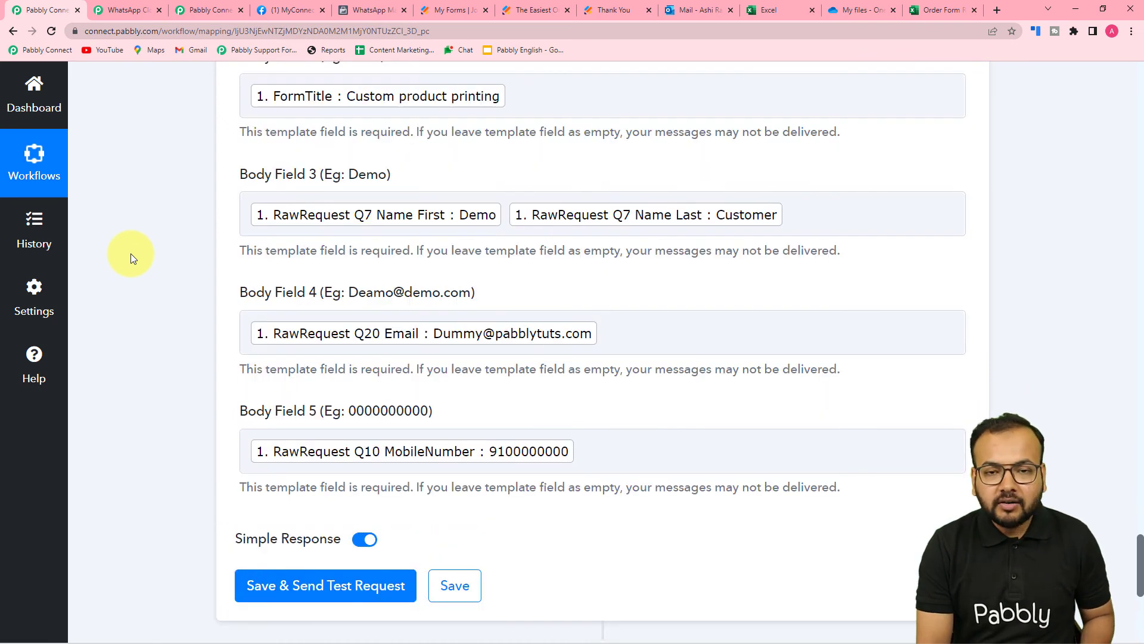
pyautogui.scroll(-2, 131, 252)
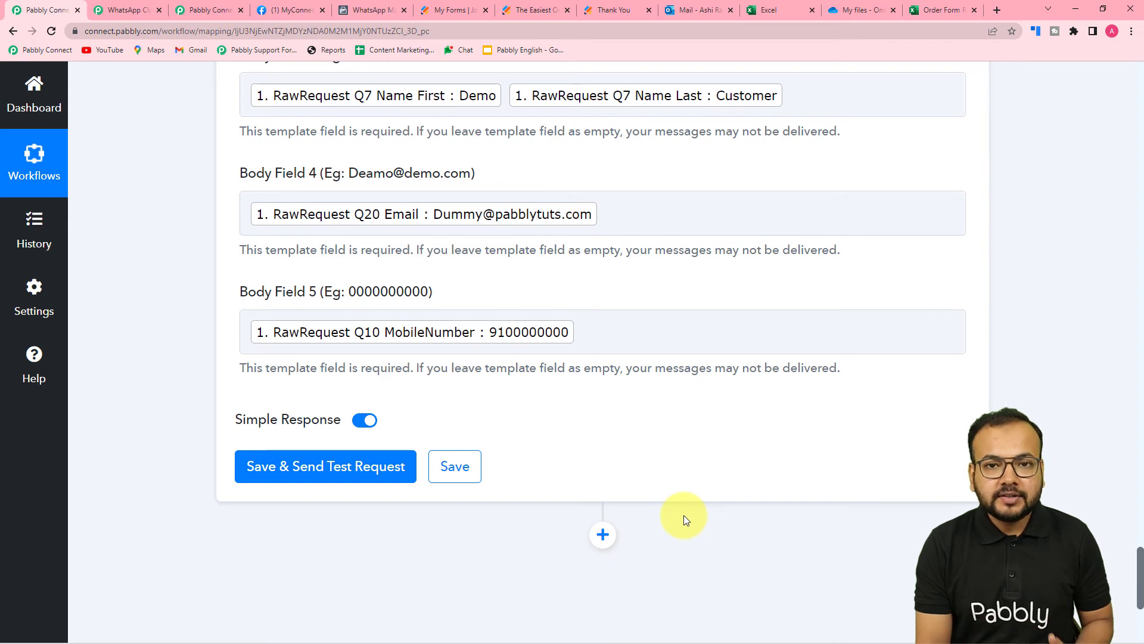
pyautogui.scroll(2, 684, 517)
pyautogui.scroll(6, 684, 515)
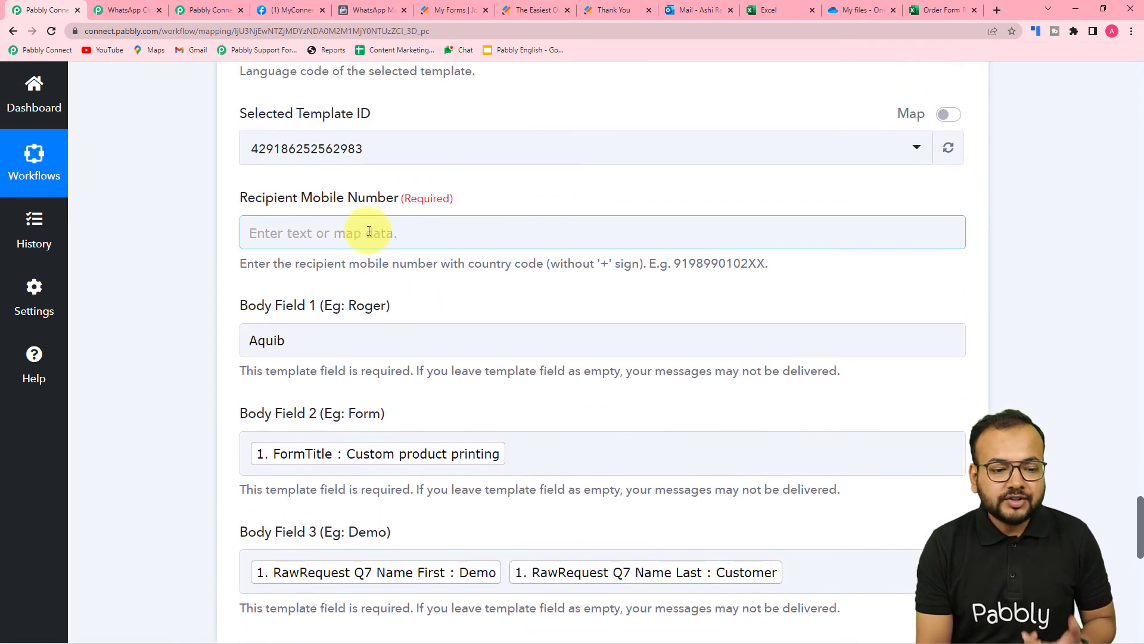
pyautogui.scroll(-4, 160, 264)
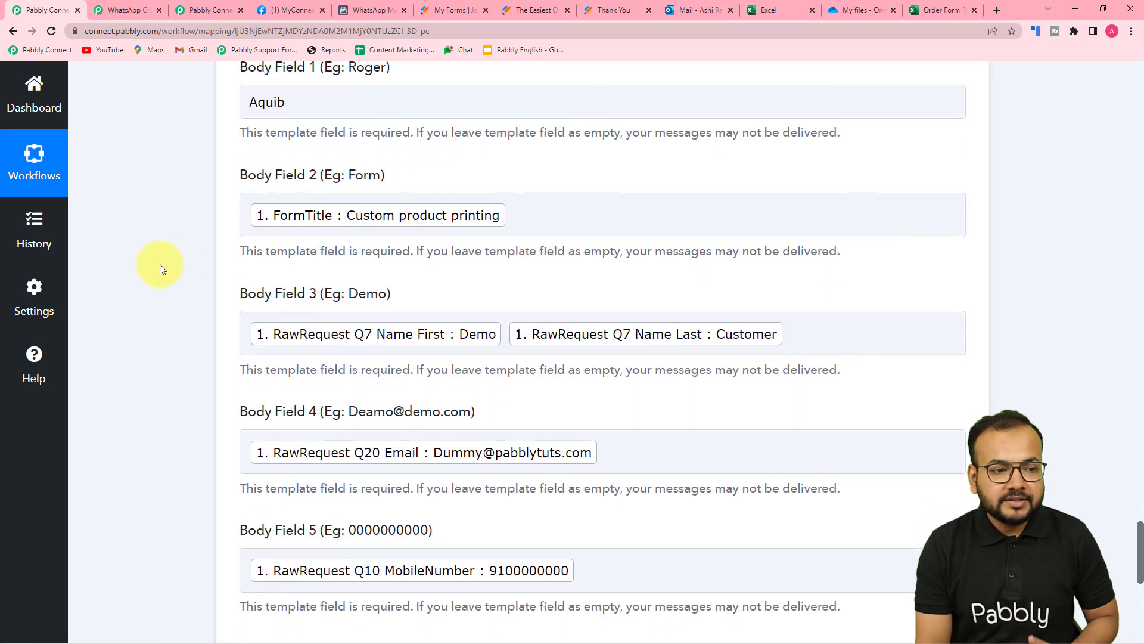
pyautogui.scroll(-4, 160, 263)
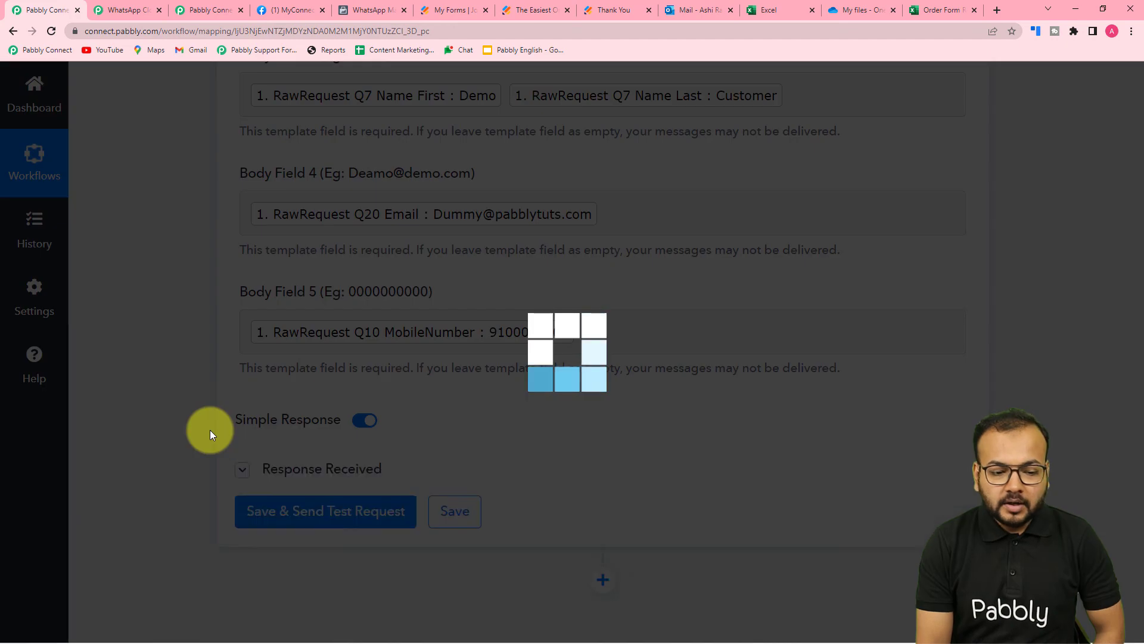
# Check the successful test request result and collapse the Response Received details
pyautogui.scroll(-2, 209, 431)
pyautogui.scroll(4, 210, 430)
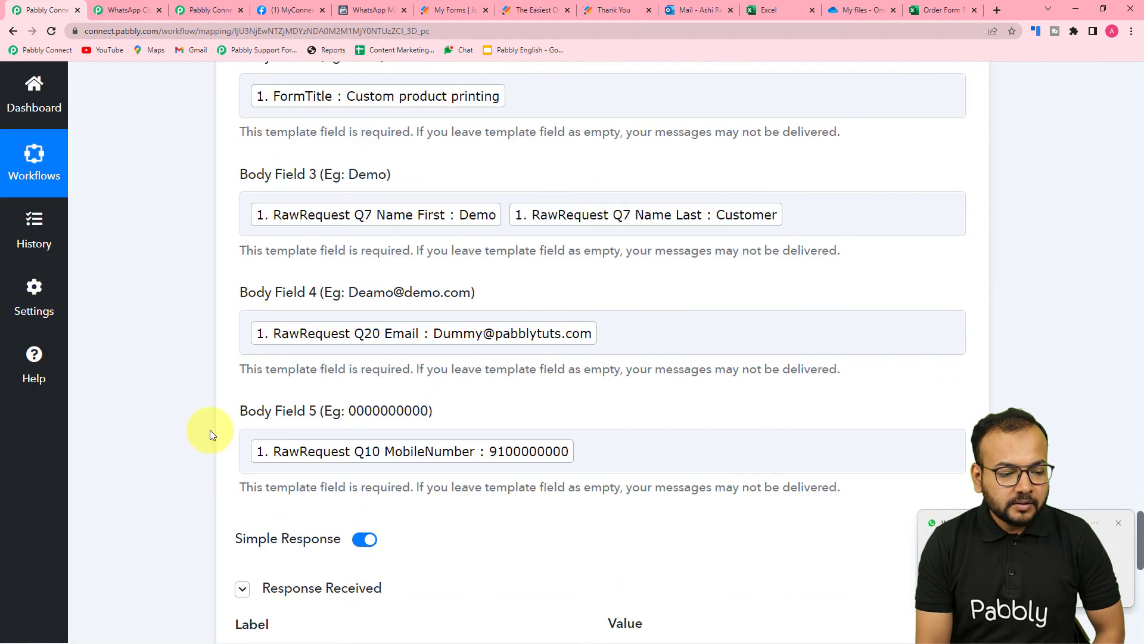
pyautogui.scroll(-1, 210, 430)
pyautogui.scroll(-2, 213, 429)
pyautogui.scroll(1, 212, 429)
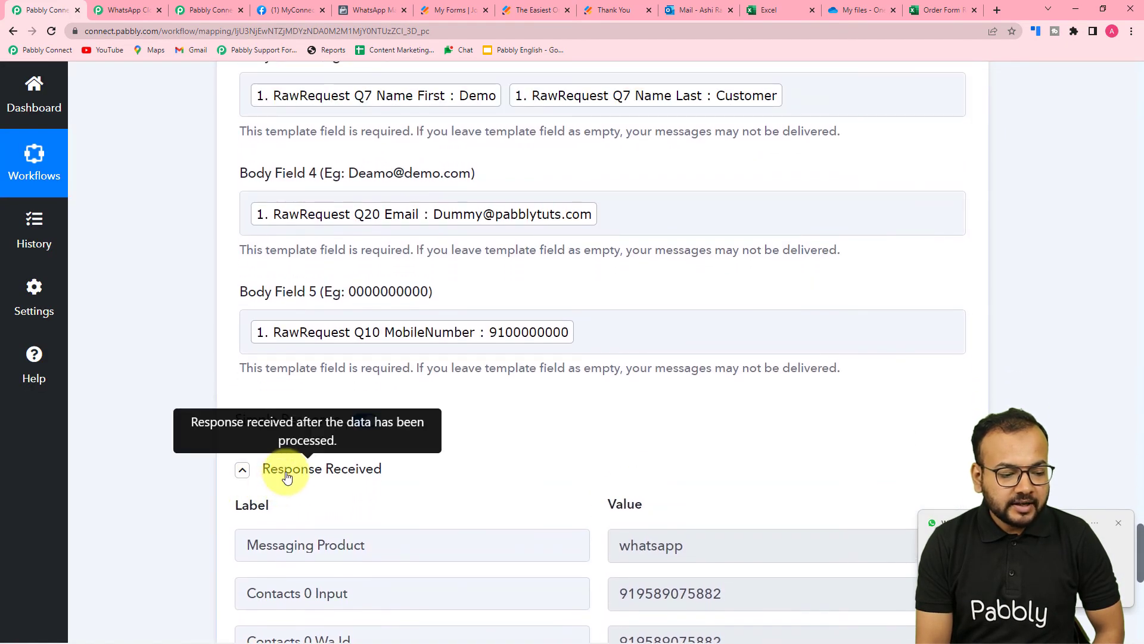
pyautogui.click(288, 475)
pyautogui.scroll(-2, 223, 444)
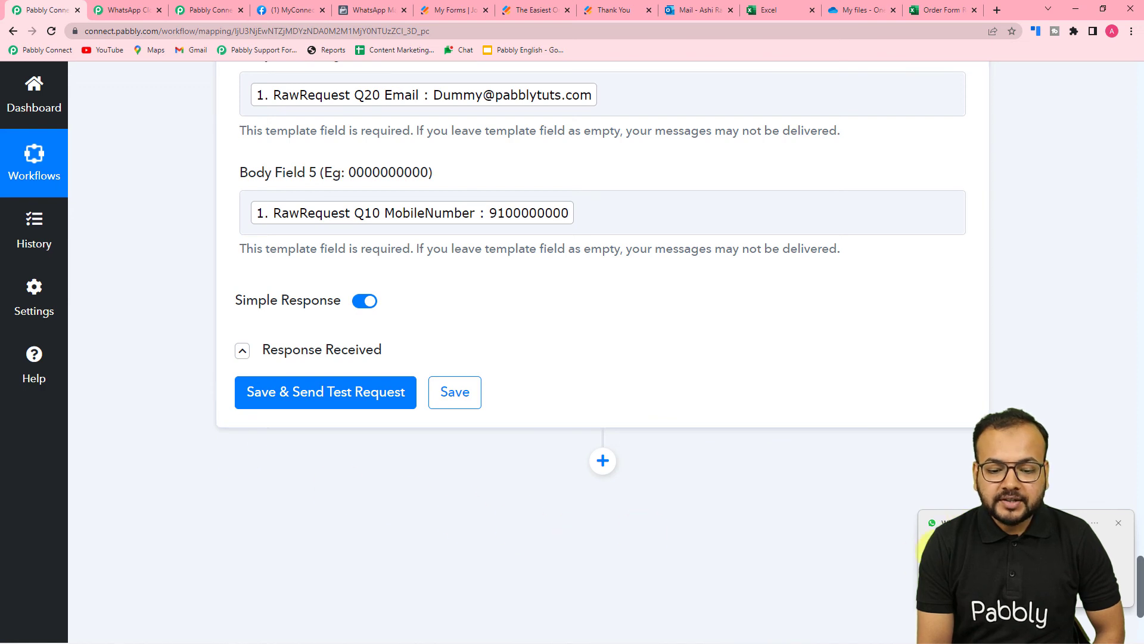
# Open the Pabbly Office chat in WhatsApp to see the delivered template message
pyautogui.moveTo(429, 632)
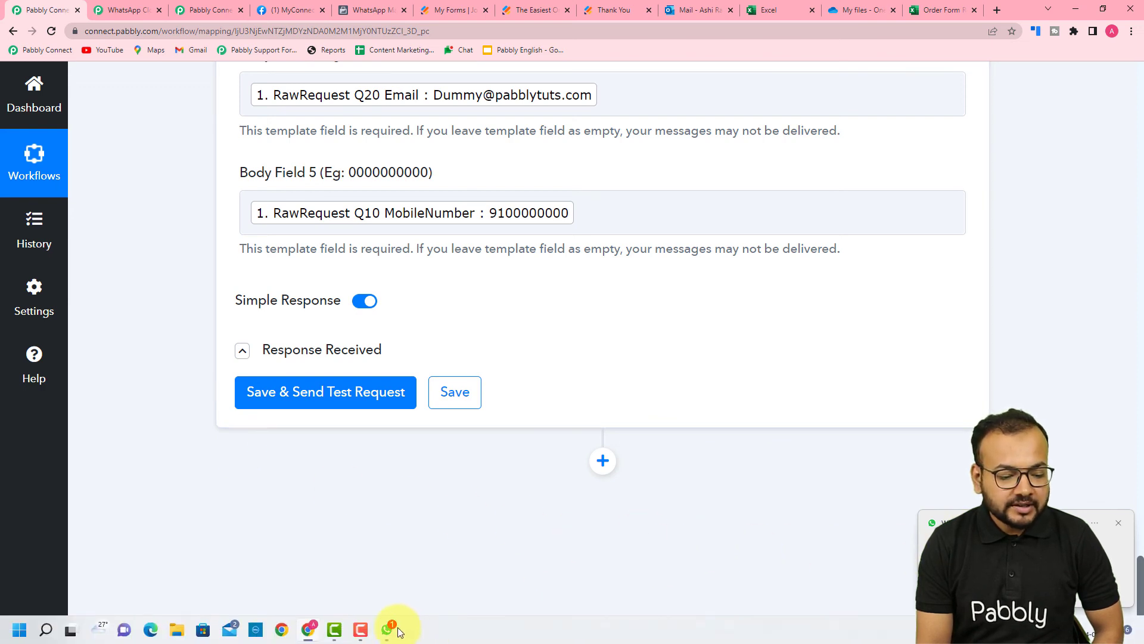
pyautogui.click(384, 634)
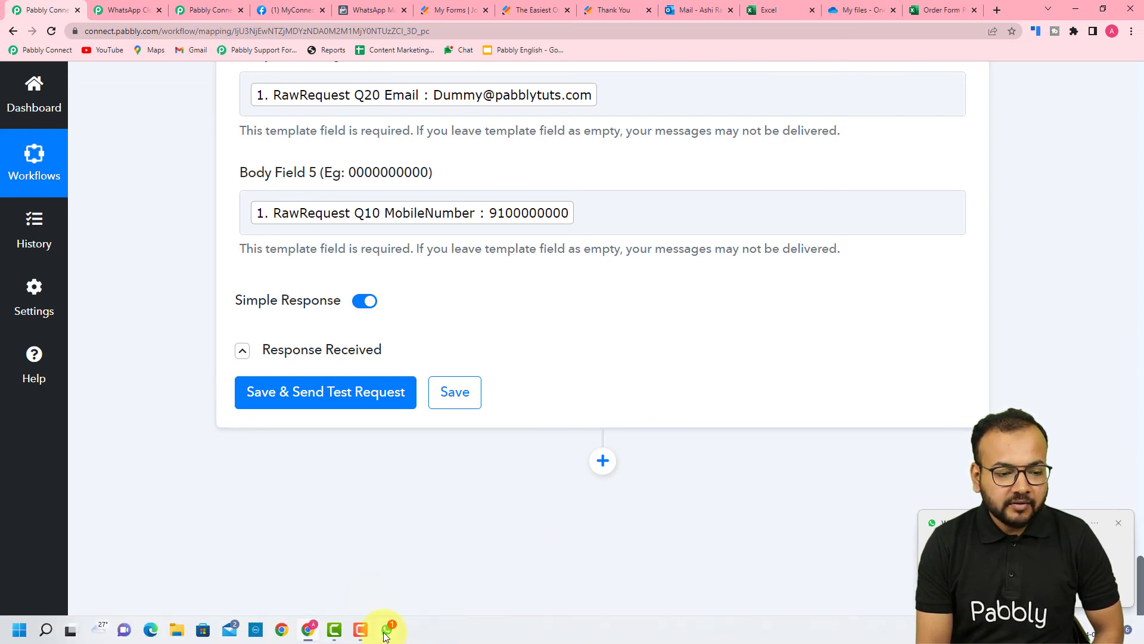
pyautogui.click(220, 327)
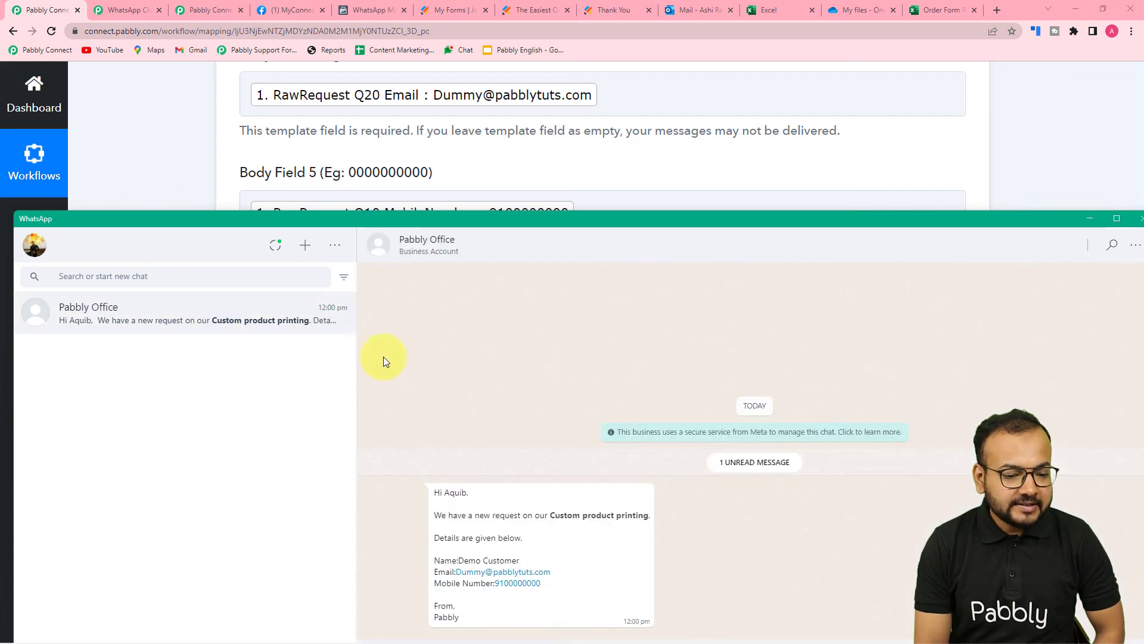
# Raise the WhatsApp window so the full Pabbly Office message with name, email and mobile number shows
pyautogui.moveTo(789, 220); pyautogui.dragTo(780, 136)
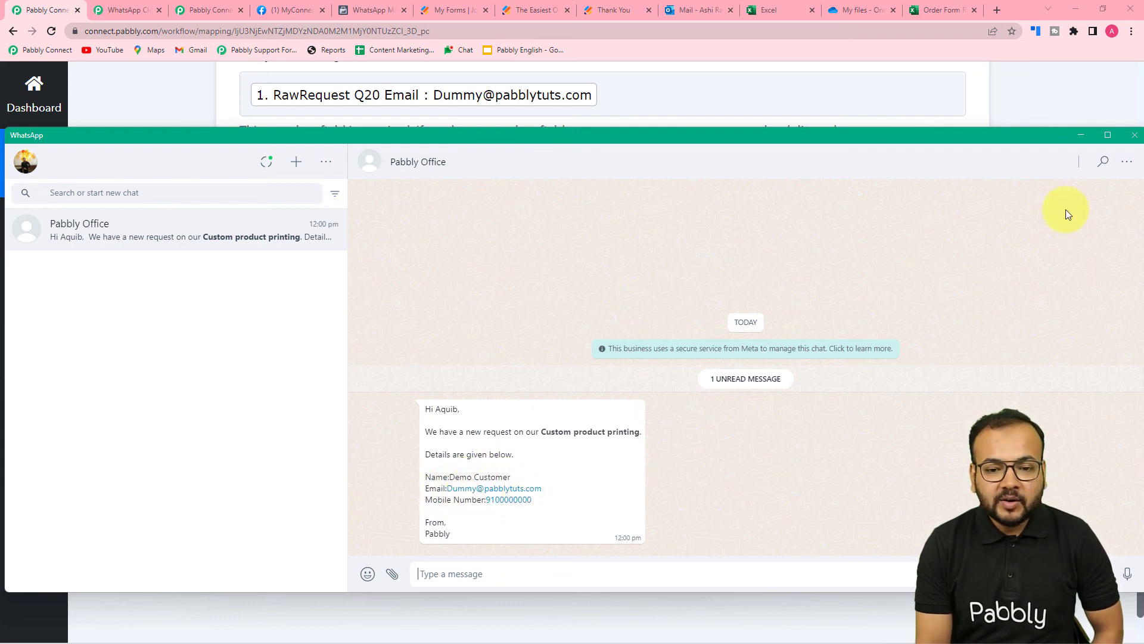
# Minimize WhatsApp and collapse the WhatsApp Cloud API and Microsoft Excel action cards
pyautogui.click(1076, 143)
pyautogui.scroll(2, 758, 405)
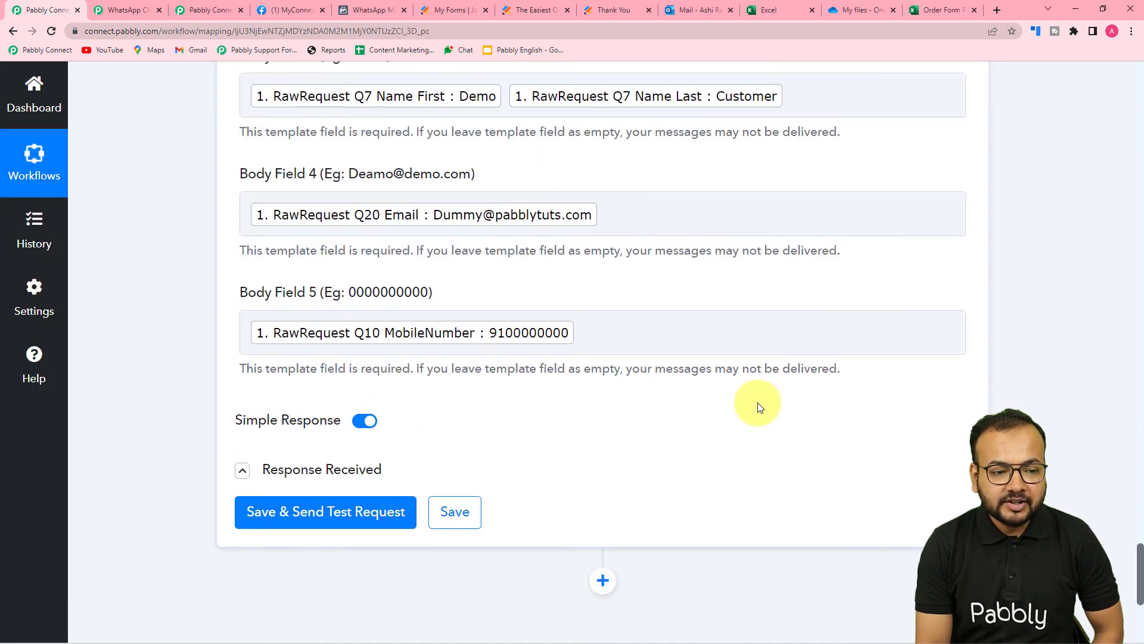
pyautogui.scroll(15, 758, 407)
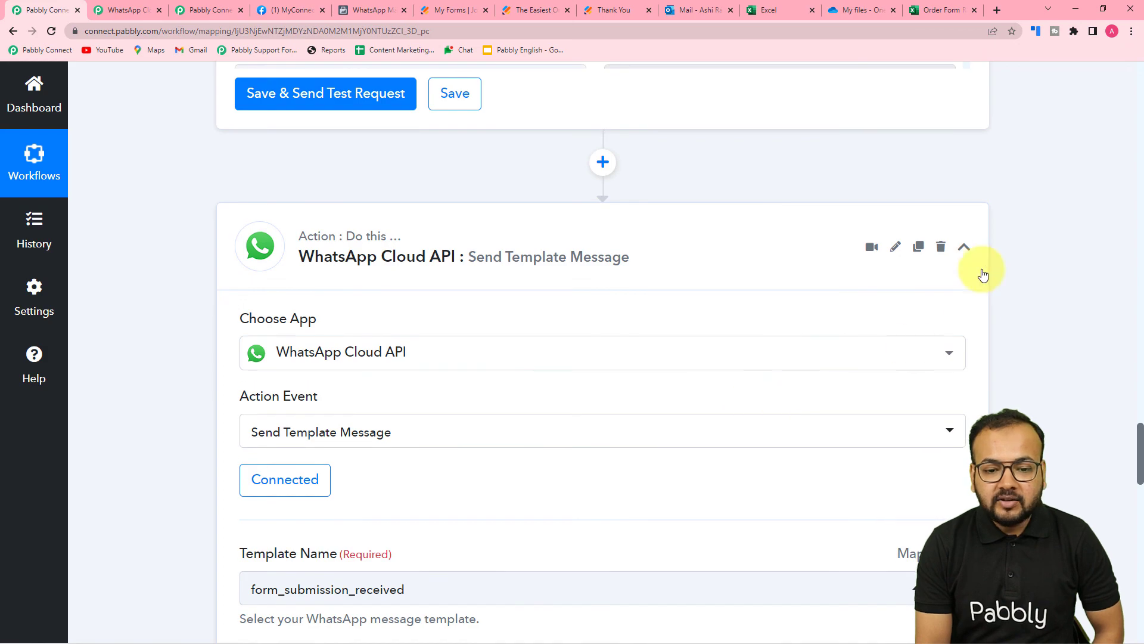
pyautogui.click(964, 247)
pyautogui.scroll(5, 1031, 325)
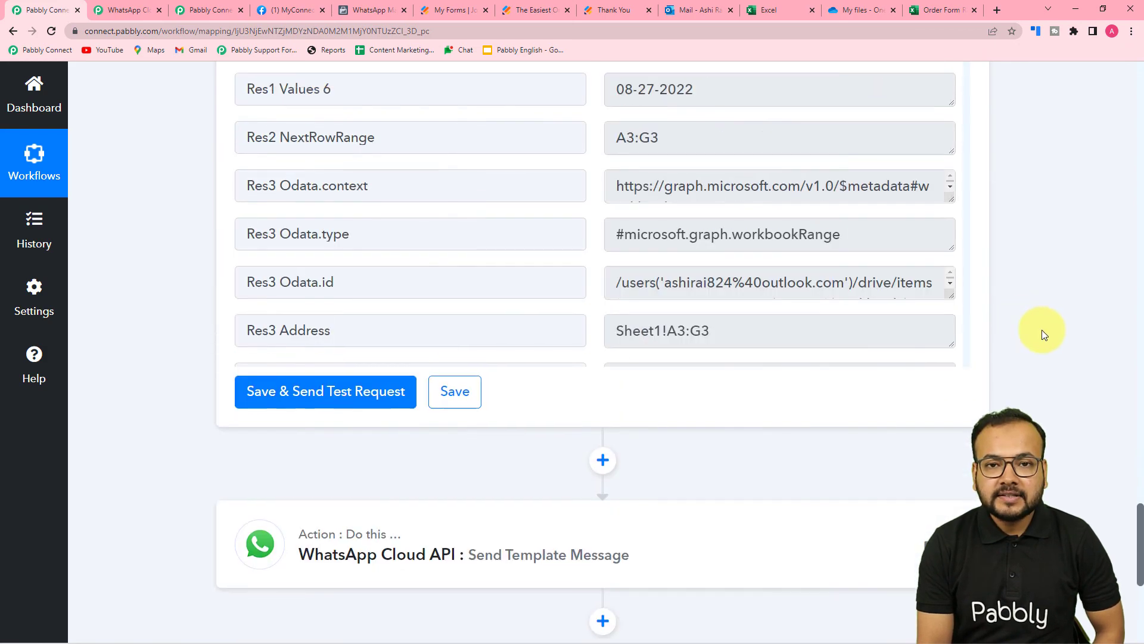
pyautogui.scroll(15, 1084, 349)
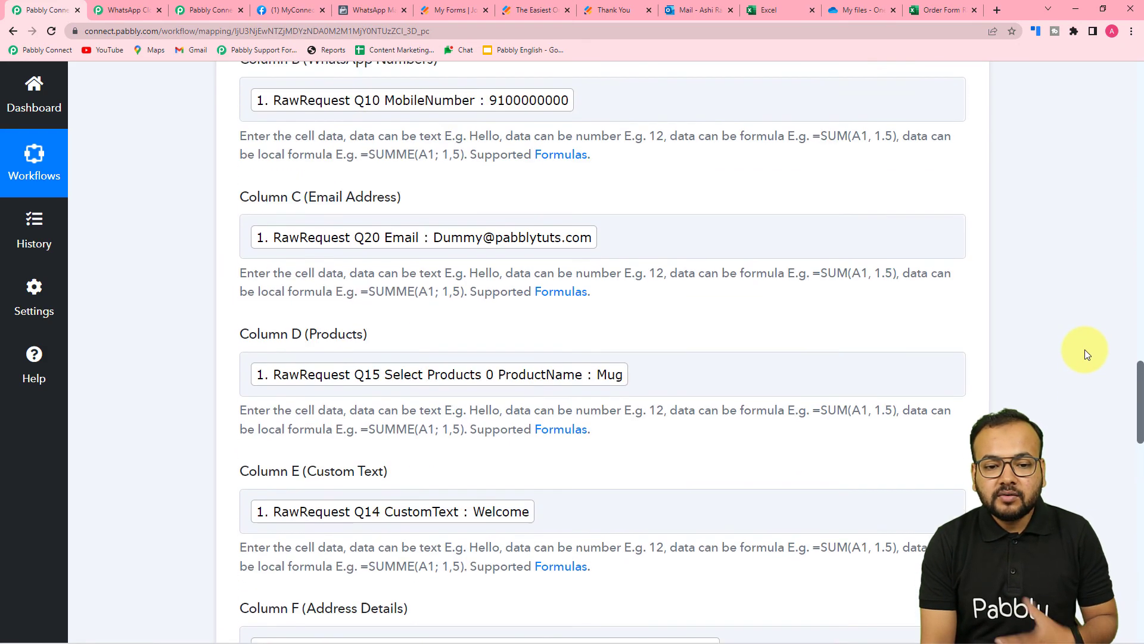
pyautogui.scroll(15, 1084, 349)
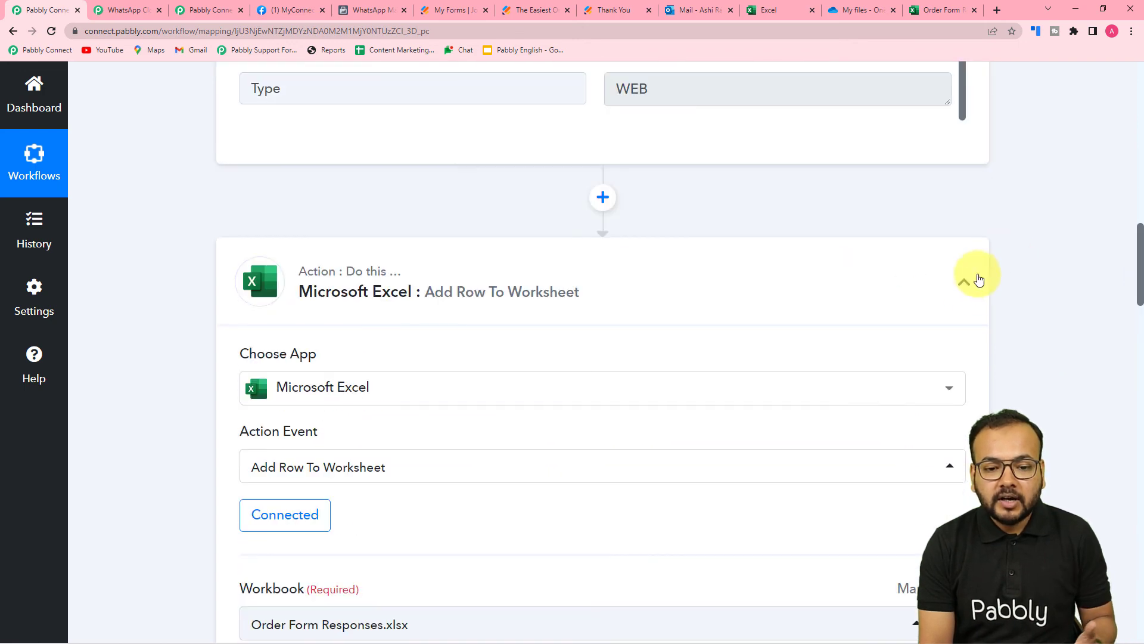
pyautogui.click(966, 283)
pyautogui.scroll(4, 1053, 277)
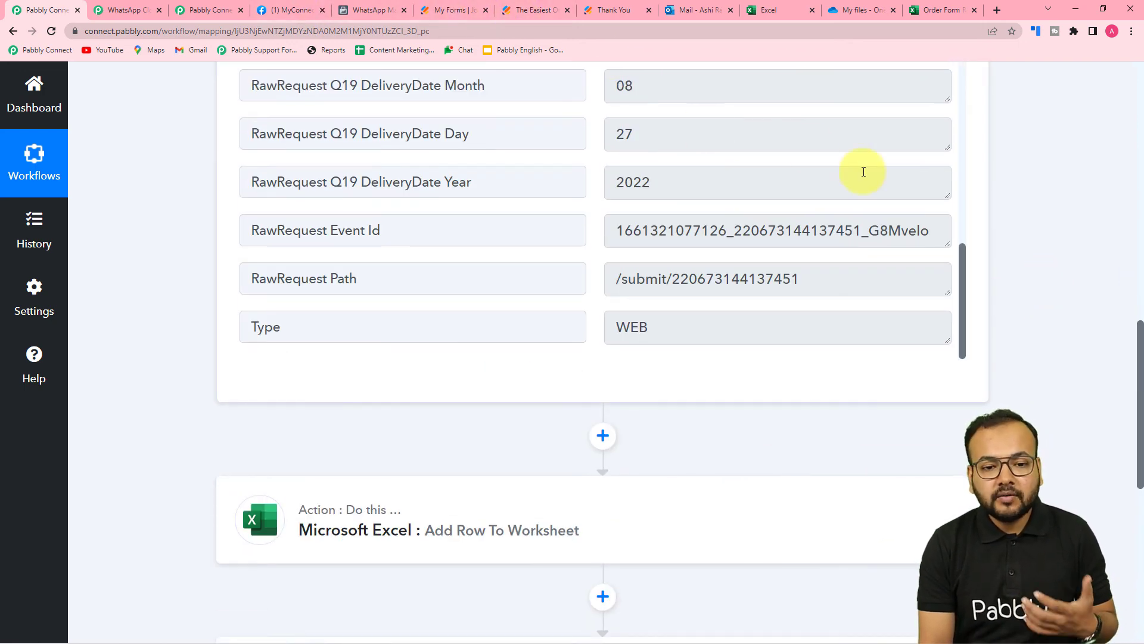
pyautogui.scroll(6, 1013, 235)
pyautogui.scroll(8, 1015, 236)
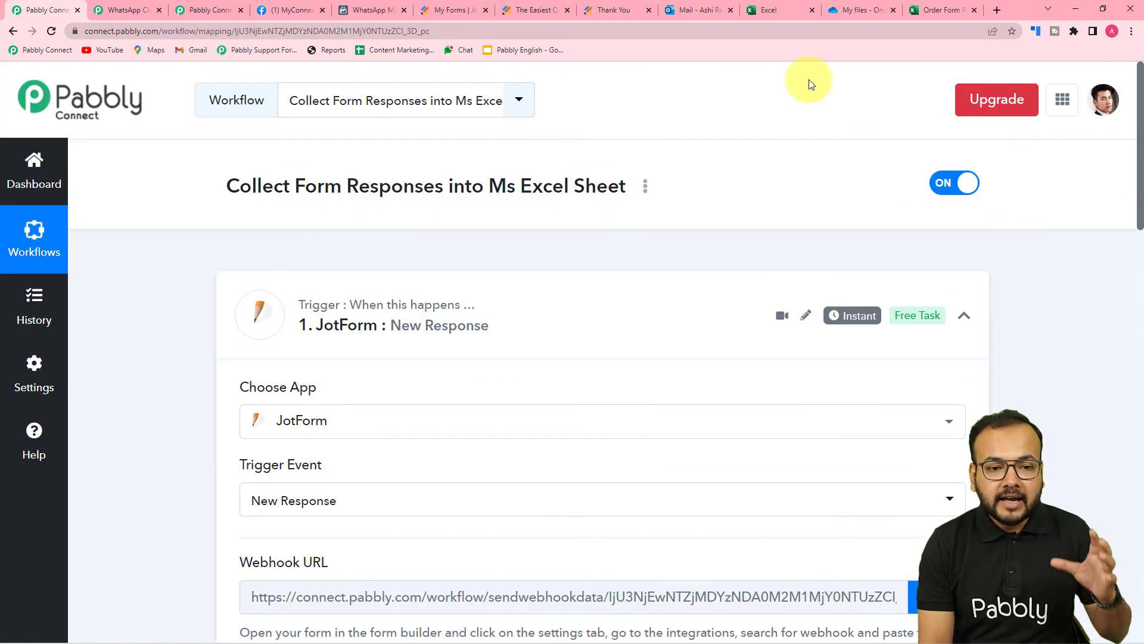
# Verify the Demo Customer row in Order Form Responses, then collapse the JotForm trigger card
pyautogui.click(767, 10)
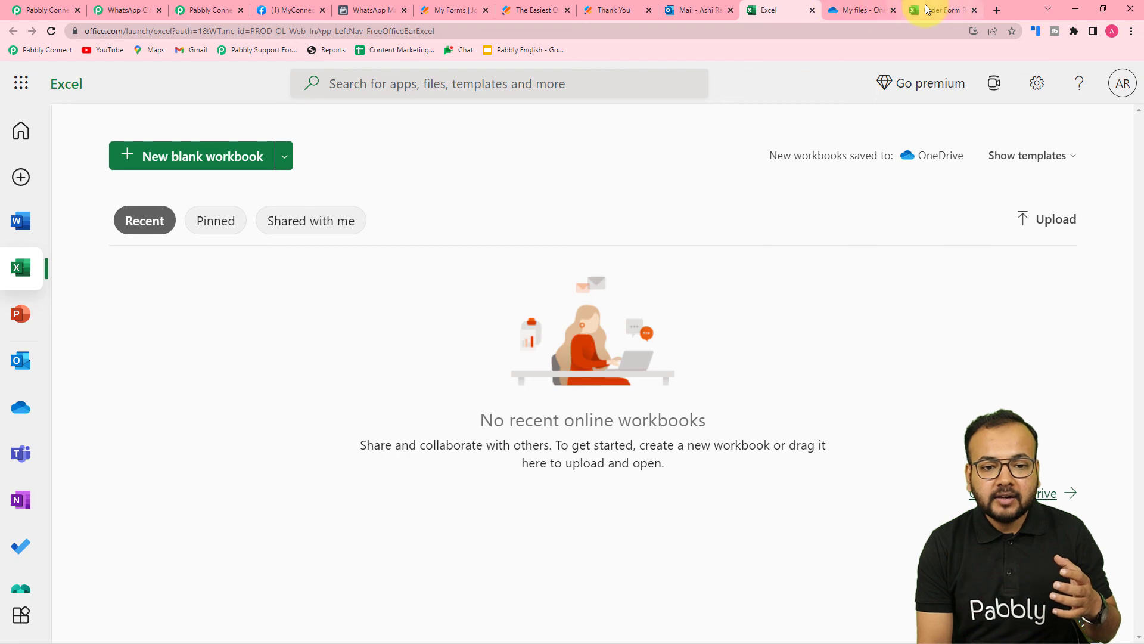
pyautogui.click(927, 7)
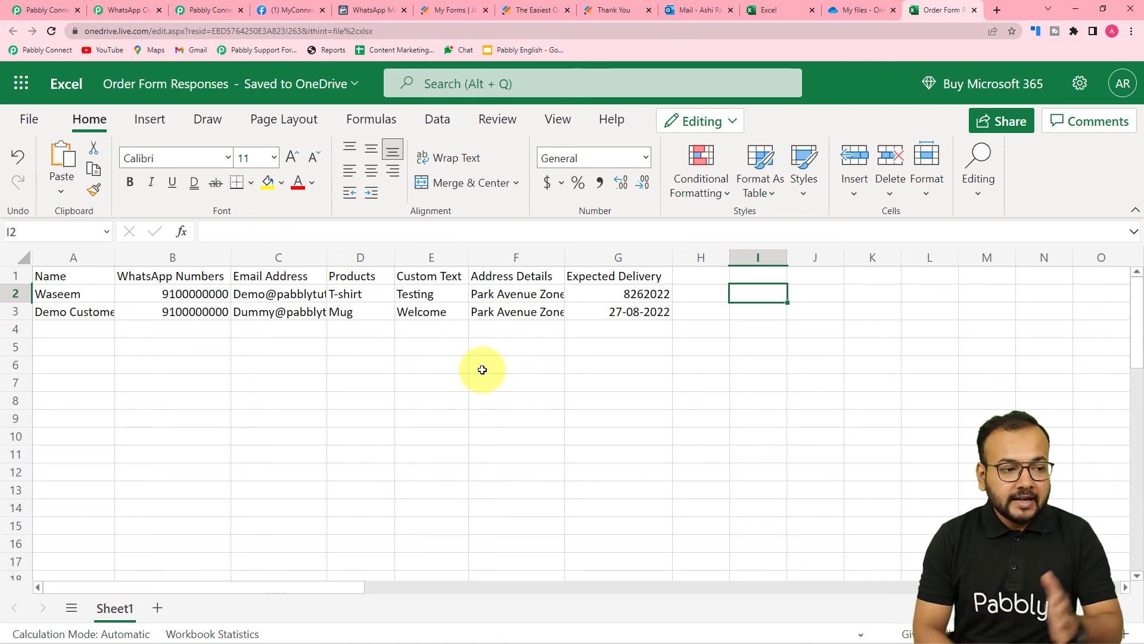
pyautogui.click(42, 9)
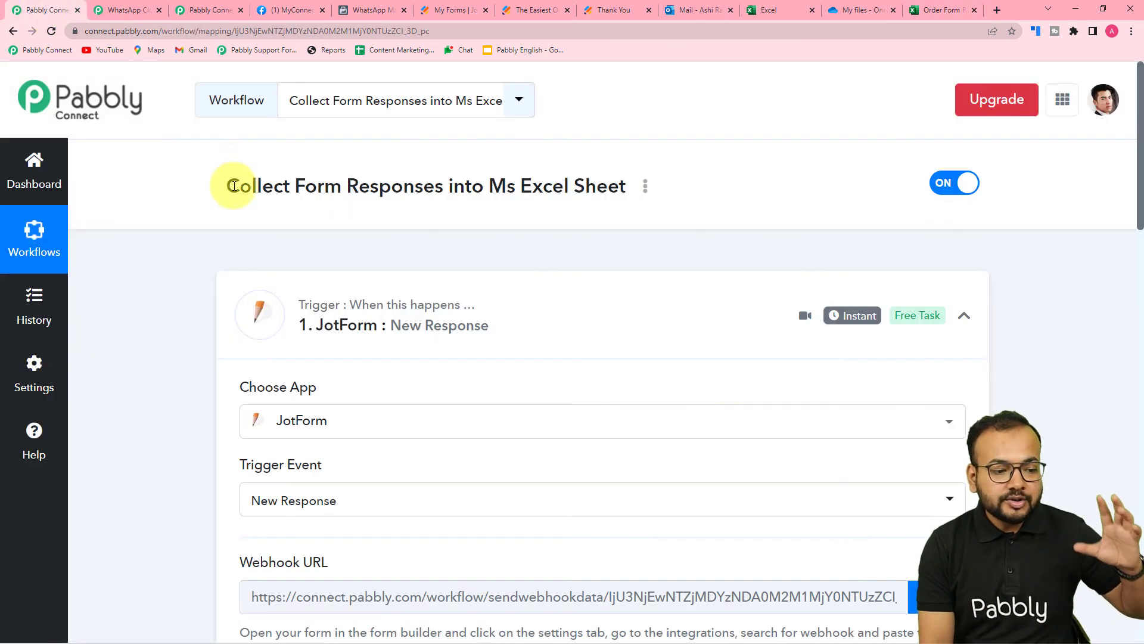
pyautogui.scroll(-2, 212, 215)
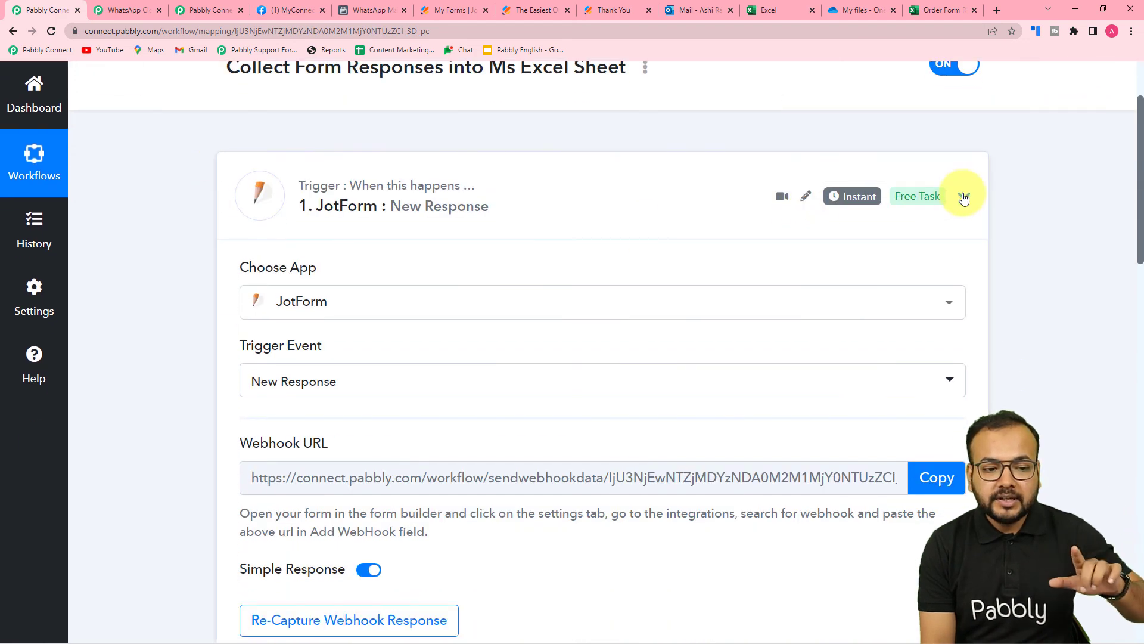
pyautogui.click(964, 197)
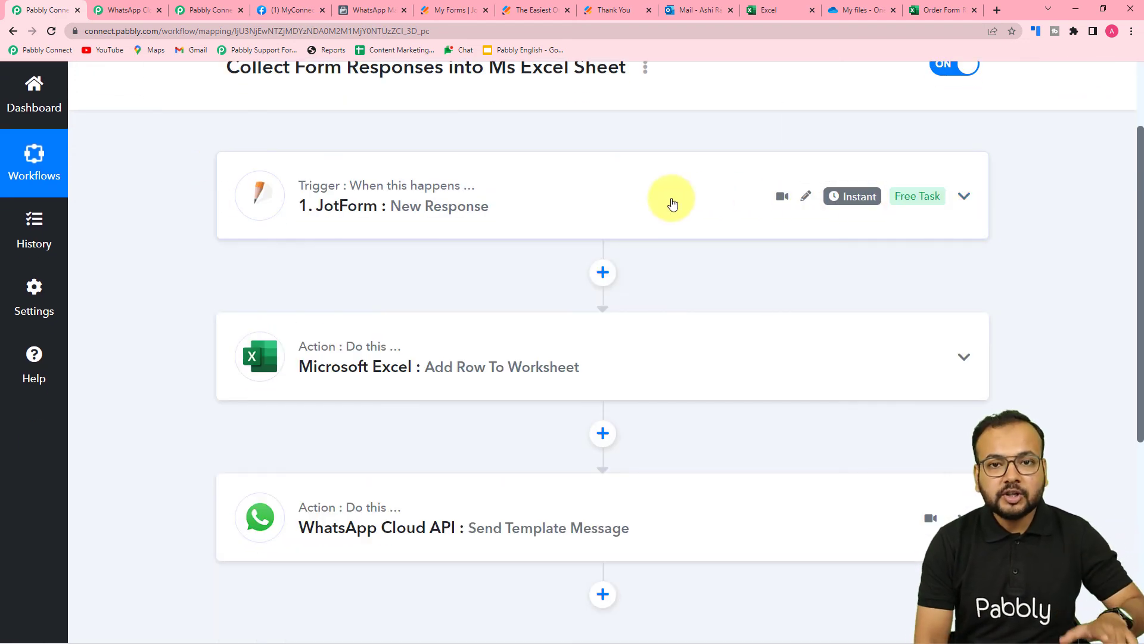